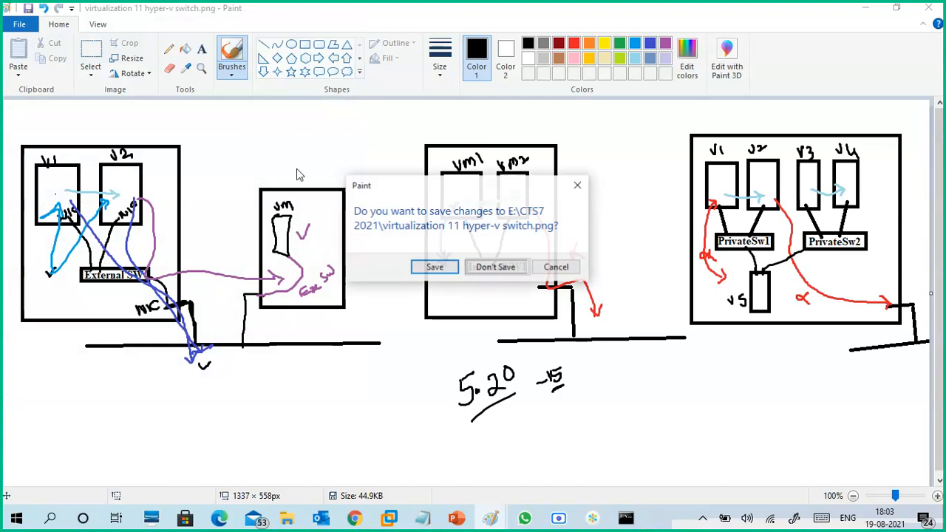
- Discard the changes to the old drawing and draw a tall rectangle on the left part of the blank canvas
{"action": "left_click", "coordinate": [490, 268]}
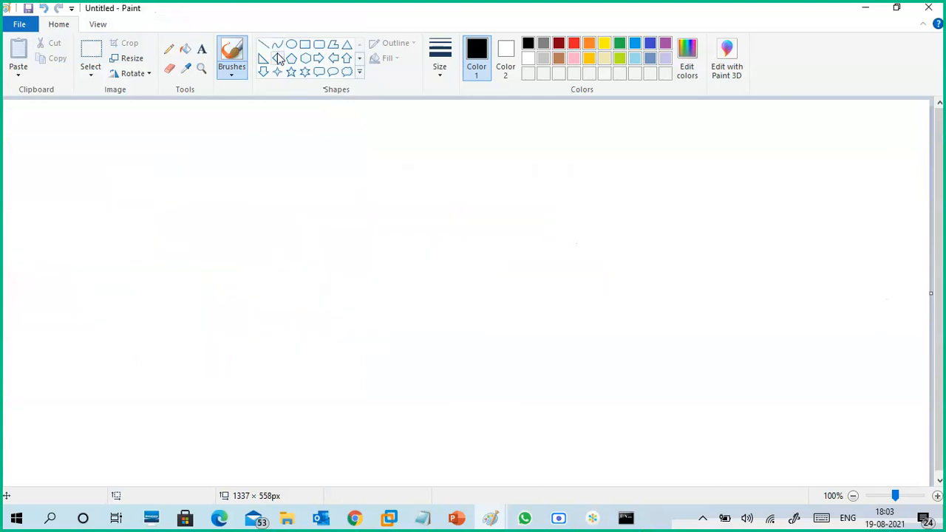
{"action": "left_click", "coordinate": [202, 49]}
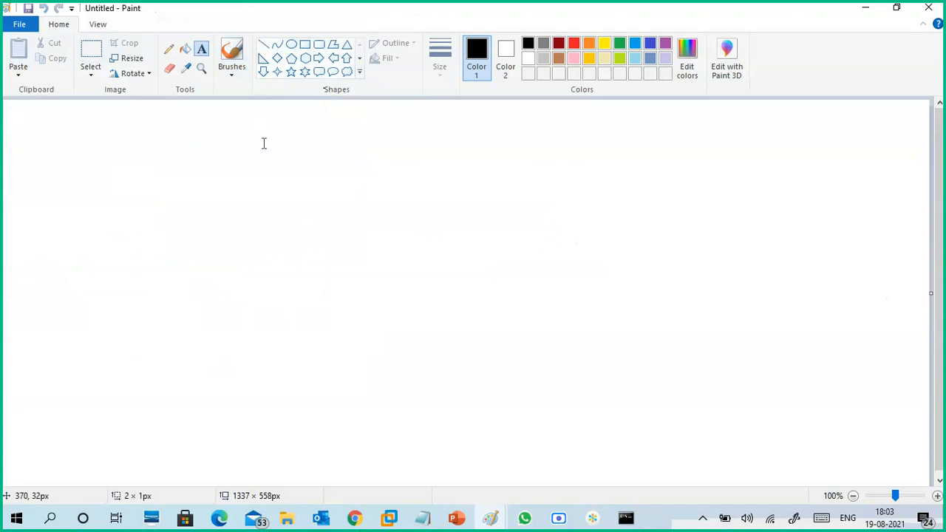
{"action": "left_click", "coordinate": [262, 128]}
{"action": "left_click", "coordinate": [186, 175]}
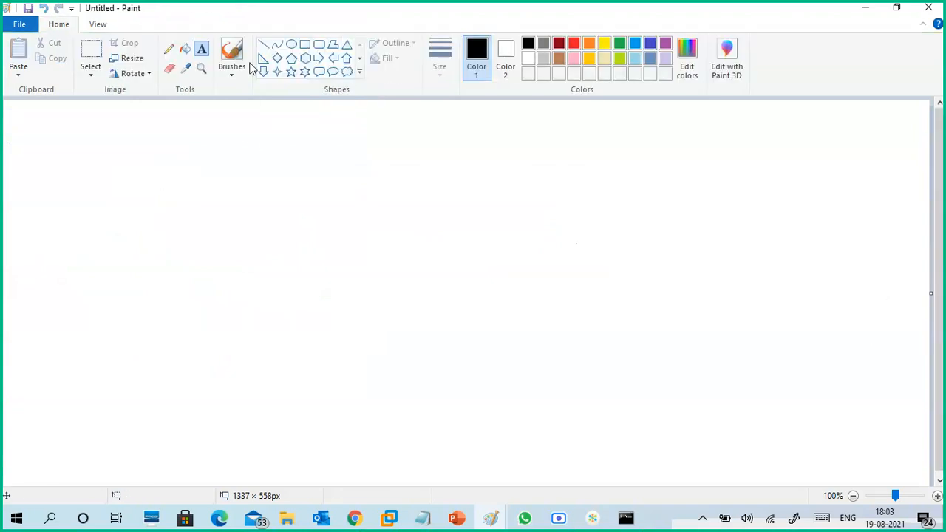
{"action": "left_click", "coordinate": [305, 45]}
{"action": "left_click_drag", "start_coordinate": [64, 145], "coordinate": [293, 418]}
{"action": "left_click", "coordinate": [340, 389]}
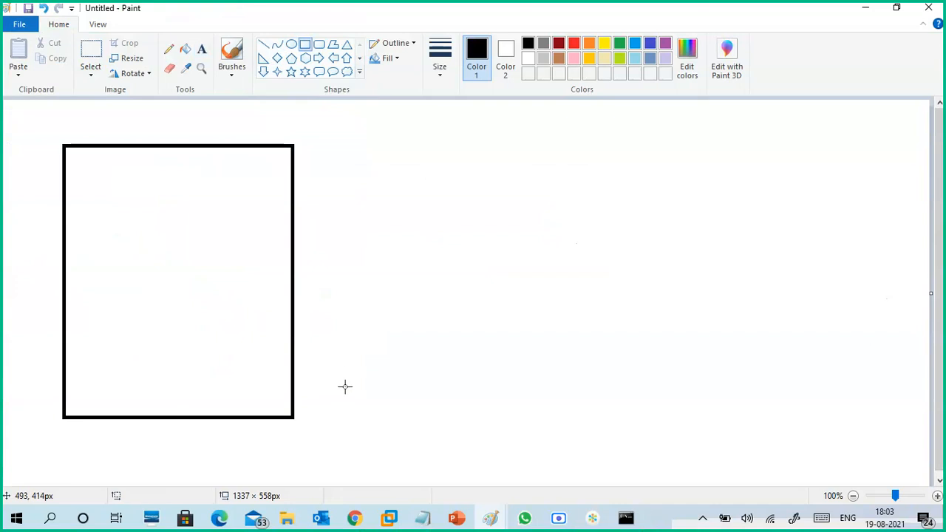
- Add the text label "Server" just above the rectangle
{"action": "left_click", "coordinate": [201, 49]}
{"action": "left_click", "coordinate": [97, 127]}
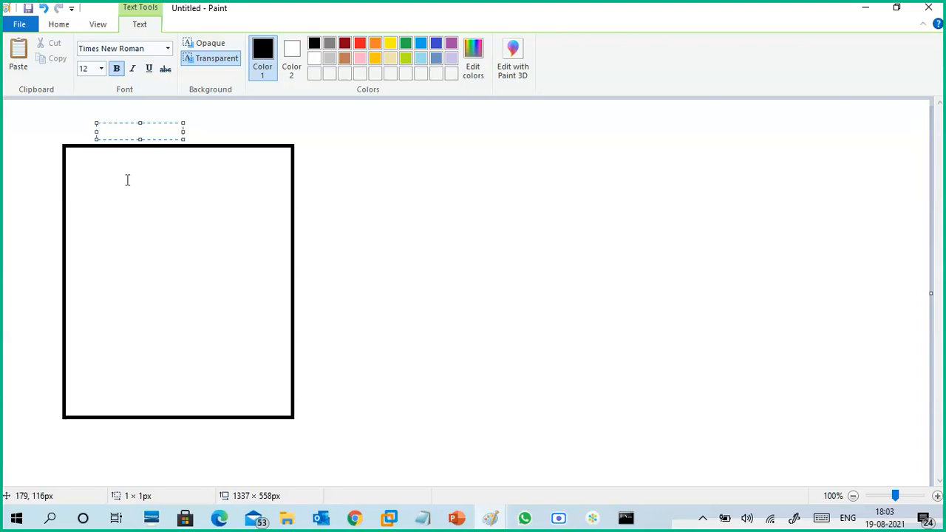
{"action": "type", "text": "Server"}
{"action": "left_click", "coordinate": [125, 189]}
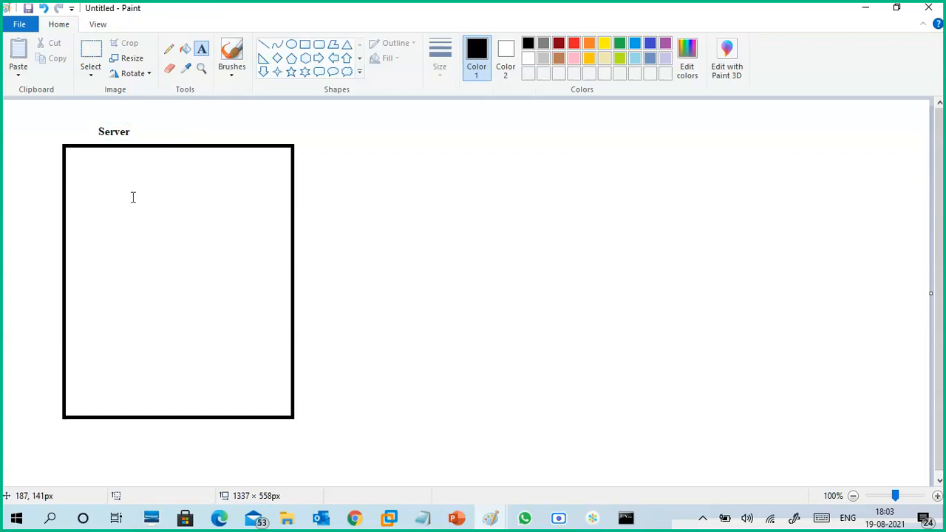
- Add the text "Windows admin center" inside the Server rectangle
{"action": "left_click", "coordinate": [105, 221]}
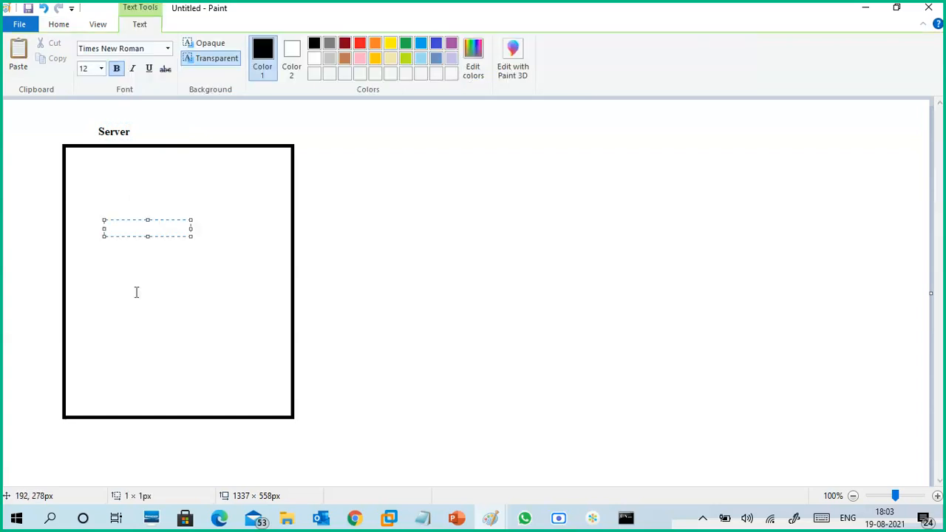
{"action": "type", "text": "Windwo"}
{"action": "type", "text": "s admin"}
{"action": "key", "text": "BackSpace"}
{"action": "key", "text": "BackSpace"}
{"action": "key", "text": "BackSpace"}
{"action": "key", "text": "BackSpace"}
{"action": "key", "text": "BackSpace"}
{"action": "key", "text": "BackSpace"}
{"action": "key", "text": "BackSpace"}
{"action": "key", "text": "BackSpace"}
{"action": "key", "text": "BackSpace"}
{"action": "key", "text": "BackSpace"}
{"action": "type", "text": "ows admin center"}
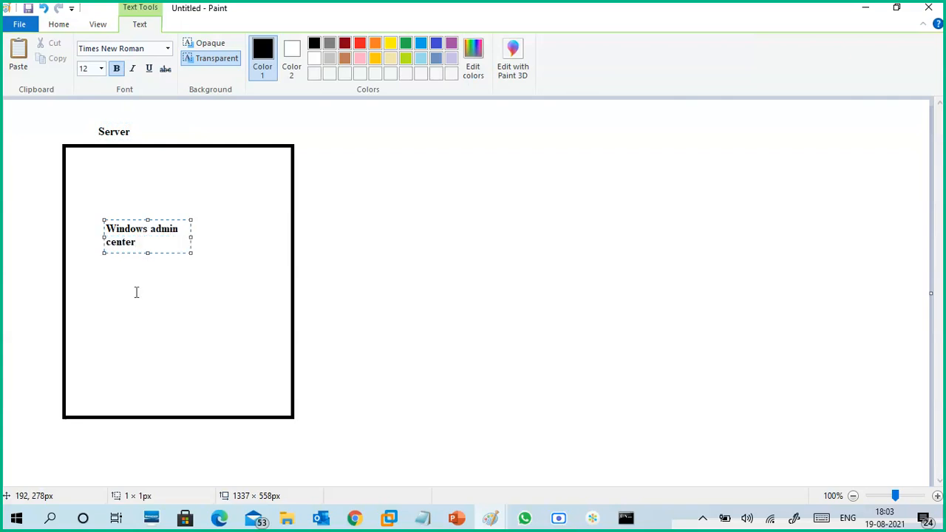
- Widen the "Windows admin center" text box to fit one line and set its font size to 16
{"action": "left_click_drag", "start_coordinate": [191, 237], "coordinate": [105, 229]}
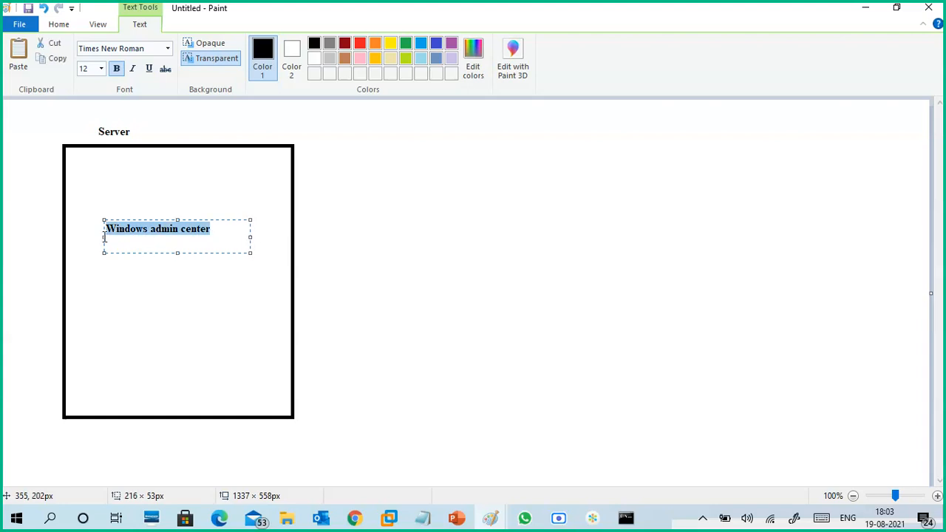
{"action": "left_click", "coordinate": [100, 69]}
{"action": "left_click", "coordinate": [87, 169]}
{"action": "left_click", "coordinate": [101, 69]}
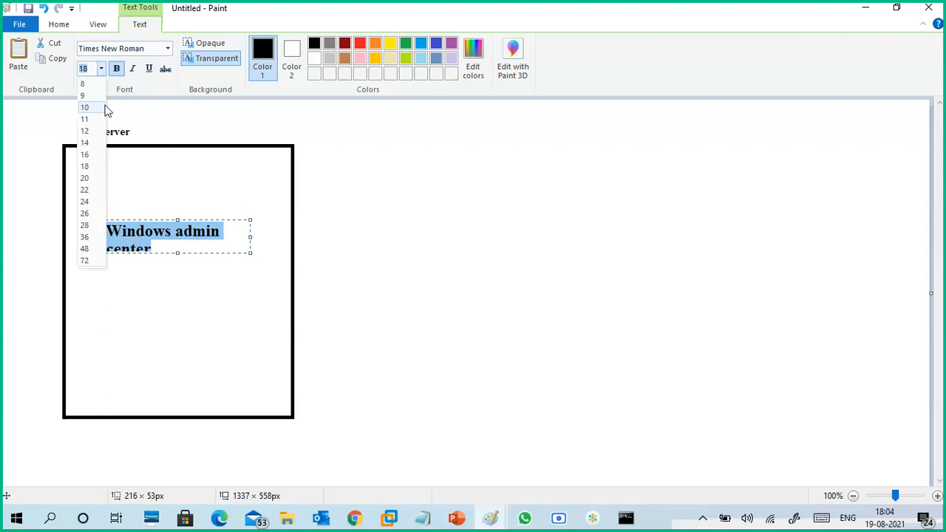
{"action": "left_click", "coordinate": [86, 155]}
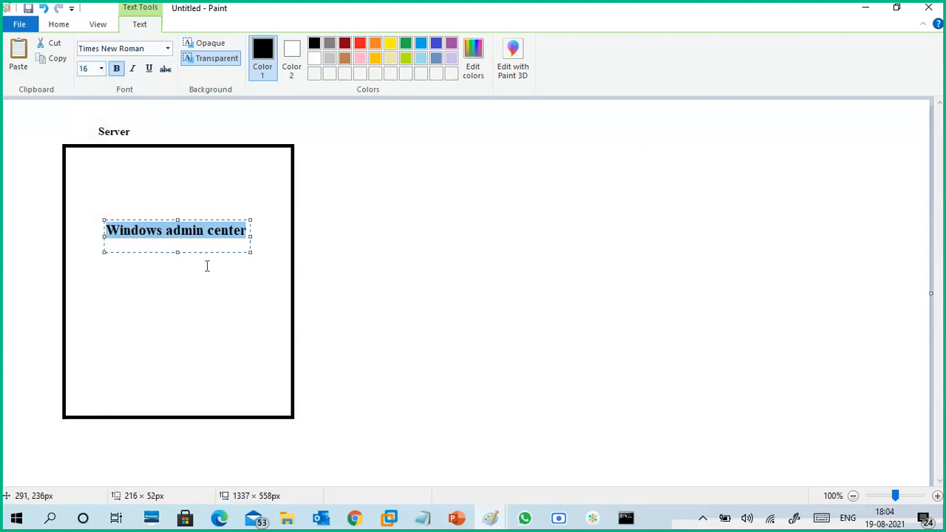
{"action": "left_click", "coordinate": [183, 266]}
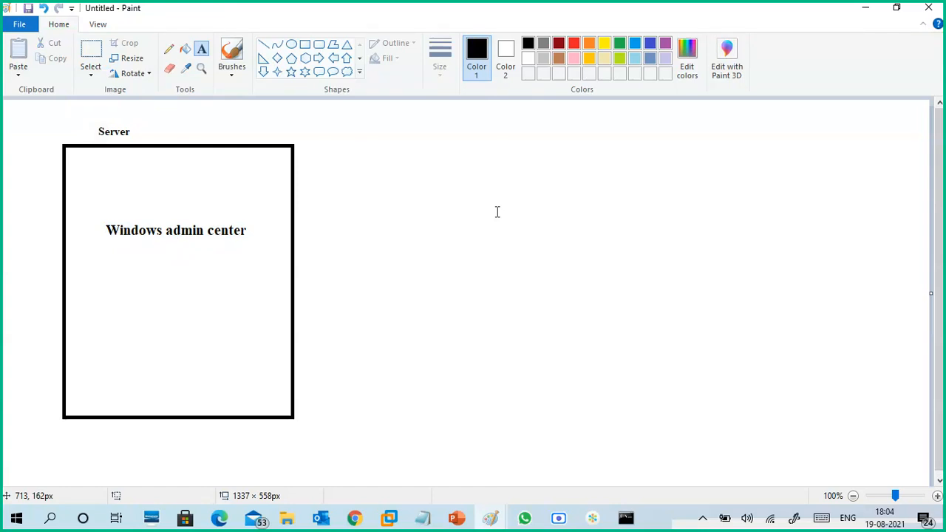
- Draw a smaller, roughly square rectangle to the right of the Server rectangle, in the lower half of the canvas
{"action": "left_click", "coordinate": [304, 44]}
{"action": "left_click_drag", "start_coordinate": [494, 285], "coordinate": [629, 413]}
{"action": "left_click", "coordinate": [678, 279]}
- Draw a horizontal network line below both rectangles and connect each rectangle to it with a short vertical line
{"action": "left_click", "coordinate": [235, 74]}
{"action": "left_click", "coordinate": [149, 96]}
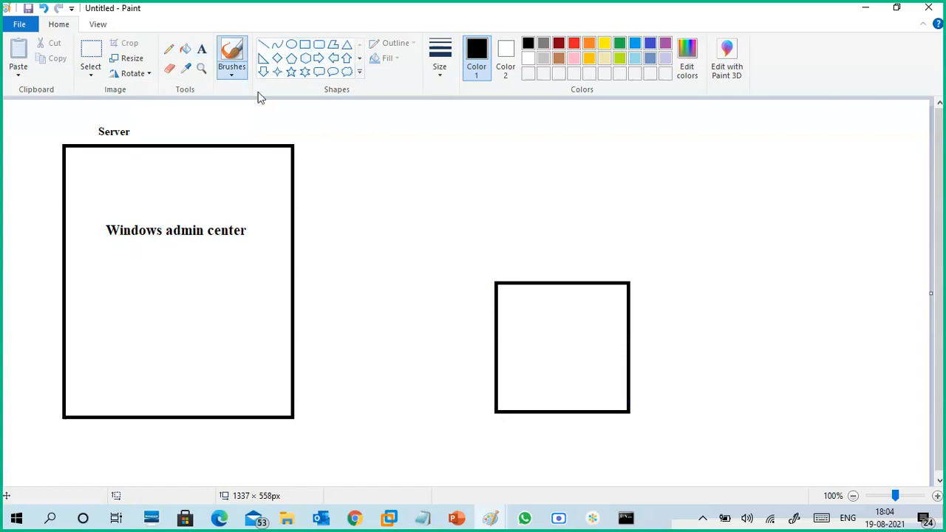
{"action": "left_click", "coordinate": [263, 45]}
{"action": "left_click_drag", "start_coordinate": [194, 442], "coordinate": [593, 440]}
{"action": "left_click_drag", "start_coordinate": [222, 416], "coordinate": [222, 442]}
{"action": "left_click_drag", "start_coordinate": [544, 408], "coordinate": [546, 441]}
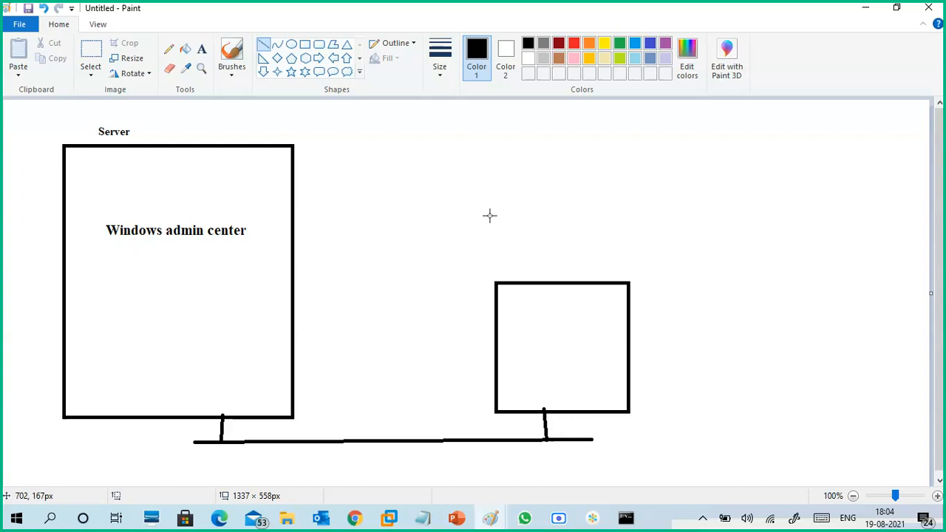
- Add the text "Remote desktop" above the smaller rectangle, near the canvas's upper edge
{"action": "left_click", "coordinate": [201, 48]}
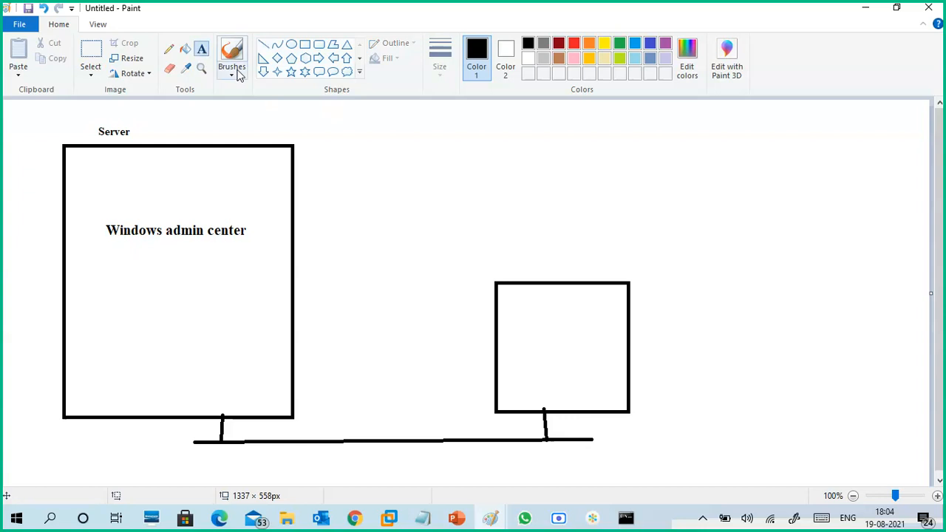
{"action": "left_click", "coordinate": [544, 125]}
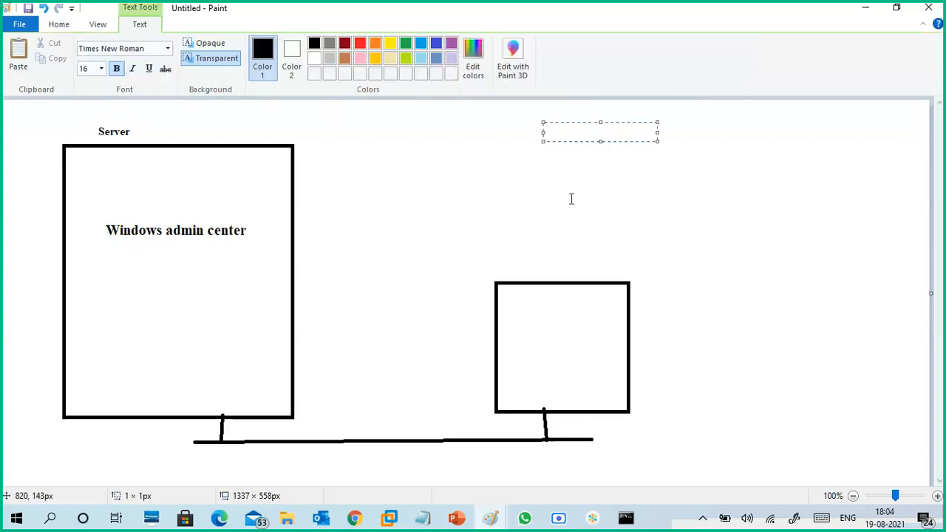
{"action": "type", "text": "Remote desktop"}
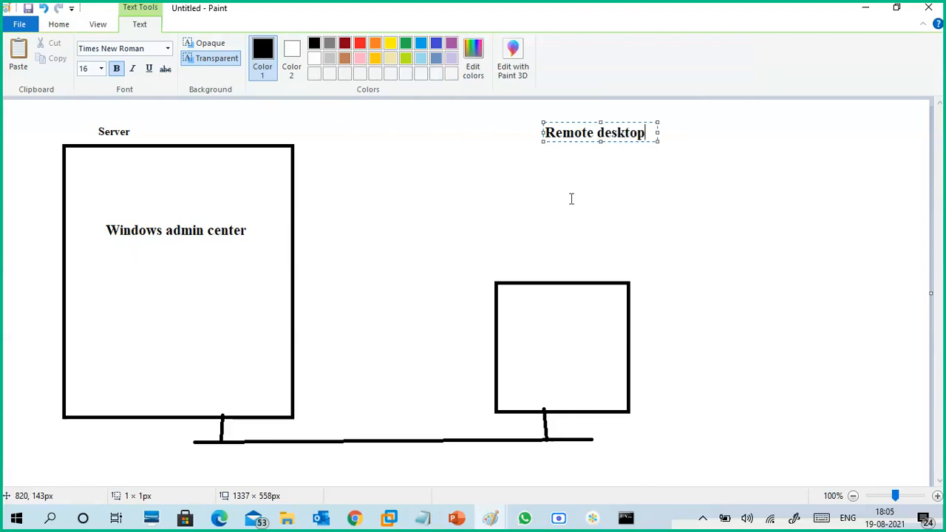
- Add a second line reading "Win RM" to the "Remote desktop" text
{"action": "key", "text": "Return"}
{"action": "type", "text": "Win RM"}
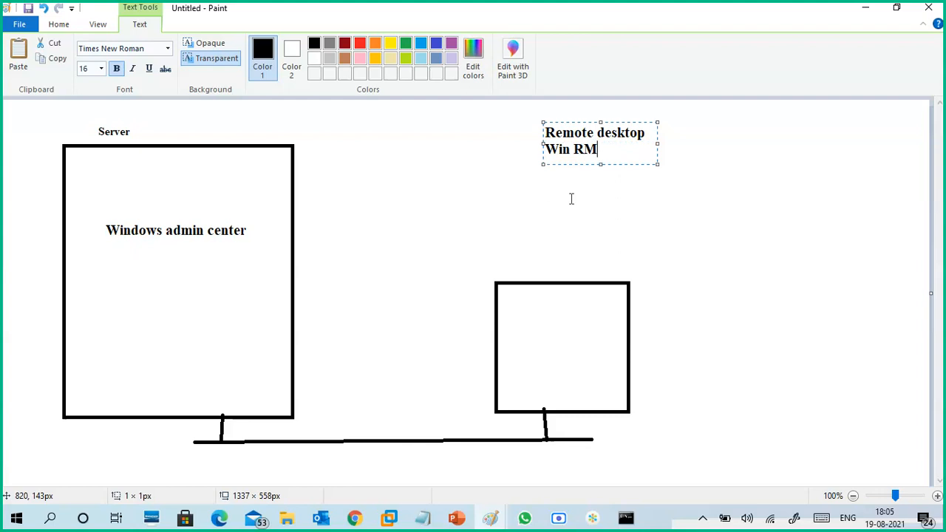
- Switch to the Chrome window with the Google results and search for "remote administration tool"
{"action": "mouse_move", "coordinate": [355, 518]}
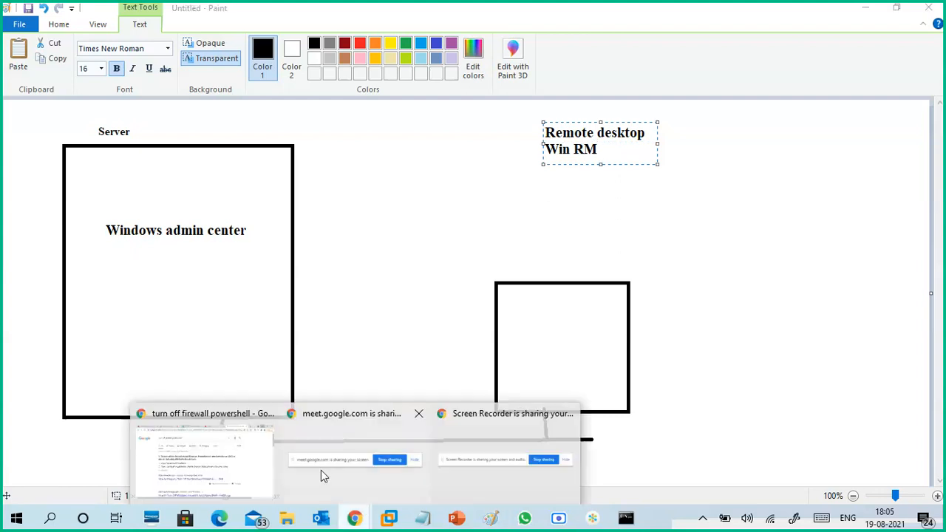
{"action": "left_click", "coordinate": [248, 466]}
{"action": "left_click_drag", "start_coordinate": [328, 90], "coordinate": [152, 102]}
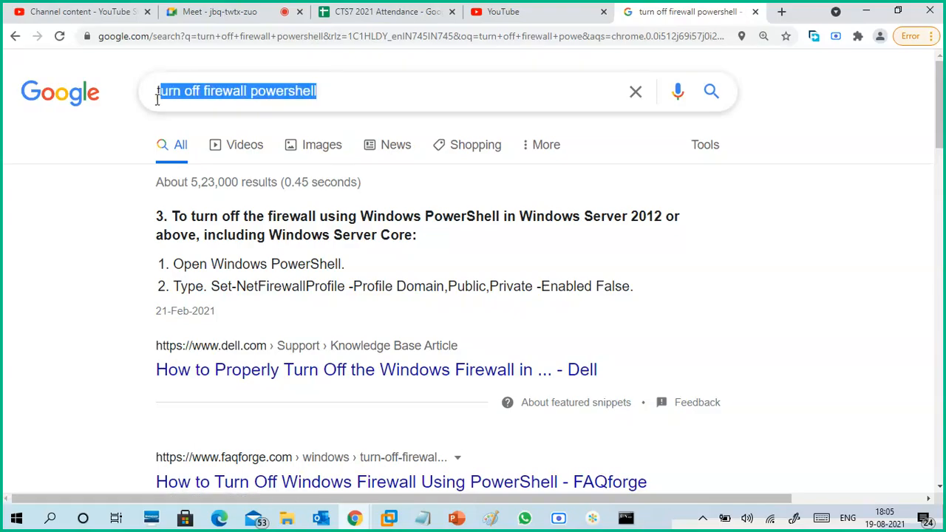
{"action": "type", "text": "remote"}
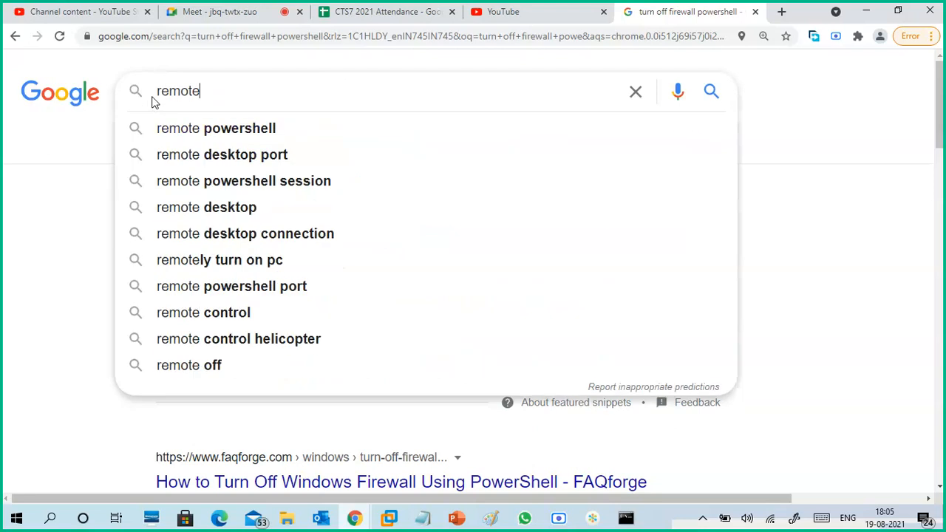
{"action": "type", "text": " admin"}
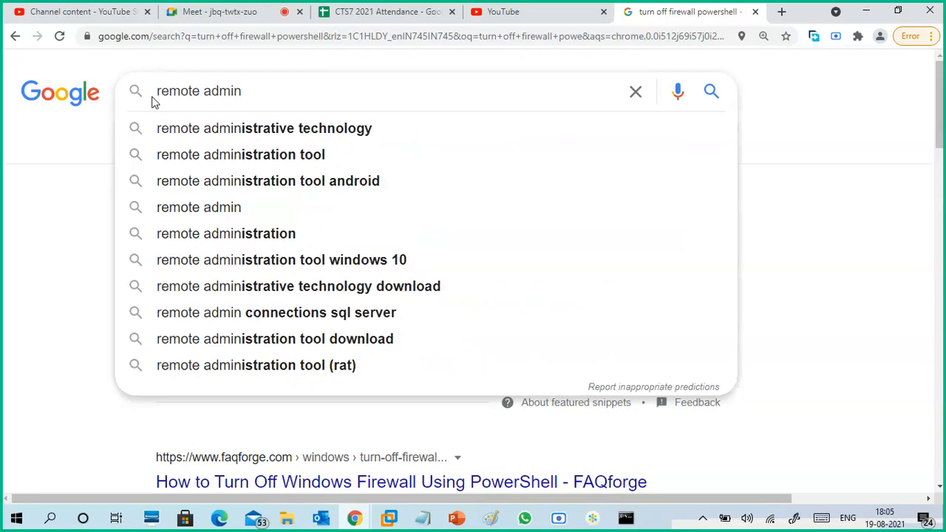
{"action": "key", "text": "Down"}
{"action": "key", "text": "Down"}
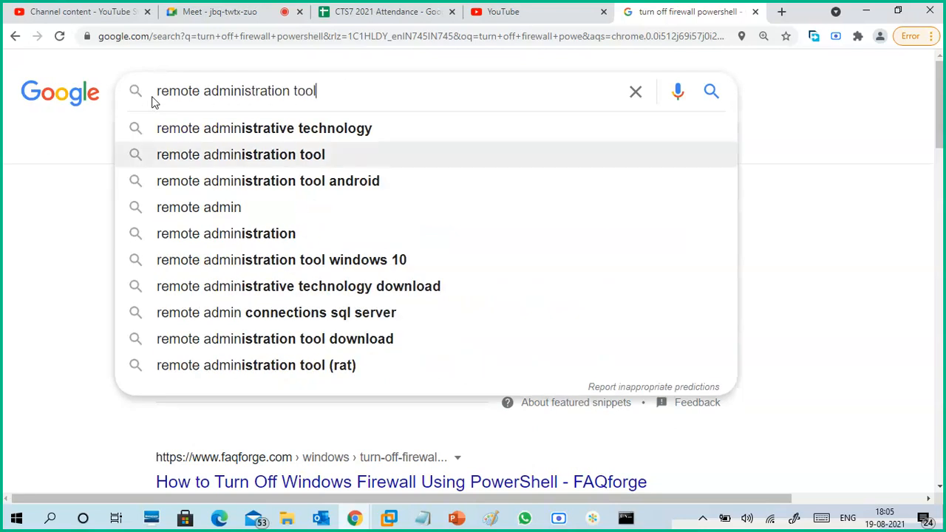
{"action": "key", "text": "Return"}
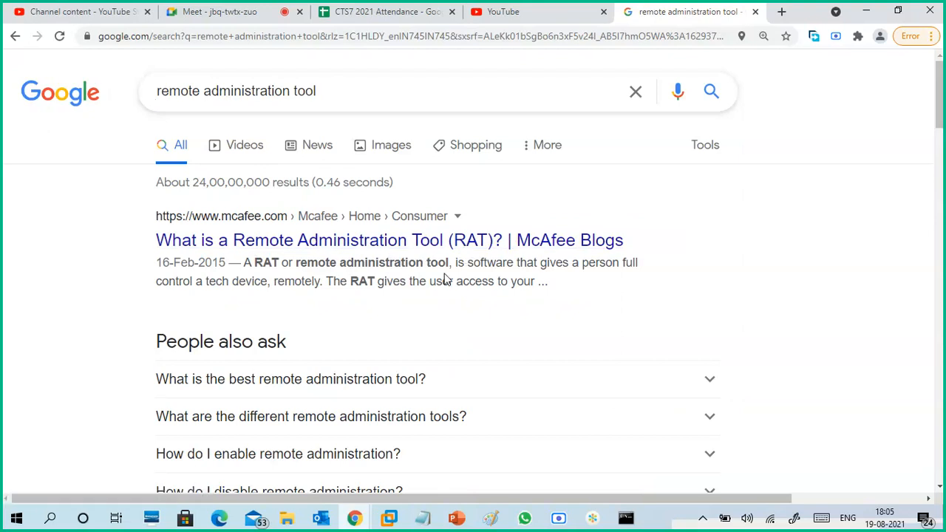
- Refine the Google search to "remote administration tool windows 10"
{"action": "scroll", "coordinate": [436, 285], "scroll_direction": "down", "scroll_amount": 3}
{"action": "scroll", "coordinate": [433, 288], "scroll_direction": "up", "scroll_amount": 3}
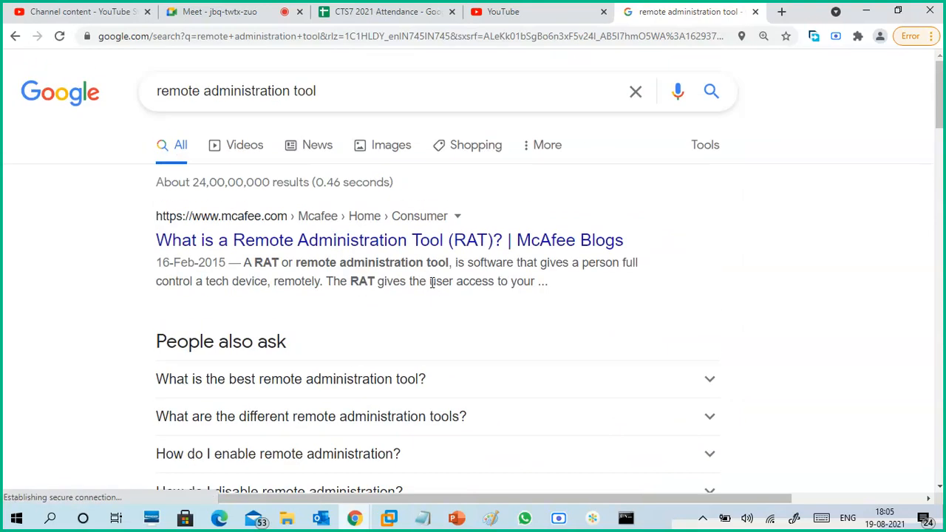
{"action": "left_click", "coordinate": [366, 97]}
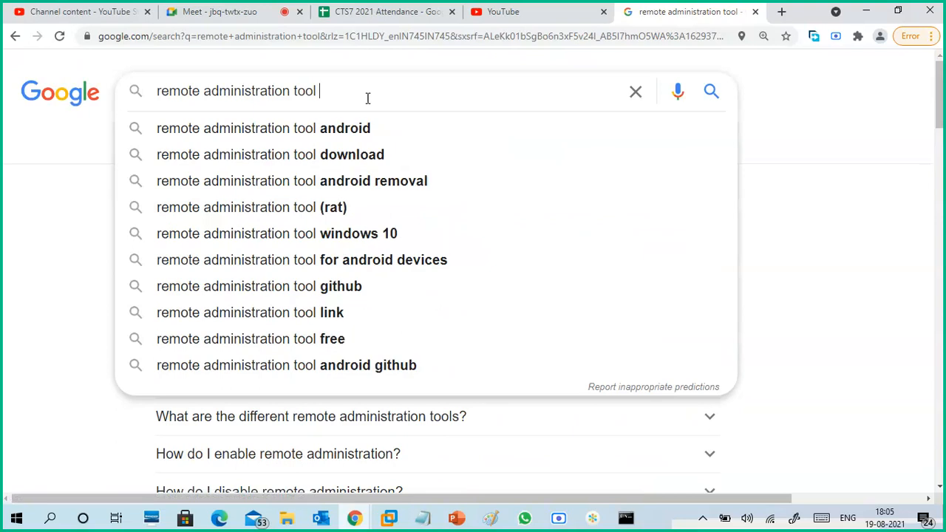
{"action": "left_click", "coordinate": [343, 241]}
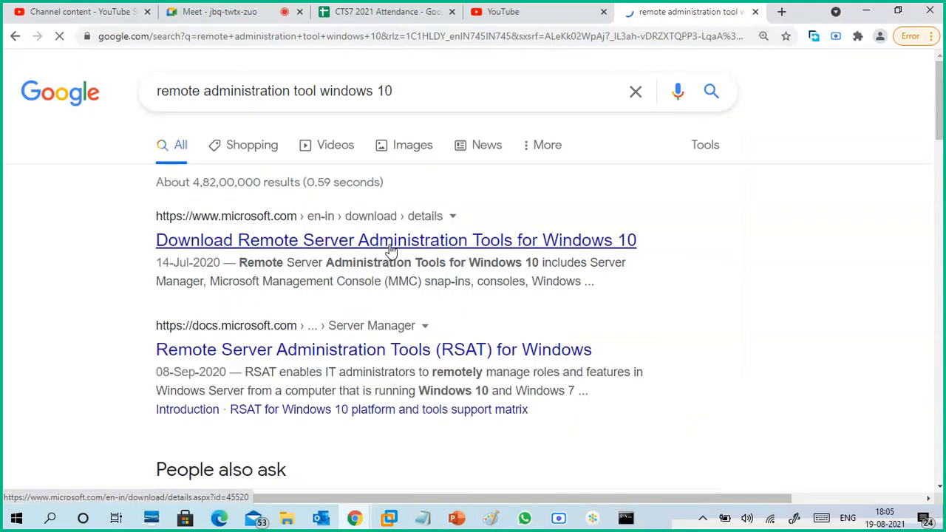
- Open the Microsoft download page for Remote Server Administration Tools for Windows 10 in a new tab and review its title and RSAT description
{"action": "right_click", "coordinate": [390, 249]}
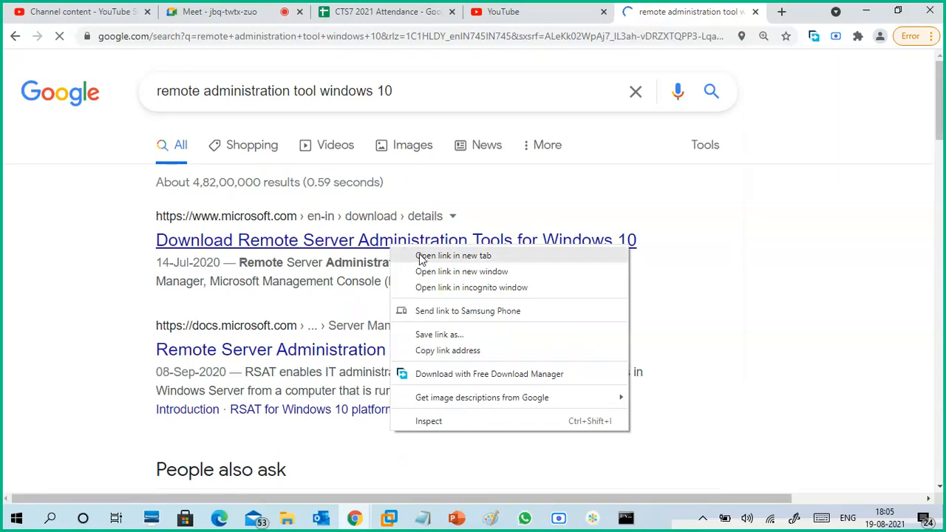
{"action": "left_click", "coordinate": [420, 257]}
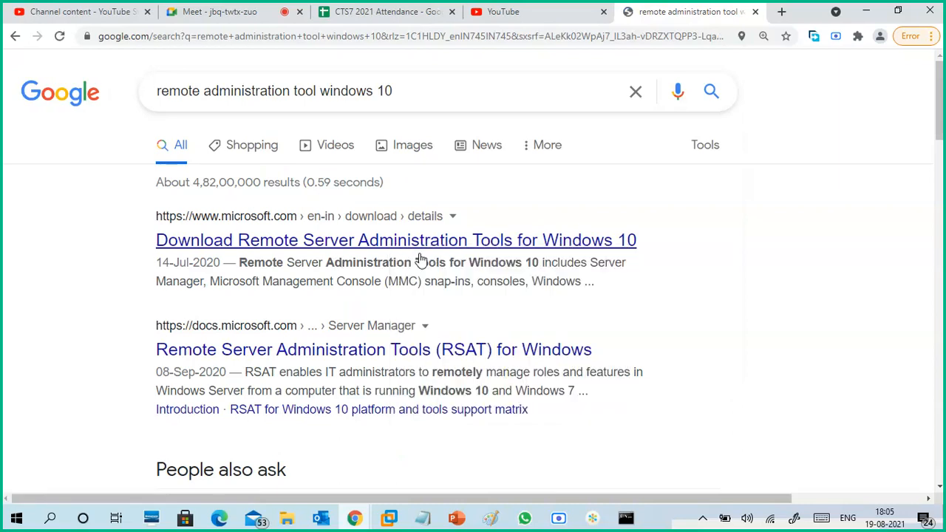
{"action": "left_click", "coordinate": [687, 25]}
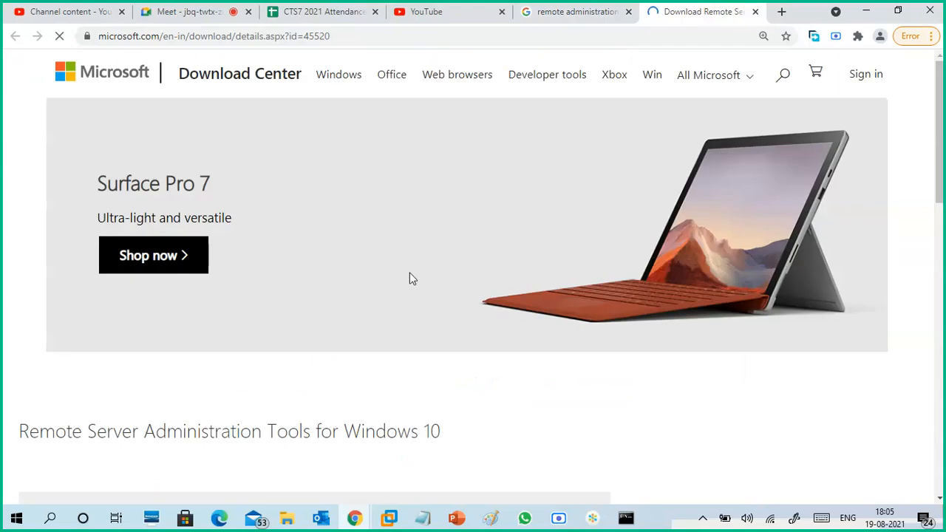
{"action": "scroll", "coordinate": [408, 291], "scroll_direction": "down", "scroll_amount": 3}
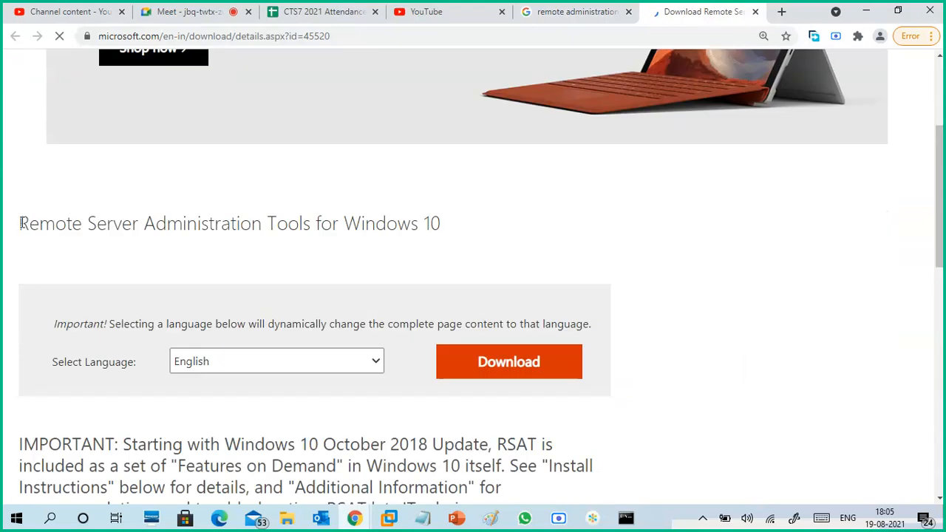
{"action": "left_click_drag", "start_coordinate": [20, 203], "coordinate": [317, 202]}
{"action": "key", "text": "ctrl+c"}
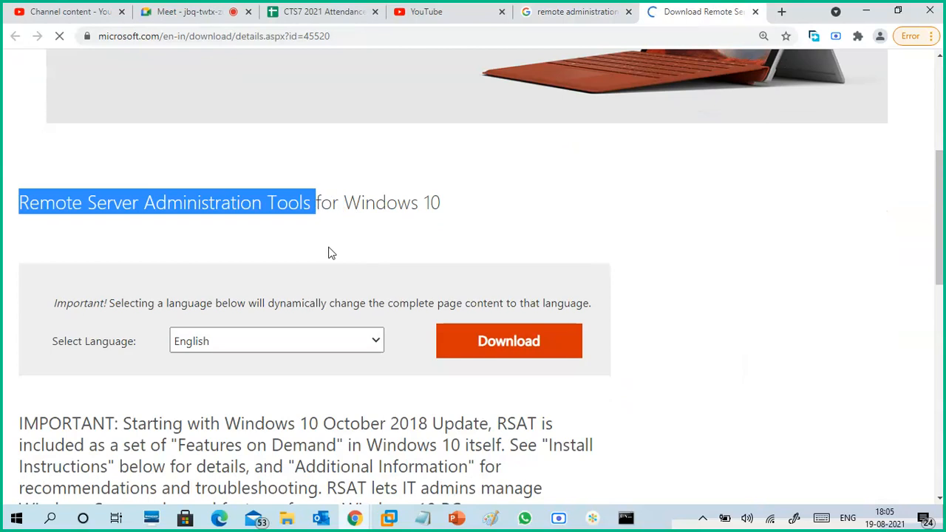
{"action": "scroll", "coordinate": [351, 278], "scroll_direction": "down", "scroll_amount": 3}
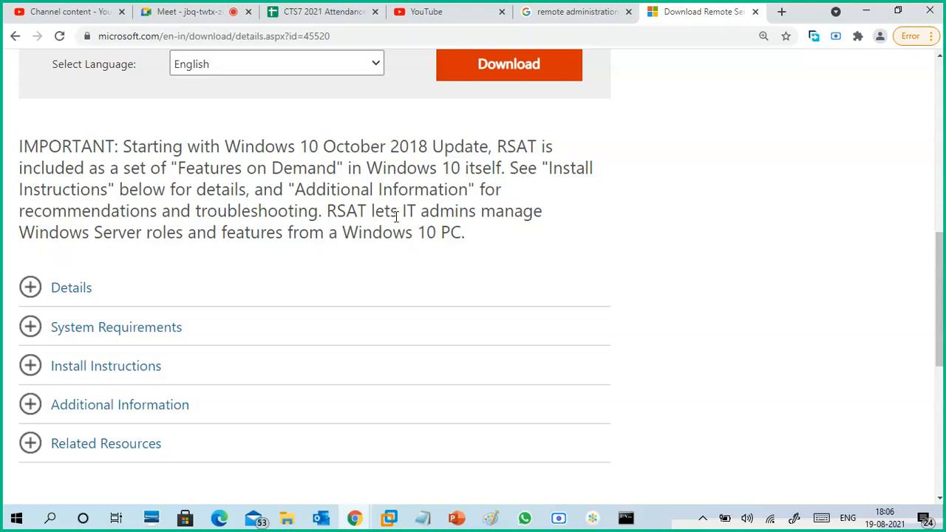
{"action": "scroll", "coordinate": [570, 211], "scroll_direction": "up", "scroll_amount": 5}
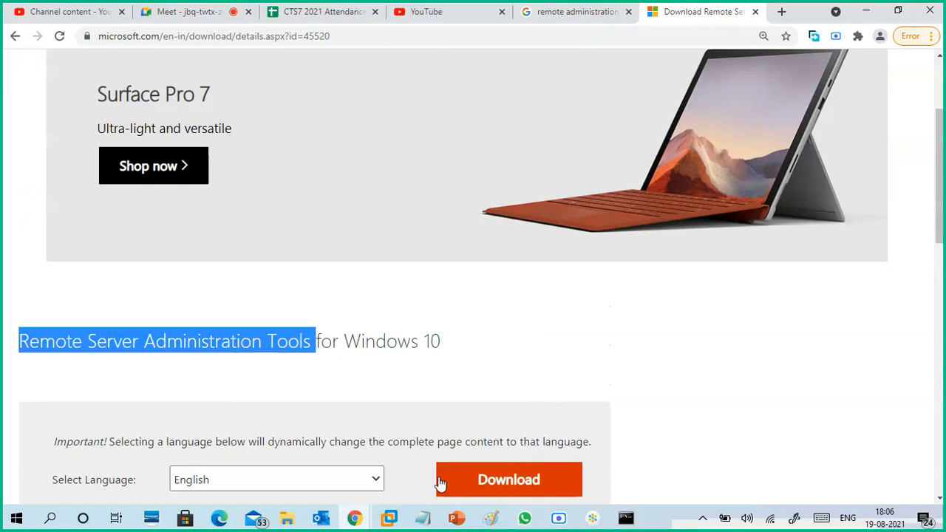
- Switch back to the Paint drawing with the Server diagram and select the "Win RM" text line
{"action": "left_click", "coordinate": [490, 518]}
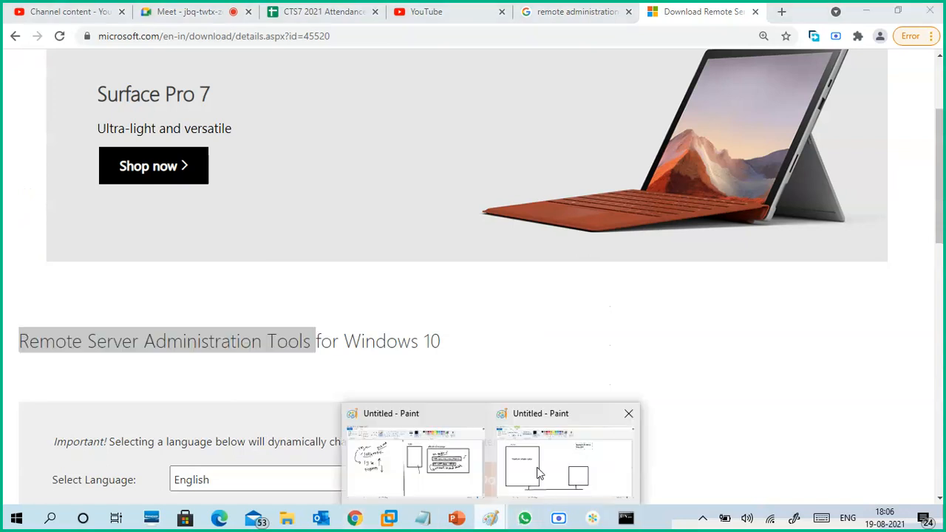
{"action": "left_click", "coordinate": [524, 469]}
{"action": "left_click_drag", "start_coordinate": [599, 151], "coordinate": [537, 158]}
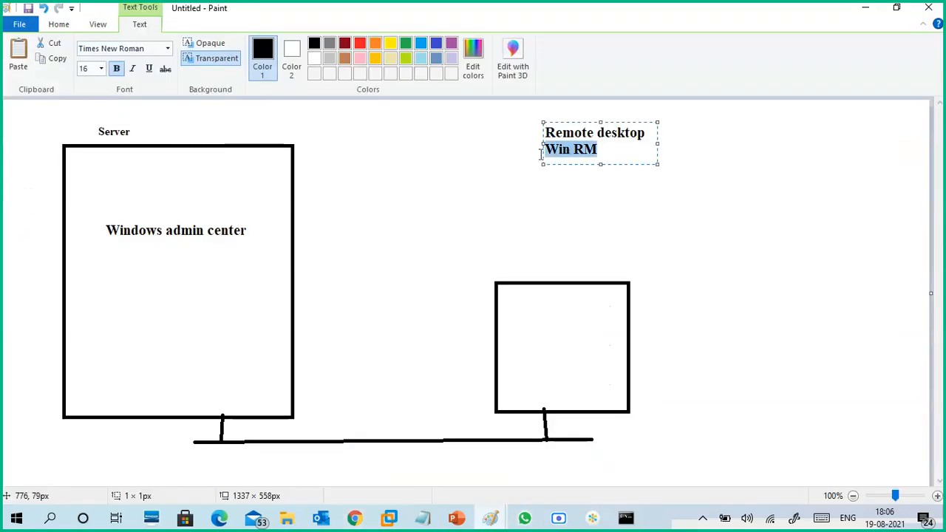
- Replace the selected "Win RM" line with "Remote Server Administration Tools (RSAT)" and widen the text box so it fits on one line
{"action": "key", "text": "ctrl+v"}
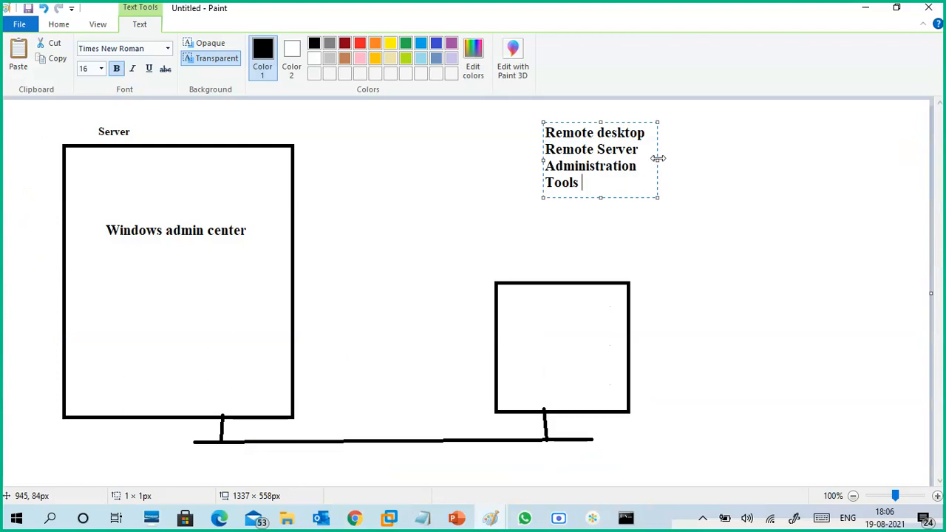
{"action": "left_click_drag", "start_coordinate": [658, 158], "coordinate": [825, 160]}
{"action": "type", "text": "(RSA"}
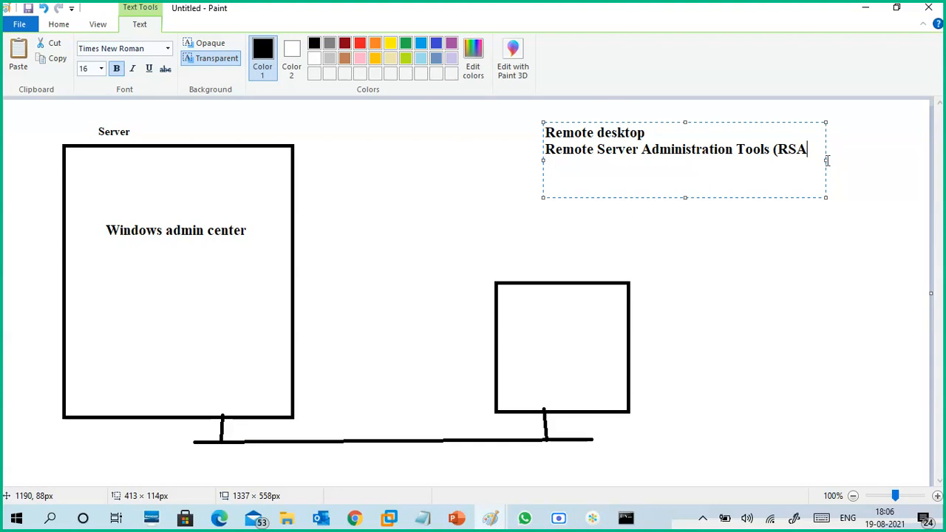
{"action": "type", "text": "T)"}
- Change the first line of the text box to "Remote Desktop Connection"
{"action": "left_click", "coordinate": [607, 134]}
{"action": "key", "text": "BackSpace"}
{"action": "type", "text": "Desktop "}
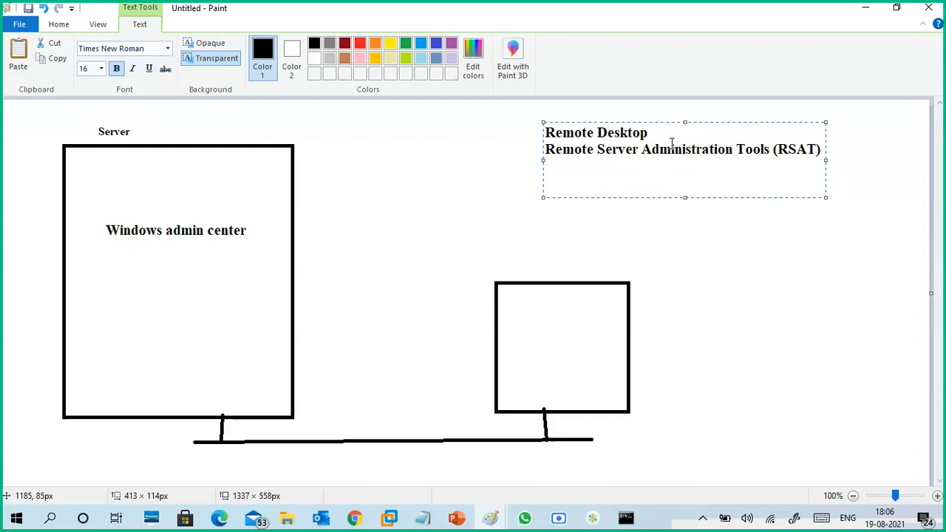
{"action": "type", "text": "Connection"}
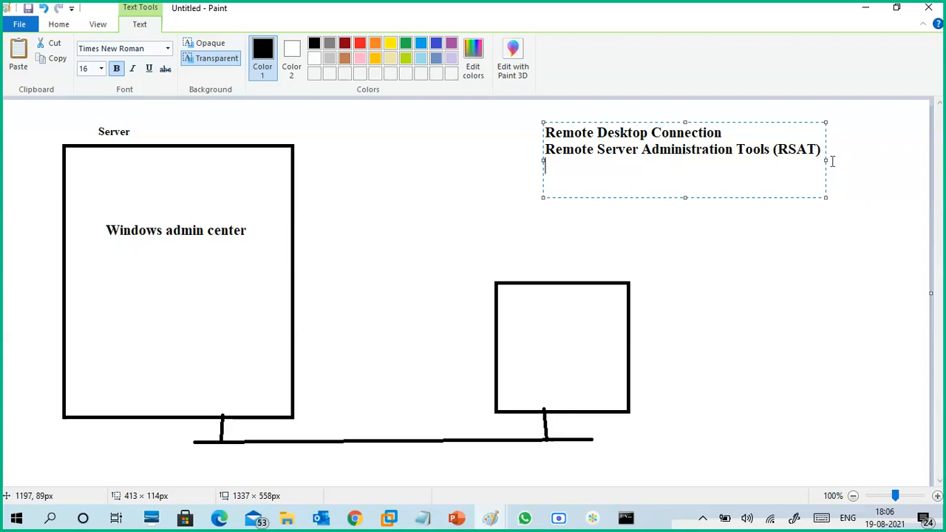
- Add the lines "PowerShell" and "Server Manager" below the RSAT line and finish the text box
{"action": "type", "text": "Powersh"}
{"action": "type", "text": "Shell"}
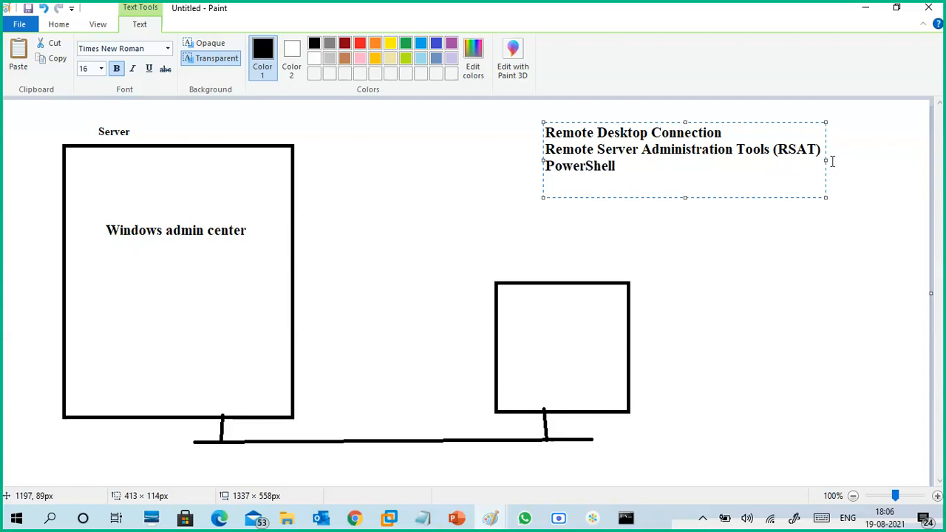
{"action": "key", "text": "Return"}
{"action": "type", "text": "Server Manager"}
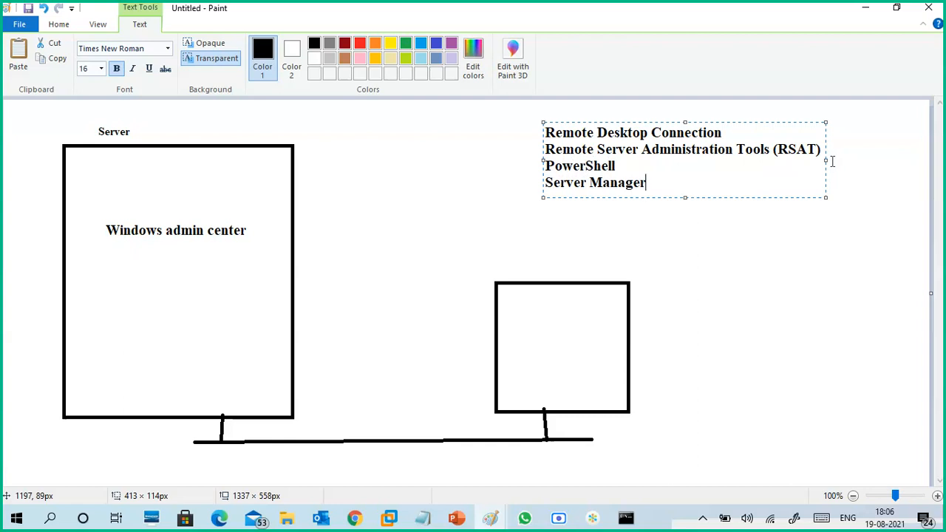
{"action": "left_click", "coordinate": [687, 231]}
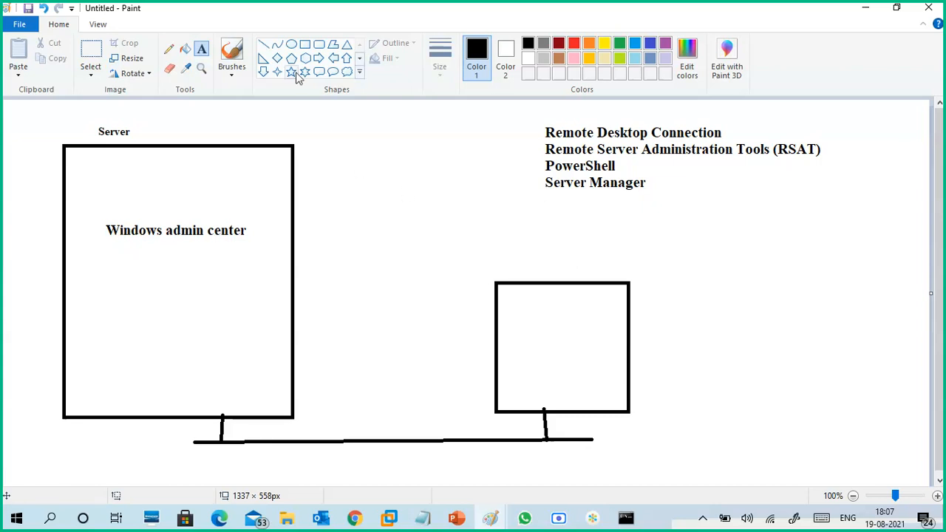
- Draw a black rectangle closely around the "Windows admin center" text inside the Server box
{"action": "left_click", "coordinate": [304, 46]}
{"action": "left_click_drag", "start_coordinate": [96, 219], "coordinate": [251, 245]}
{"action": "left_click", "coordinate": [273, 262]}
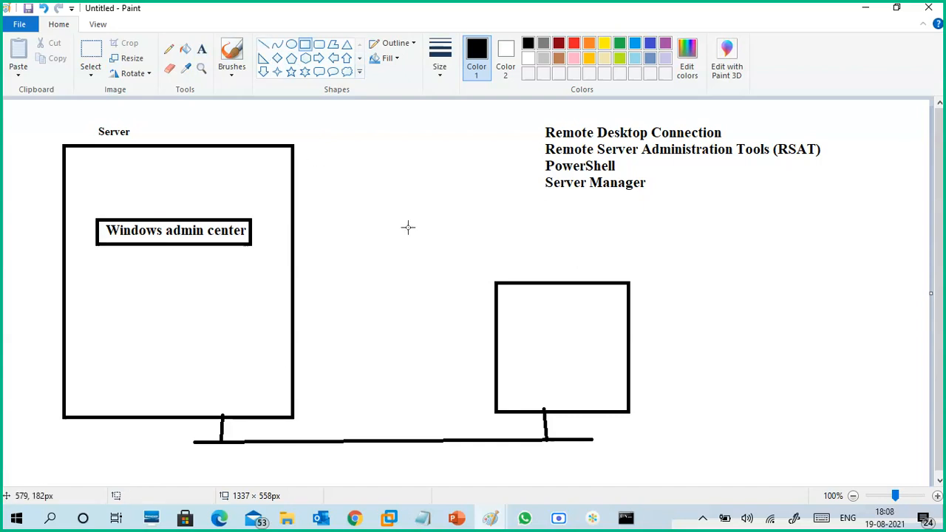
- Draw a gold rectangle about 132 × 118 px inside the small client box
{"action": "left_click_drag", "start_coordinate": [514, 311], "coordinate": [613, 398]}
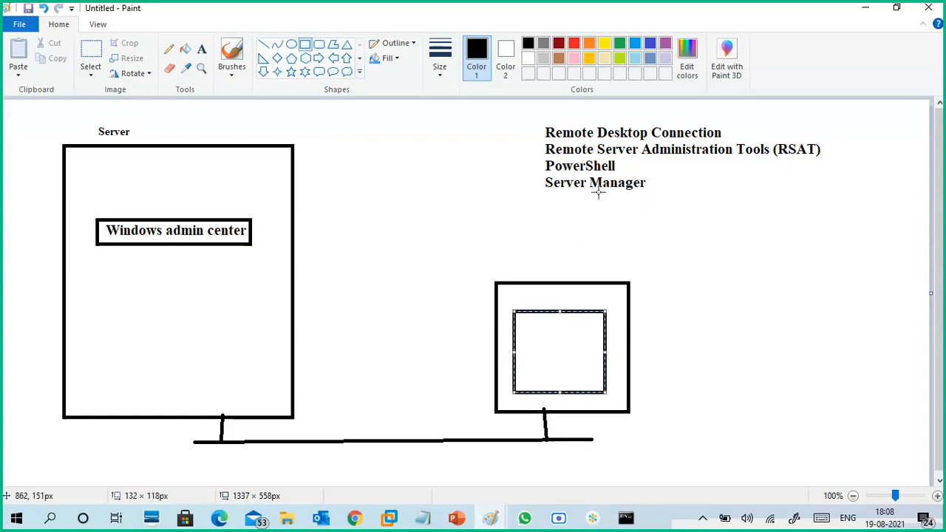
{"action": "left_click", "coordinate": [590, 59]}
{"action": "left_click", "coordinate": [446, 295]}
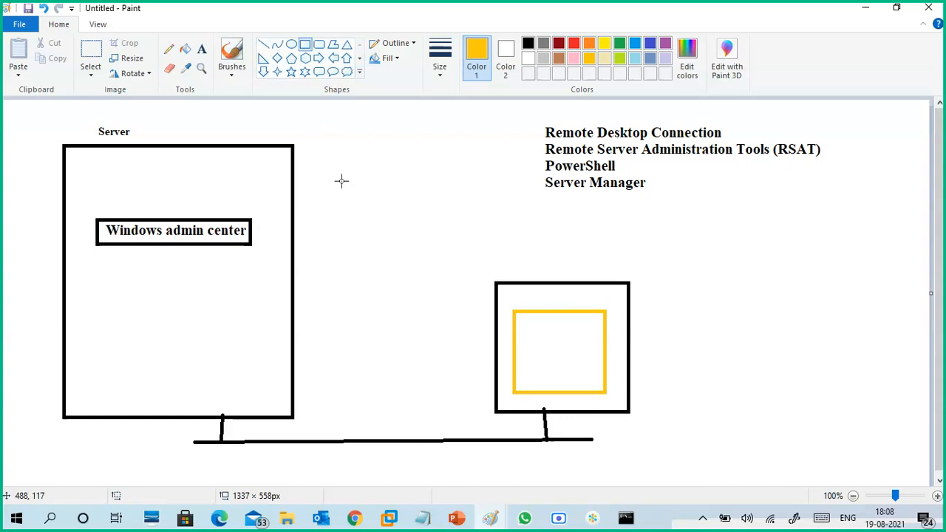
- Add the gold text label "web browser" above the gold rectangle in the client box
{"action": "left_click", "coordinate": [201, 48]}
{"action": "left_click", "coordinate": [515, 290]}
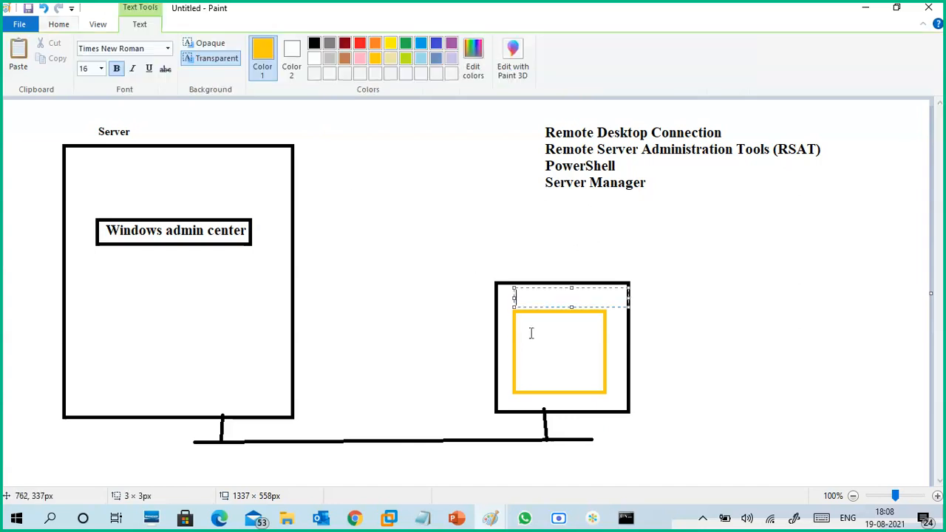
{"action": "type", "text": "browser"}
{"action": "key", "text": "Left"}
{"action": "key", "text": "Left"}
{"action": "key", "text": "Left"}
{"action": "key", "text": "Left"}
{"action": "key", "text": "Left"}
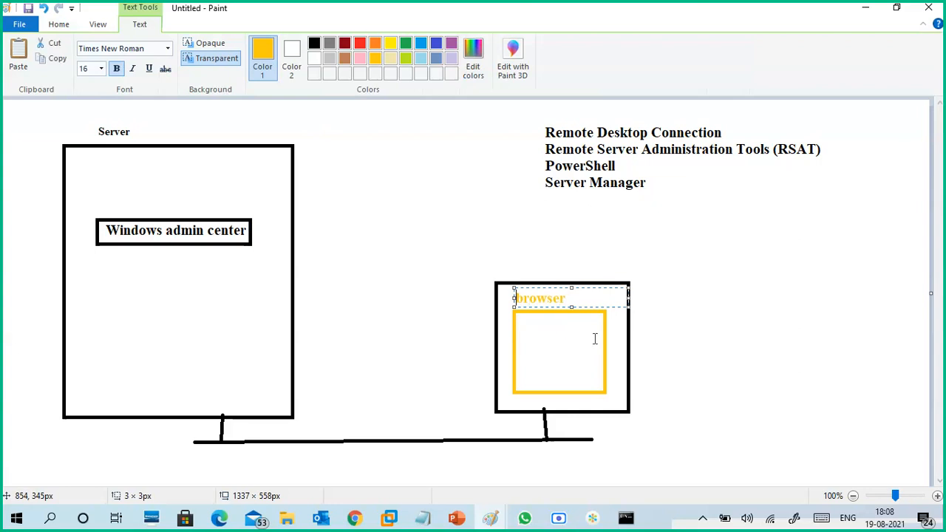
{"action": "type", "text": "web"}
{"action": "left_click", "coordinate": [540, 355]}
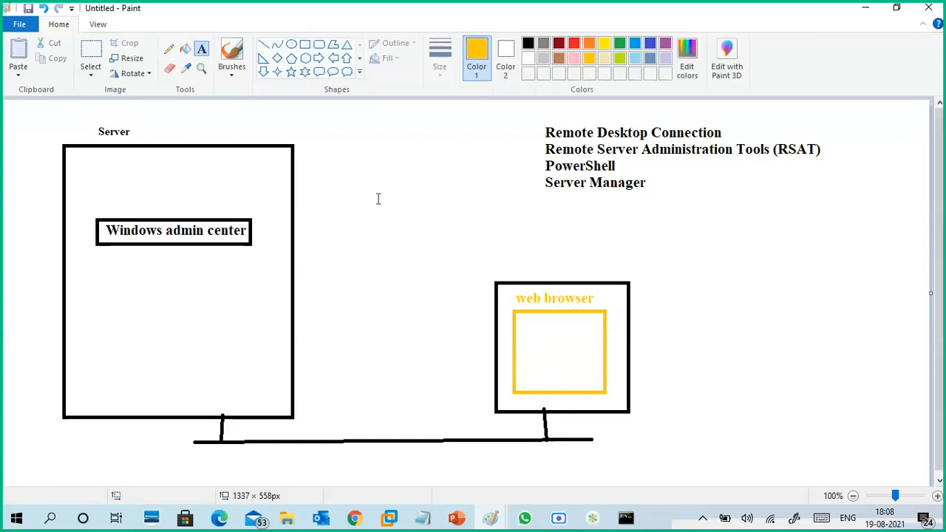
- Draw a gold arrow from the "web browser" label to the "Windows admin center" box and a check mark inside the browser rectangle
{"action": "left_click", "coordinate": [263, 44]}
{"action": "left_click_drag", "start_coordinate": [510, 301], "coordinate": [257, 241]}
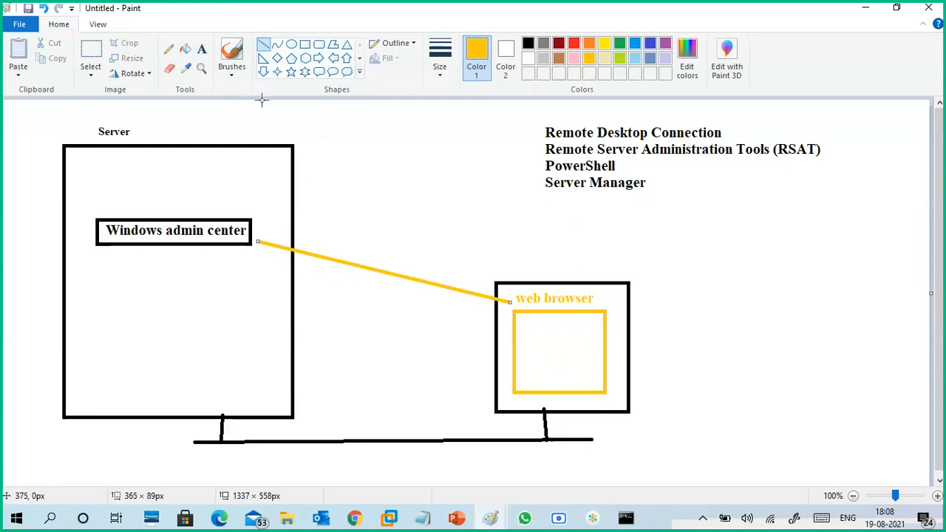
{"action": "left_click", "coordinate": [233, 74]}
{"action": "left_click", "coordinate": [148, 100]}
{"action": "left_click_drag", "start_coordinate": [266, 236], "coordinate": [263, 249]}
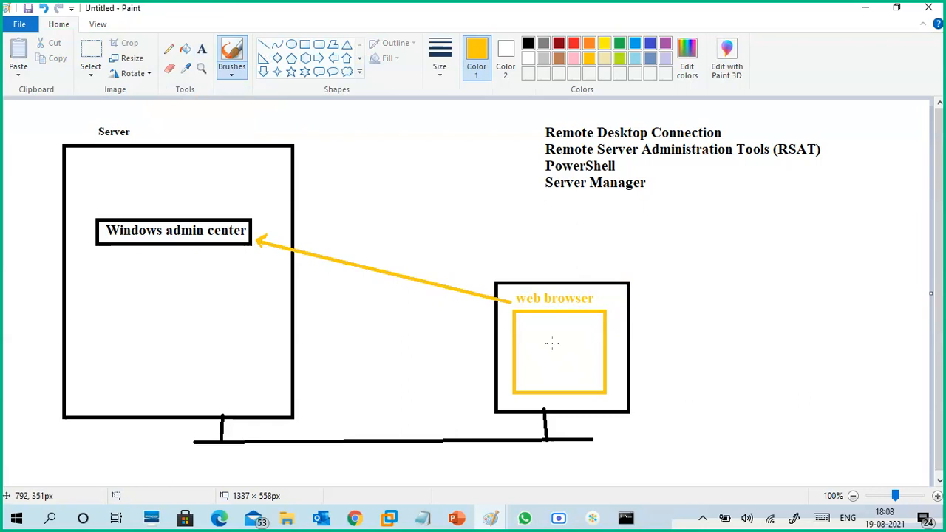
{"action": "mouse_move", "coordinate": [584, 329]}
{"action": "left_mouse_down"}
{"action": "mouse_move", "coordinate": [591, 338]}
{"action": "mouse_move", "coordinate": [602, 320]}
{"action": "left_mouse_up"}
- Draw a second black client rectangle to the right of the first client box
{"action": "left_click", "coordinate": [305, 44]}
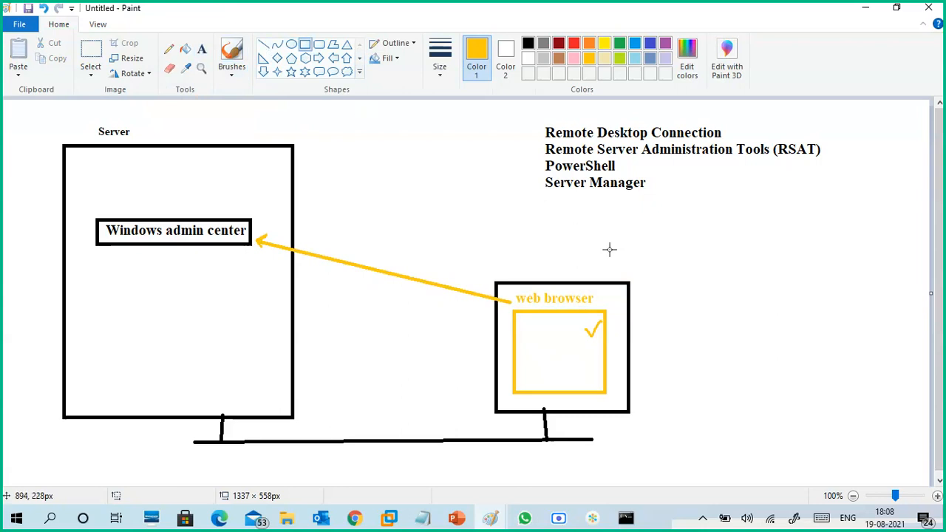
{"action": "left_click", "coordinate": [528, 42]}
{"action": "mouse_move", "coordinate": [666, 278]}
{"action": "left_mouse_down"}
{"action": "mouse_move", "coordinate": [776, 393]}
{"action": "mouse_move", "coordinate": [775, 403]}
{"action": "left_mouse_up"}
{"action": "left_click", "coordinate": [441, 152]}
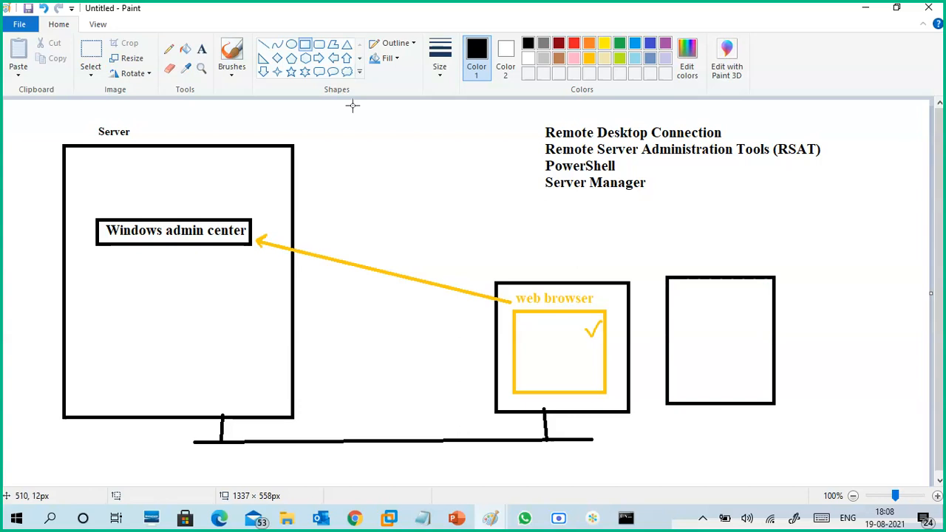
- Extend the black network line about 243 px to the right and connect the second client box to it with a short vertical line
{"action": "left_click", "coordinate": [264, 44]}
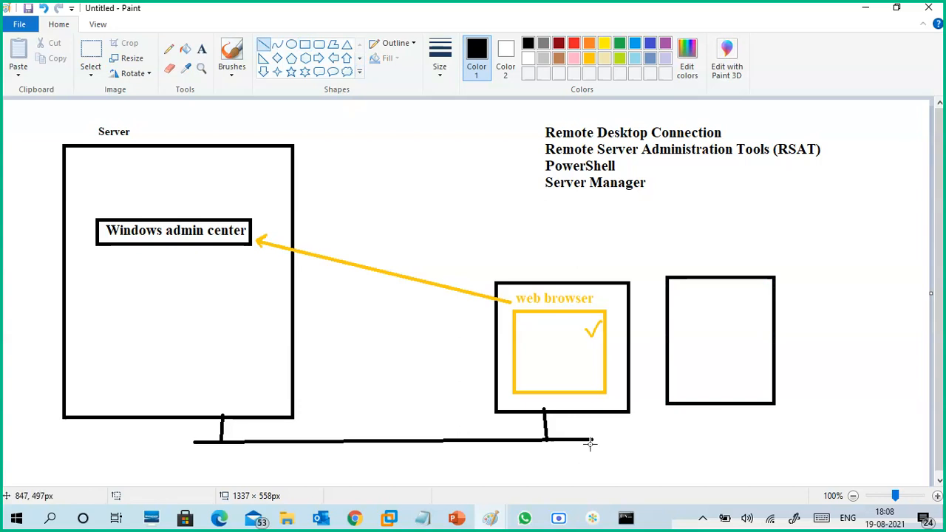
{"action": "left_click_drag", "start_coordinate": [595, 439], "coordinate": [761, 436]}
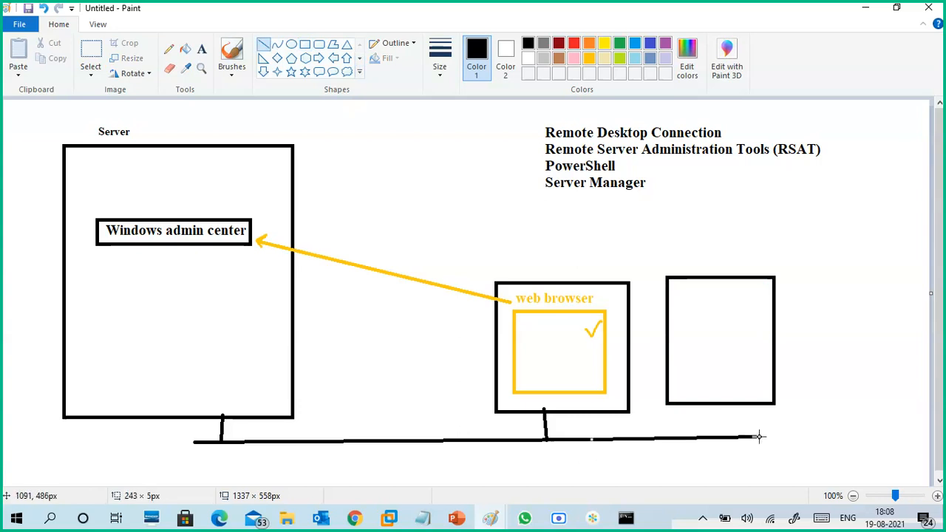
{"action": "left_click", "coordinate": [231, 57]}
{"action": "left_click", "coordinate": [153, 99]}
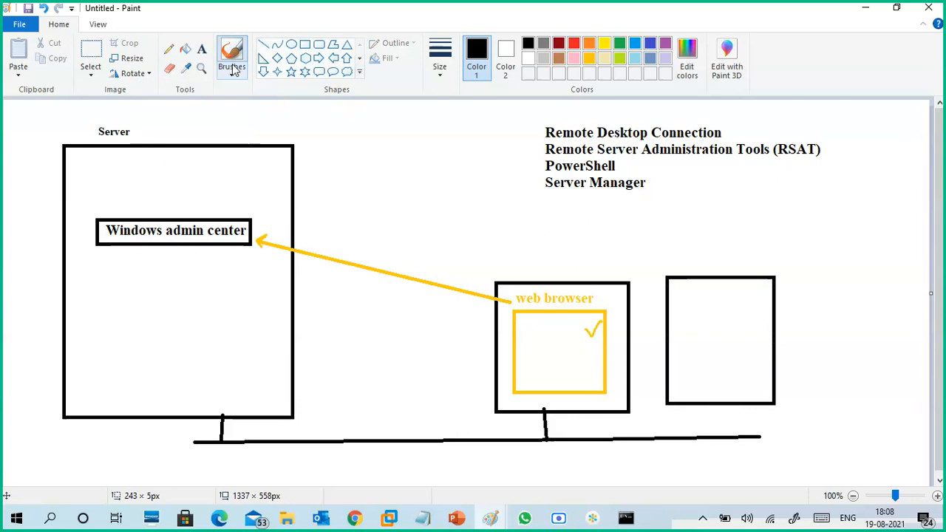
{"action": "left_click", "coordinate": [263, 45]}
{"action": "left_click_drag", "start_coordinate": [718, 437], "coordinate": [719, 405]}
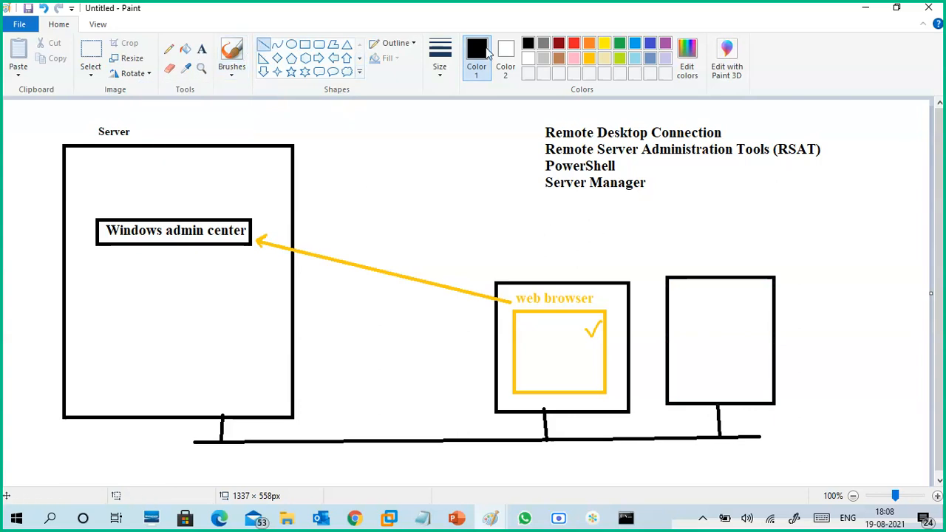
- Draw a gold arrow, about 589 × 72 px, from the second client box to the "Windows admin center" box
{"action": "left_click", "coordinate": [602, 44]}
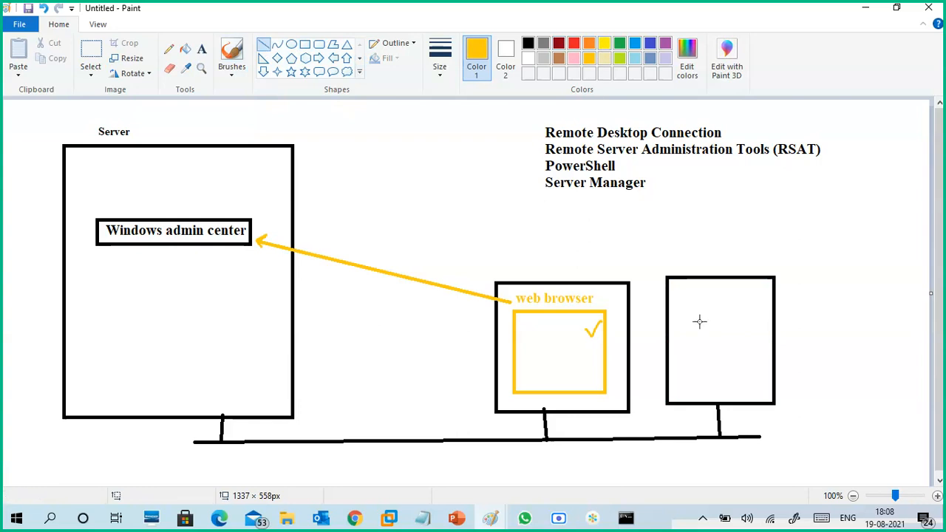
{"action": "left_click_drag", "start_coordinate": [680, 278], "coordinate": [271, 229]}
{"action": "left_click", "coordinate": [233, 75]}
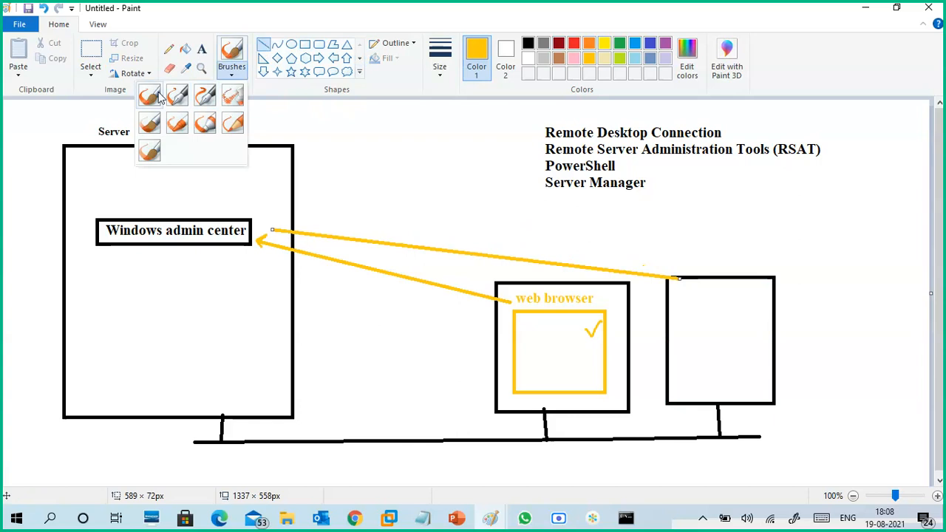
{"action": "left_click", "coordinate": [152, 96]}
{"action": "left_click_drag", "start_coordinate": [271, 229], "coordinate": [281, 223]}
{"action": "left_click_drag", "start_coordinate": [271, 230], "coordinate": [278, 238]}
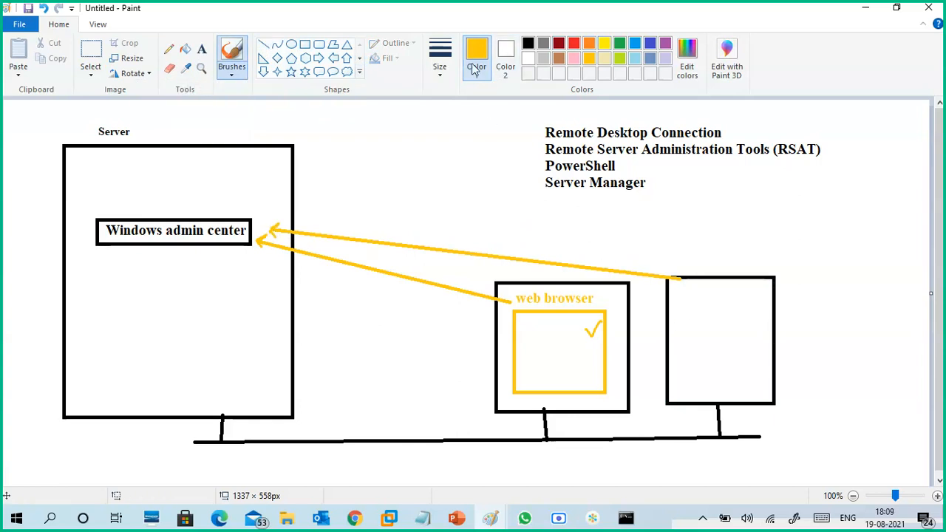
- Draw a gold rectangle inside the second client box and add a gold check mark in it
{"action": "left_click", "coordinate": [305, 45]}
{"action": "left_click_drag", "start_coordinate": [684, 302], "coordinate": [756, 378]}
{"action": "left_click", "coordinate": [620, 246]}
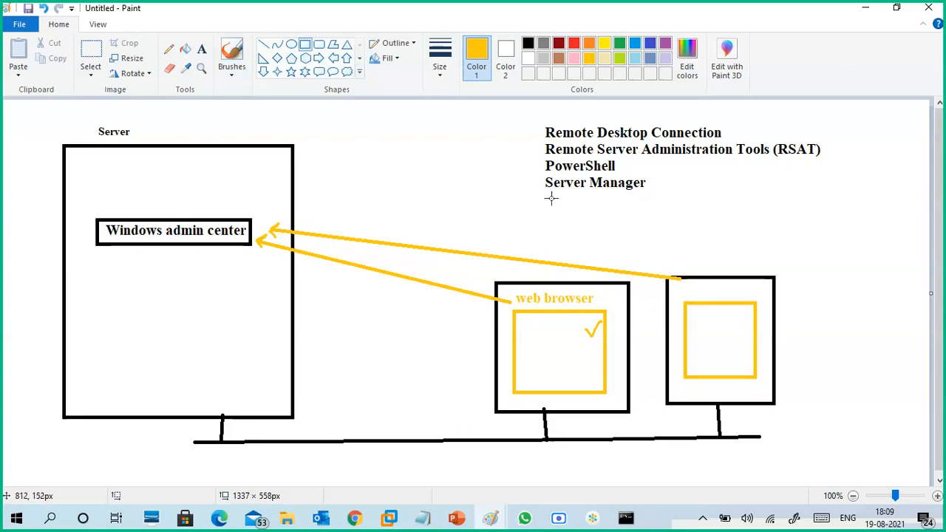
{"action": "left_click", "coordinate": [232, 72]}
{"action": "left_click", "coordinate": [176, 96]}
{"action": "left_click_drag", "start_coordinate": [735, 325], "coordinate": [750, 320]}
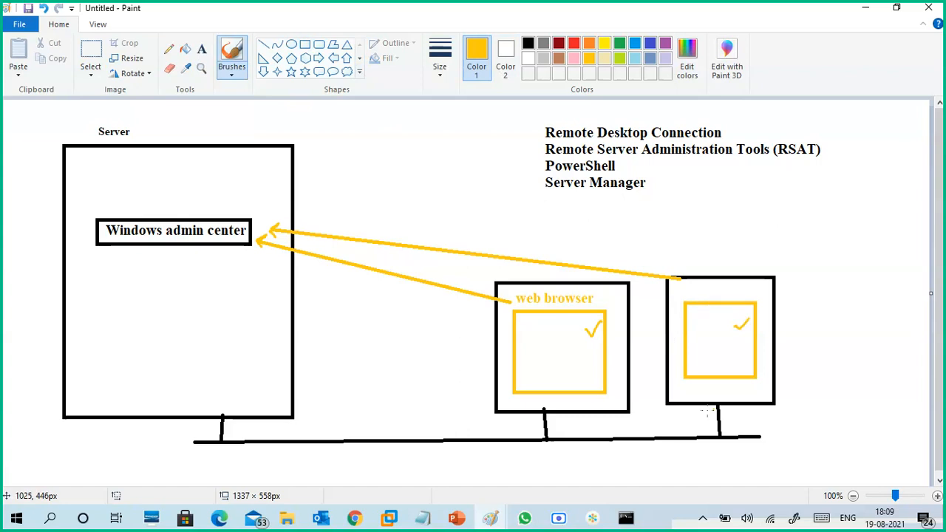
- Look up a participant's name in the Google Meet chat in Chrome and handwrite it in gold beside the first client box in Paint
{"action": "left_click_drag", "start_coordinate": [428, 332], "coordinate": [431, 340]}
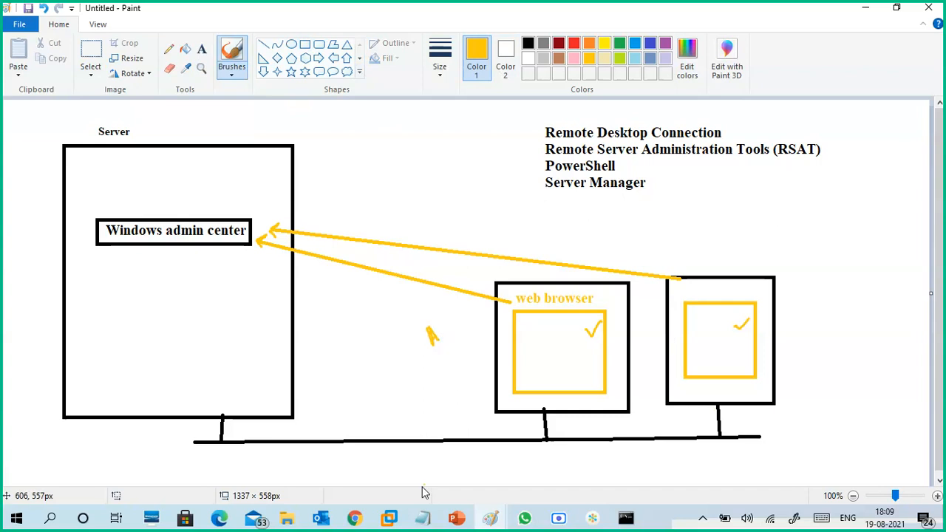
{"action": "left_click", "coordinate": [355, 520]}
{"action": "left_click", "coordinate": [203, 458]}
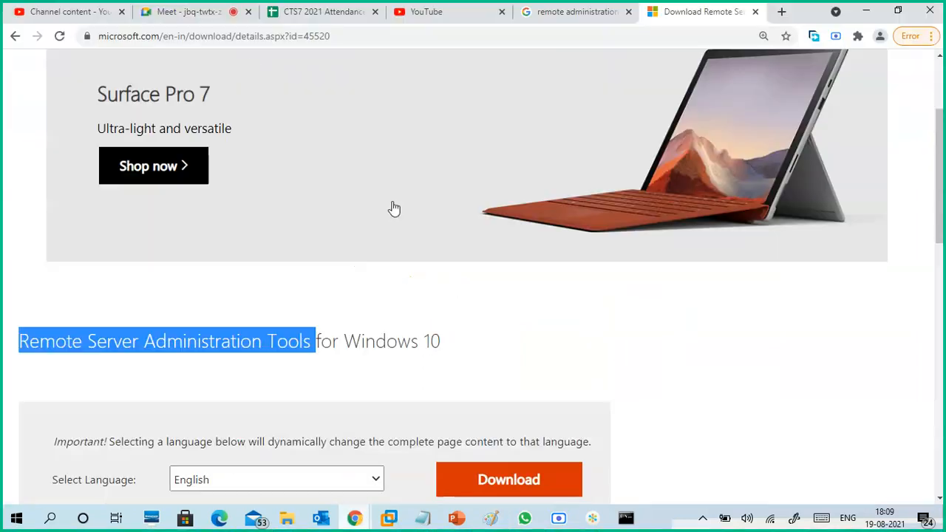
{"action": "left_click", "coordinate": [200, 13]}
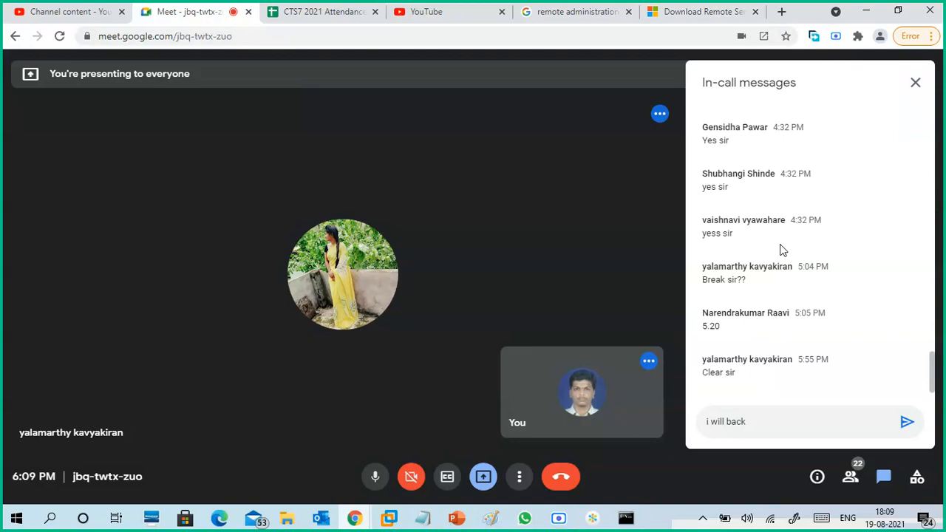
{"action": "scroll", "coordinate": [797, 249], "scroll_direction": "up", "scroll_amount": 15}
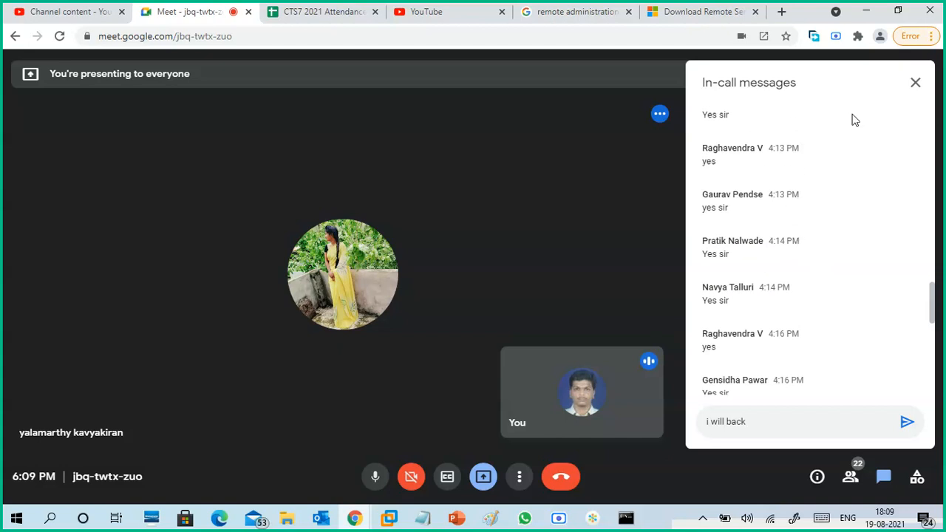
{"action": "left_click", "coordinate": [864, 13]}
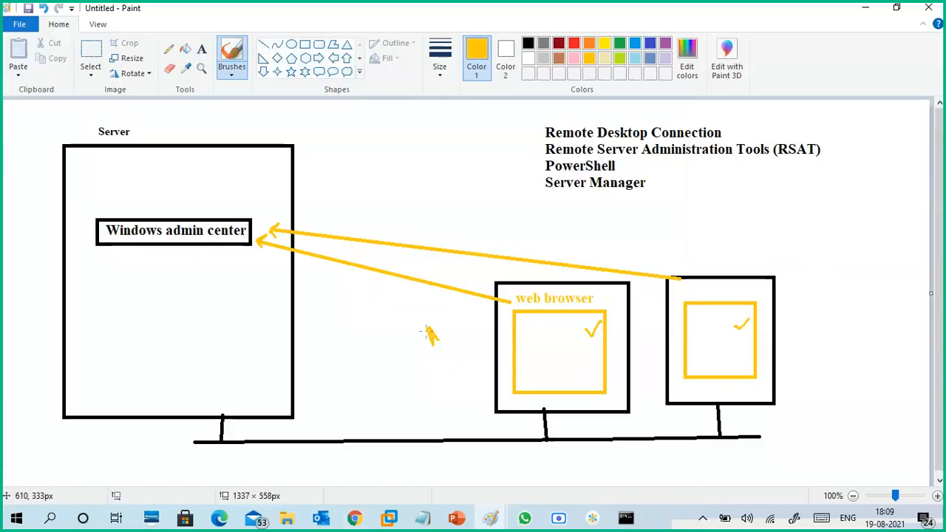
{"action": "mouse_move", "coordinate": [436, 334]}
{"action": "left_mouse_down"}
{"action": "mouse_move", "coordinate": [455, 299]}
{"action": "mouse_move", "coordinate": [482, 287]}
{"action": "left_mouse_up"}
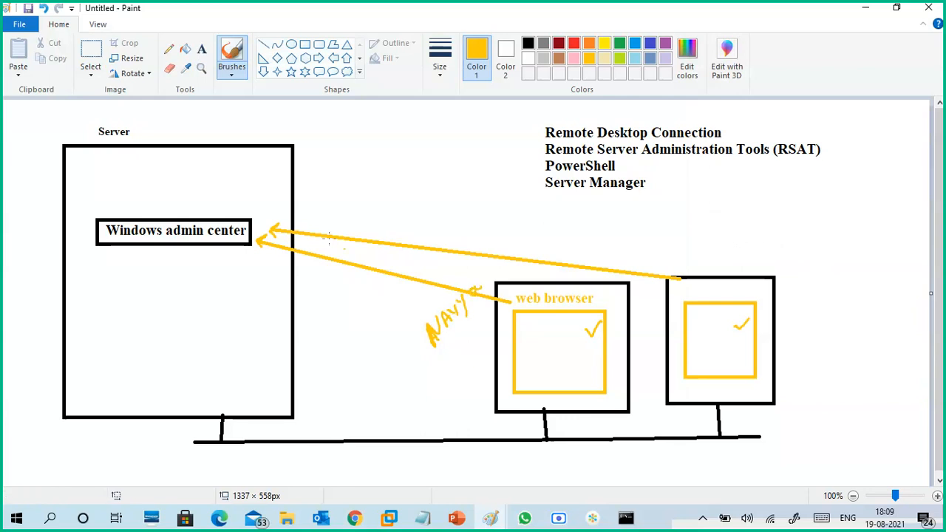
- Look up another participant's first name in the Google Meet chat in Chrome and handwrite it in gold beside the second client box in Paint
{"action": "mouse_move", "coordinate": [355, 518]}
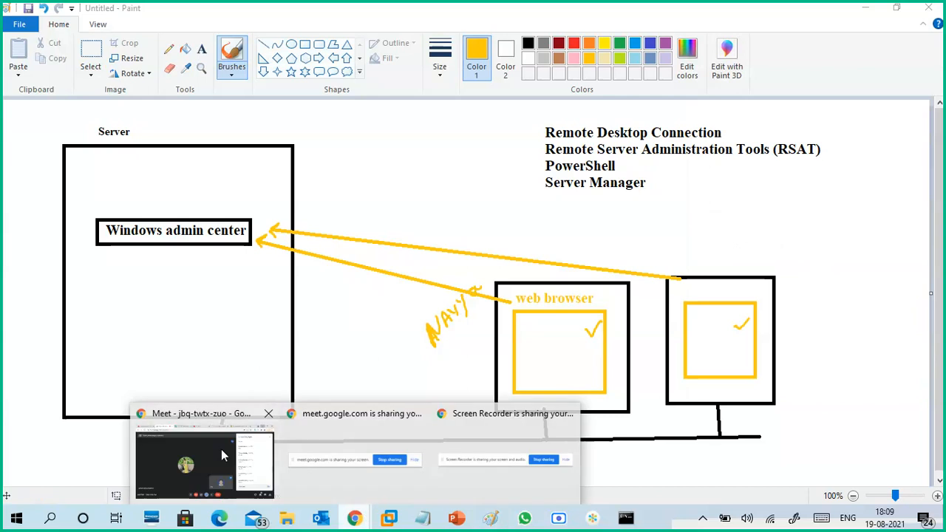
{"action": "left_click", "coordinate": [221, 449]}
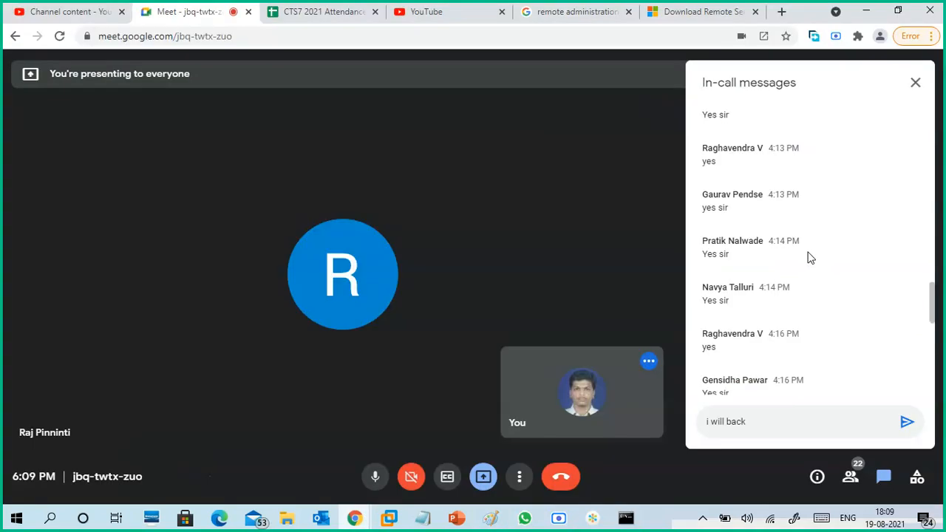
{"action": "scroll", "coordinate": [812, 261], "scroll_direction": "up", "scroll_amount": 1}
{"action": "scroll", "coordinate": [813, 261], "scroll_direction": "up", "scroll_amount": 1}
{"action": "scroll", "coordinate": [813, 261], "scroll_direction": "up", "scroll_amount": 2}
{"action": "scroll", "coordinate": [813, 261], "scroll_direction": "up", "scroll_amount": 4}
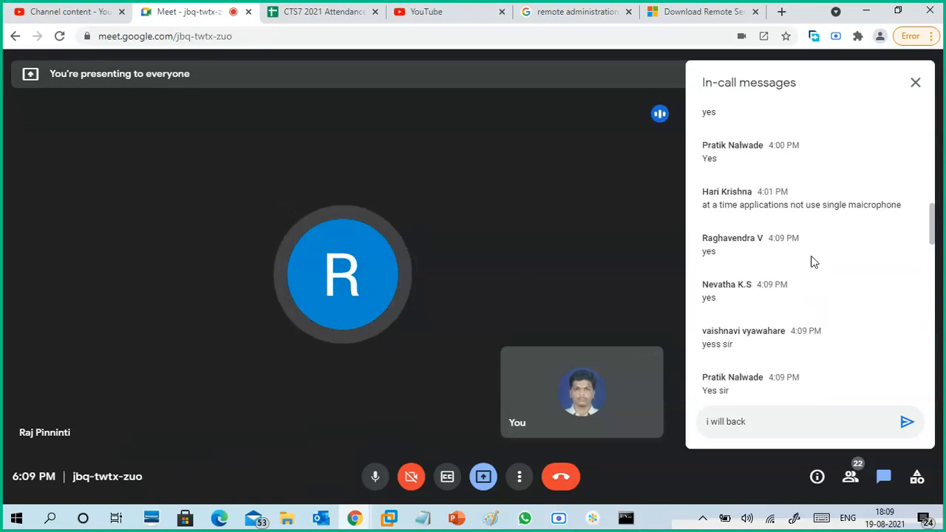
{"action": "left_click", "coordinate": [865, 11]}
{"action": "mouse_move", "coordinate": [787, 312]}
{"action": "left_mouse_down"}
{"action": "mouse_move", "coordinate": [788, 331]}
{"action": "mouse_move", "coordinate": [828, 303]}
{"action": "mouse_move", "coordinate": [810, 327]}
{"action": "left_mouse_up"}
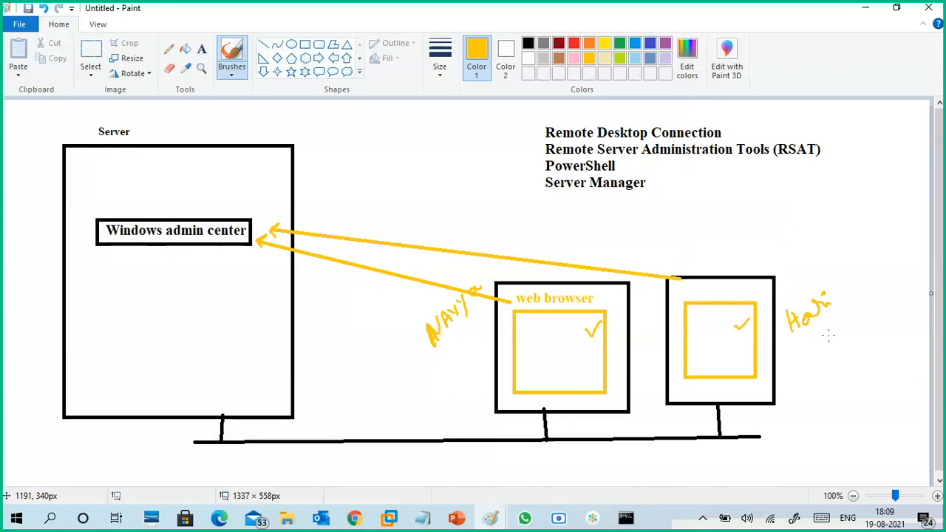
- Underline both handwritten names in gold and add two gold check marks above the "Windows admin center" box inside the server
{"action": "left_click_drag", "start_coordinate": [442, 343], "coordinate": [477, 301]}
{"action": "left_click_drag", "start_coordinate": [588, 332], "coordinate": [605, 315]}
{"action": "left_click_drag", "start_coordinate": [190, 180], "coordinate": [206, 173]}
{"action": "left_click_drag", "start_coordinate": [800, 339], "coordinate": [828, 317]}
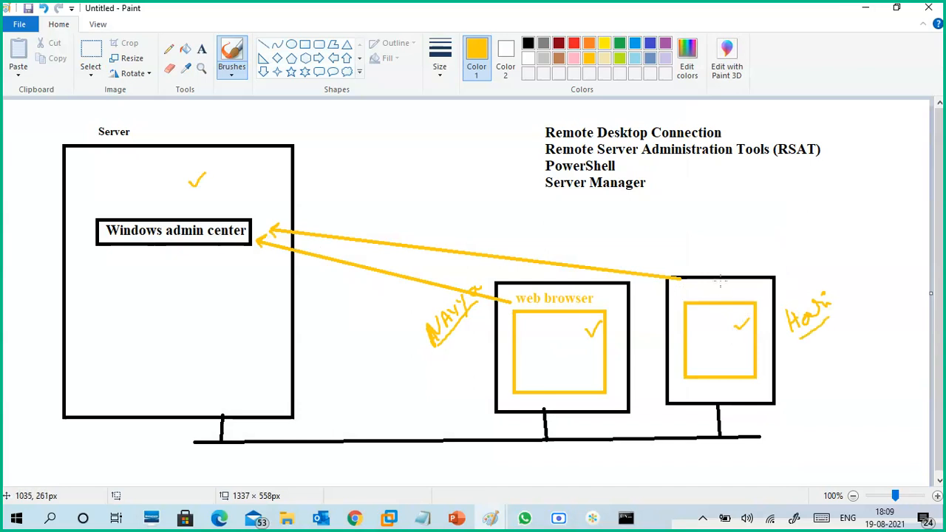
{"action": "mouse_move", "coordinate": [190, 199]}
{"action": "left_mouse_down"}
{"action": "mouse_move", "coordinate": [197, 209]}
{"action": "mouse_move", "coordinate": [213, 184]}
{"action": "left_mouse_up"}
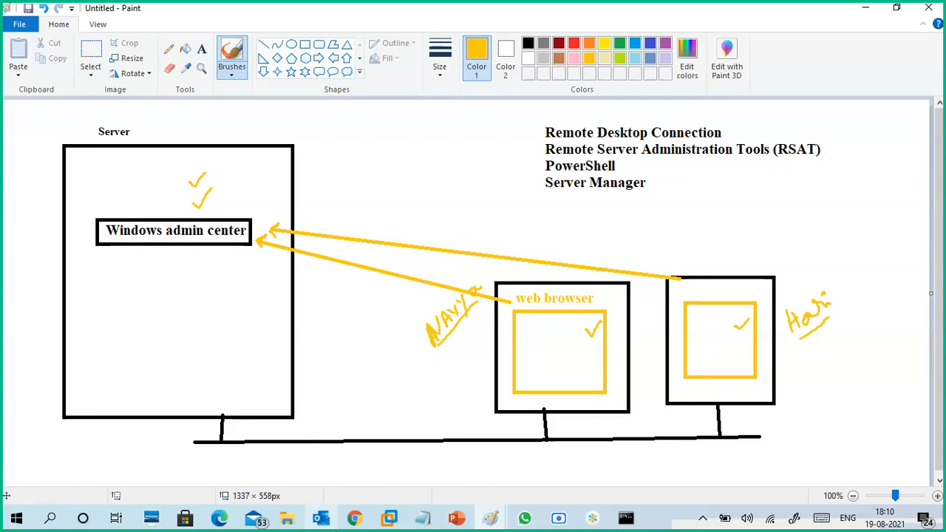
- Check the Google Meet call window in Chrome and return to the Paint diagram
{"action": "mouse_move", "coordinate": [355, 517]}
{"action": "left_click", "coordinate": [240, 471]}
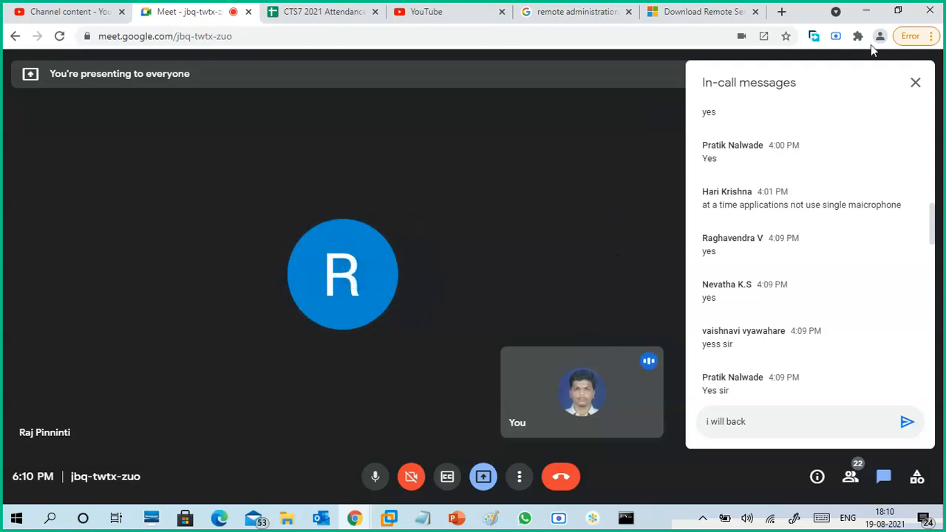
{"action": "left_click", "coordinate": [865, 10]}
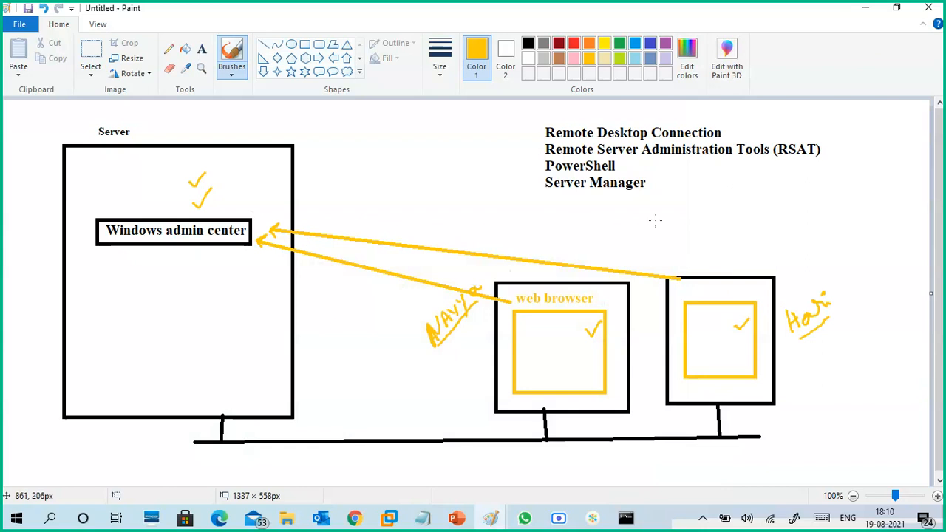
- Switch to the CTS7-WINS1 virtual machine in VMware Workstation, minimize Hyper-V Manager and select the WindowsAdminCenter2103.2 installer on its desktop
{"action": "left_click", "coordinate": [867, 18]}
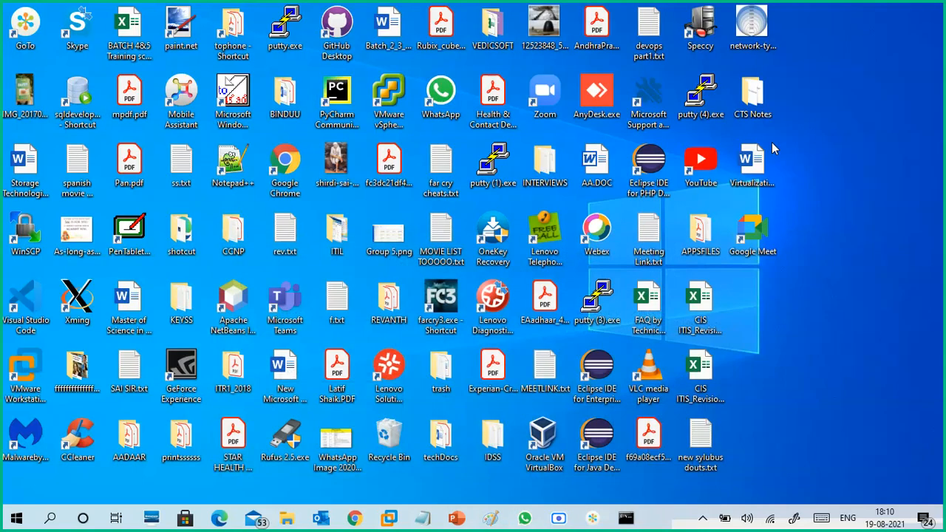
{"action": "mouse_move", "coordinate": [389, 518]}
{"action": "left_click", "coordinate": [422, 448]}
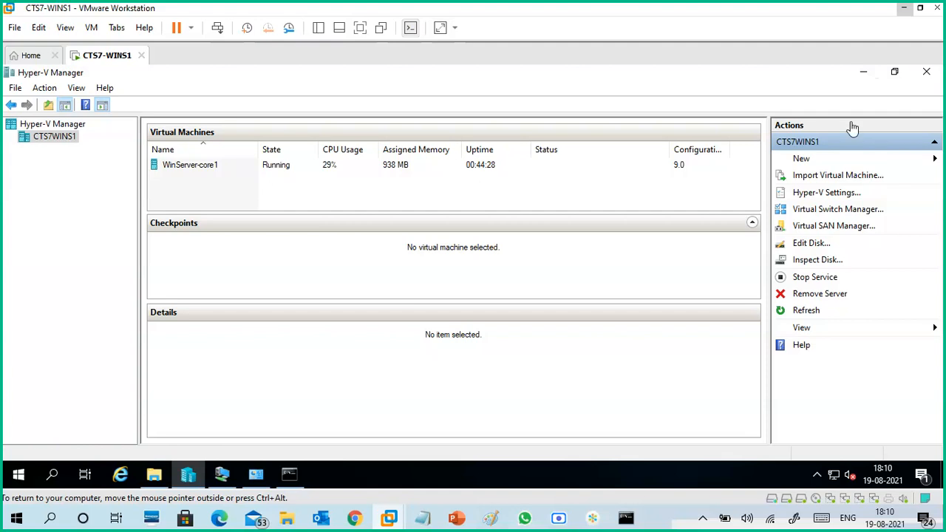
{"action": "left_click", "coordinate": [863, 72]}
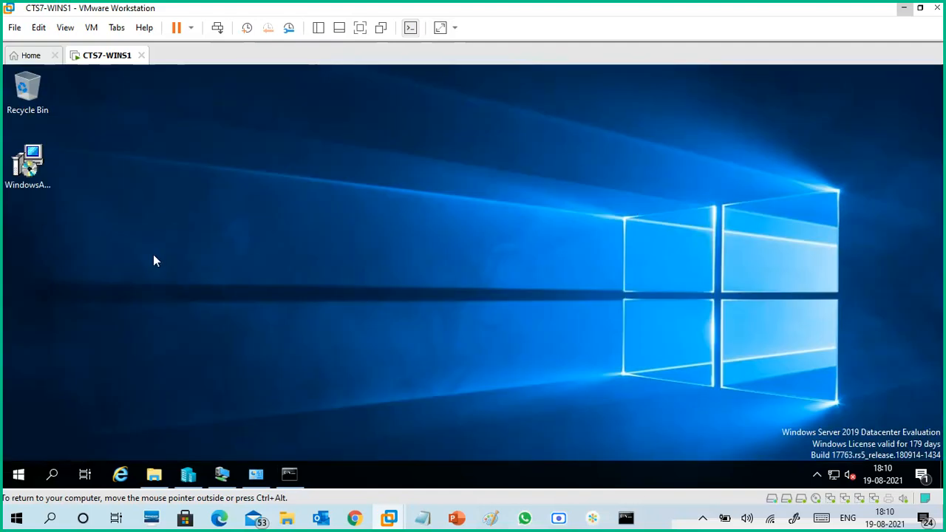
{"action": "left_click", "coordinate": [29, 167]}
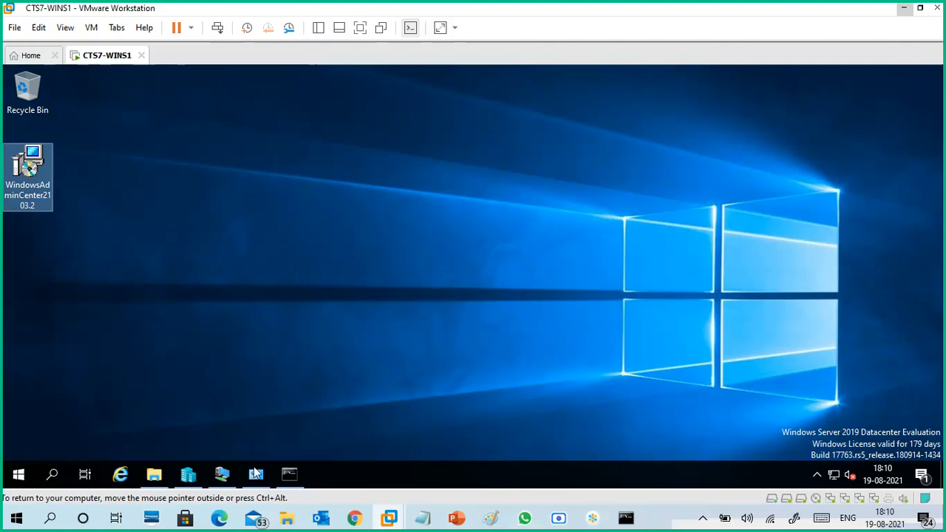
- Switch to Microsoft Edge on the host, open a new tab and return to the virtual machine
{"action": "left_click", "coordinate": [223, 518]}
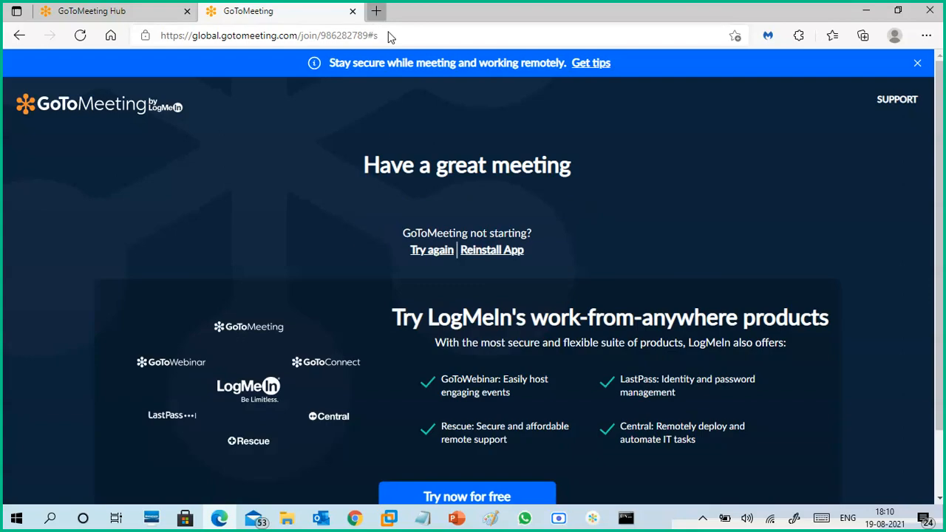
{"action": "key", "text": "ctrl+t"}
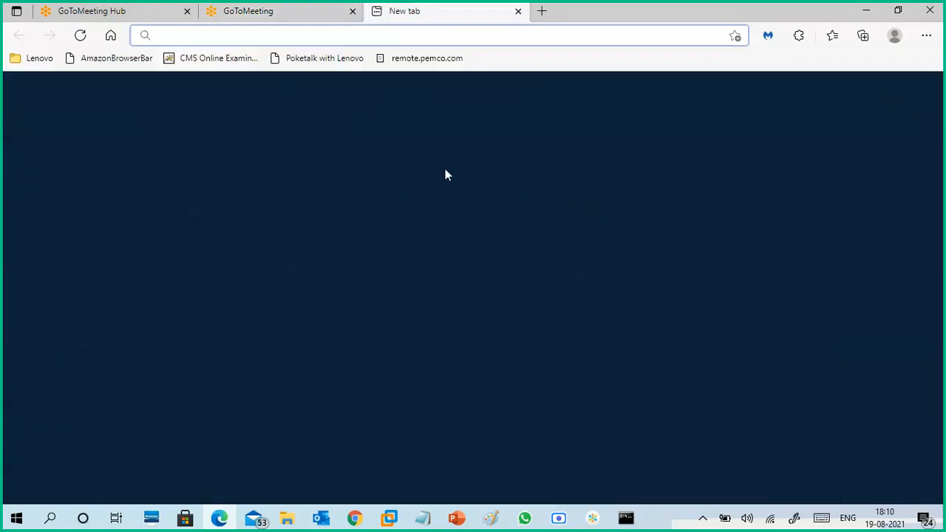
{"action": "left_click", "coordinate": [477, 35]}
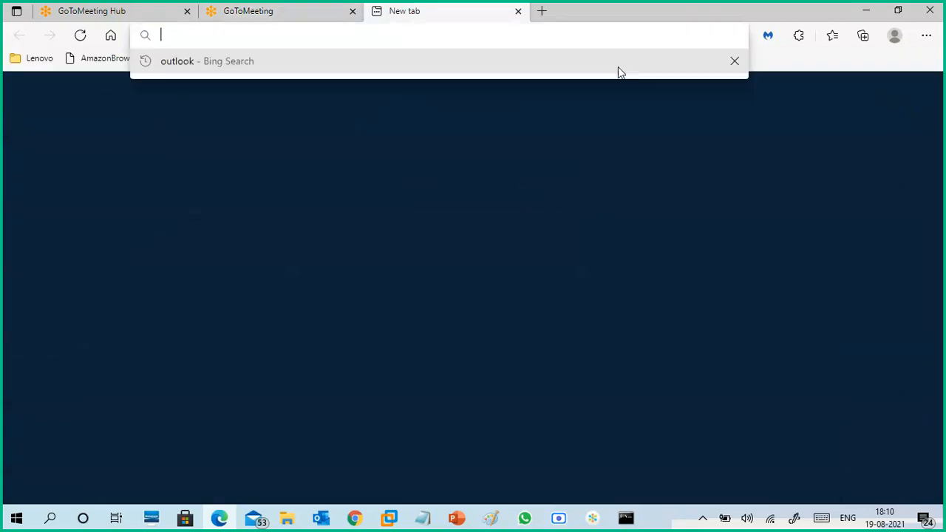
{"action": "left_click", "coordinate": [867, 14]}
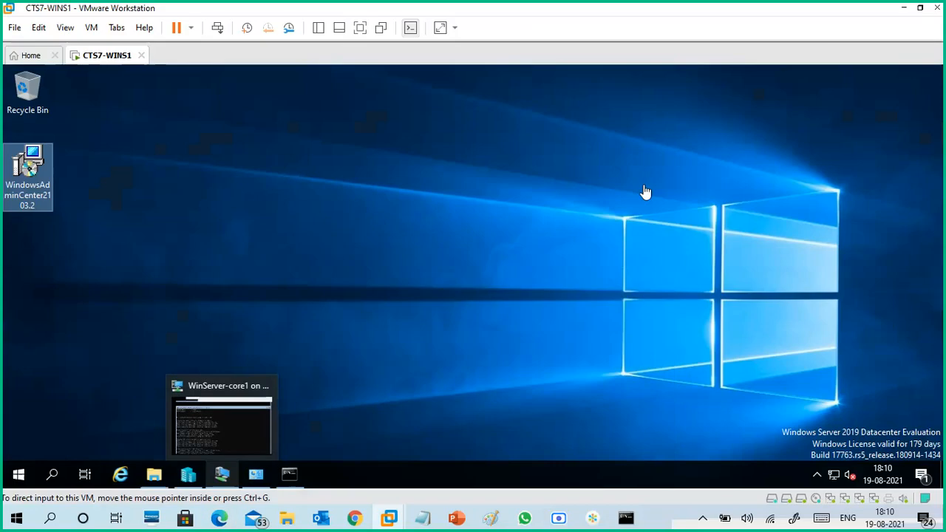
- Run ipconfig in the virtual machine's open Command Prompt
{"action": "left_click", "coordinate": [288, 479]}
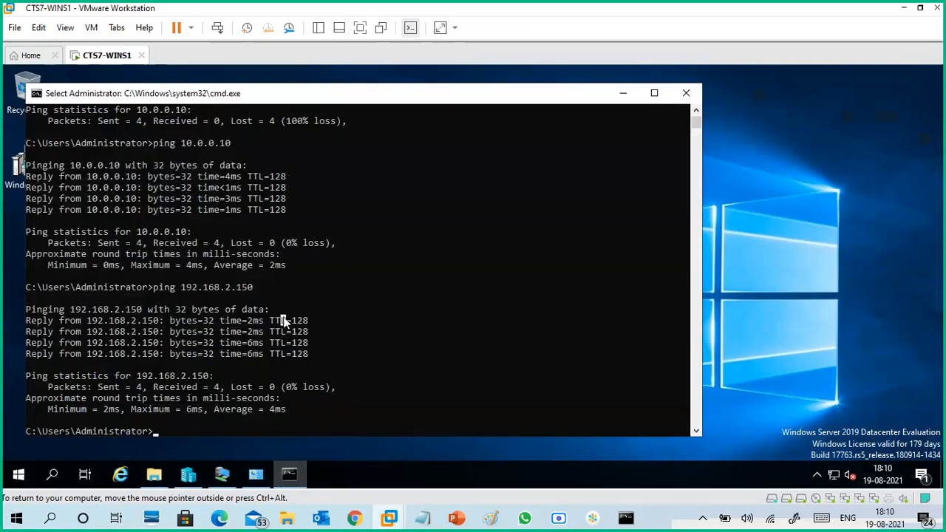
{"action": "type", "text": "ipci"}
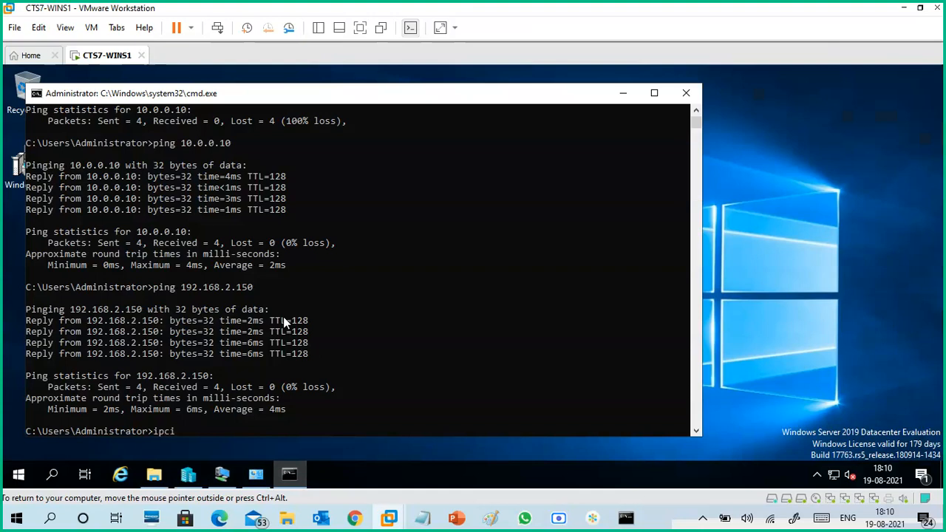
{"action": "key", "text": "BackSpace"}
{"action": "type", "text": "onfig"}
{"action": "key", "text": "Return"}
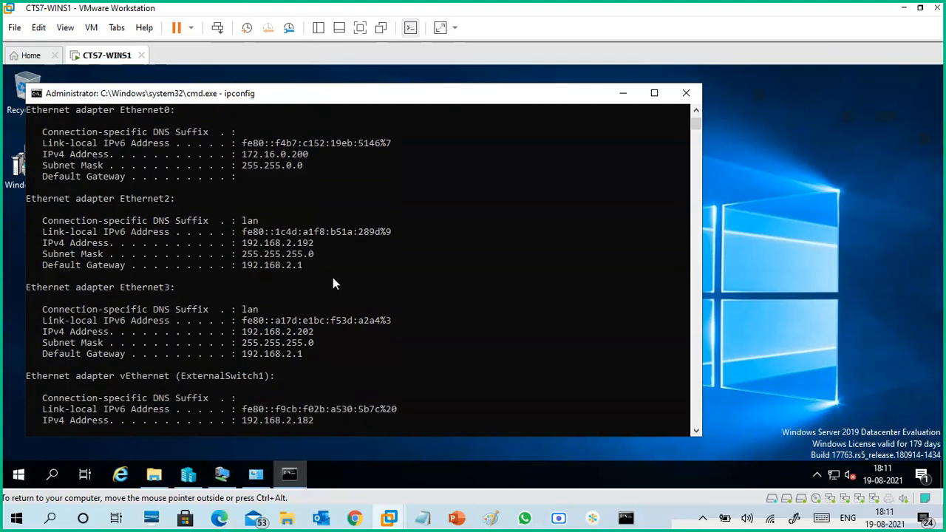
- Review the ipconfig output and highlight the IPv4 addresses of the vEthernet (InternalSwitch2) and Ethernet0 adapters
{"action": "scroll", "coordinate": [322, 238], "scroll_direction": "up", "scroll_amount": 5}
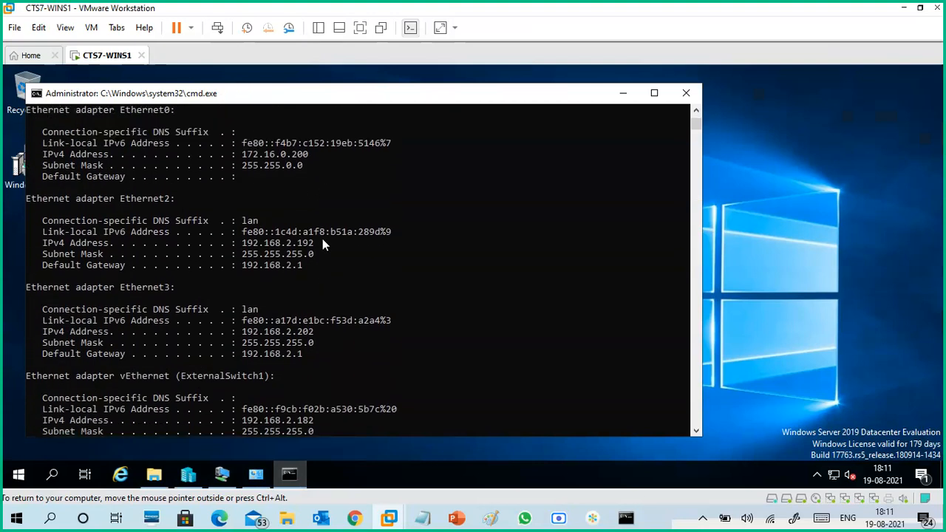
{"action": "scroll", "coordinate": [323, 245], "scroll_direction": "up", "scroll_amount": 2}
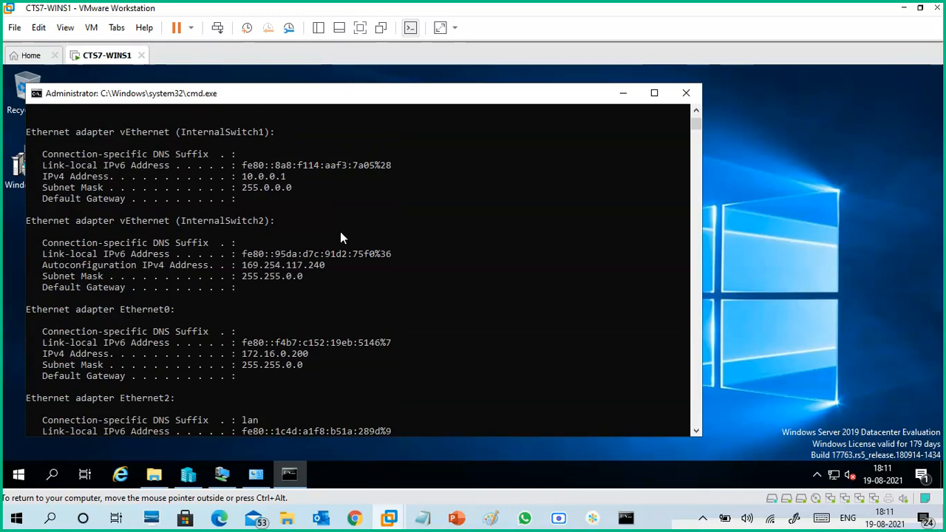
{"action": "scroll", "coordinate": [340, 231], "scroll_direction": "up", "scroll_amount": 1}
{"action": "scroll", "coordinate": [314, 246], "scroll_direction": "down", "scroll_amount": 1}
{"action": "left_click_drag", "start_coordinate": [237, 265], "coordinate": [328, 263]}
{"action": "scroll", "coordinate": [274, 272], "scroll_direction": "down", "scroll_amount": 2}
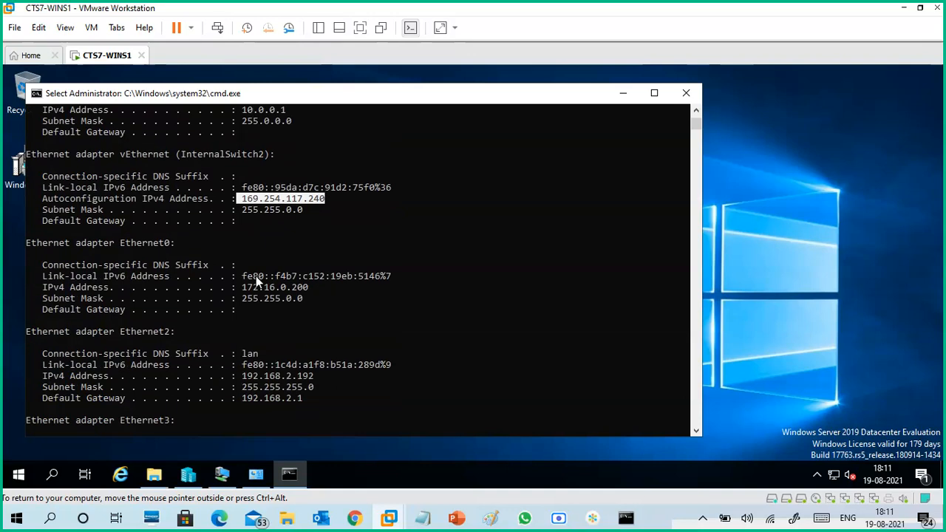
{"action": "left_click_drag", "start_coordinate": [243, 287], "coordinate": [320, 287]}
- Examine the IPv4 addresses of the Ethernet2, Ethernet3 and vEthernet (ExternalSwitch1) adapters in the ipconfig output
{"action": "scroll", "coordinate": [321, 287], "scroll_direction": "down", "scroll_amount": 2}
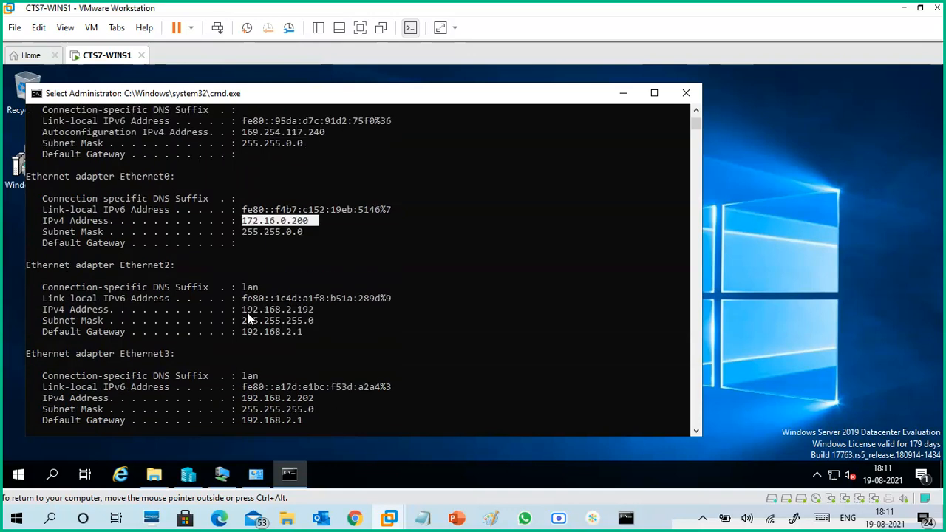
{"action": "left_click_drag", "start_coordinate": [244, 308], "coordinate": [317, 309]}
{"action": "scroll", "coordinate": [326, 305], "scroll_direction": "down", "scroll_amount": 2}
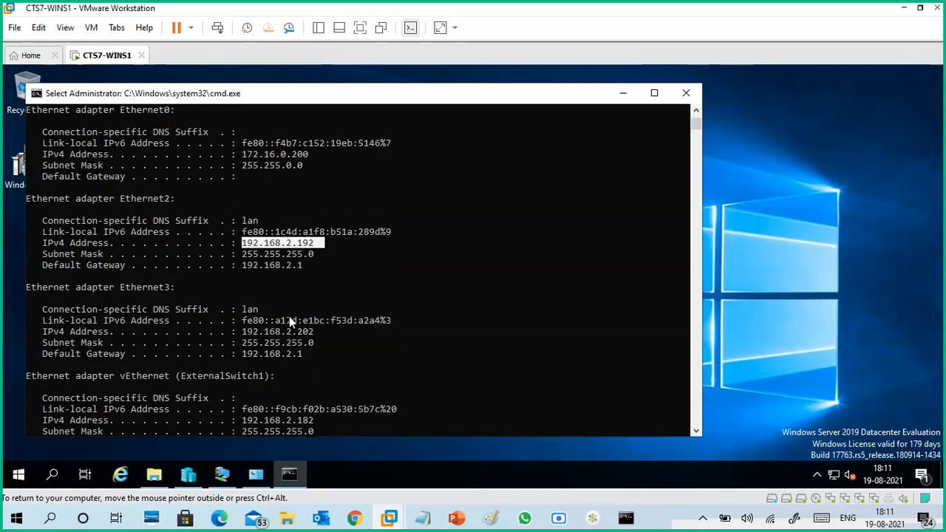
{"action": "left_click_drag", "start_coordinate": [243, 331], "coordinate": [323, 338]}
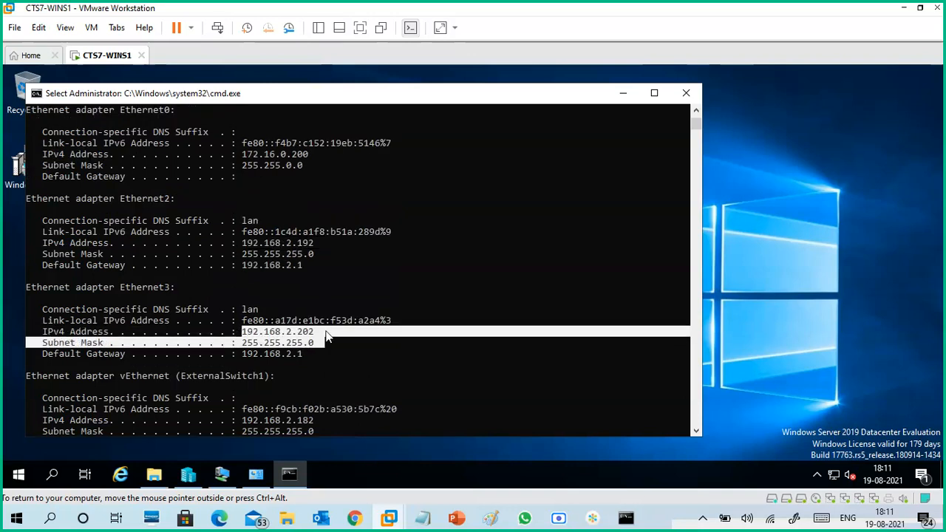
{"action": "scroll", "coordinate": [277, 337], "scroll_direction": "down", "scroll_amount": 3}
{"action": "left_click_drag", "start_coordinate": [244, 320], "coordinate": [312, 324]}
{"action": "left_click", "coordinate": [312, 324]}
{"action": "left_click", "coordinate": [320, 324]}
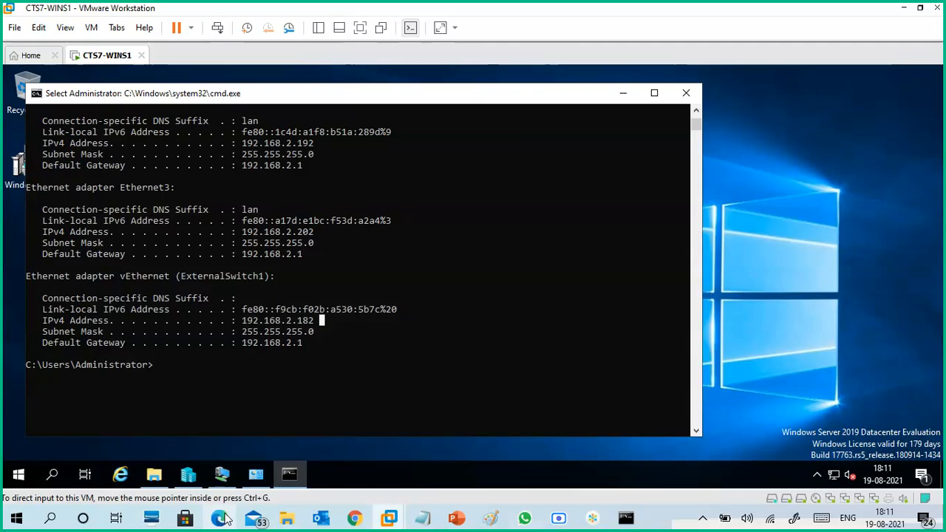
{"action": "left_click", "coordinate": [220, 518]}
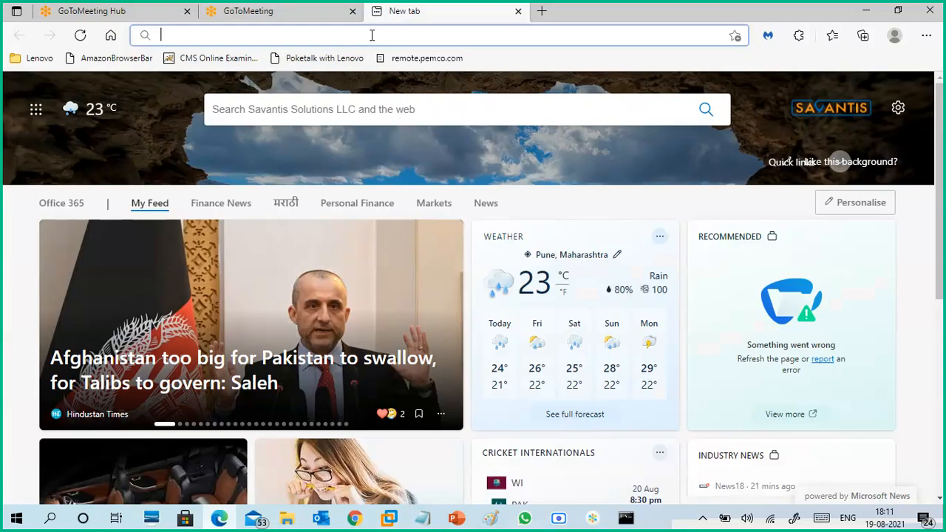
{"action": "left_click", "coordinate": [371, 34]}
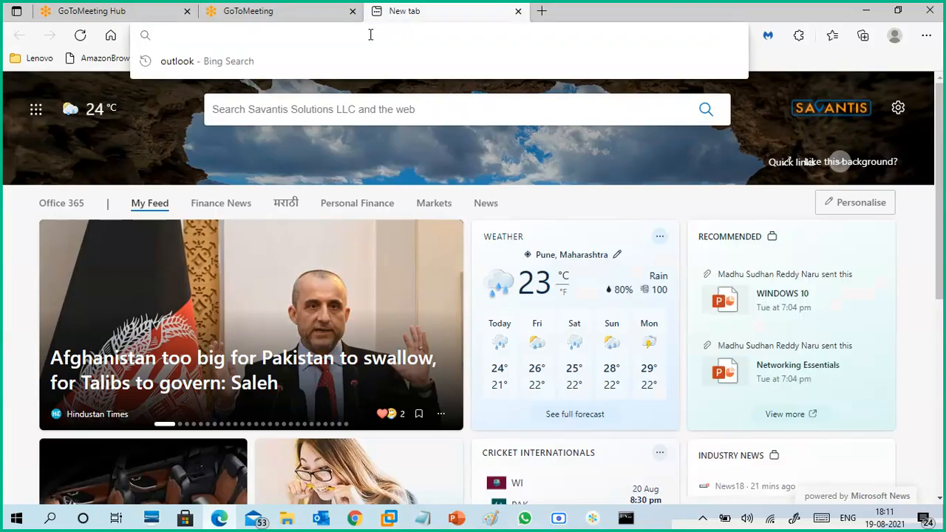
{"action": "type", "text": "http"}
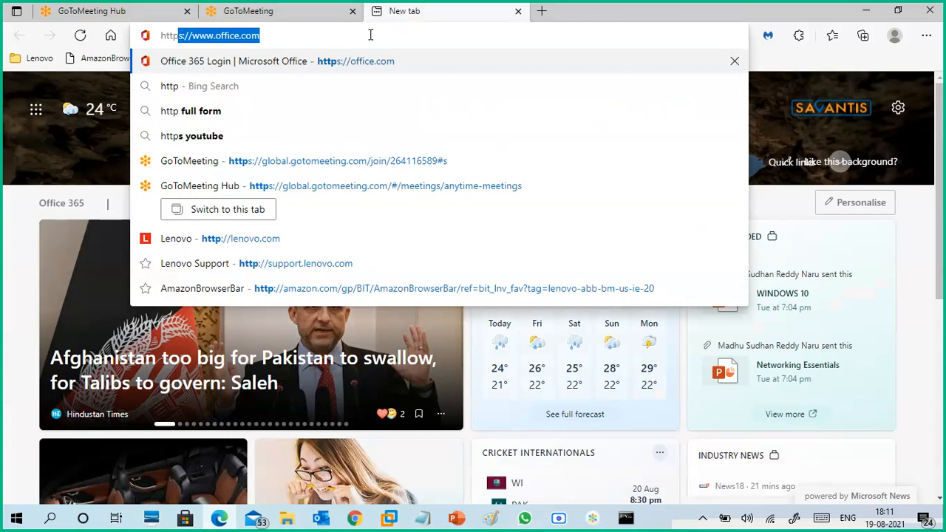
{"action": "type", "text": "s:"}
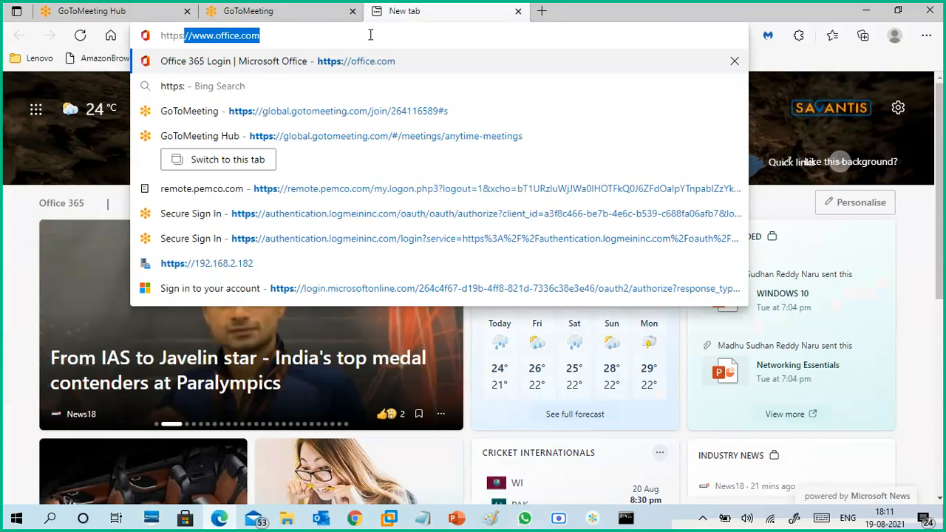
{"action": "type", "text": "//"}
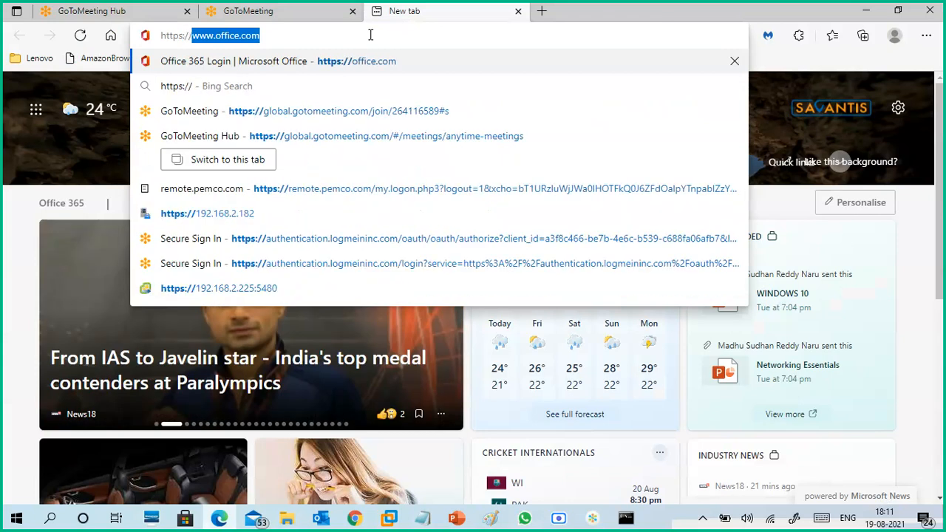
{"action": "type", "text": "192.168.2.182"}
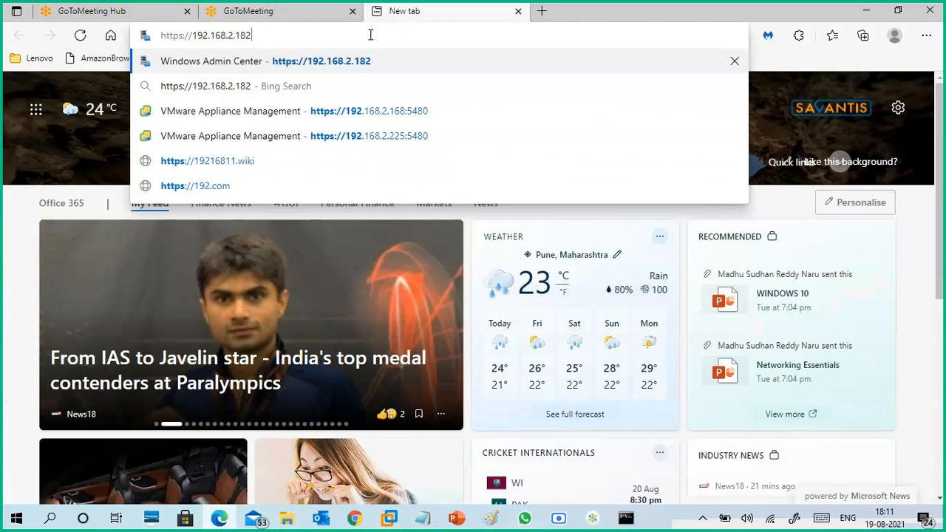
{"action": "key", "text": "Right"}
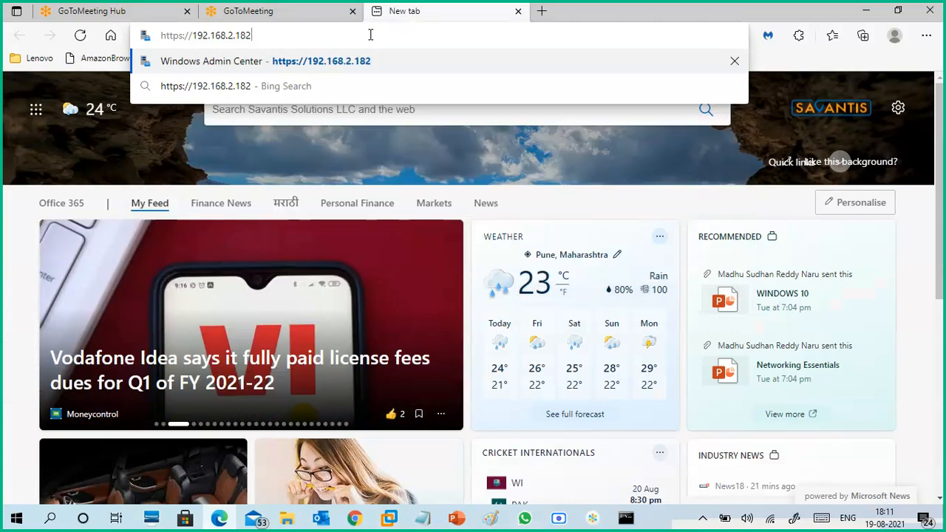
{"action": "type", "text": ":443"}
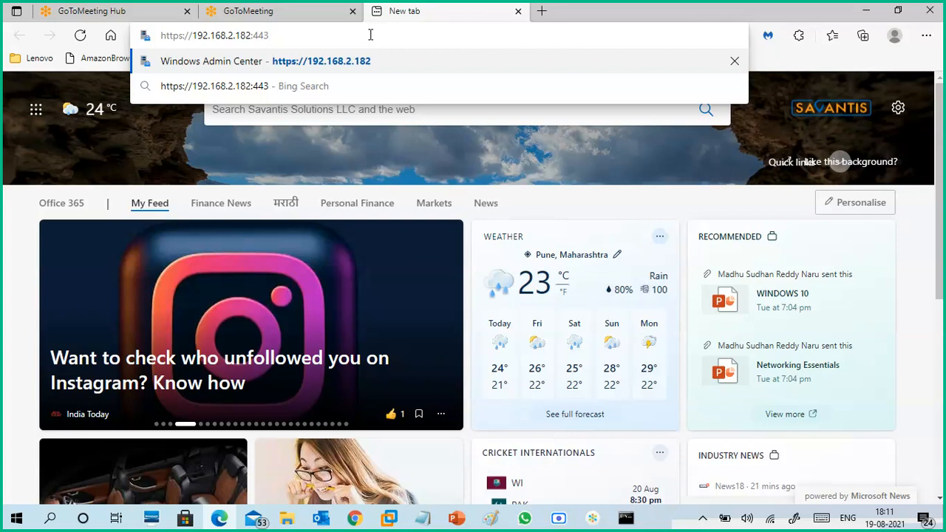
{"action": "key", "text": "Return"}
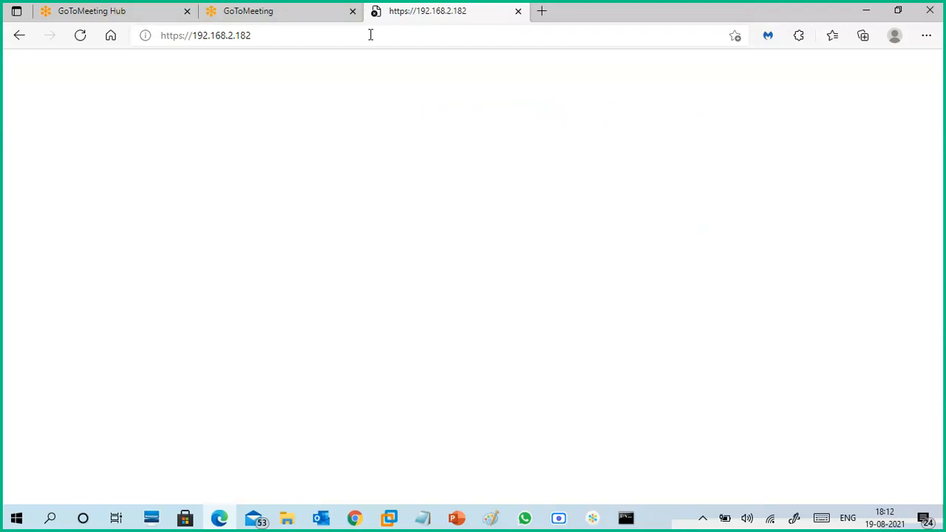
{"action": "left_click", "coordinate": [363, 35]}
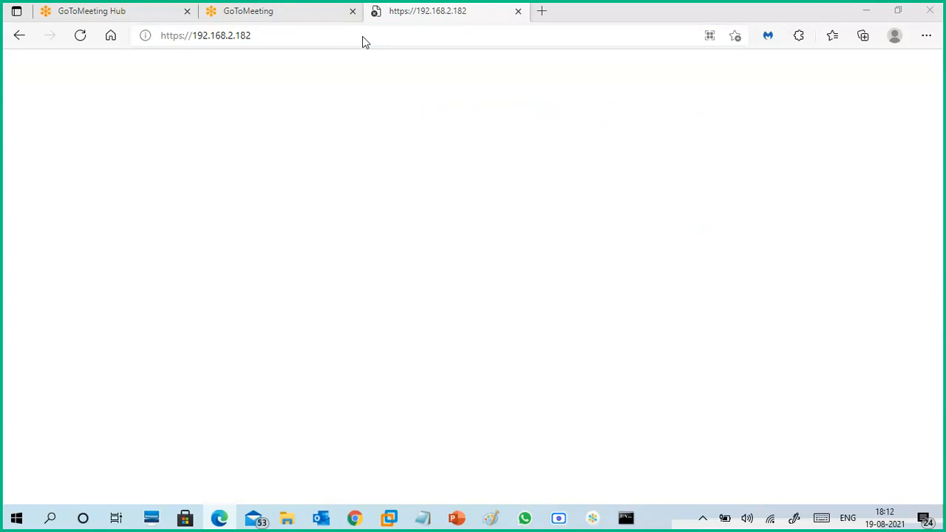
{"action": "left_click", "coordinate": [81, 39]}
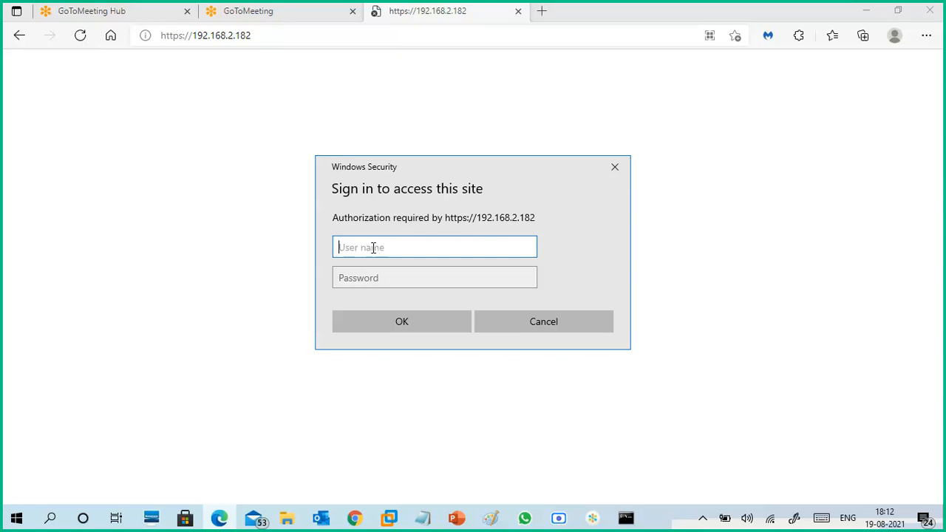
{"action": "type", "text": "administrator"}
{"action": "key", "text": "Tab"}
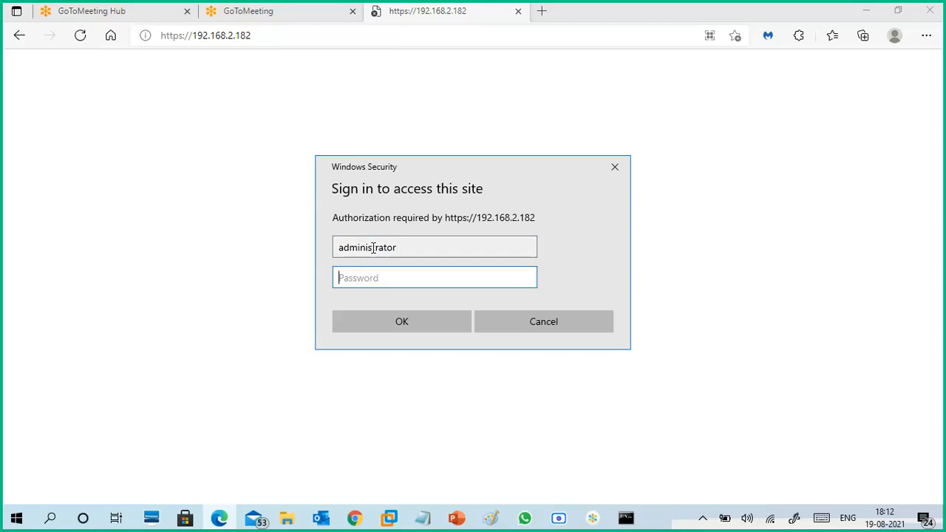
- Enter the administrator account's password and submit the sign-in to Windows Admin Center
{"action": "type", "text": "*****"}
{"action": "key", "text": "BackSpace"}
{"action": "key", "text": "BackSpace"}
{"action": "key", "text": "BackSpace"}
{"action": "key", "text": "BackSpace"}
{"action": "key", "text": "BackSpace"}
{"action": "type", "text": "*********"}
{"action": "key", "text": "Return"}
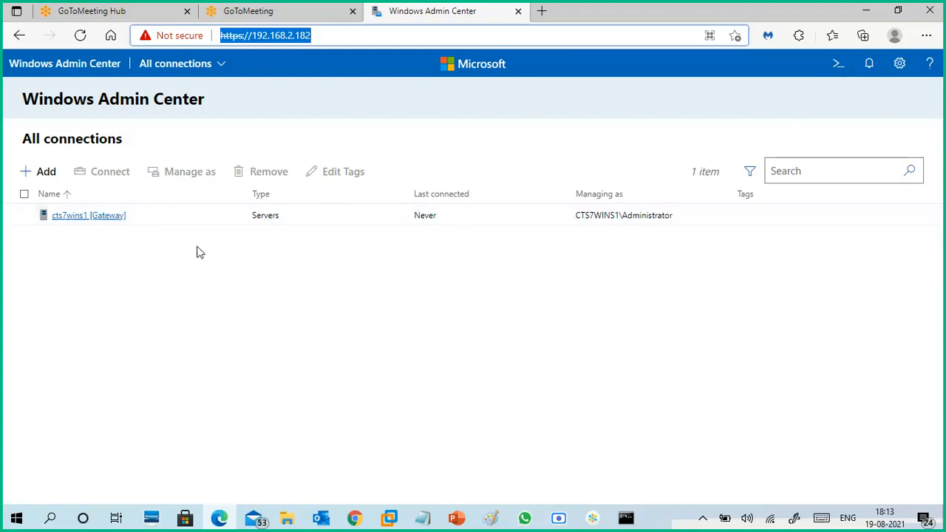
- Review the list of available solutions, switch to Computer Management, and open its add-connection form, then cancel it without adding a computer
{"action": "left_click", "coordinate": [215, 68]}
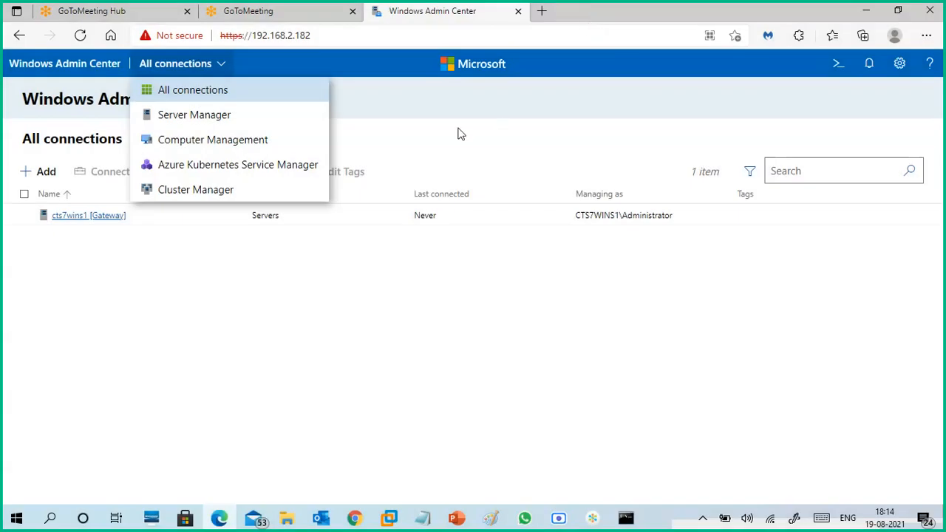
{"action": "left_click", "coordinate": [204, 90]}
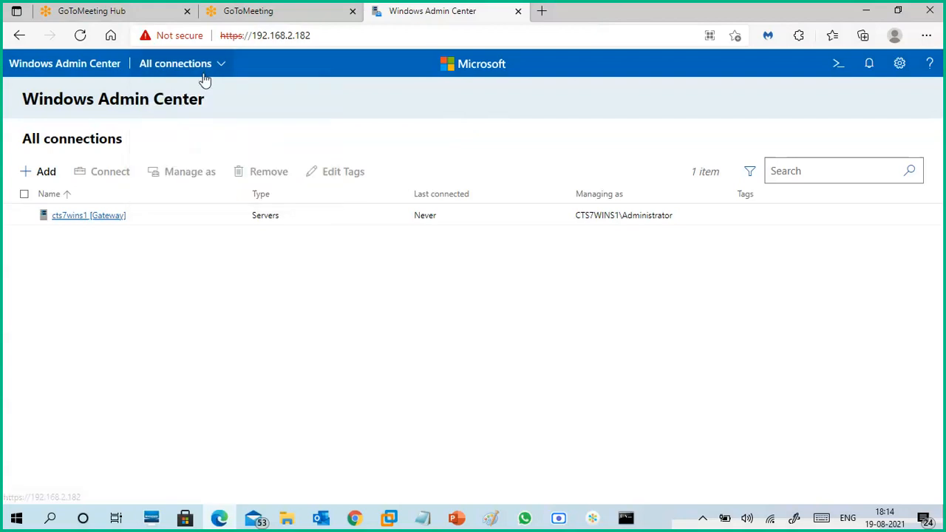
{"action": "left_click", "coordinate": [205, 68]}
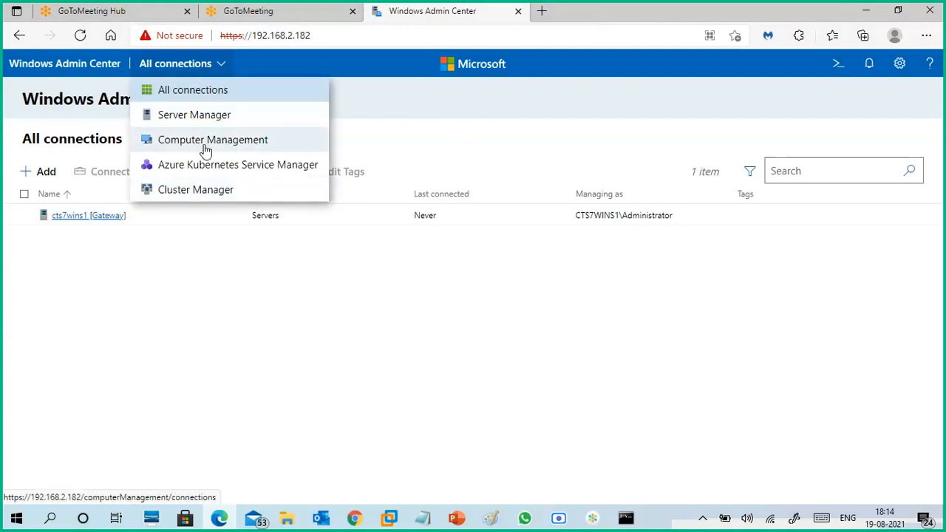
{"action": "left_click", "coordinate": [206, 144]}
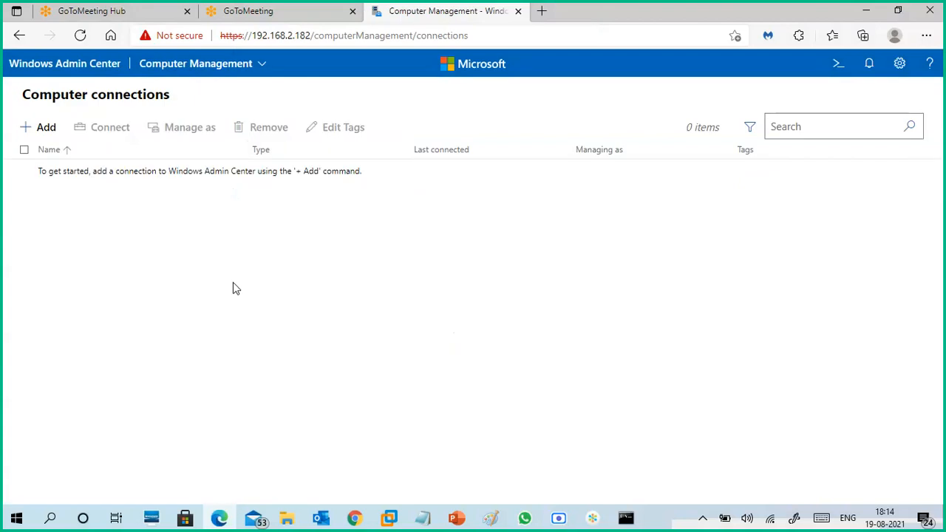
{"action": "left_click", "coordinate": [49, 130]}
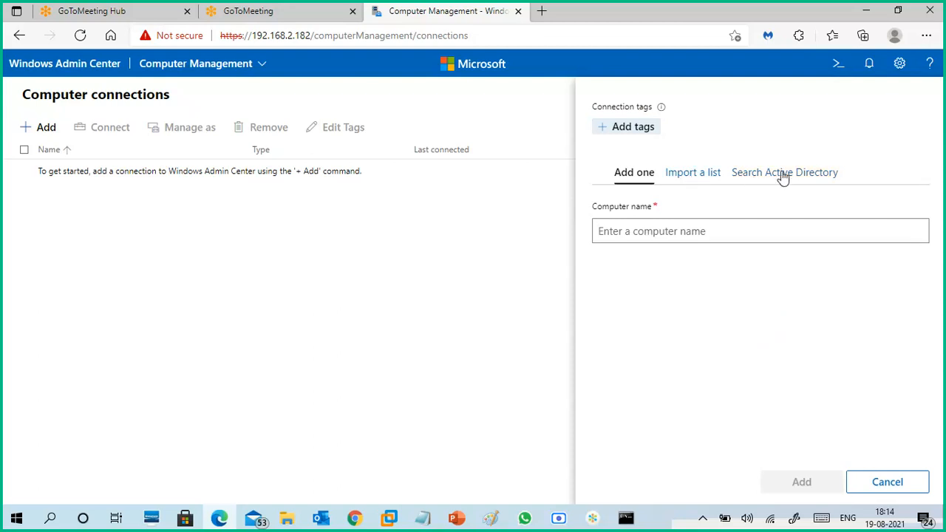
{"action": "left_click", "coordinate": [887, 482]}
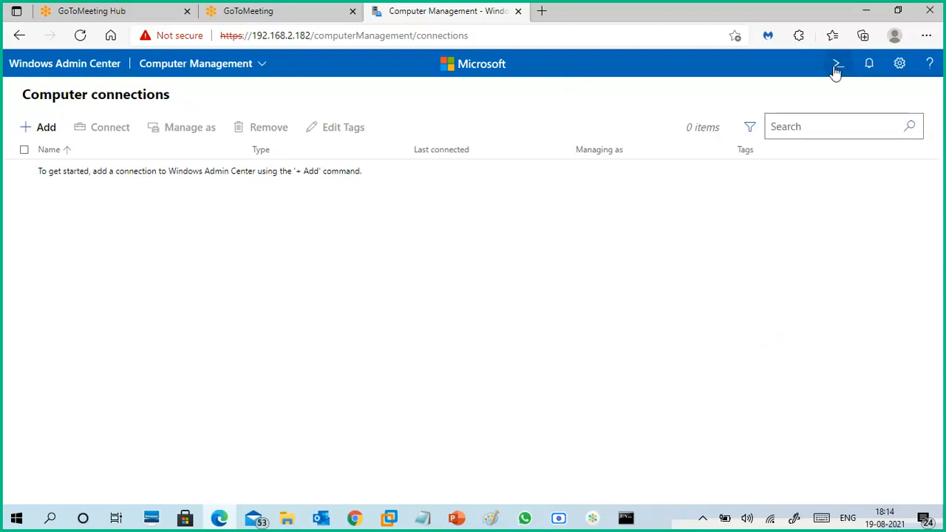
- Open the Windows Admin Center settings and highlight the signed-in account and the Azure gateway registration note on the Account page
{"action": "left_click", "coordinate": [900, 69]}
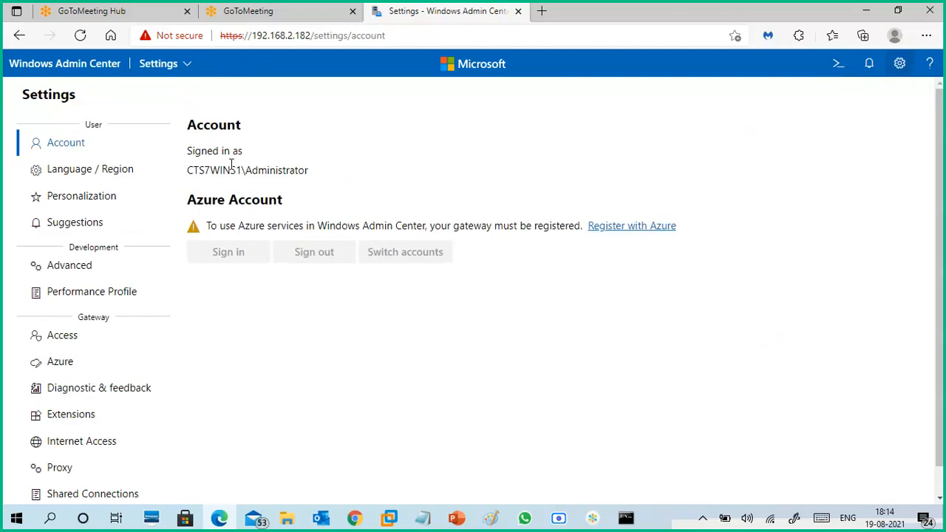
{"action": "left_click_drag", "start_coordinate": [313, 177], "coordinate": [188, 166]}
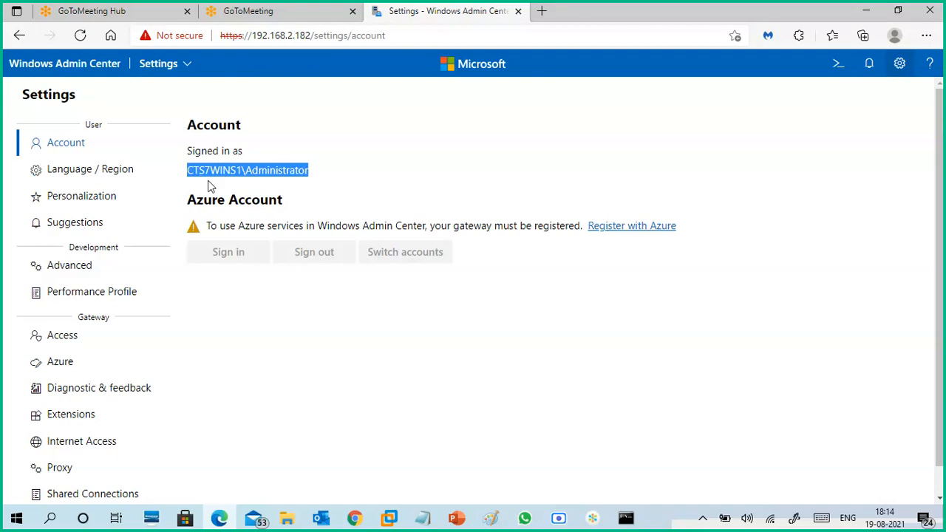
{"action": "left_click_drag", "start_coordinate": [501, 227], "coordinate": [202, 227]}
{"action": "left_click", "coordinate": [295, 342]}
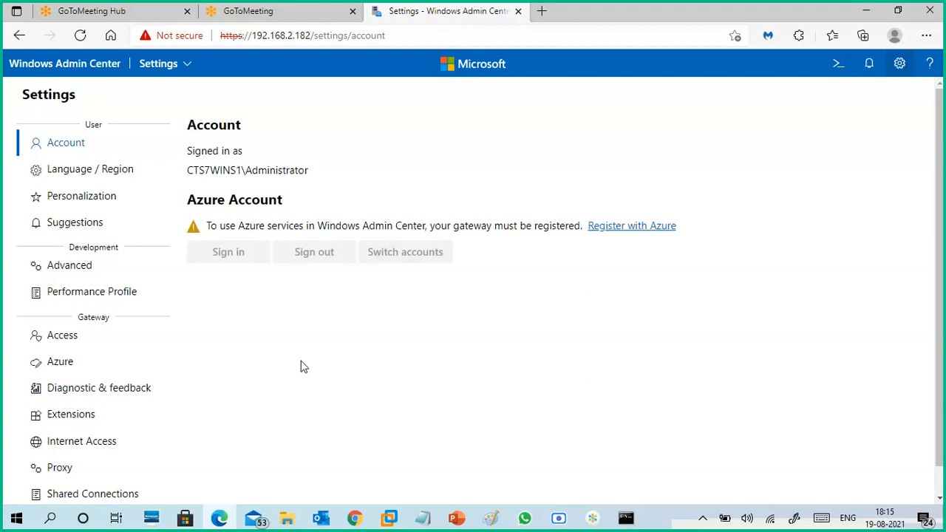
- Examine the Language / Region, Personalization, Suggestions, Advanced and Performance Profile settings pages
{"action": "left_click", "coordinate": [120, 173]}
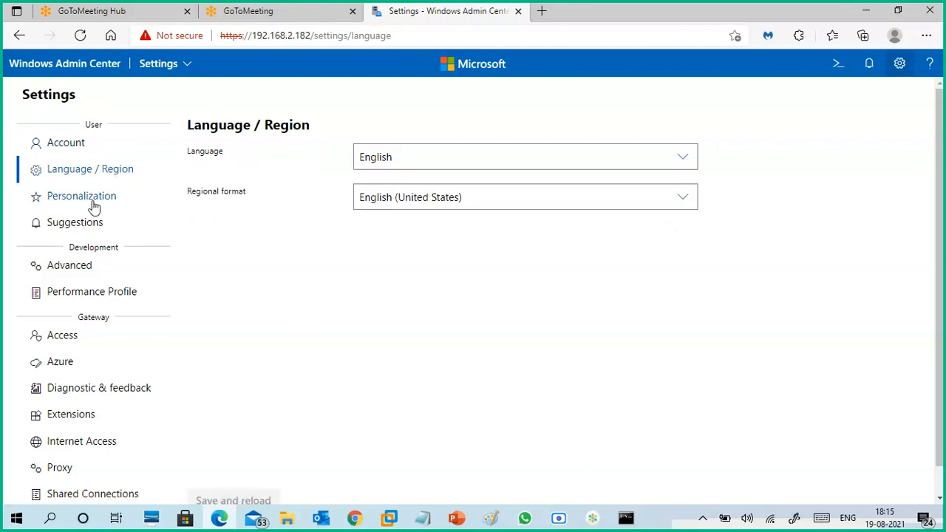
{"action": "left_click", "coordinate": [93, 202]}
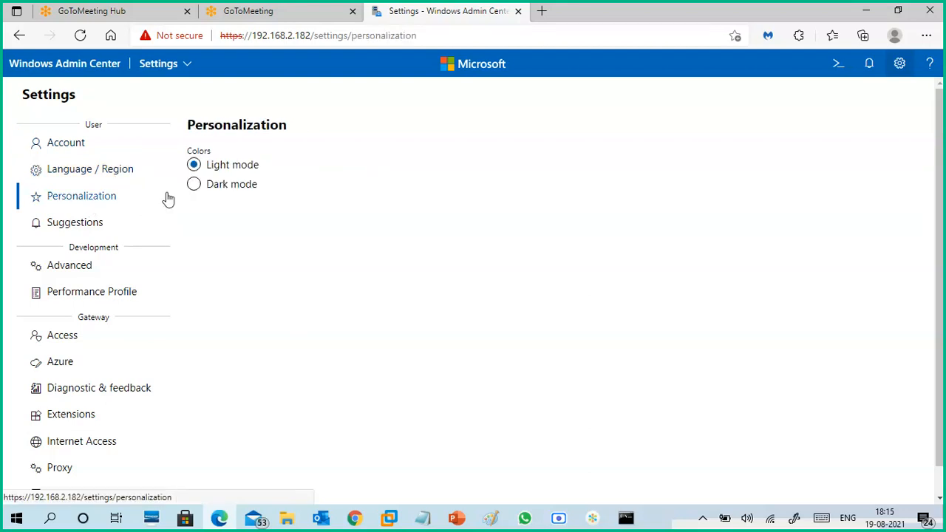
{"action": "left_click", "coordinate": [94, 225]}
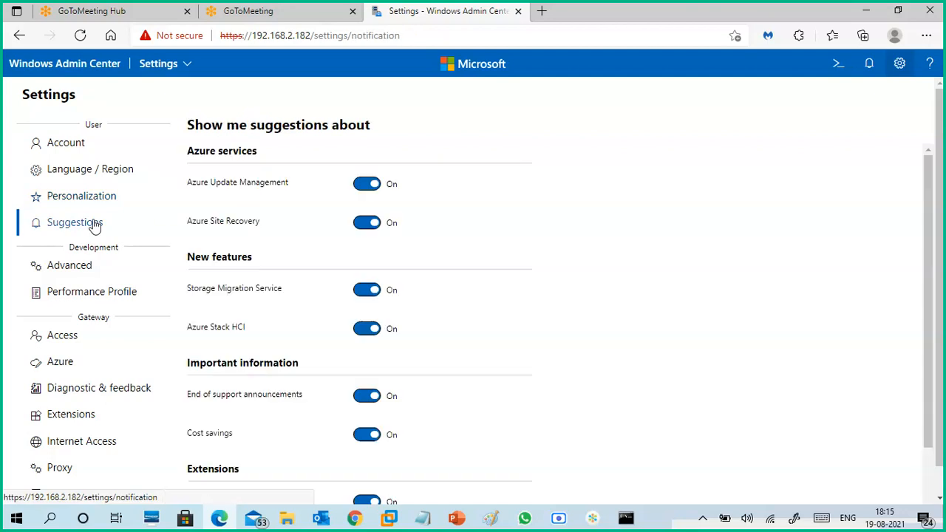
{"action": "left_click", "coordinate": [89, 270]}
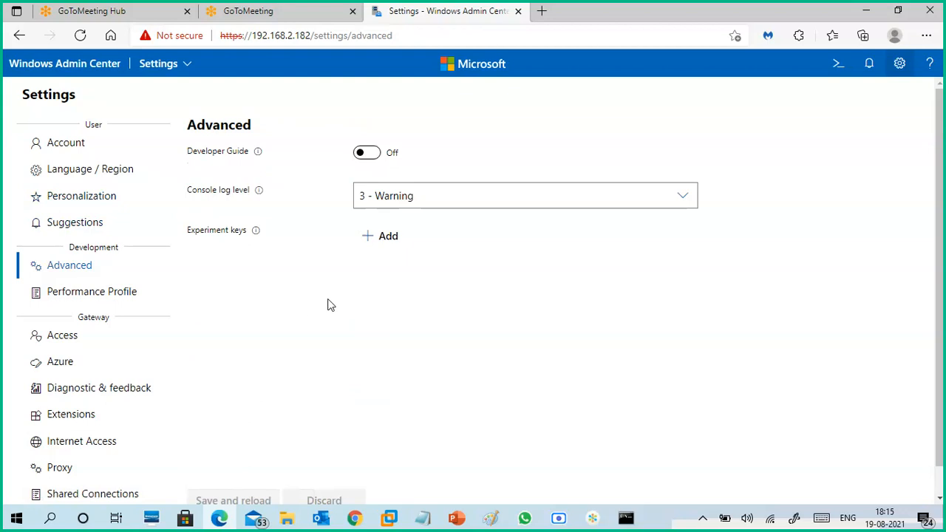
{"action": "left_click", "coordinate": [109, 301]}
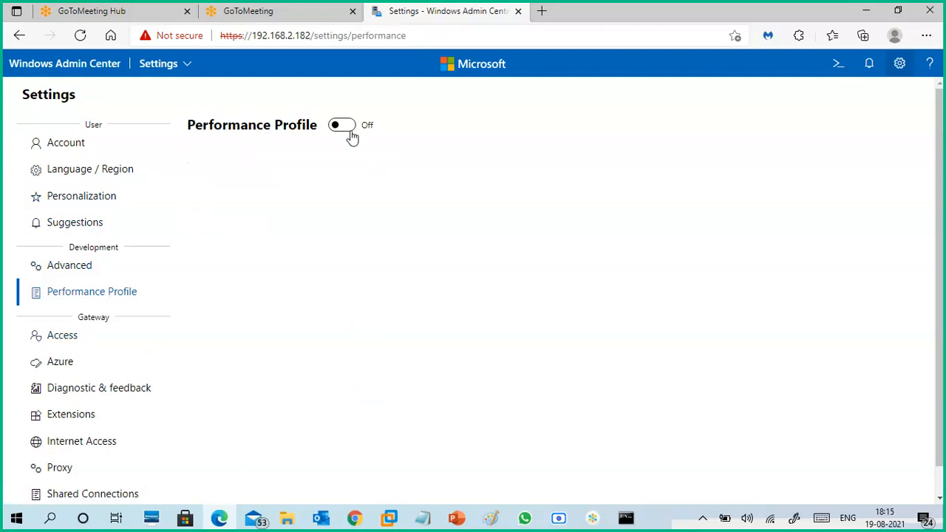
- Examine the gateway's Access, Azure and Diagnostic & feedback settings pages, including the allowed groups
{"action": "left_click", "coordinate": [65, 337]}
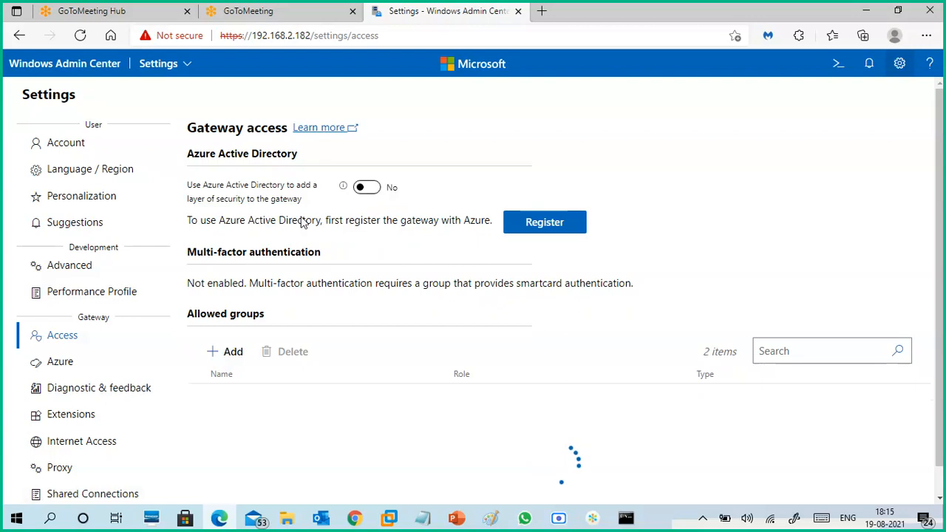
{"action": "scroll", "coordinate": [367, 290], "scroll_direction": "down", "scroll_amount": 1}
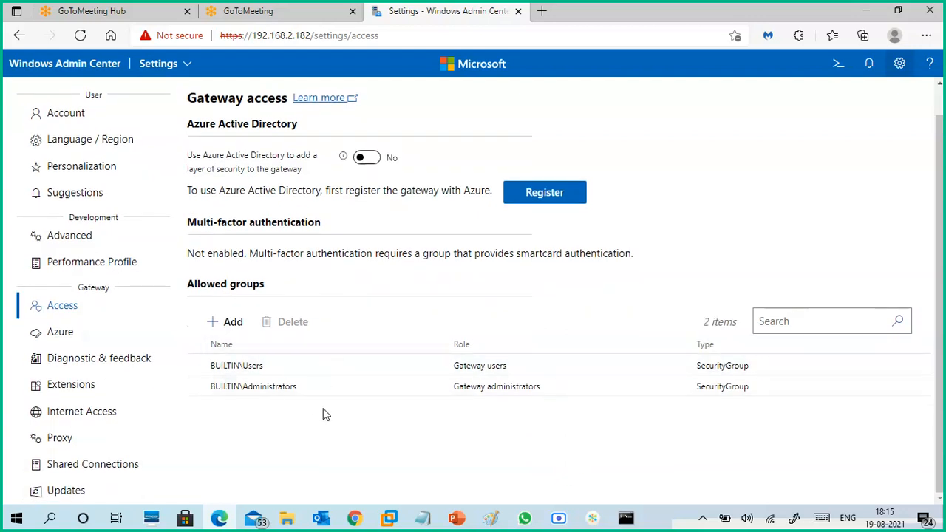
{"action": "left_click", "coordinate": [66, 339]}
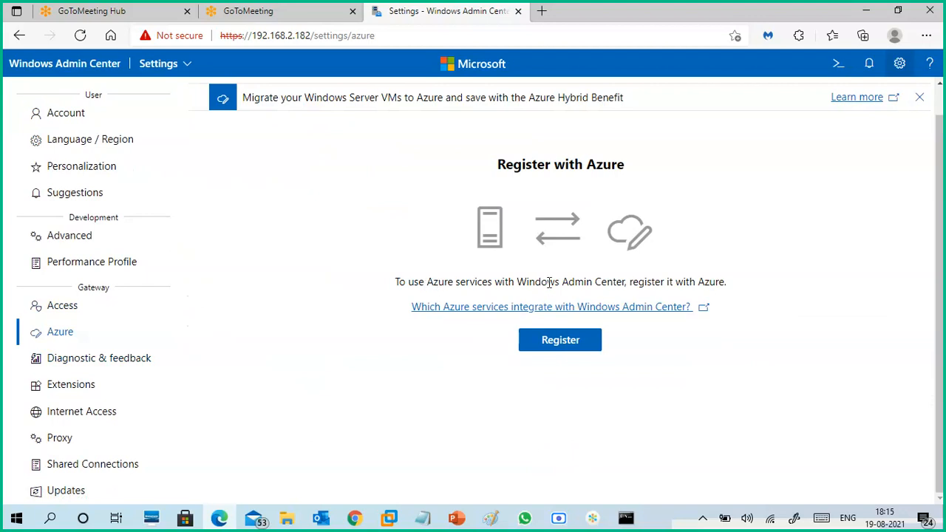
{"action": "left_click", "coordinate": [78, 364]}
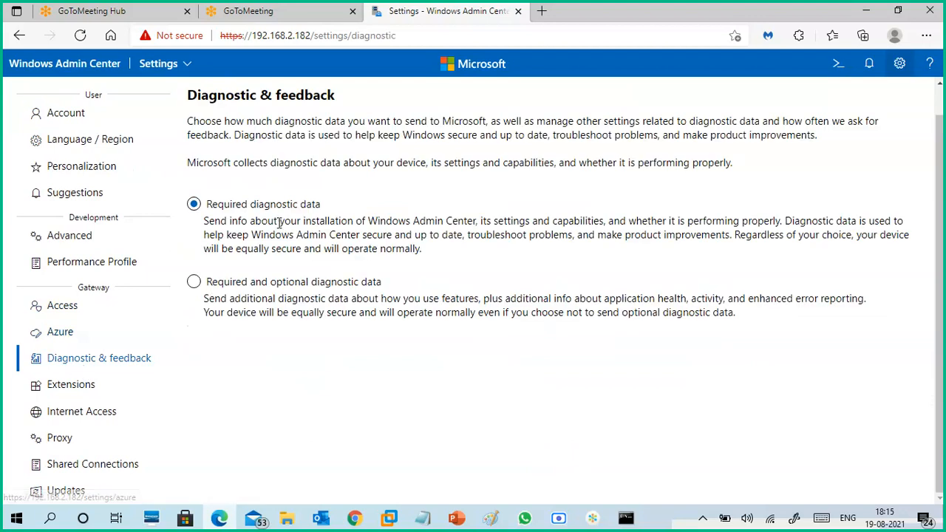
- Open the gateway's Extensions settings and read through the full list of available extensions
{"action": "left_click", "coordinate": [94, 392]}
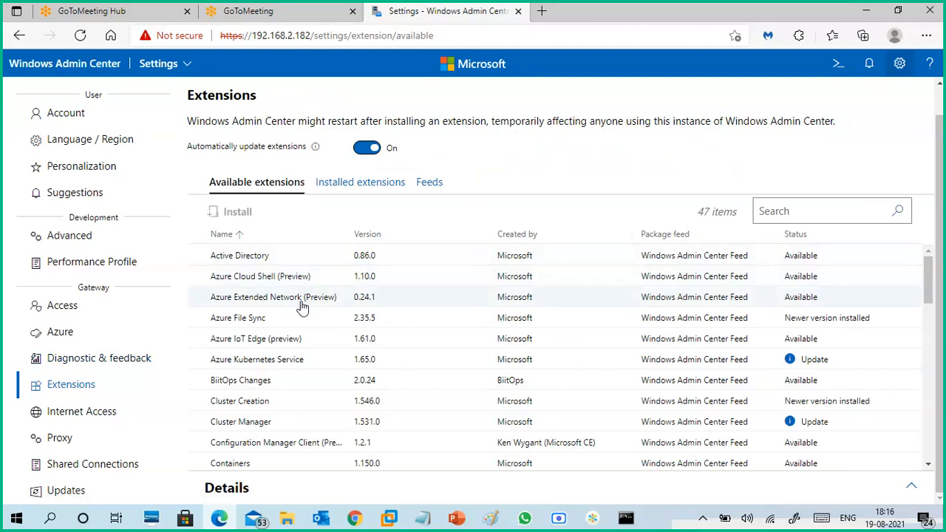
{"action": "scroll", "coordinate": [318, 362], "scroll_direction": "down", "scroll_amount": 1}
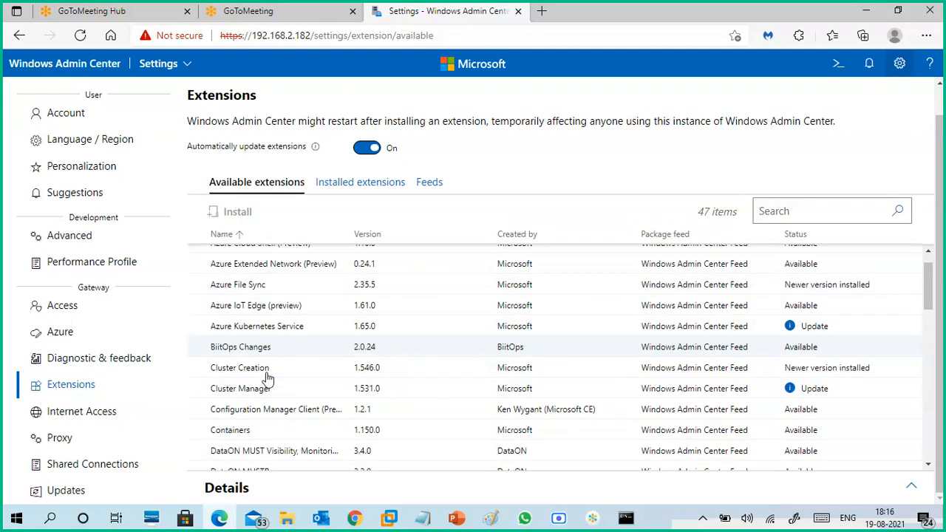
{"action": "scroll", "coordinate": [318, 388], "scroll_direction": "down", "scroll_amount": 2}
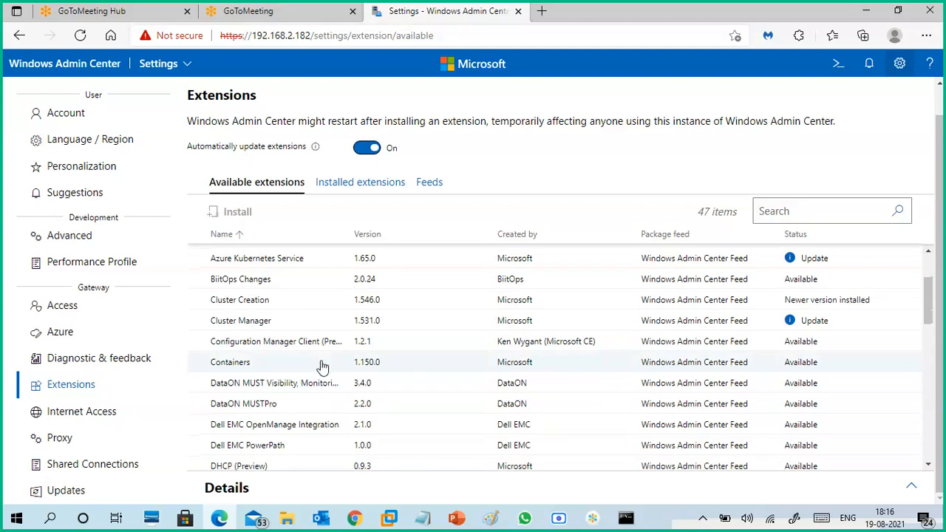
{"action": "scroll", "coordinate": [315, 407], "scroll_direction": "down", "scroll_amount": 1}
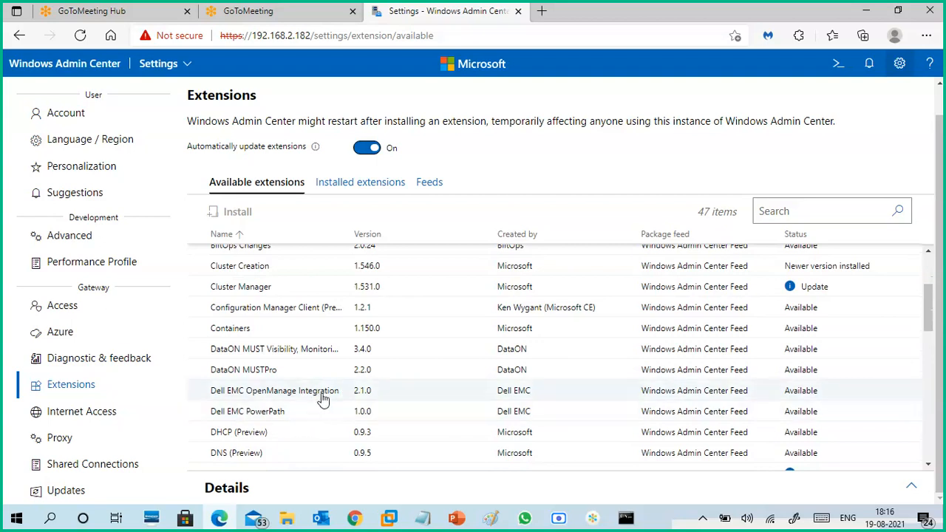
{"action": "scroll", "coordinate": [323, 402], "scroll_direction": "down", "scroll_amount": 2}
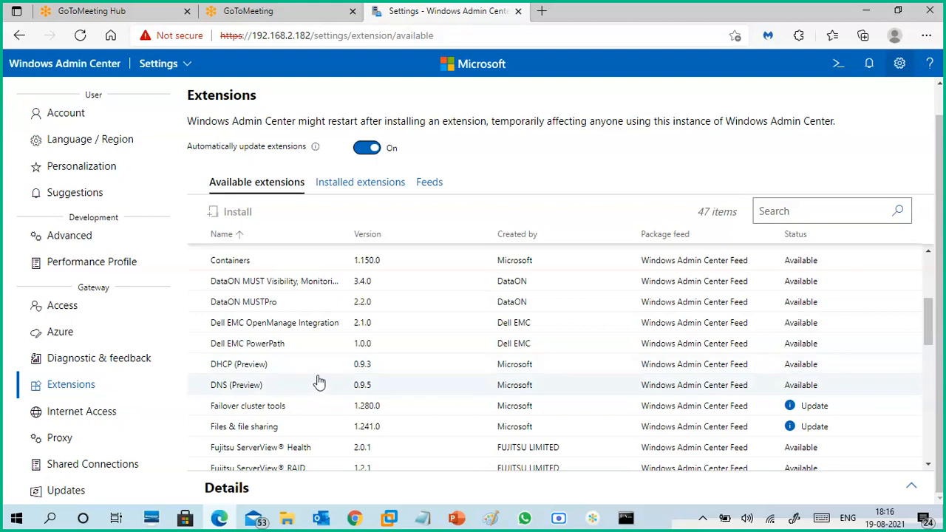
{"action": "scroll", "coordinate": [318, 386], "scroll_direction": "down", "scroll_amount": 1}
{"action": "scroll", "coordinate": [318, 382], "scroll_direction": "down", "scroll_amount": 1}
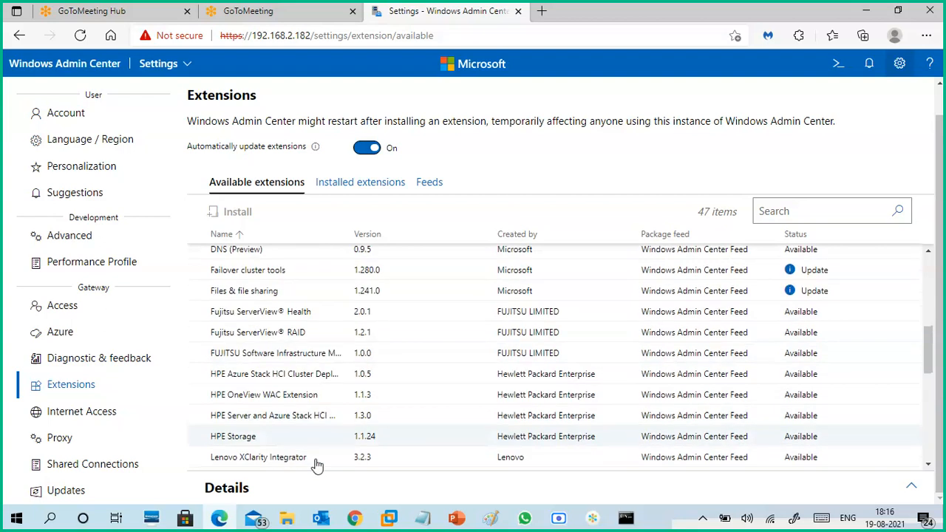
{"action": "scroll", "coordinate": [315, 450], "scroll_direction": "down", "scroll_amount": 2}
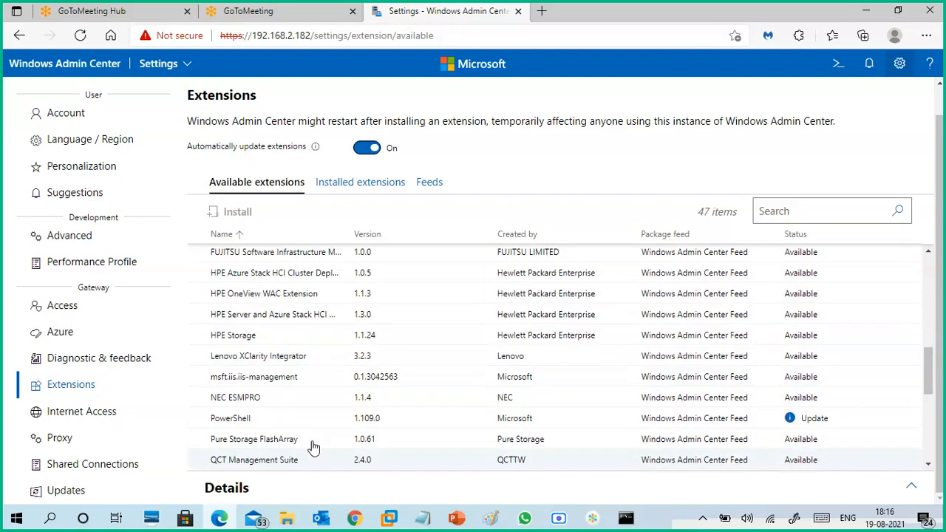
{"action": "scroll", "coordinate": [310, 436], "scroll_direction": "down", "scroll_amount": 2}
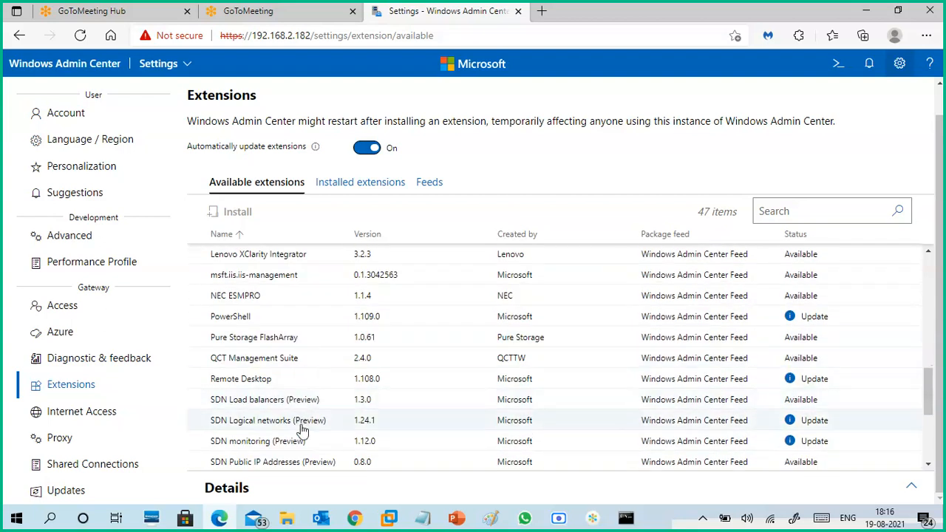
{"action": "scroll", "coordinate": [311, 407], "scroll_direction": "down", "scroll_amount": 1}
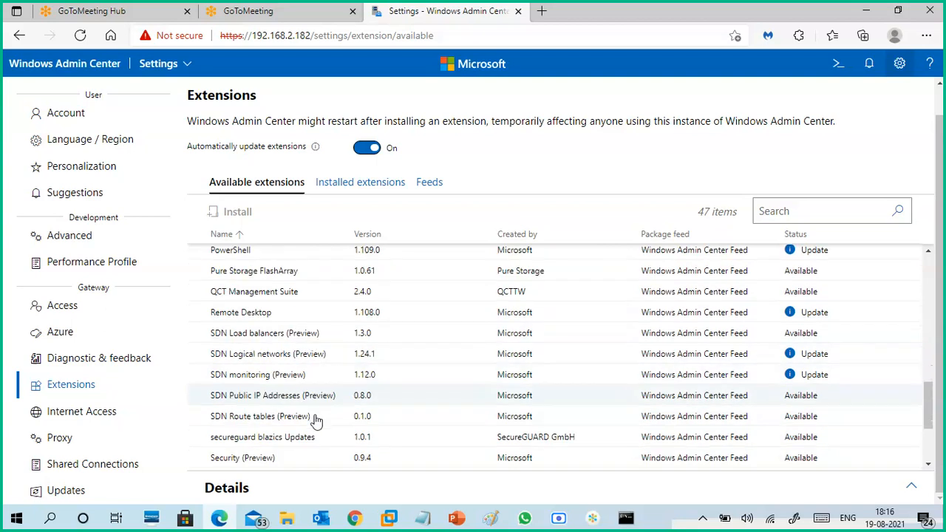
{"action": "scroll", "coordinate": [312, 418], "scroll_direction": "down", "scroll_amount": 2}
{"action": "scroll", "coordinate": [314, 436], "scroll_direction": "down", "scroll_amount": 1}
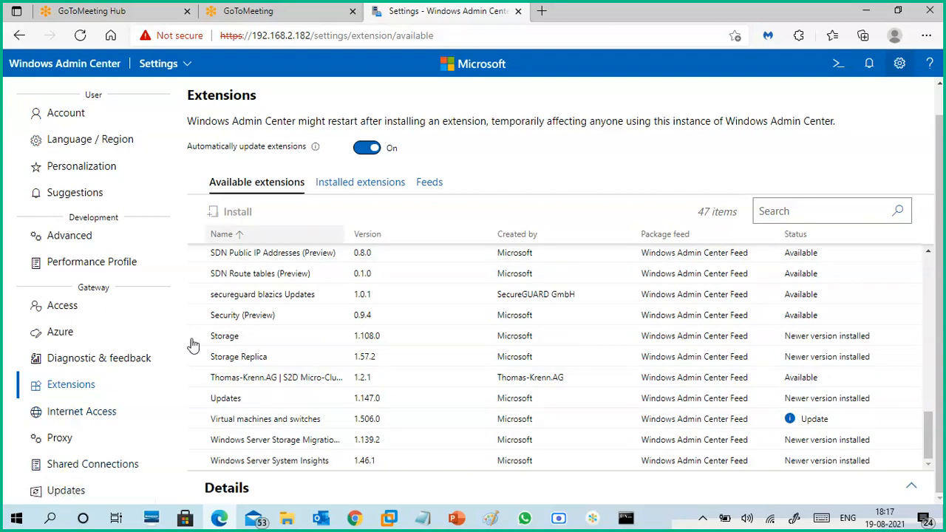
- Return to All connections and connect to the cts7wins1 [Gateway] server
{"action": "left_click", "coordinate": [166, 72]}
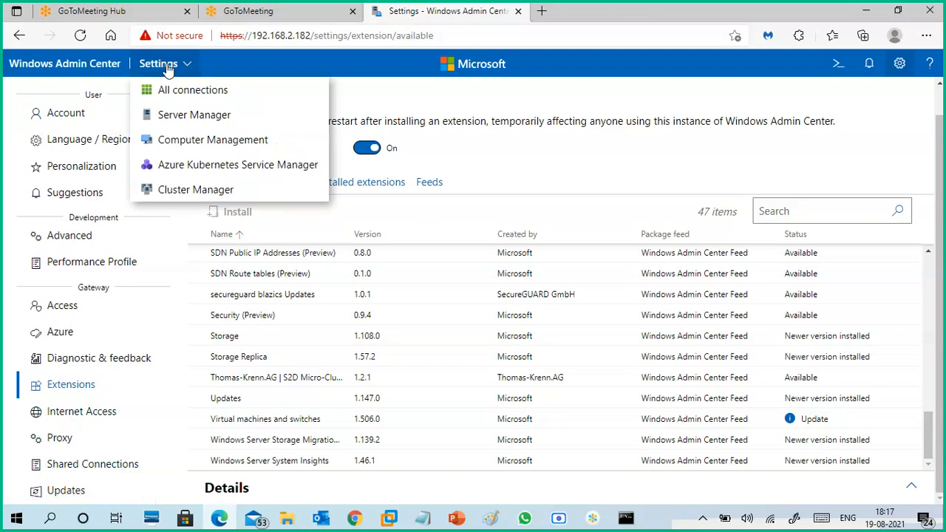
{"action": "left_click", "coordinate": [165, 68]}
{"action": "left_click", "coordinate": [185, 65]}
{"action": "left_click", "coordinate": [186, 92]}
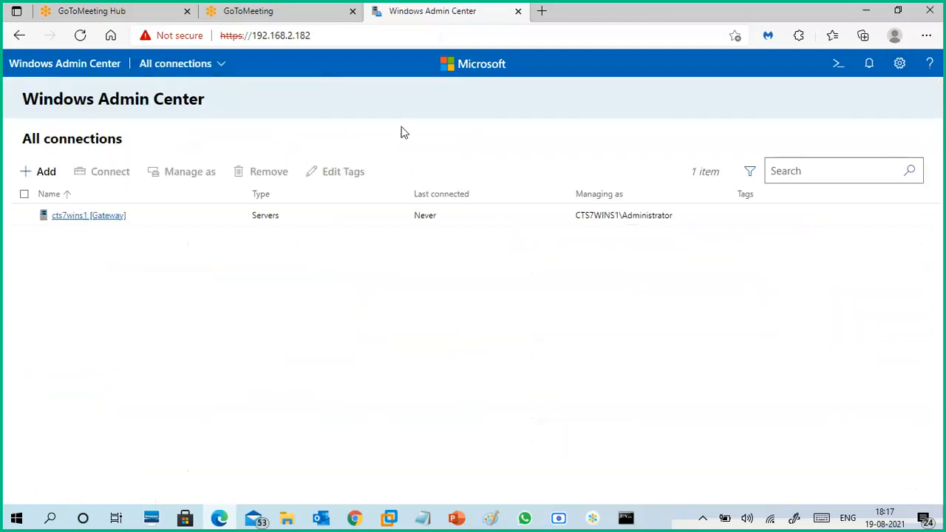
{"action": "left_click", "coordinate": [80, 218]}
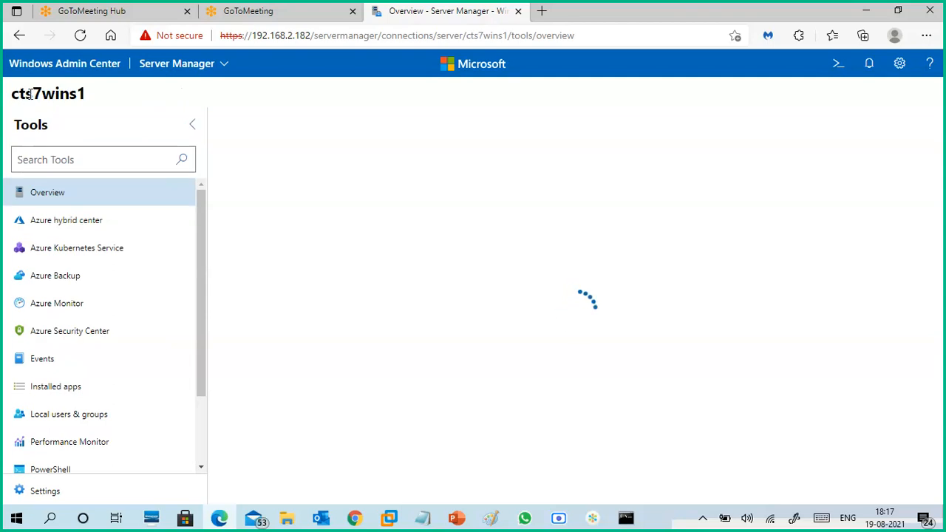
- Look over the cts7wins1 server's name, its list of management tools and the Overview page
{"action": "left_click_drag", "start_coordinate": [13, 95], "coordinate": [89, 103]}
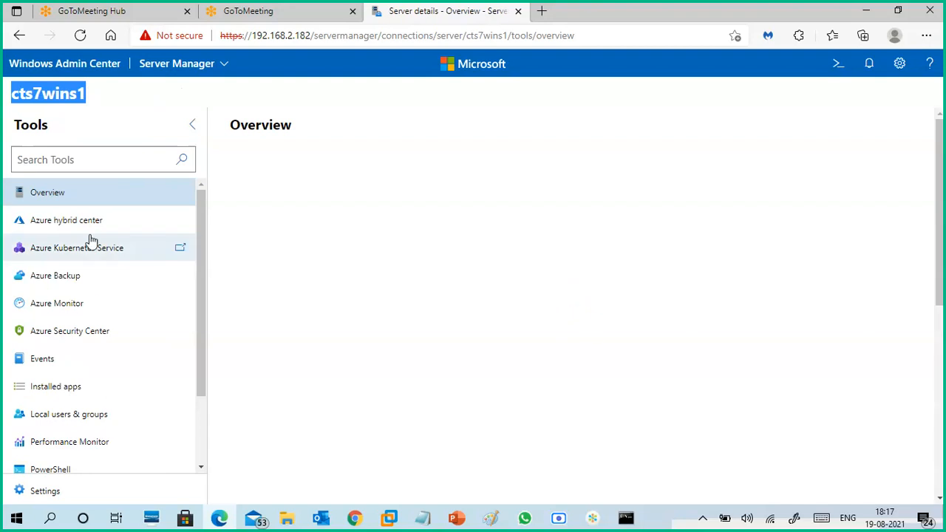
{"action": "left_click_drag", "start_coordinate": [202, 306], "coordinate": [205, 275]}
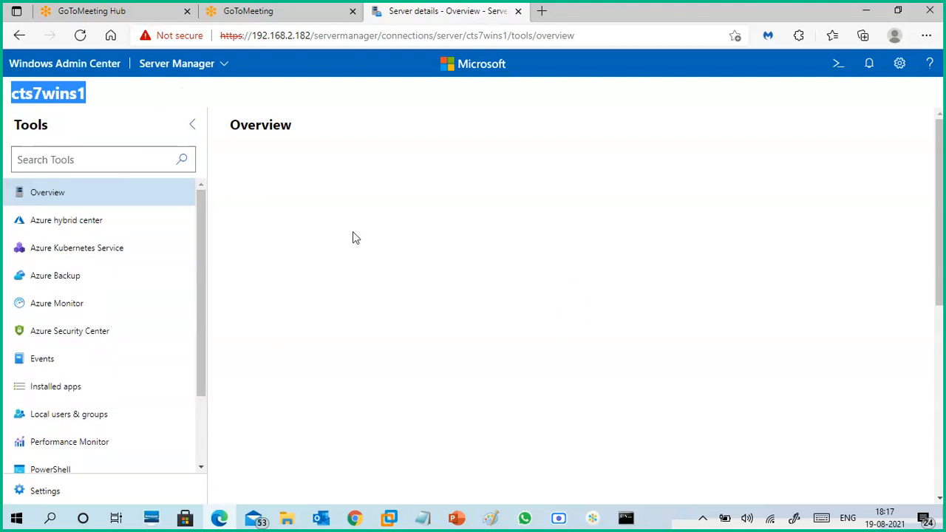
{"action": "left_click_drag", "start_coordinate": [941, 210], "coordinate": [939, 333]}
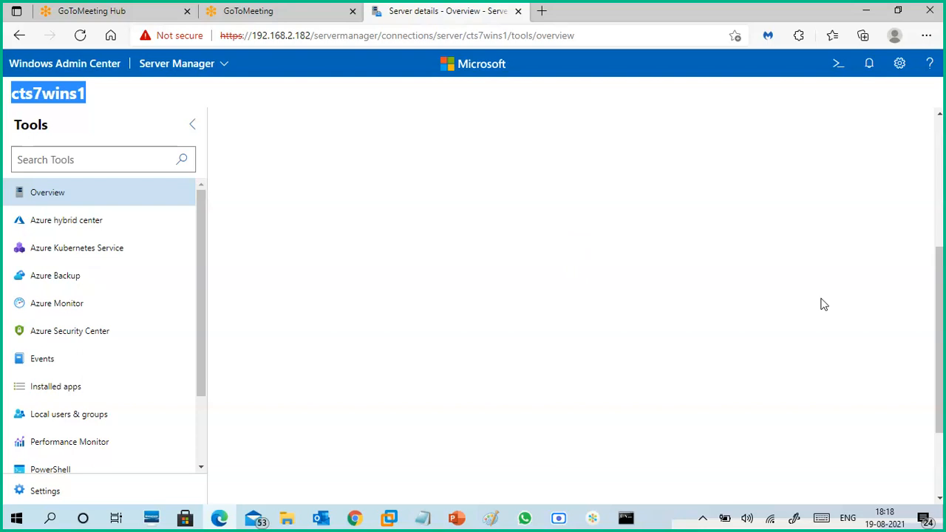
{"action": "left_click_drag", "start_coordinate": [939, 306], "coordinate": [944, 261]}
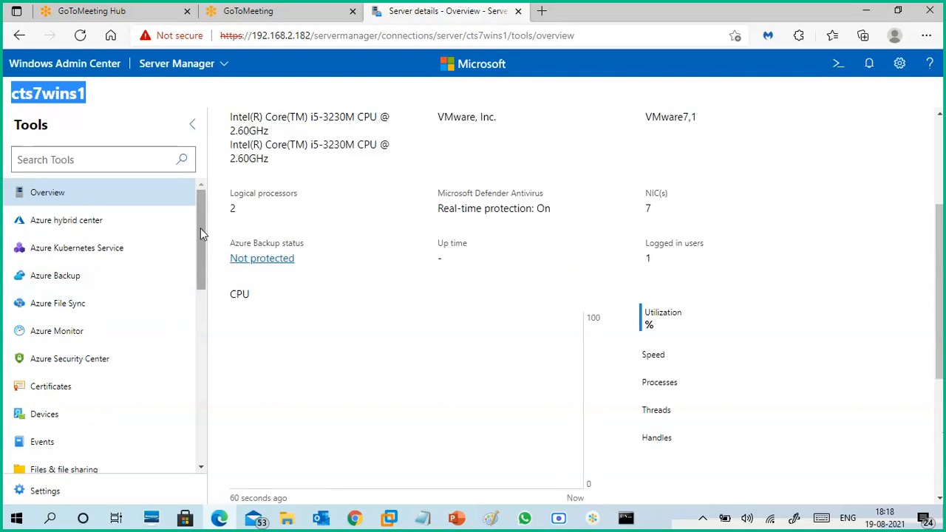
{"action": "left_click_drag", "start_coordinate": [201, 229], "coordinate": [208, 194]}
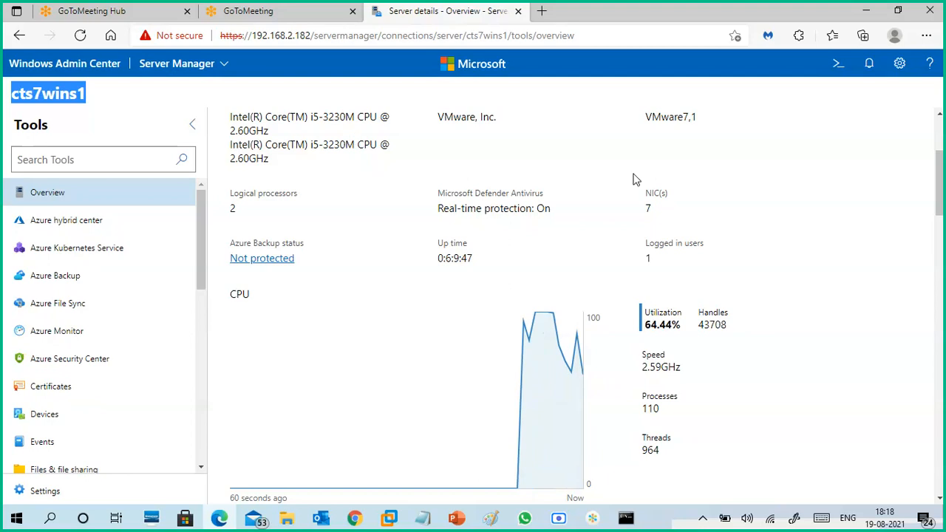
- Examine the NIC, Microsoft Defender Antivirus, logical processor and processor details on the server's Overview page
{"action": "left_click_drag", "start_coordinate": [640, 194], "coordinate": [653, 215]}
{"action": "left_click", "coordinate": [443, 208]}
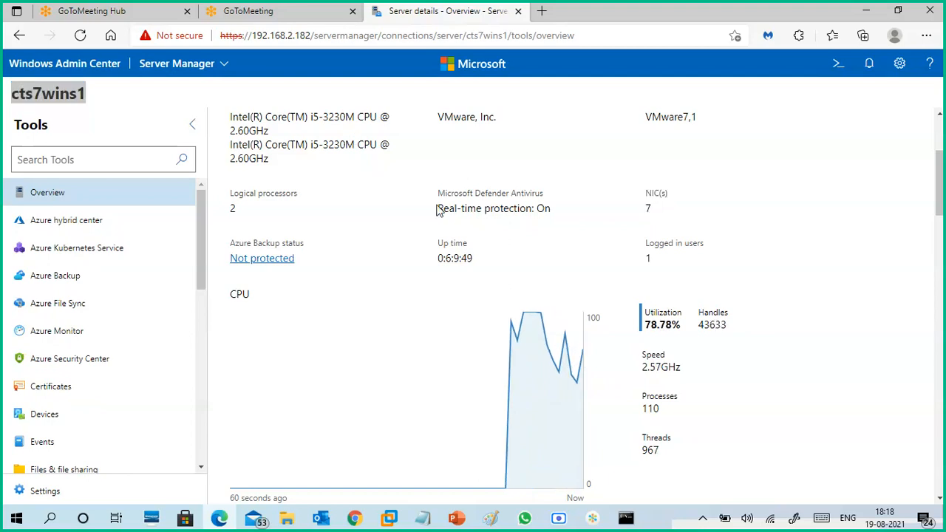
{"action": "left_click_drag", "start_coordinate": [442, 205], "coordinate": [560, 212]}
{"action": "left_click", "coordinate": [530, 204]}
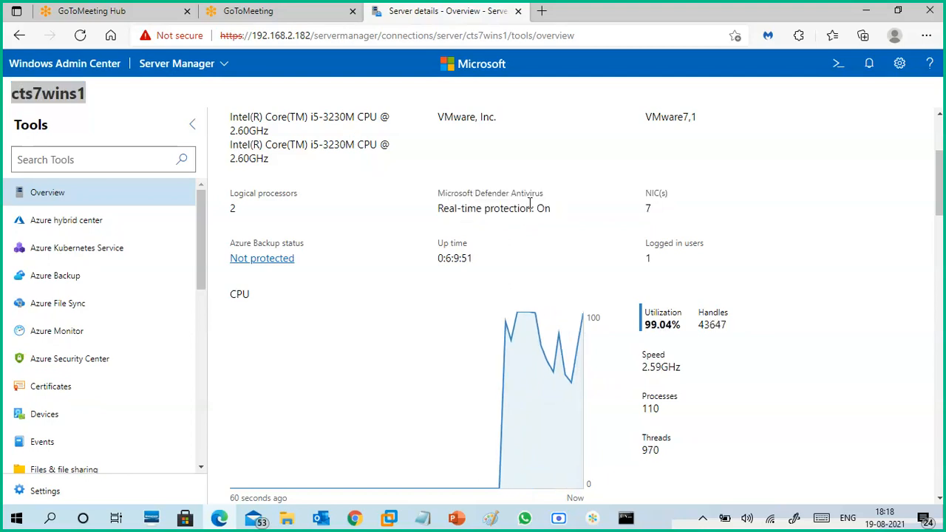
{"action": "double_click", "coordinate": [234, 209]}
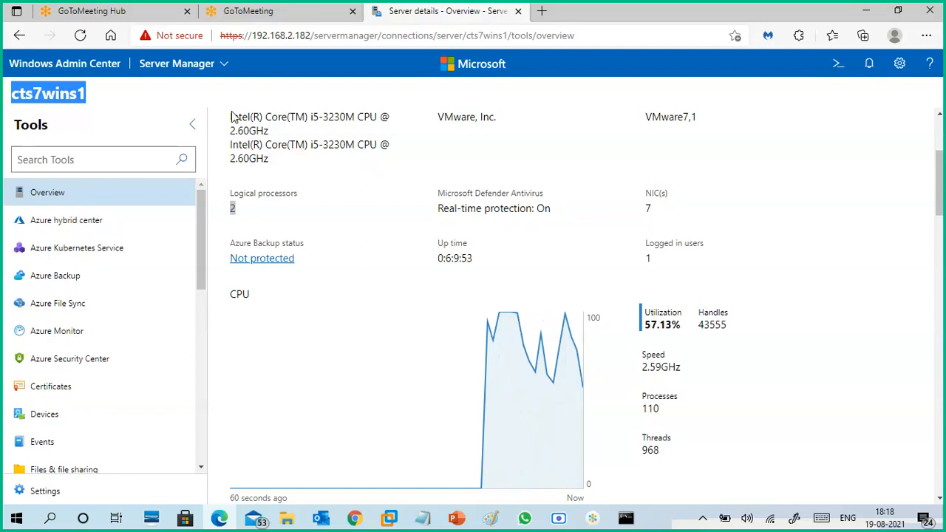
{"action": "left_click_drag", "start_coordinate": [277, 160], "coordinate": [226, 122]}
{"action": "left_click", "coordinate": [392, 325]}
- Examine the CPU and Memory graphs on the Overview page, including total, in-use and available memory
{"action": "scroll", "coordinate": [392, 331], "scroll_direction": "down", "scroll_amount": 3}
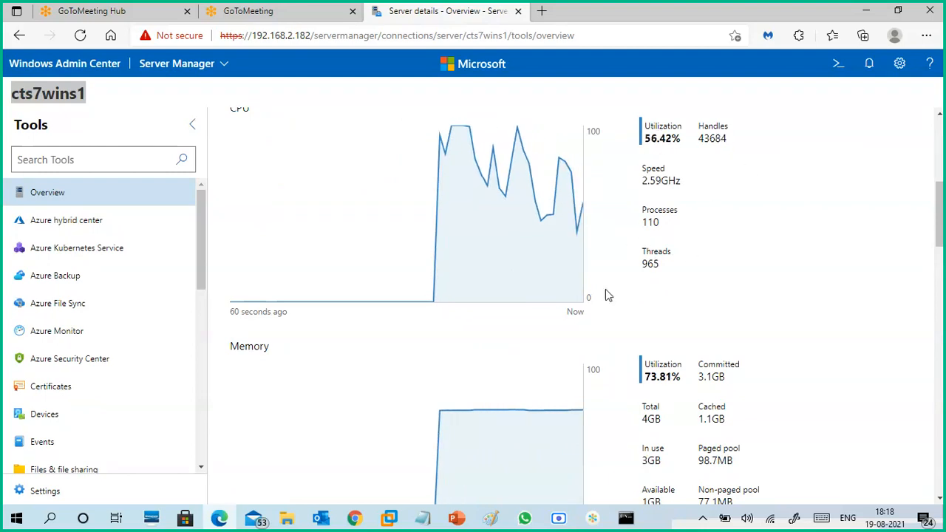
{"action": "scroll", "coordinate": [606, 292], "scroll_direction": "down", "scroll_amount": 2}
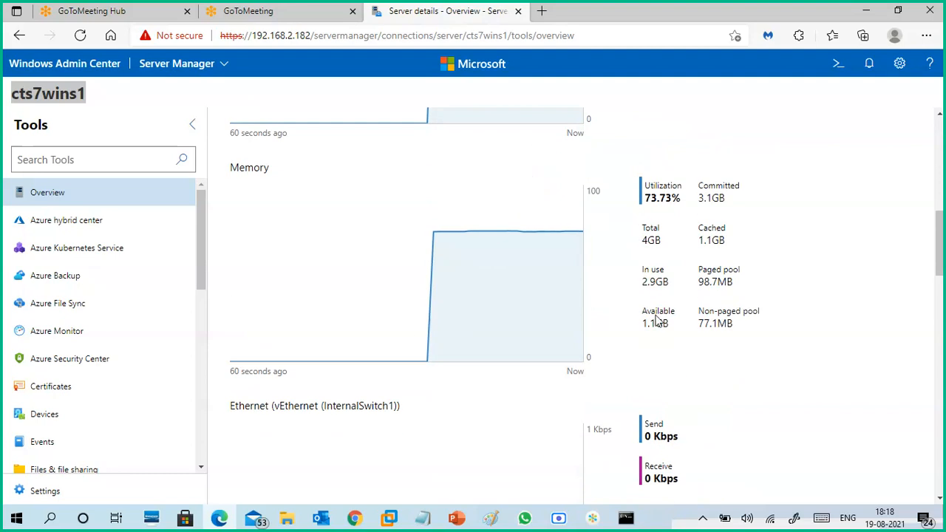
{"action": "left_click_drag", "start_coordinate": [642, 240], "coordinate": [730, 243]}
{"action": "left_click", "coordinate": [688, 245]}
{"action": "left_click", "coordinate": [731, 227]}
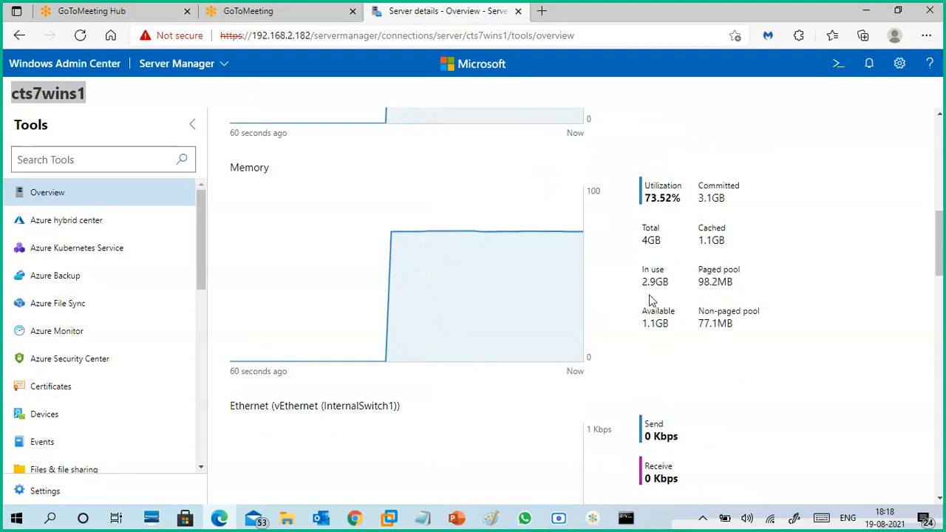
{"action": "left_click_drag", "start_coordinate": [643, 284], "coordinate": [669, 285]}
{"action": "left_click", "coordinate": [654, 333]}
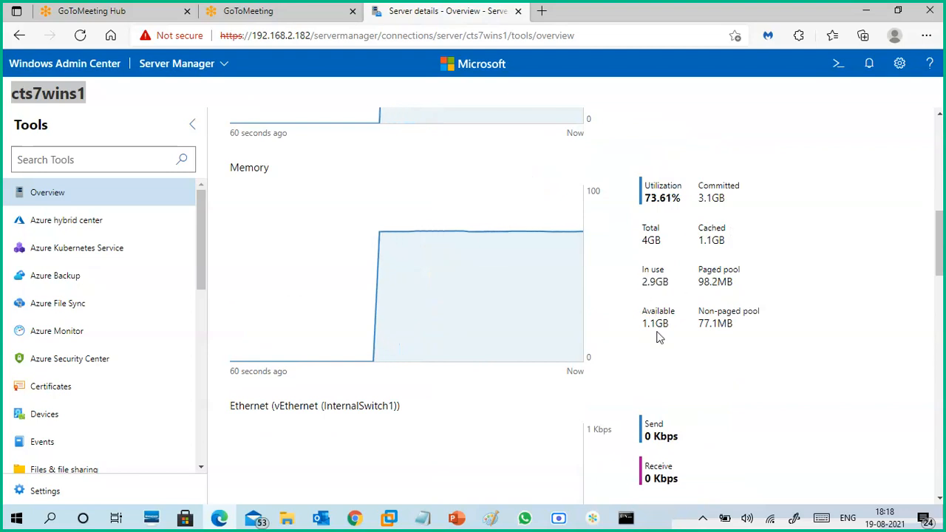
{"action": "left_click_drag", "start_coordinate": [642, 325], "coordinate": [658, 321]}
{"action": "left_click", "coordinate": [632, 334]}
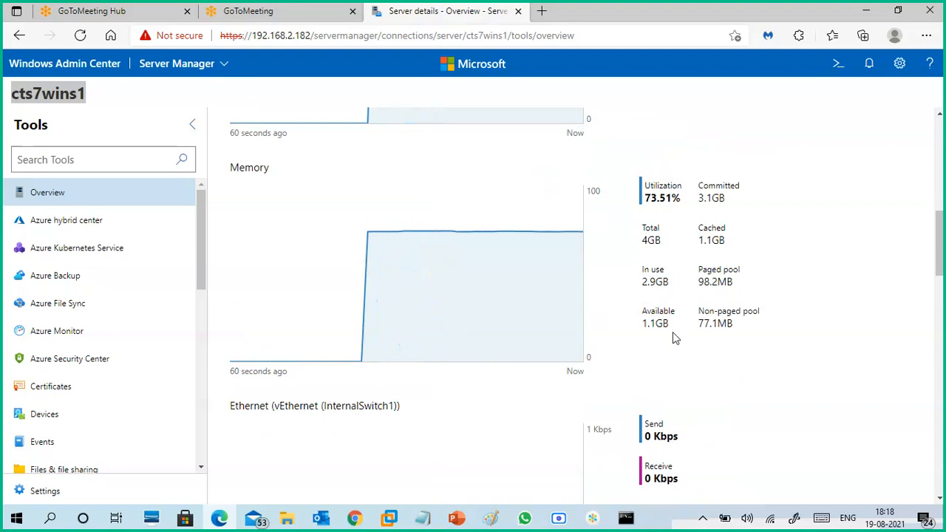
- Review the Ethernet send and receive graphs for the server's virtual switches and physical adapters
{"action": "scroll", "coordinate": [725, 376], "scroll_direction": "down", "scroll_amount": 3}
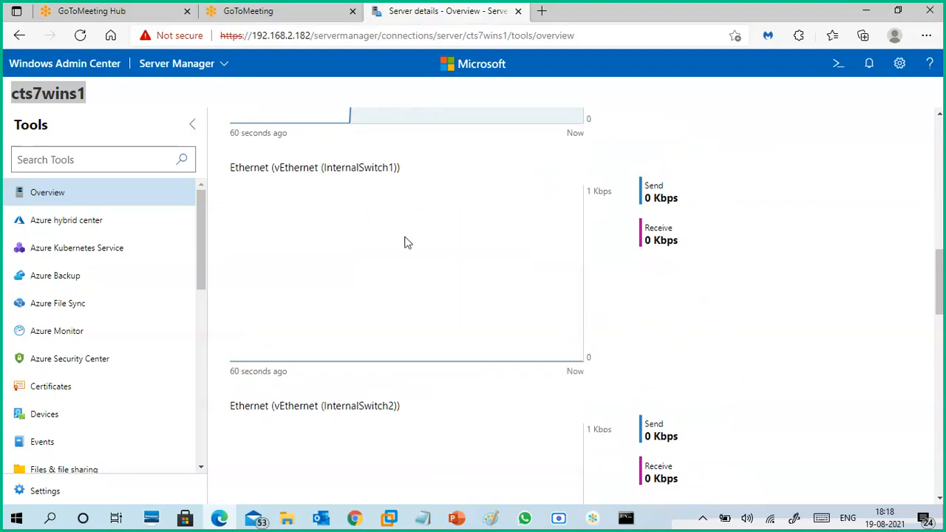
{"action": "scroll", "coordinate": [750, 341], "scroll_direction": "down", "scroll_amount": 4}
{"action": "scroll", "coordinate": [750, 341], "scroll_direction": "down", "scroll_amount": 4}
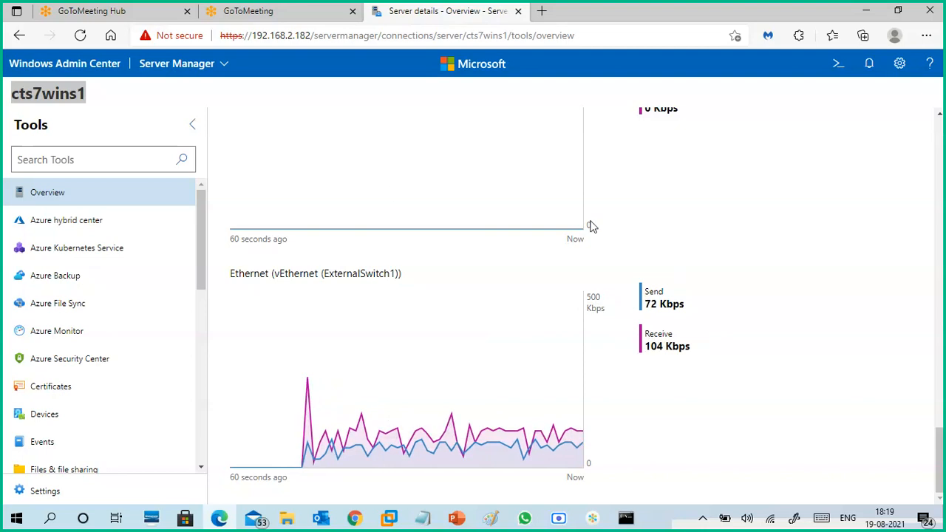
{"action": "scroll", "coordinate": [393, 193], "scroll_direction": "up", "scroll_amount": 6}
{"action": "scroll", "coordinate": [540, 200], "scroll_direction": "up", "scroll_amount": 3}
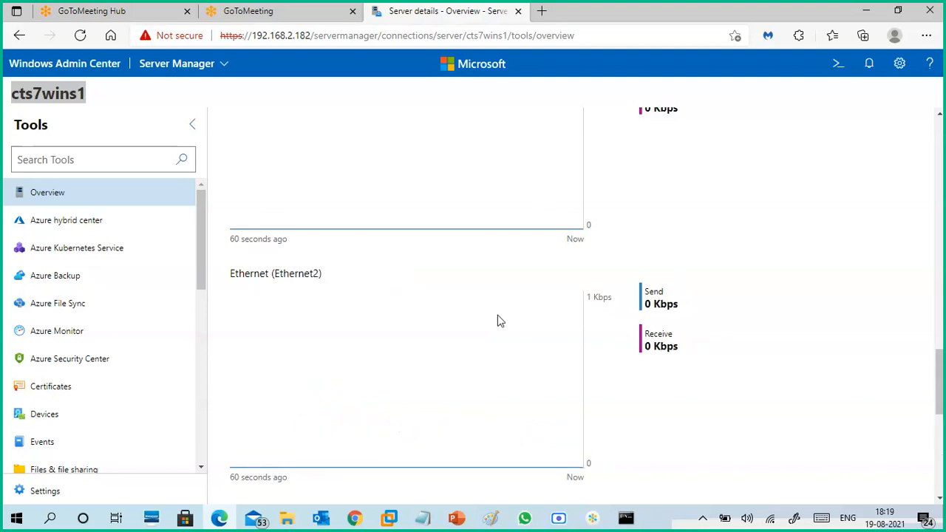
{"action": "scroll", "coordinate": [503, 236], "scroll_direction": "up", "scroll_amount": 3}
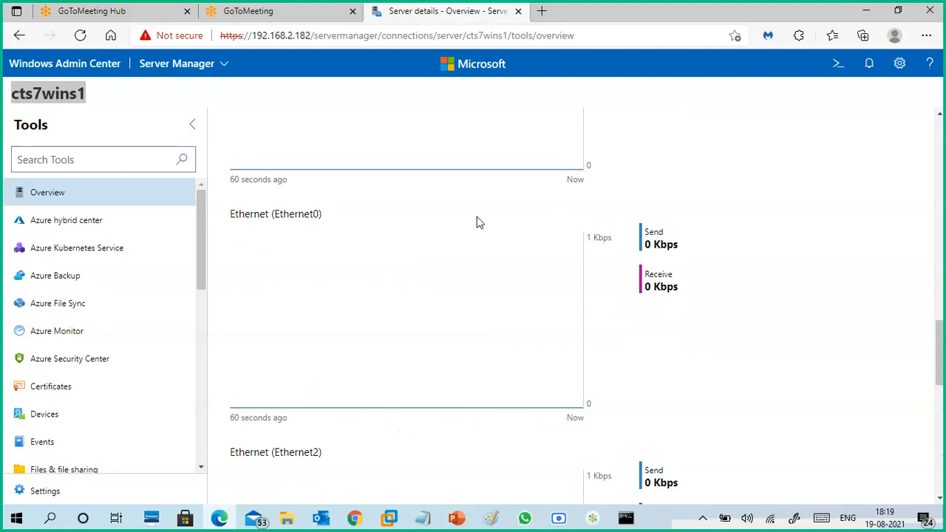
{"action": "scroll", "coordinate": [507, 255], "scroll_direction": "down", "scroll_amount": 8}
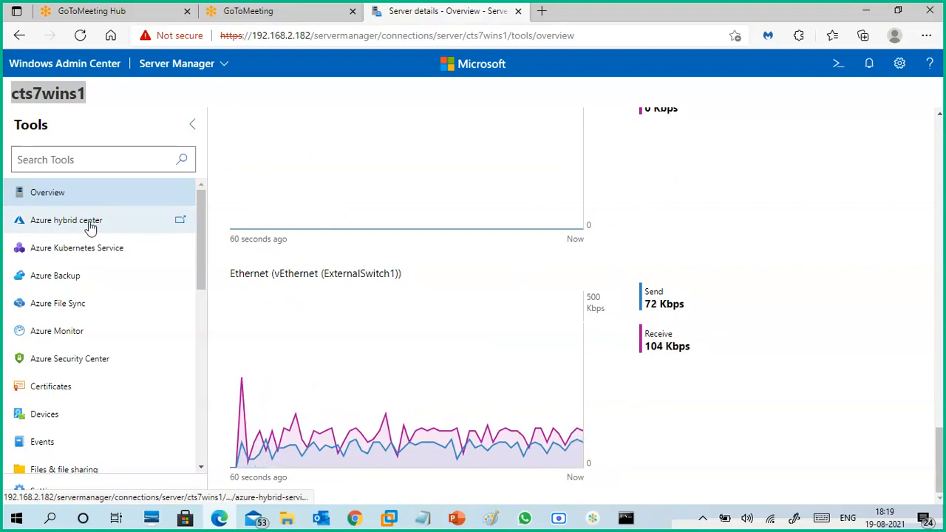
- Return to the server details on the Overview page and check the operating system and domain entries
{"action": "scroll", "coordinate": [496, 319], "scroll_direction": "up", "scroll_amount": 8}
{"action": "scroll", "coordinate": [497, 319], "scroll_direction": "up", "scroll_amount": 10}
{"action": "scroll", "coordinate": [502, 323], "scroll_direction": "down", "scroll_amount": 1}
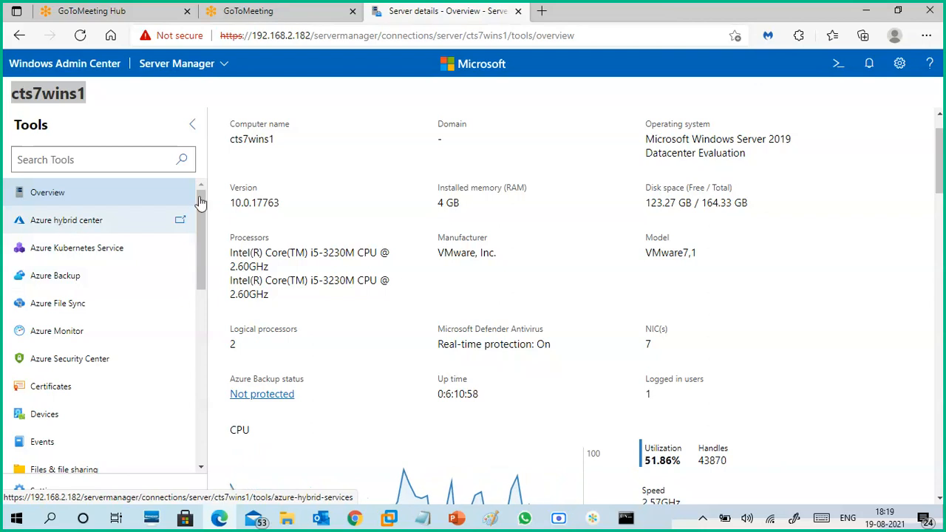
{"action": "mouse_move", "coordinate": [642, 145]}
{"action": "left_mouse_down"}
{"action": "mouse_move", "coordinate": [762, 166]}
{"action": "mouse_move", "coordinate": [640, 138]}
{"action": "left_mouse_up"}
{"action": "left_click", "coordinate": [762, 166]}
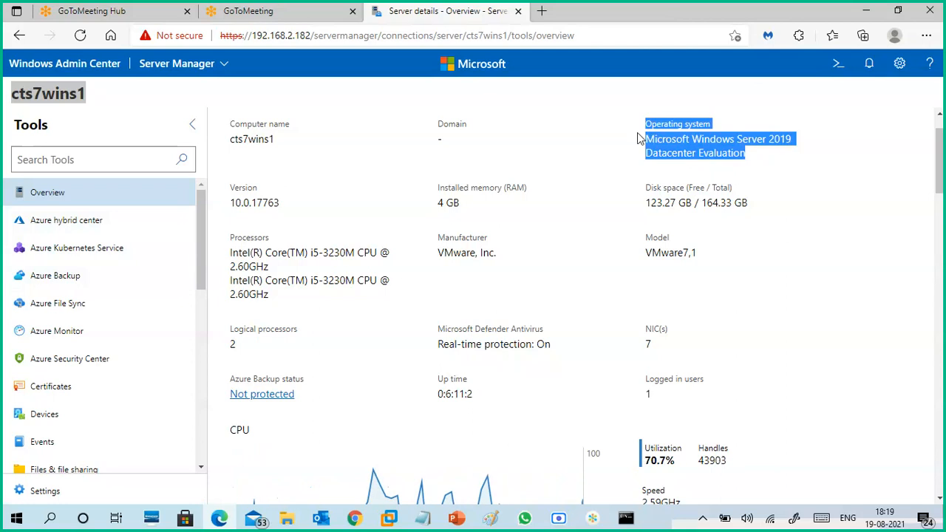
{"action": "left_click", "coordinate": [634, 127]}
{"action": "left_click_drag", "start_coordinate": [437, 148], "coordinate": [498, 143]}
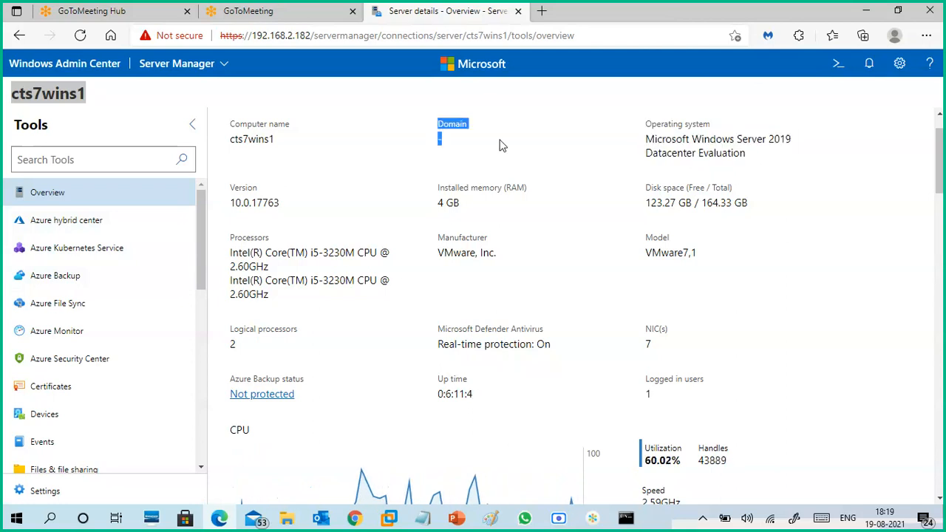
{"action": "left_click", "coordinate": [498, 143]}
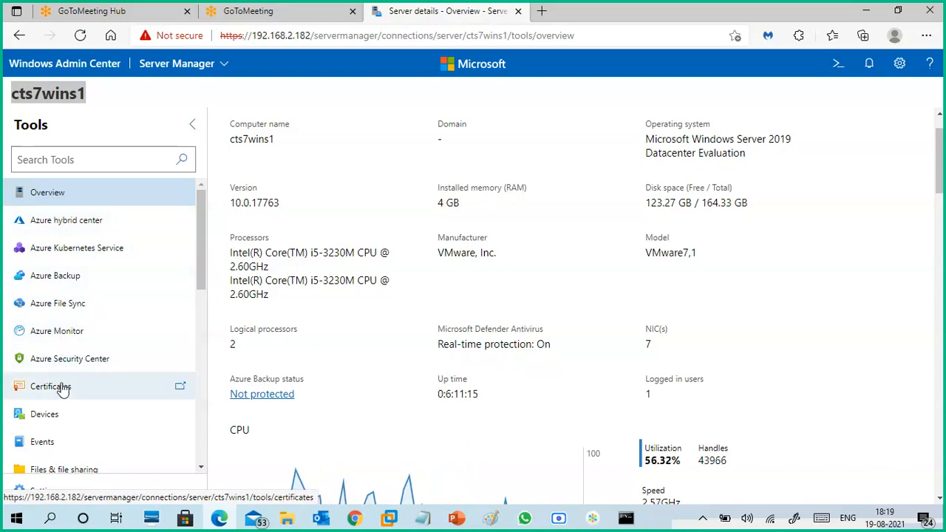
- Open the server's Devices tool and read through the full list of device categories
{"action": "scroll", "coordinate": [63, 390], "scroll_direction": "down", "scroll_amount": 1}
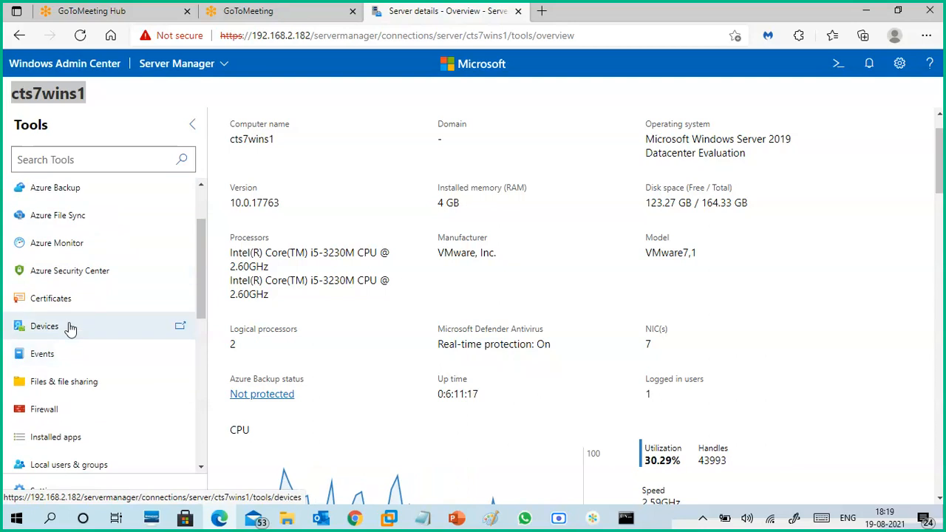
{"action": "left_click", "coordinate": [70, 328]}
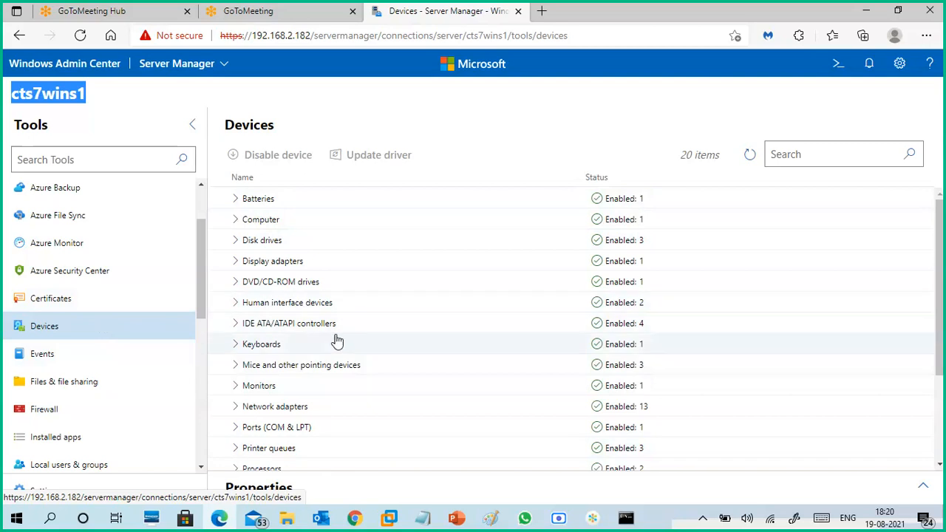
{"action": "scroll", "coordinate": [347, 333], "scroll_direction": "down", "scroll_amount": 2}
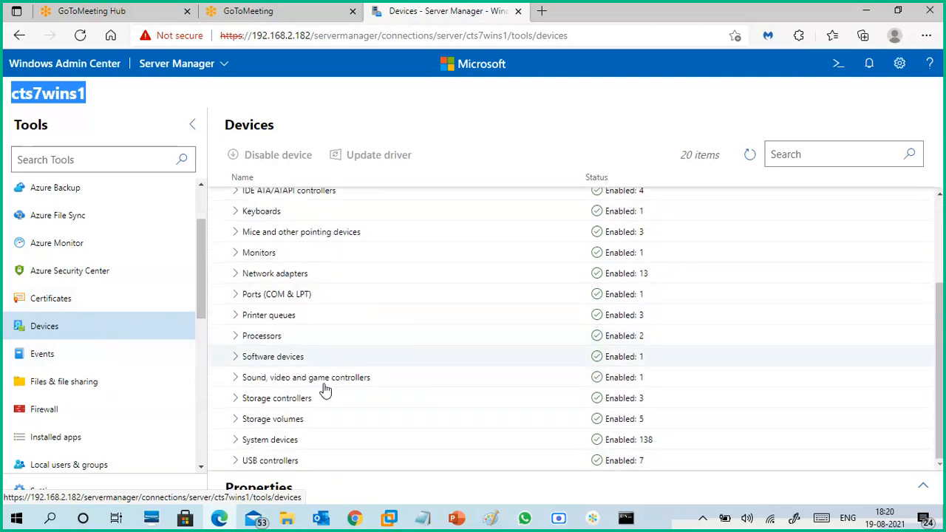
- Open the server's Events tool and look through the remaining management tools down to Storage Migration Service
{"action": "left_click", "coordinate": [44, 355]}
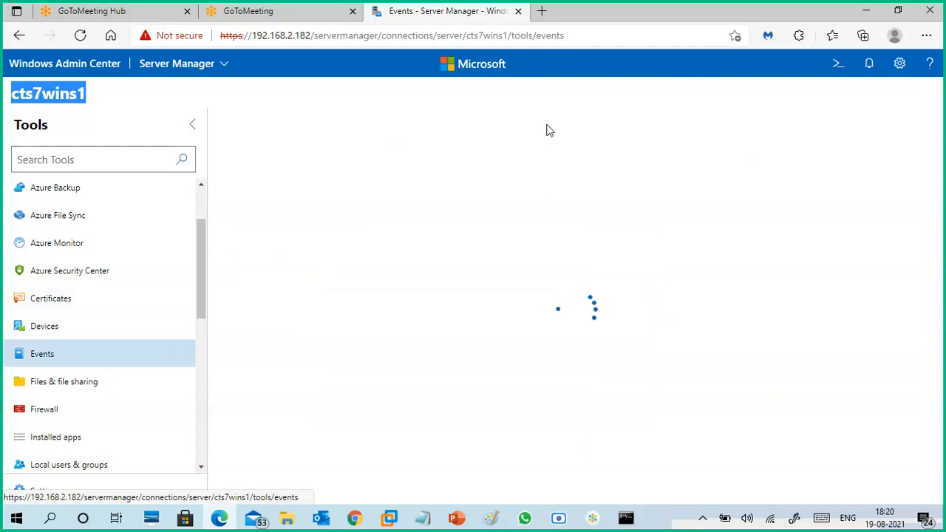
{"action": "left_click_drag", "start_coordinate": [202, 277], "coordinate": [198, 321]}
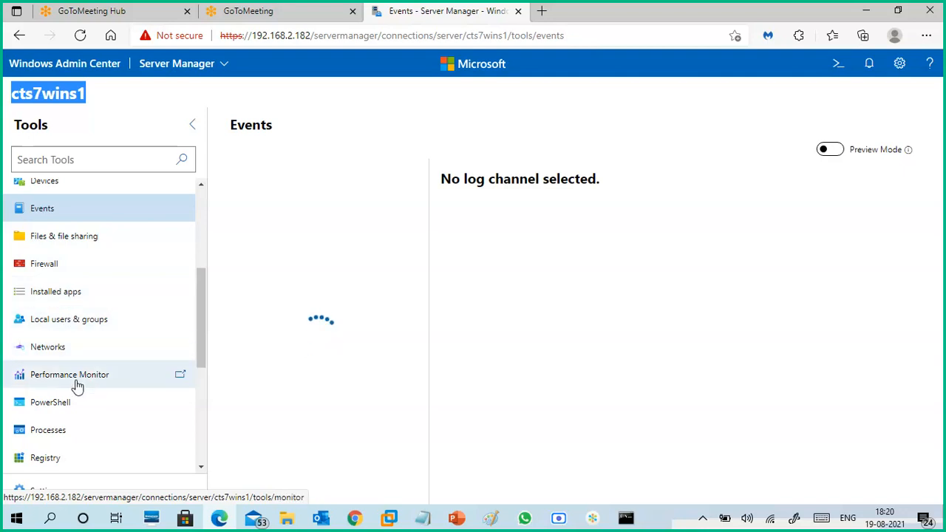
{"action": "scroll", "coordinate": [80, 378], "scroll_direction": "down", "scroll_amount": 3}
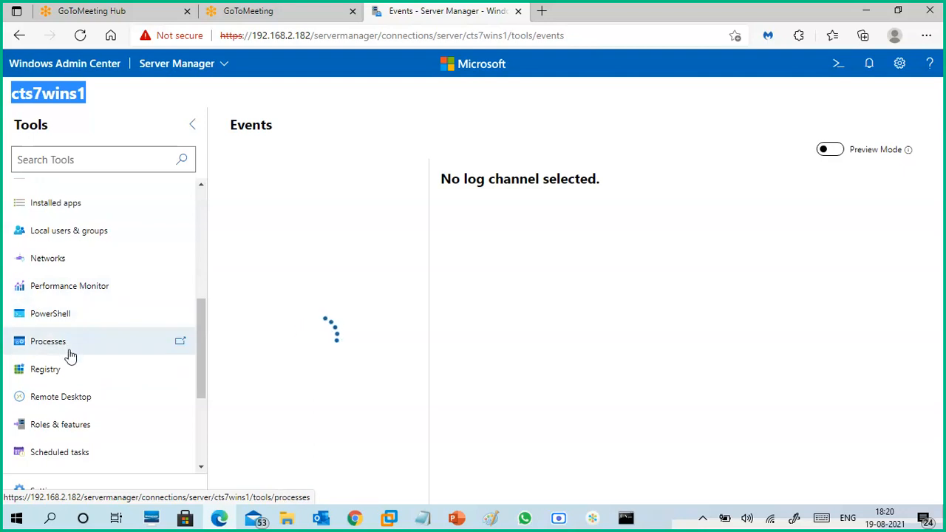
{"action": "scroll", "coordinate": [103, 362], "scroll_direction": "down", "scroll_amount": 2}
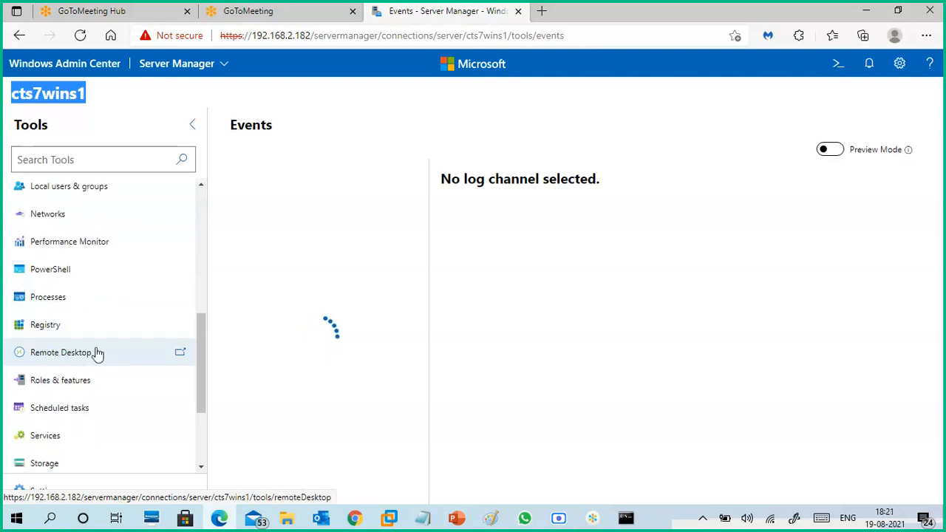
{"action": "scroll", "coordinate": [92, 343], "scroll_direction": "down", "scroll_amount": 2}
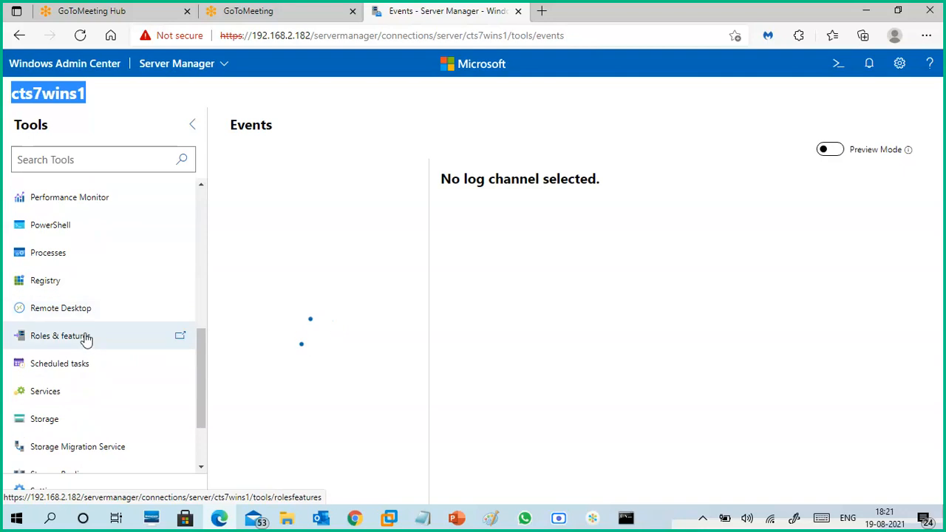
- Open Roles & features, select the DHCP Server role to view its details, clear the selection and browse the other roles
{"action": "left_click", "coordinate": [86, 340]}
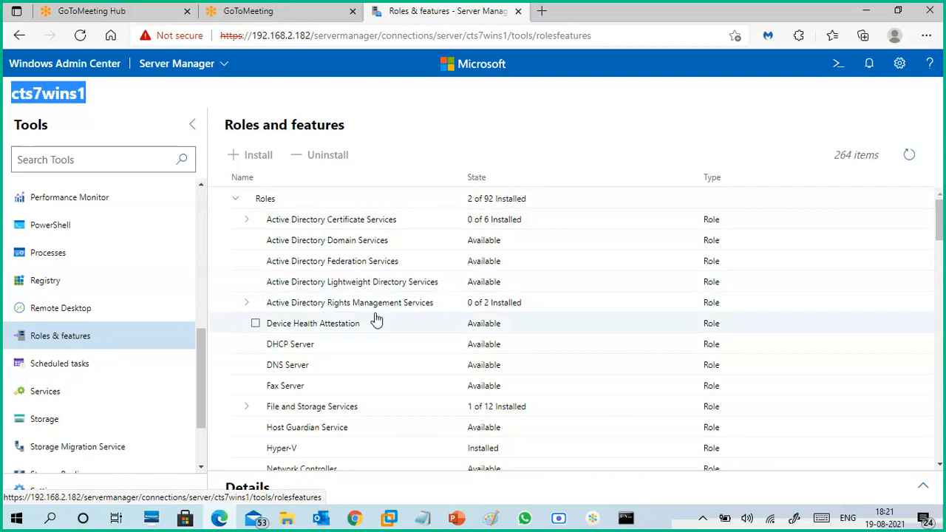
{"action": "scroll", "coordinate": [386, 301], "scroll_direction": "down", "scroll_amount": 1}
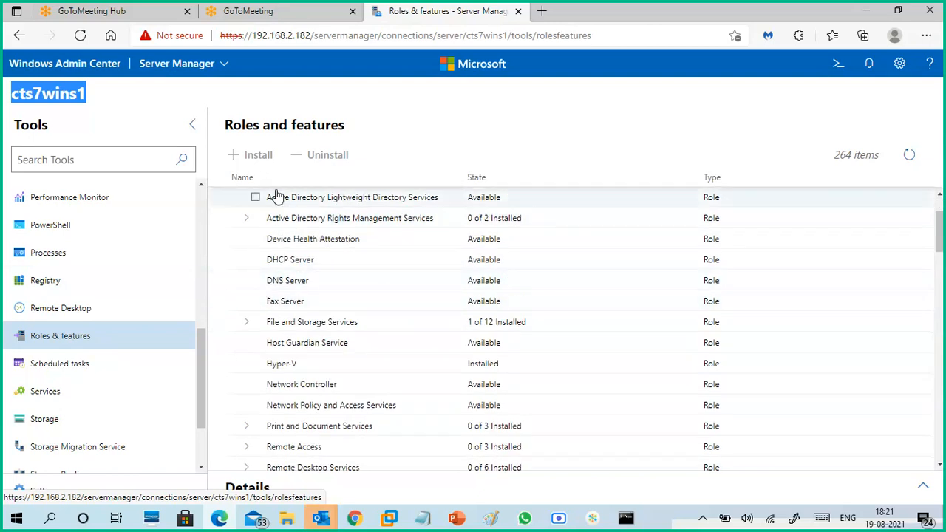
{"action": "left_click", "coordinate": [255, 261]}
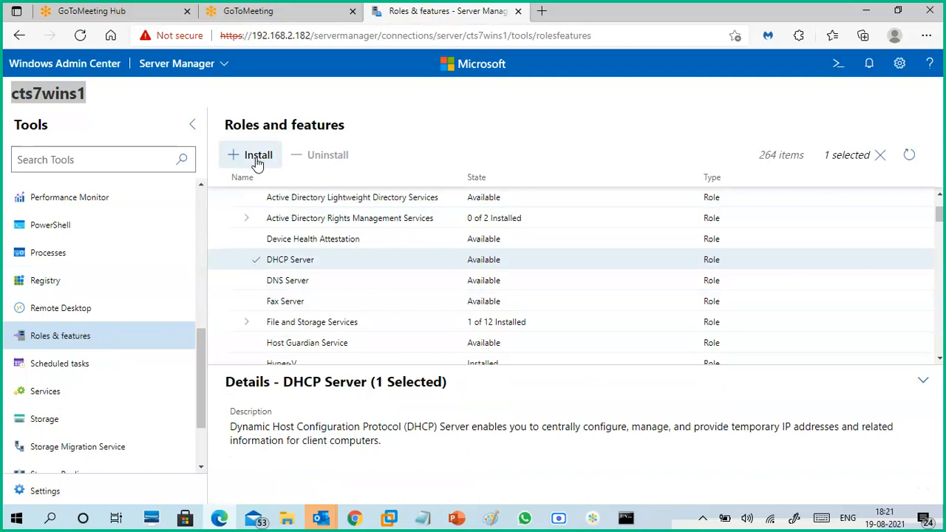
{"action": "left_click", "coordinate": [255, 260]}
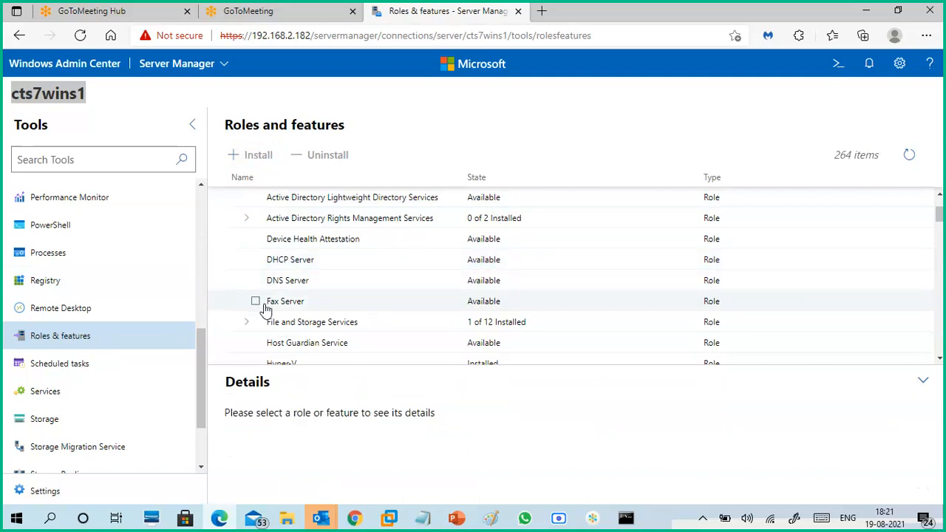
{"action": "scroll", "coordinate": [278, 277], "scroll_direction": "down", "scroll_amount": 2}
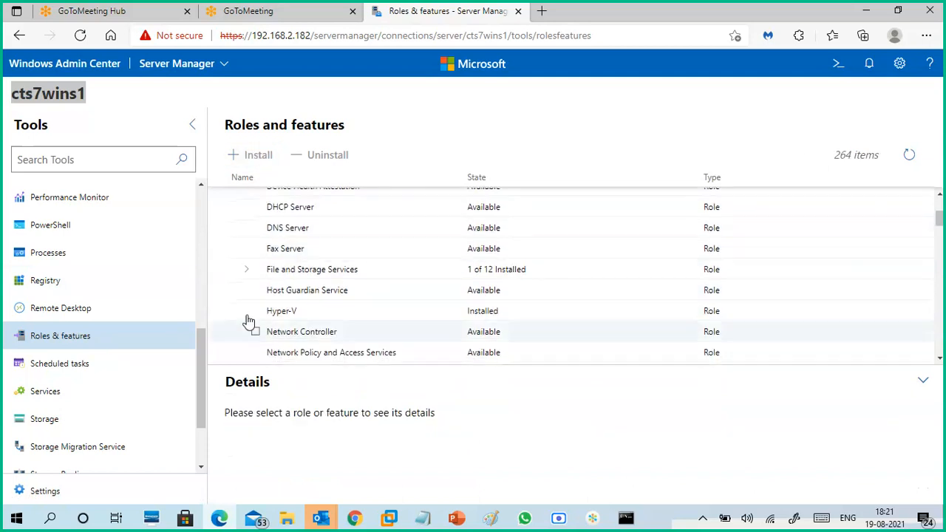
- Select the Hyper-V role to view its details, and clear the selection
{"action": "left_click", "coordinate": [255, 311]}
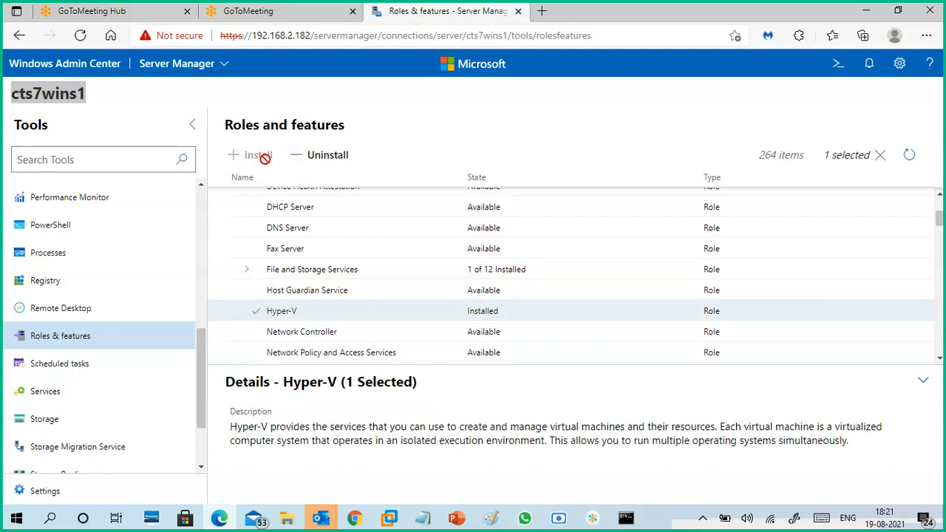
{"action": "left_click", "coordinate": [258, 314]}
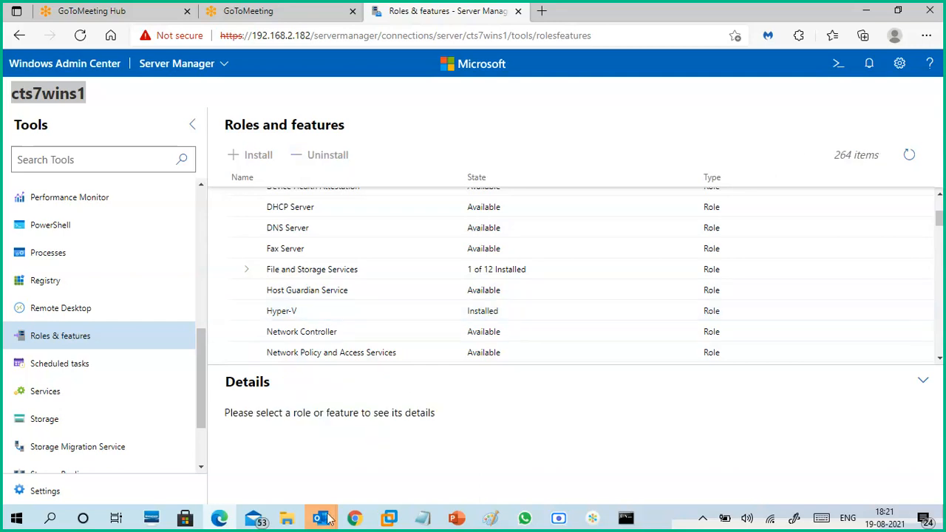
- Switch to Outlook's reminder window and close the overdue meeting reminder
{"action": "mouse_move", "coordinate": [329, 523]}
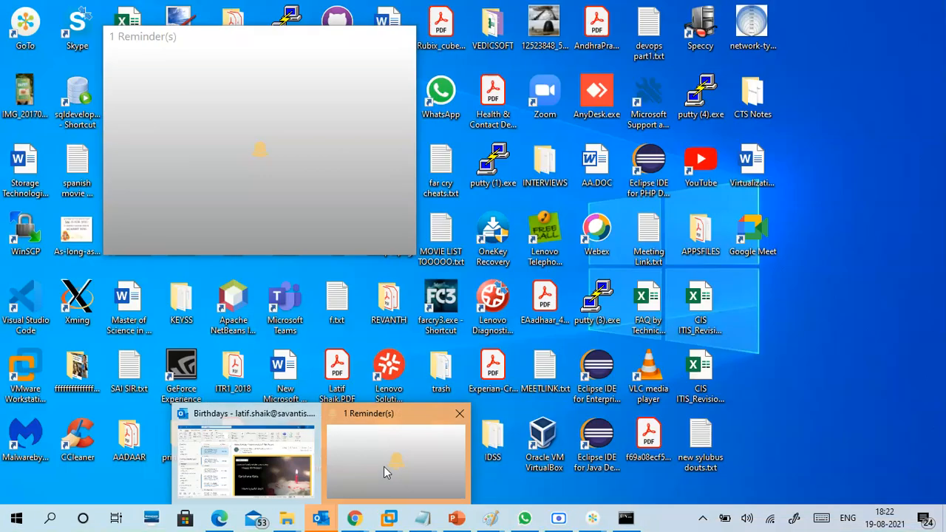
{"action": "left_click", "coordinate": [384, 466]}
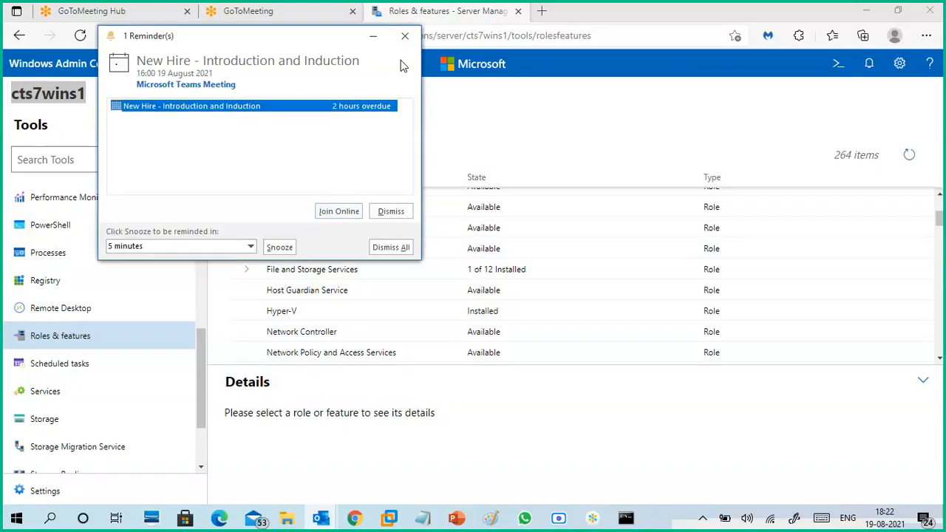
{"action": "left_click", "coordinate": [405, 36]}
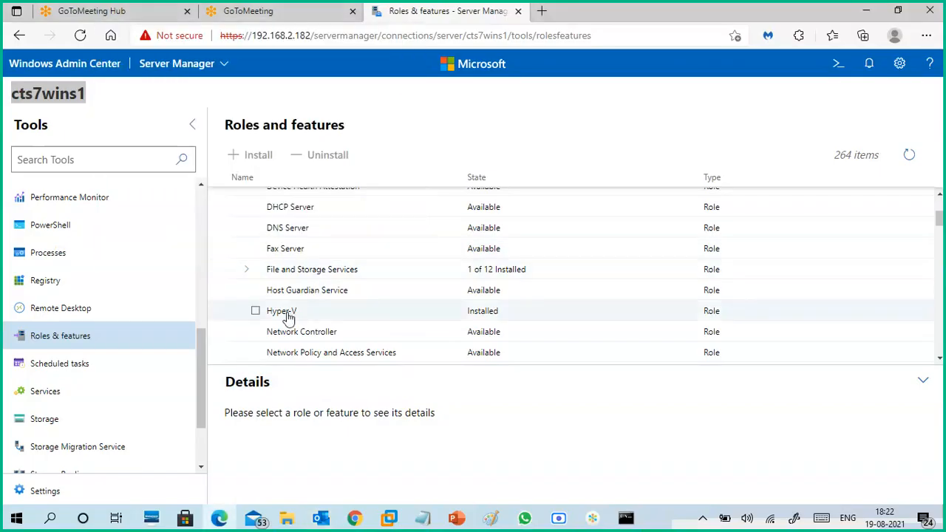
- Browse the remaining server roles and the features list down to Containers and Failover Clustering
{"action": "scroll", "coordinate": [347, 295], "scroll_direction": "down", "scroll_amount": 1}
{"action": "scroll", "coordinate": [322, 309], "scroll_direction": "down", "scroll_amount": 1}
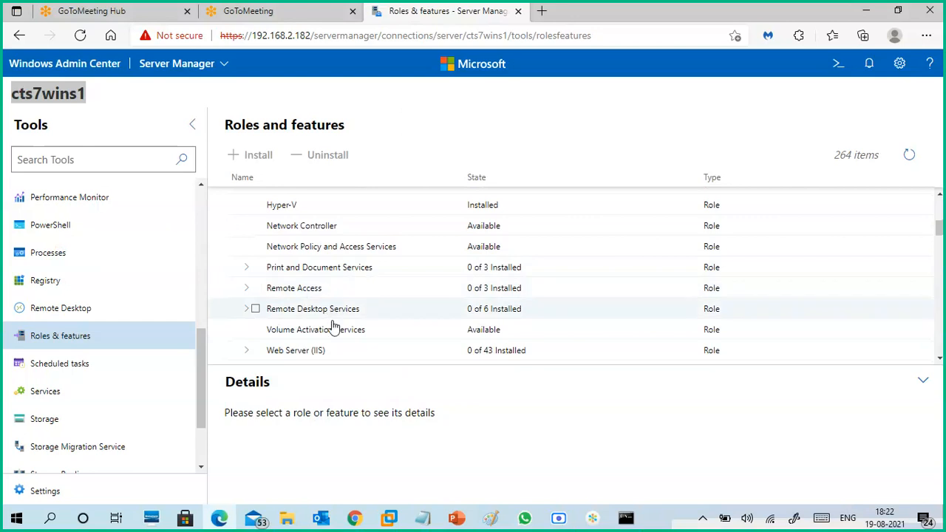
{"action": "scroll", "coordinate": [335, 331], "scroll_direction": "down", "scroll_amount": 1}
{"action": "scroll", "coordinate": [323, 315], "scroll_direction": "up", "scroll_amount": 1}
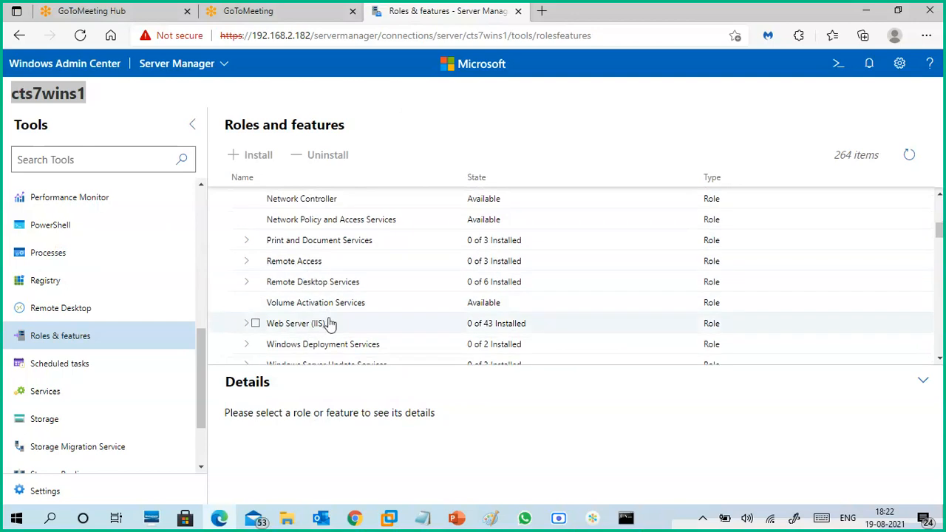
{"action": "scroll", "coordinate": [328, 329], "scroll_direction": "down", "scroll_amount": 1}
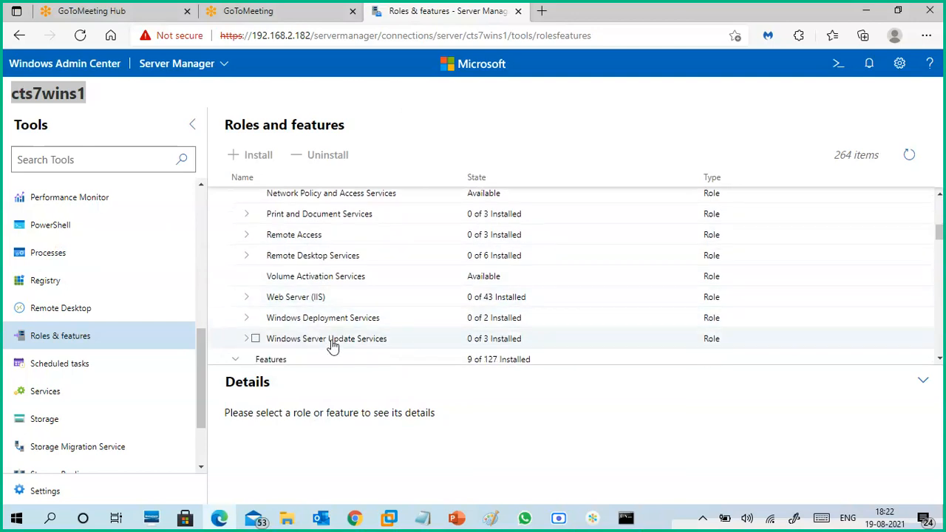
{"action": "scroll", "coordinate": [334, 342], "scroll_direction": "down", "scroll_amount": 2}
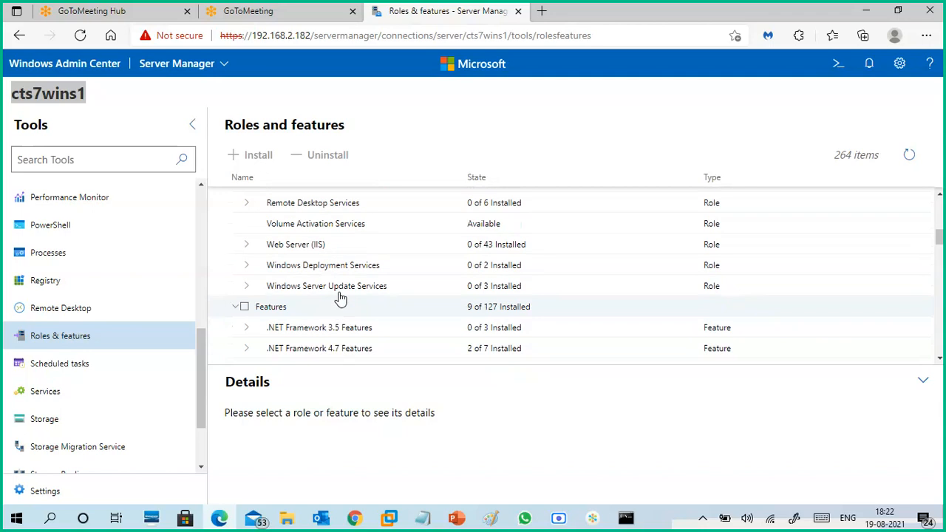
{"action": "scroll", "coordinate": [327, 344], "scroll_direction": "down", "scroll_amount": 2}
{"action": "scroll", "coordinate": [327, 344], "scroll_direction": "down", "scroll_amount": 7}
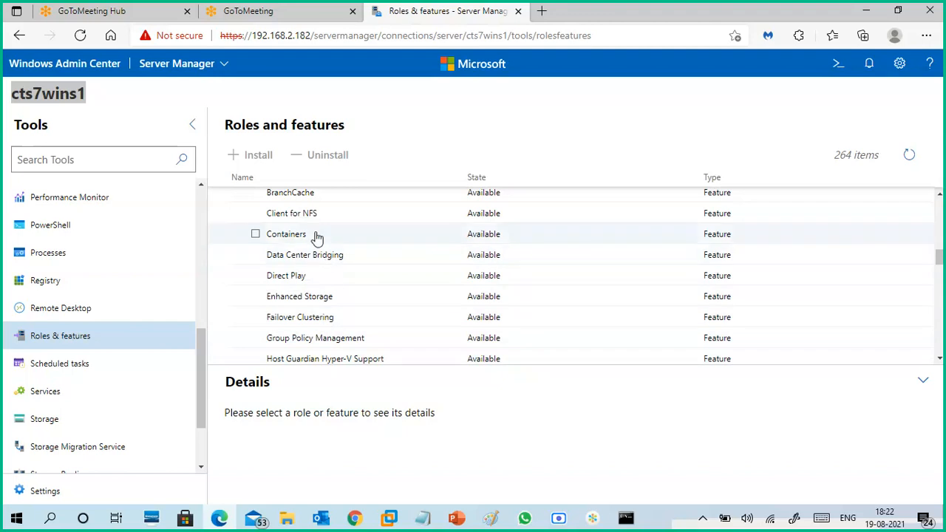
- Open the server's Scheduled tasks, Services and Storage tools one after another
{"action": "left_click", "coordinate": [96, 371]}
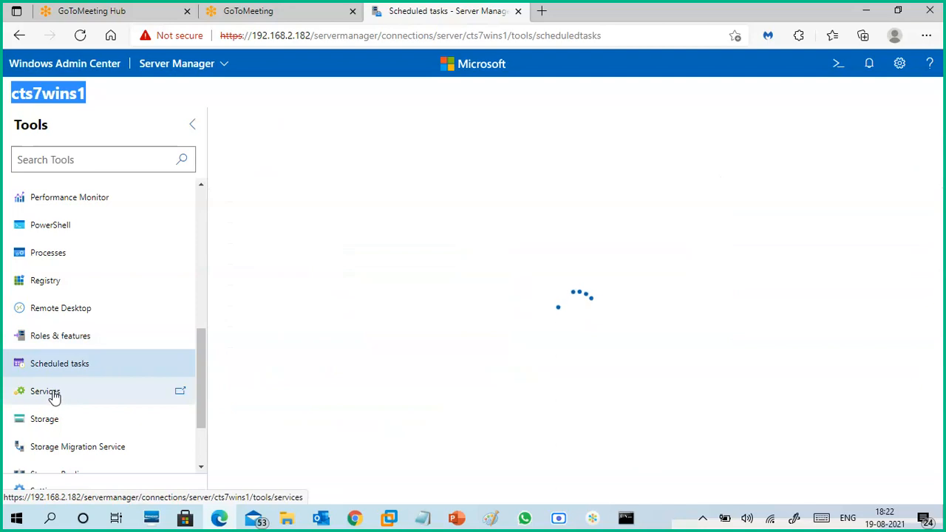
{"action": "scroll", "coordinate": [135, 392], "scroll_direction": "down", "scroll_amount": 2}
{"action": "left_click", "coordinate": [85, 308]}
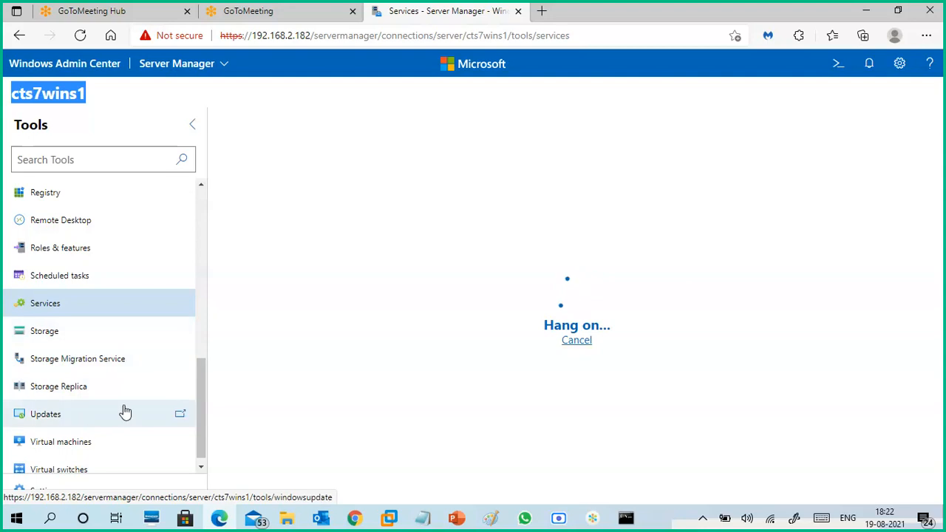
{"action": "scroll", "coordinate": [103, 421], "scroll_direction": "down", "scroll_amount": 1}
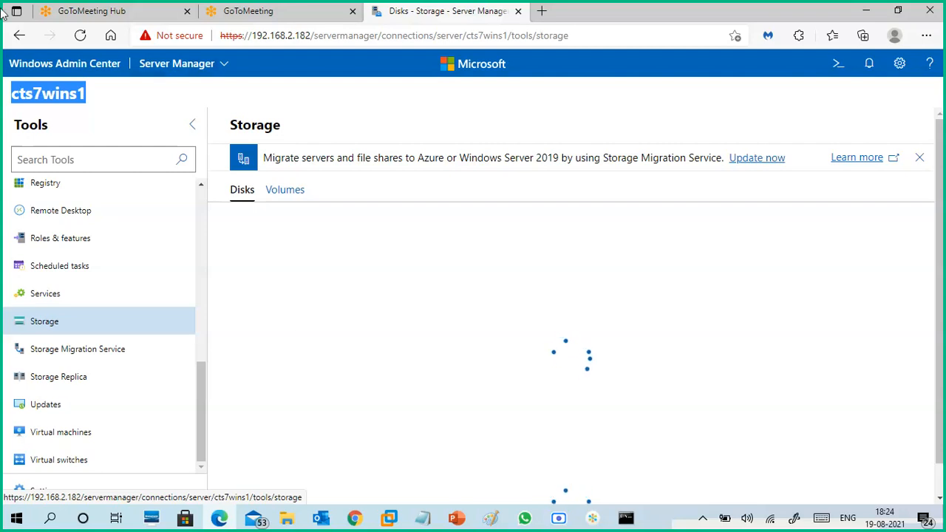
- Switch to the Google Meet call in Chrome, check the in-call messages up to the latest, and minimize the window
{"action": "mouse_move", "coordinate": [358, 521]}
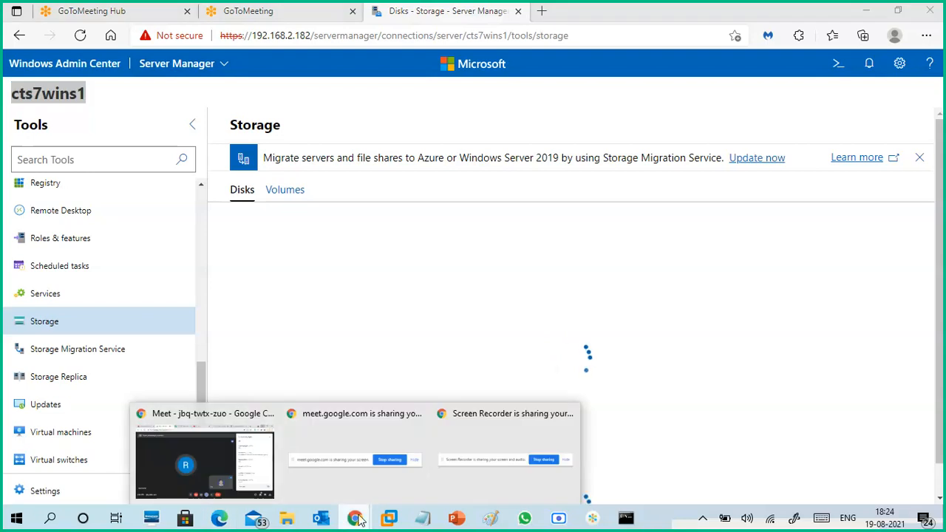
{"action": "left_click", "coordinate": [267, 445]}
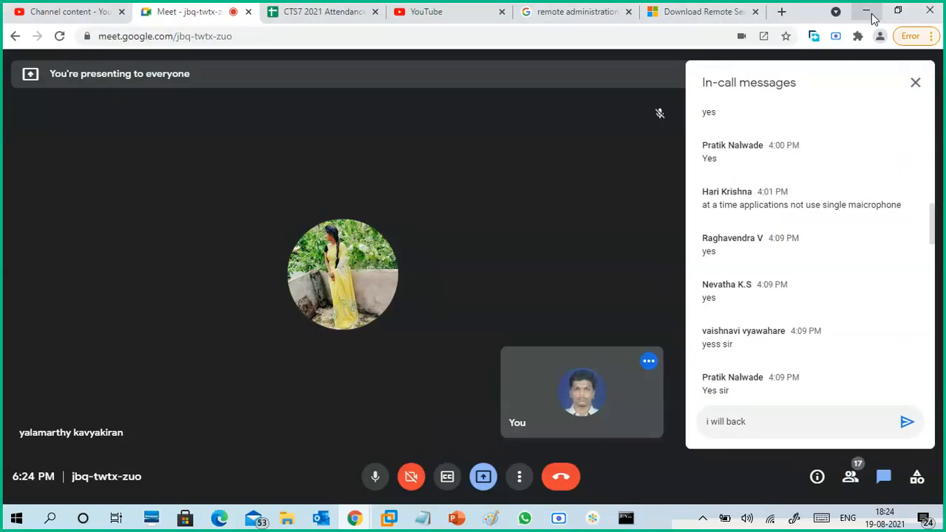
{"action": "scroll", "coordinate": [819, 277], "scroll_direction": "up", "scroll_amount": 2}
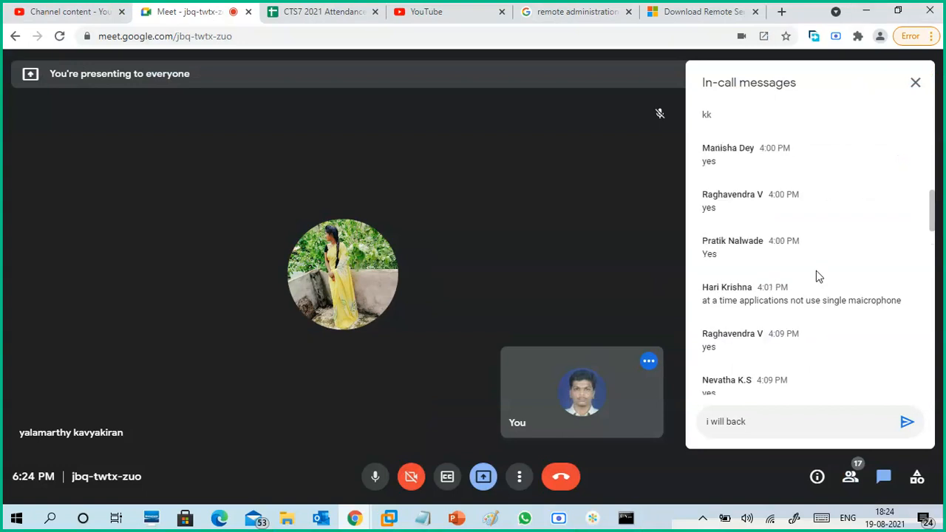
{"action": "scroll", "coordinate": [819, 277], "scroll_direction": "up", "scroll_amount": 3}
{"action": "scroll", "coordinate": [813, 268], "scroll_direction": "up", "scroll_amount": 2}
{"action": "scroll", "coordinate": [813, 267], "scroll_direction": "down", "scroll_amount": 20}
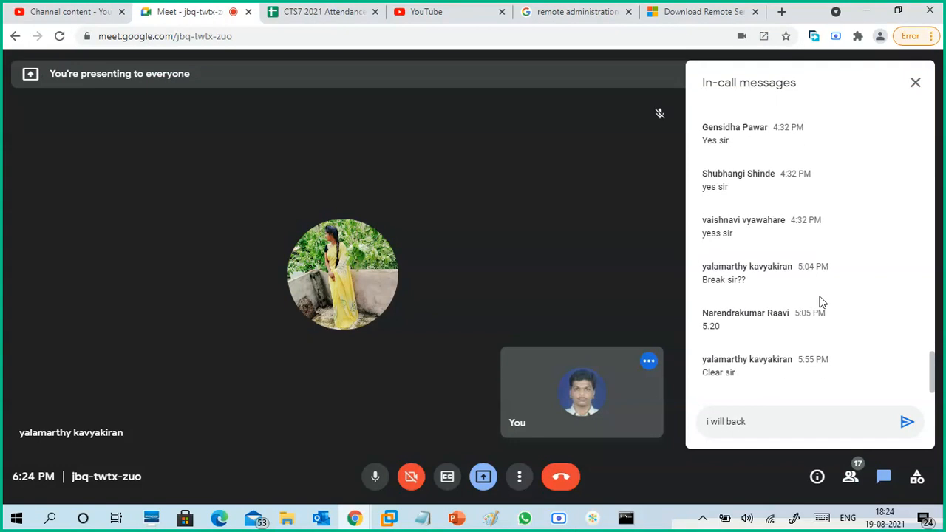
{"action": "left_click", "coordinate": [867, 11]}
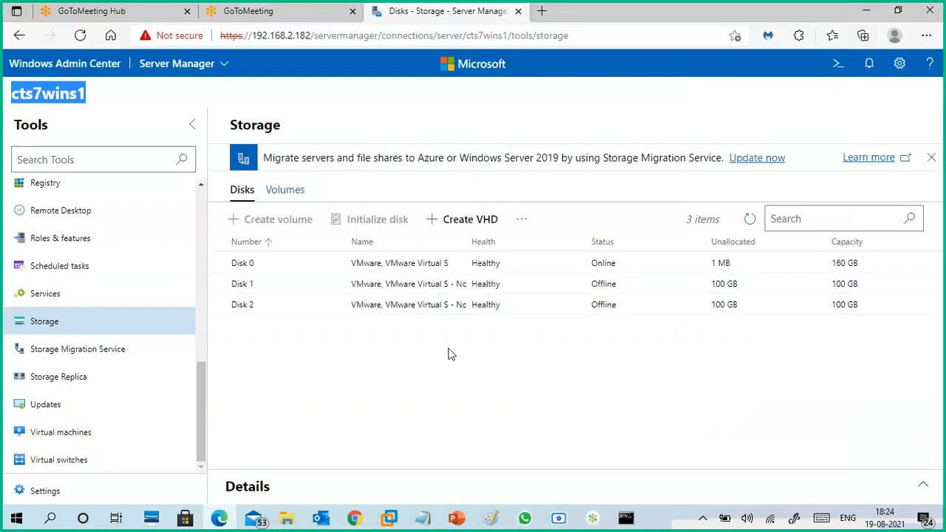
- Select Disk 0, Disk 1 and Disk 2 in turn to compare their status and unallocated space
{"action": "left_click", "coordinate": [329, 268]}
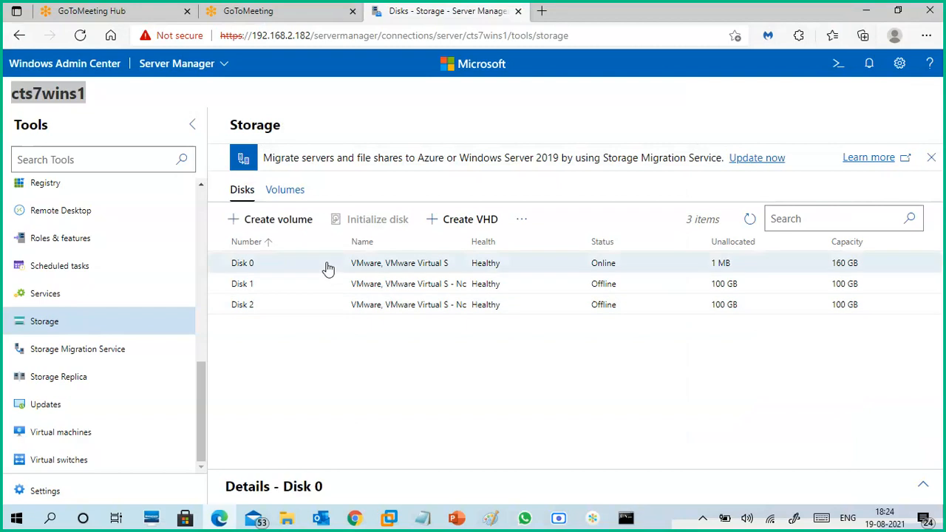
{"action": "left_click", "coordinate": [330, 287]}
{"action": "left_click", "coordinate": [343, 306]}
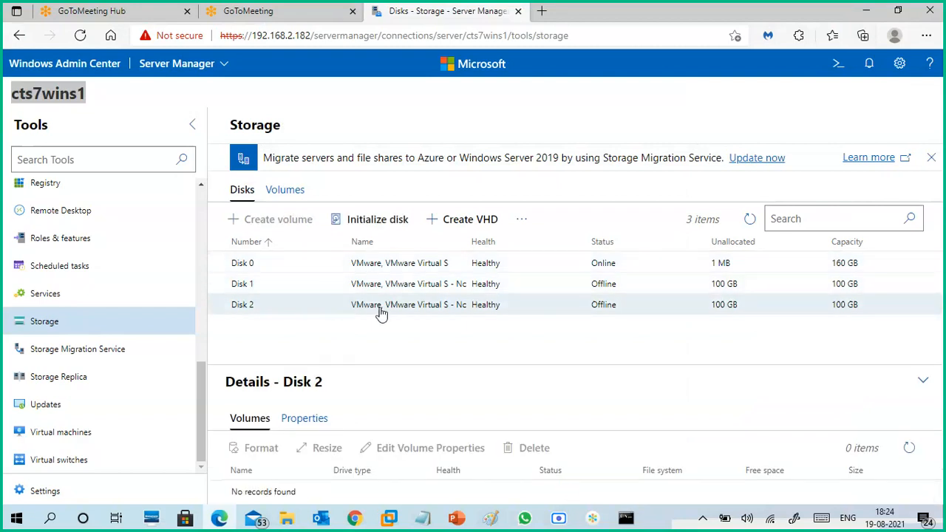
{"action": "left_click", "coordinate": [716, 288]}
{"action": "left_click", "coordinate": [715, 312]}
- Initialize Disk 1 with the GPT (GUID Partition Table) partition style and reselect it in the disk list
{"action": "left_click", "coordinate": [315, 288]}
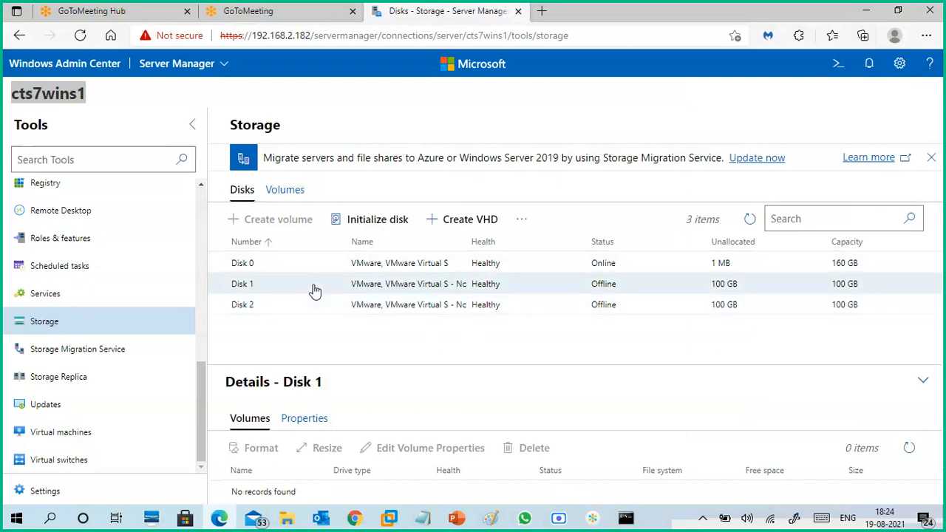
{"action": "left_click", "coordinate": [378, 220]}
{"action": "left_click", "coordinate": [713, 181]}
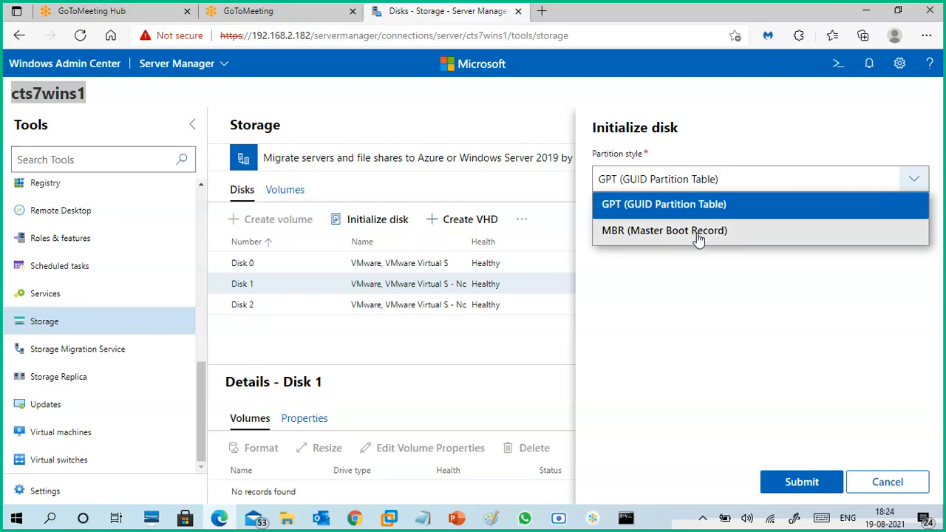
{"action": "left_click", "coordinate": [692, 206]}
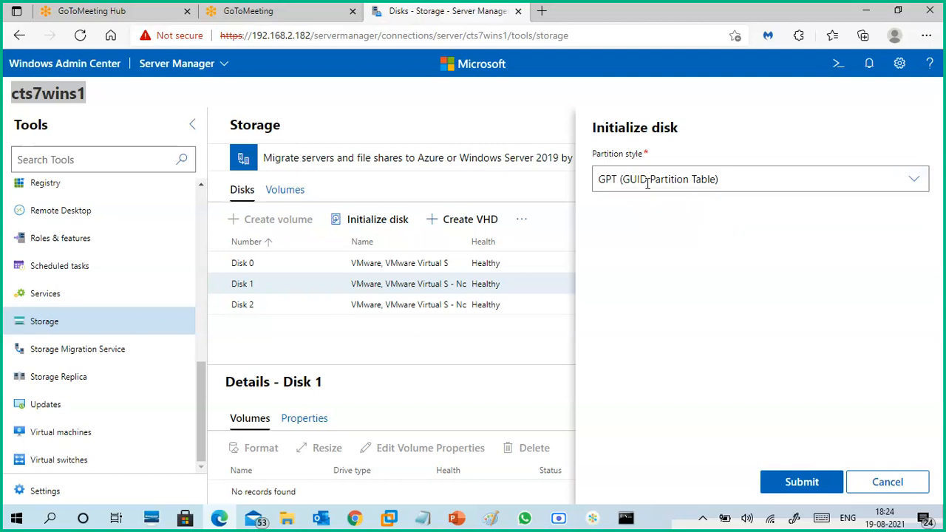
{"action": "left_click", "coordinate": [785, 481]}
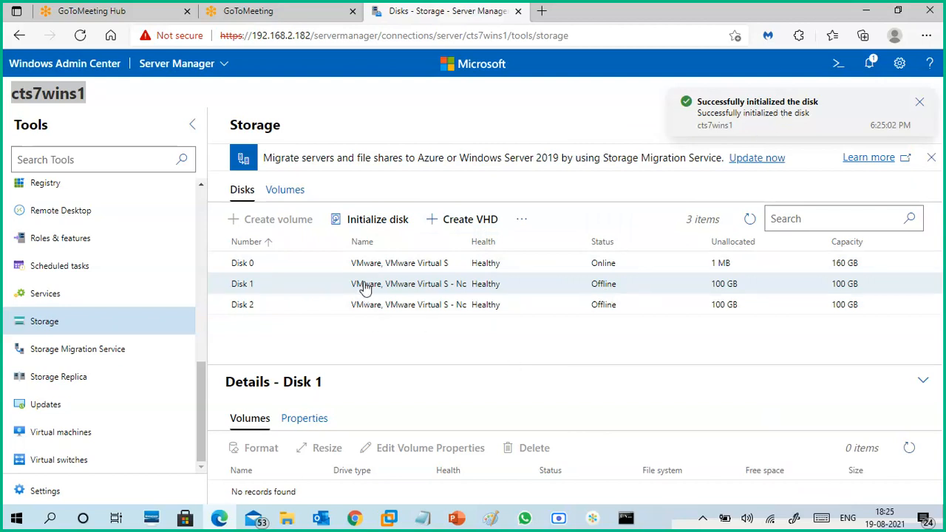
{"action": "left_click", "coordinate": [414, 306]}
{"action": "left_click", "coordinate": [419, 284]}
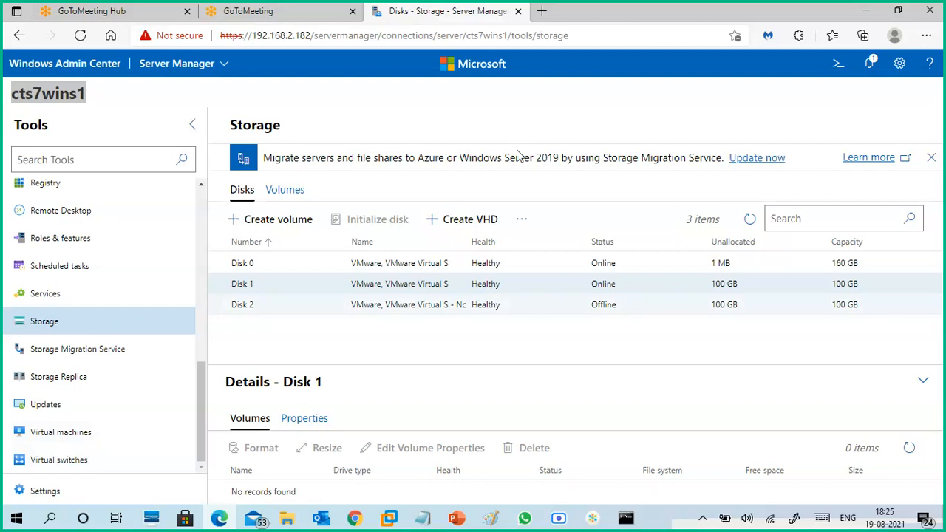
- Open the Virtual machines tool and review the gateway notifications in the Info and All views while it loads
{"action": "left_click", "coordinate": [76, 437]}
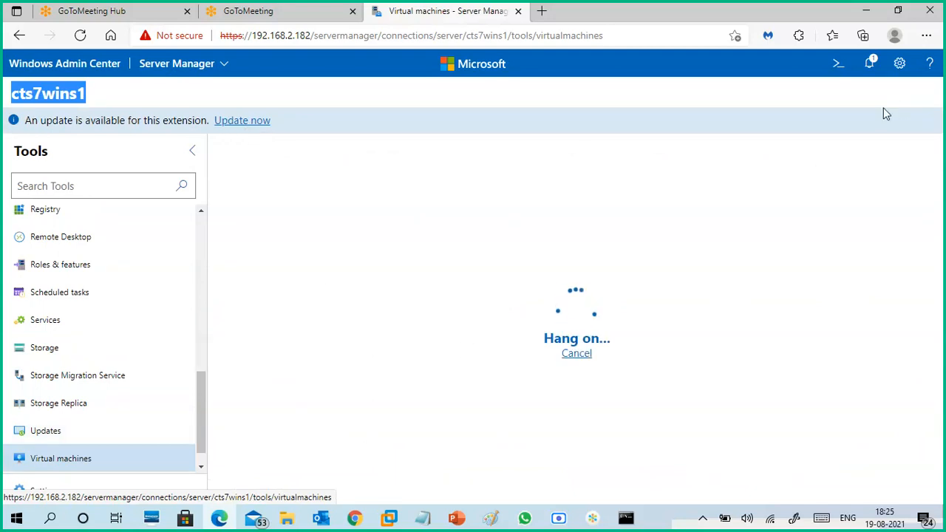
{"action": "left_click", "coordinate": [871, 72]}
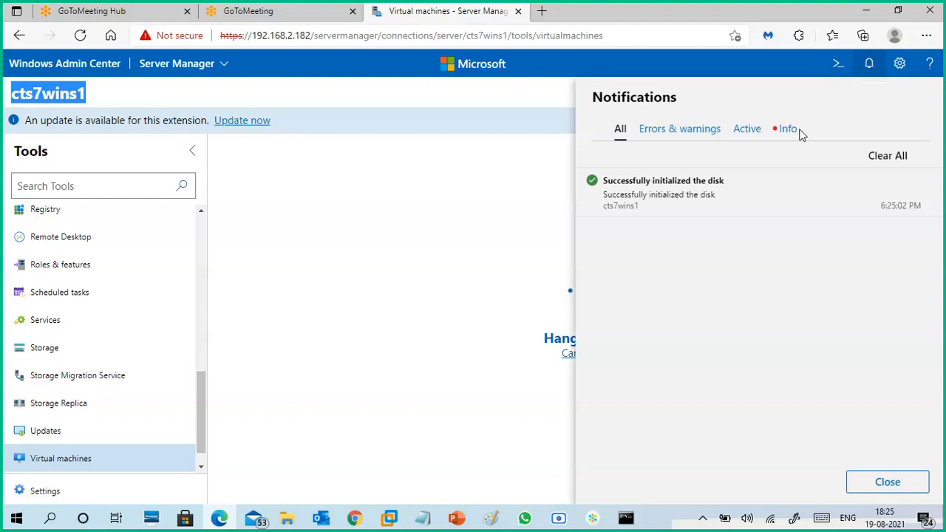
{"action": "left_click", "coordinate": [790, 130]}
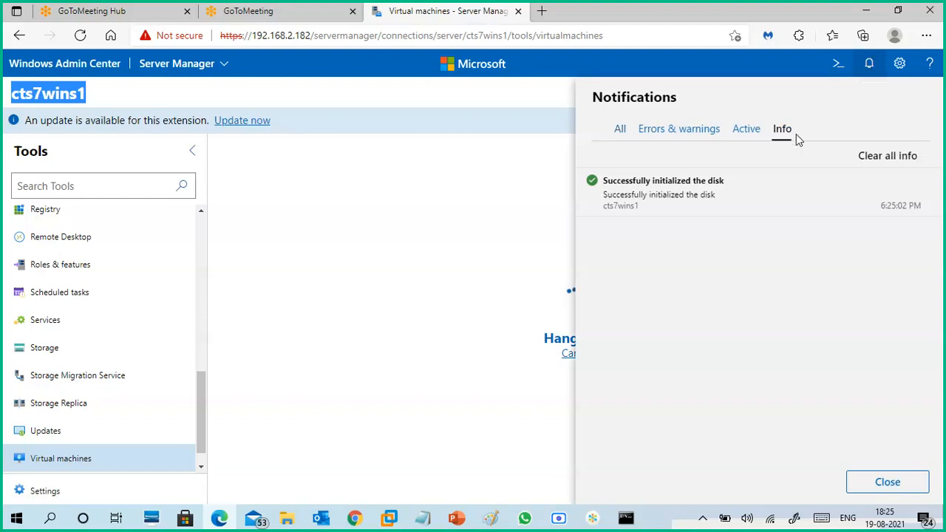
{"action": "left_click", "coordinate": [623, 137]}
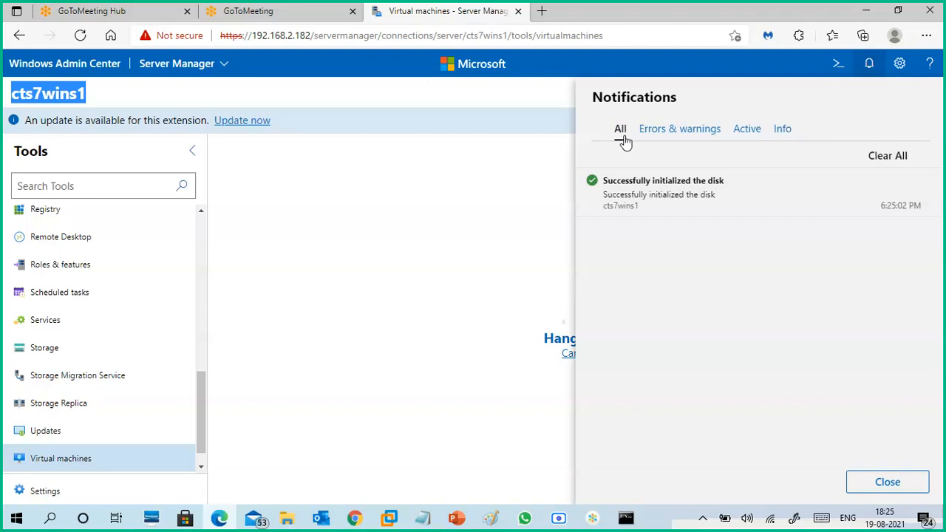
{"action": "left_click", "coordinate": [870, 72]}
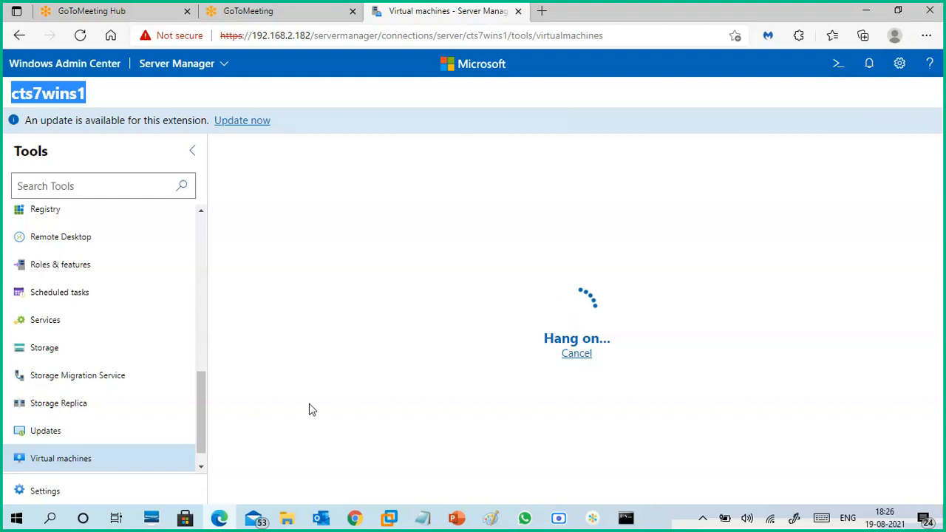
{"action": "left_click", "coordinate": [200, 467]}
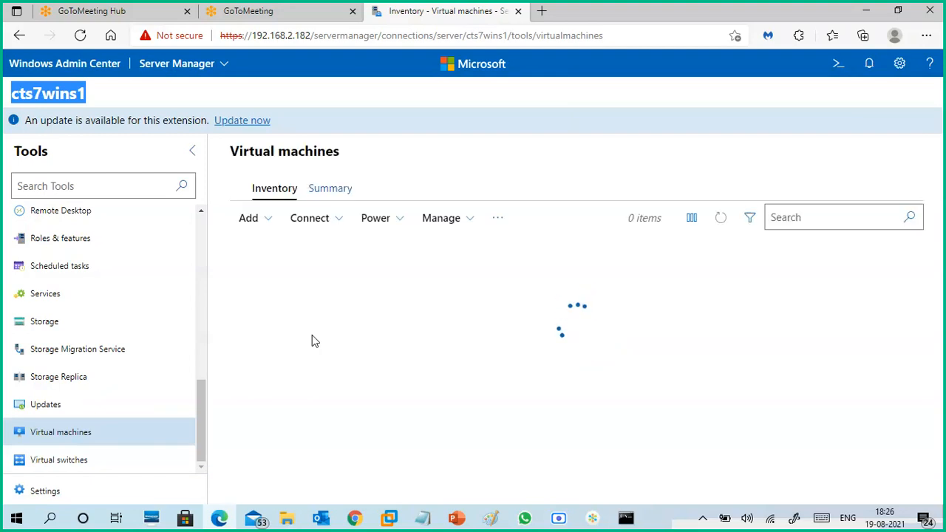
{"action": "left_click", "coordinate": [563, 164]}
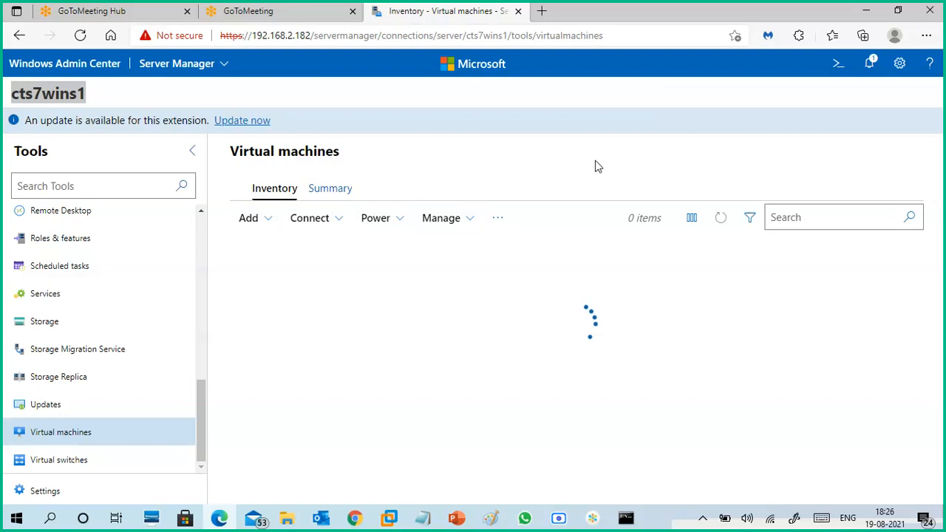
- Switch to the CTS7-WINS1 virtual machine in VMware Workstation and close its Command Prompt and Windows Defender Firewall windows
{"action": "mouse_move", "coordinate": [389, 518]}
{"action": "left_click", "coordinate": [440, 441]}
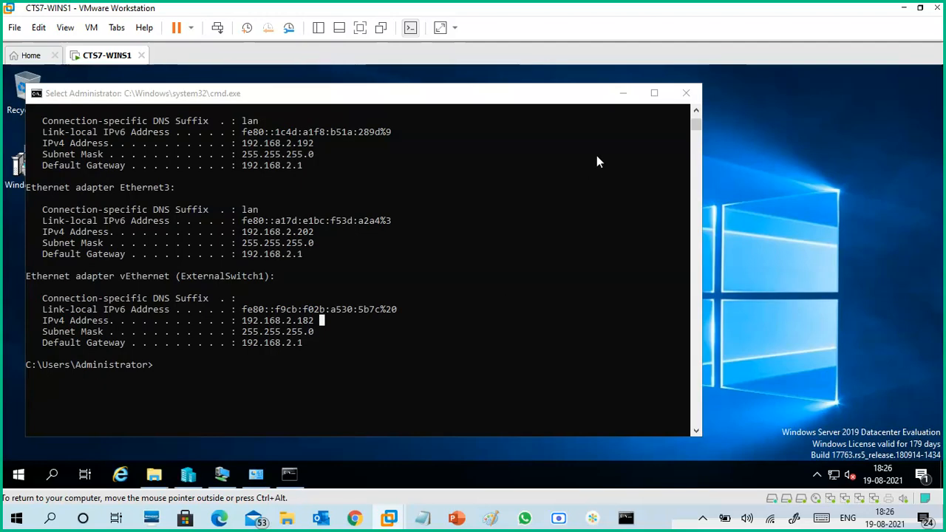
{"action": "left_click", "coordinate": [623, 96]}
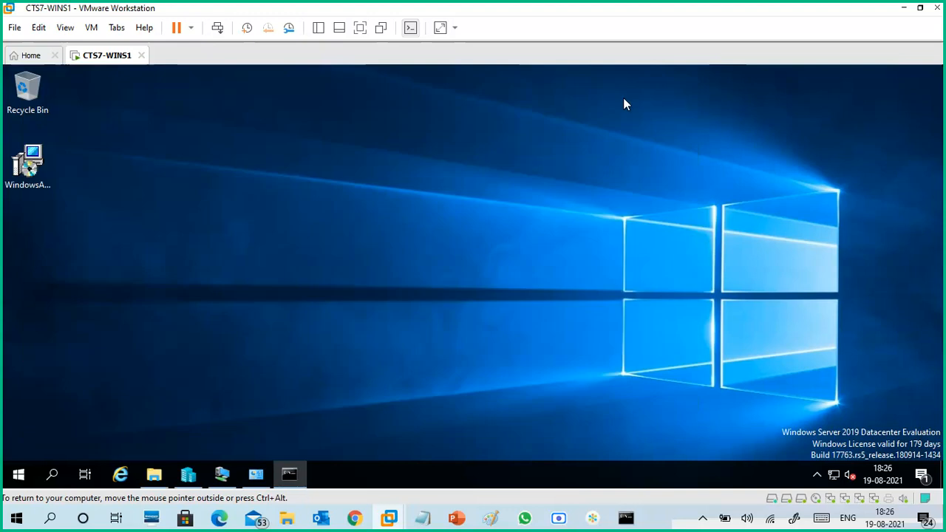
{"action": "left_click", "coordinate": [298, 470]}
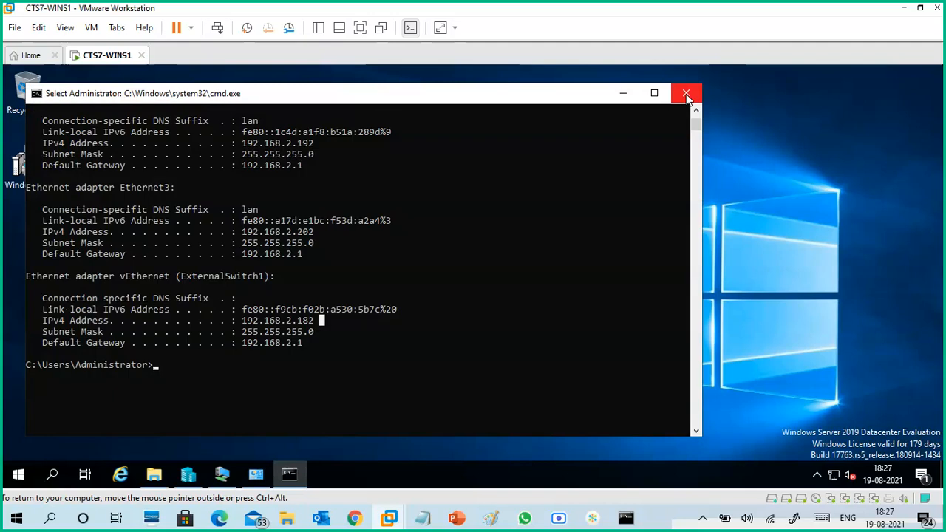
{"action": "left_click", "coordinate": [258, 477]}
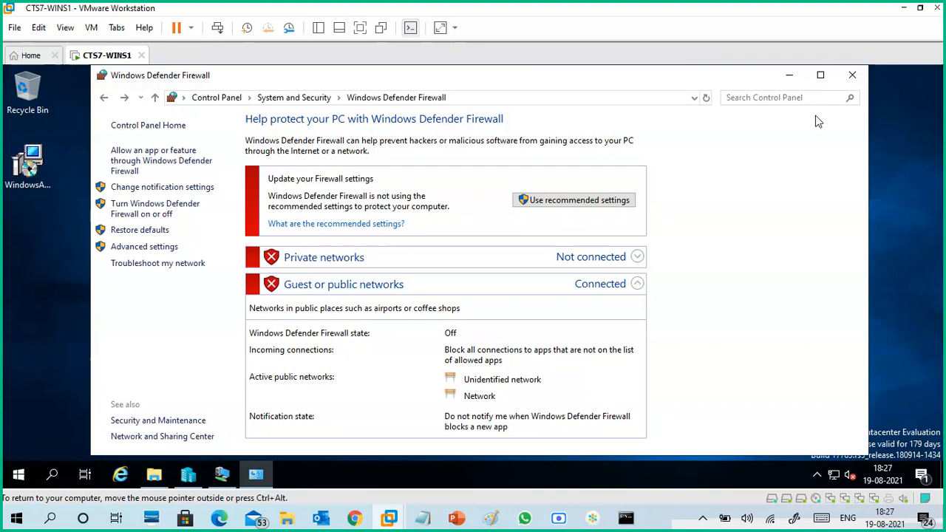
{"action": "left_click", "coordinate": [850, 76]}
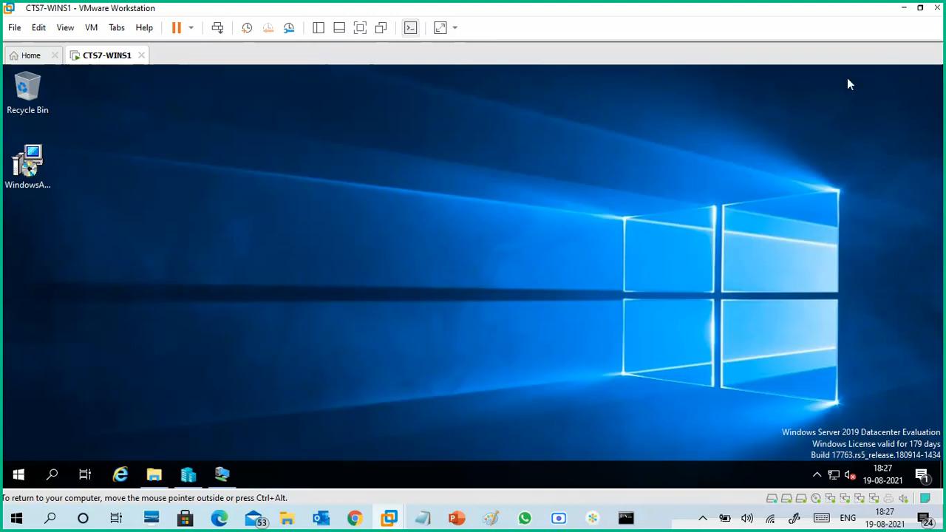
- View the WinServer-core1 connection and the virtual machine list in Hyper-V Manager, minimizing each window after checking it
{"action": "left_click", "coordinate": [222, 474]}
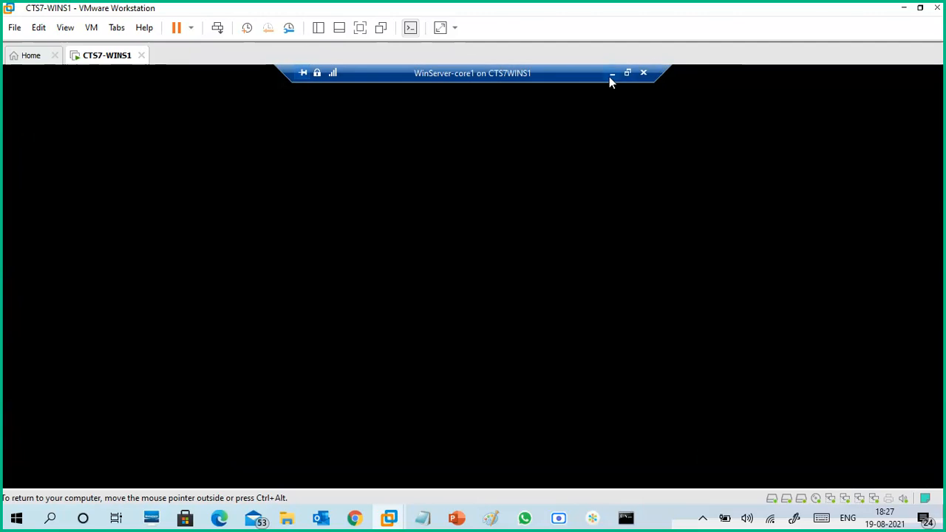
{"action": "left_click", "coordinate": [609, 76]}
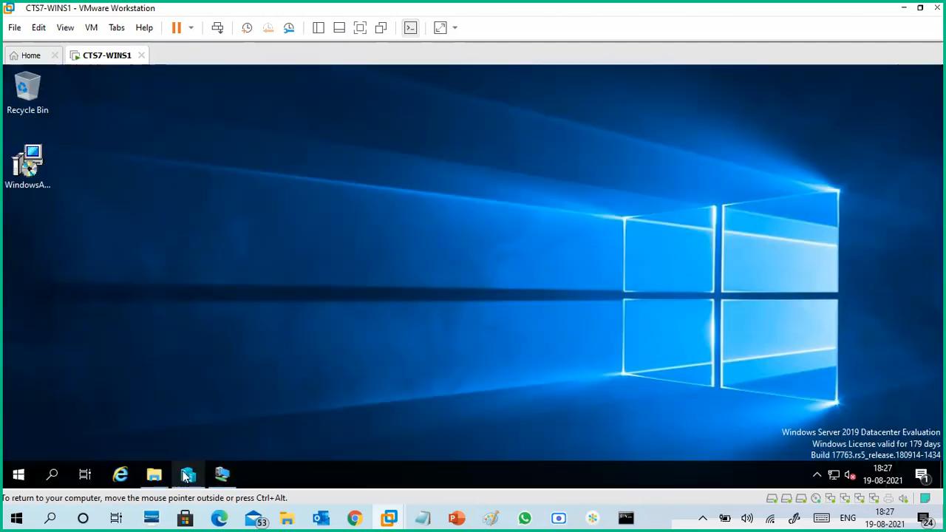
{"action": "left_click", "coordinate": [187, 475]}
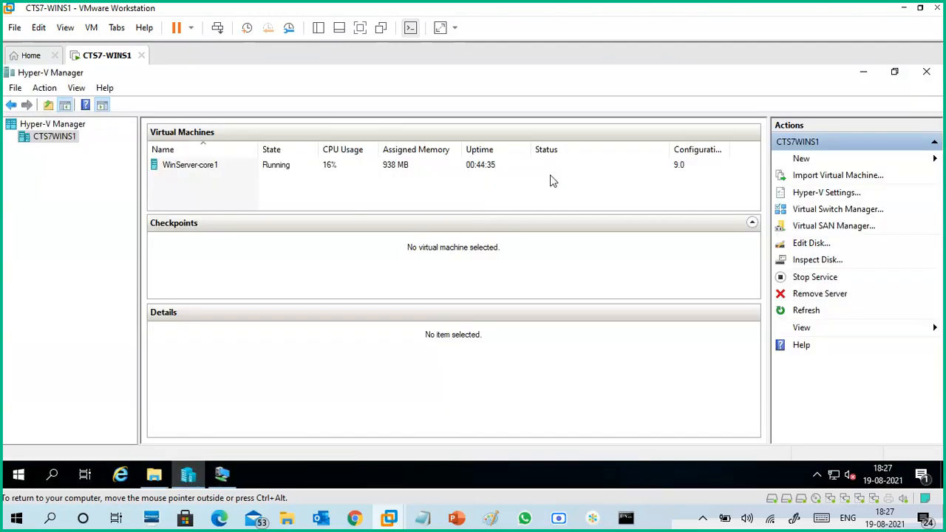
{"action": "left_click", "coordinate": [864, 73]}
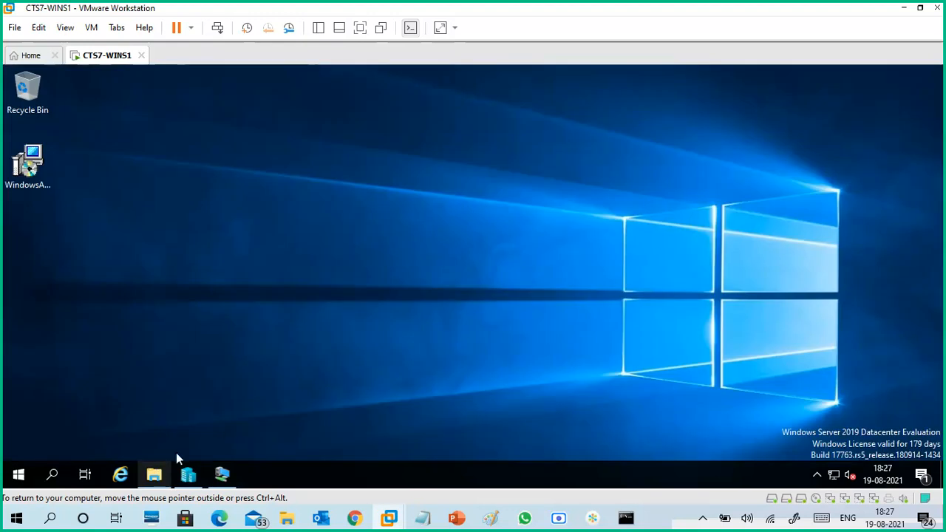
- Return to Windows Admin Center in Edge and submit the cts7wins1 credentials prompt using the Windows account for this connection
{"action": "left_click", "coordinate": [904, 7]}
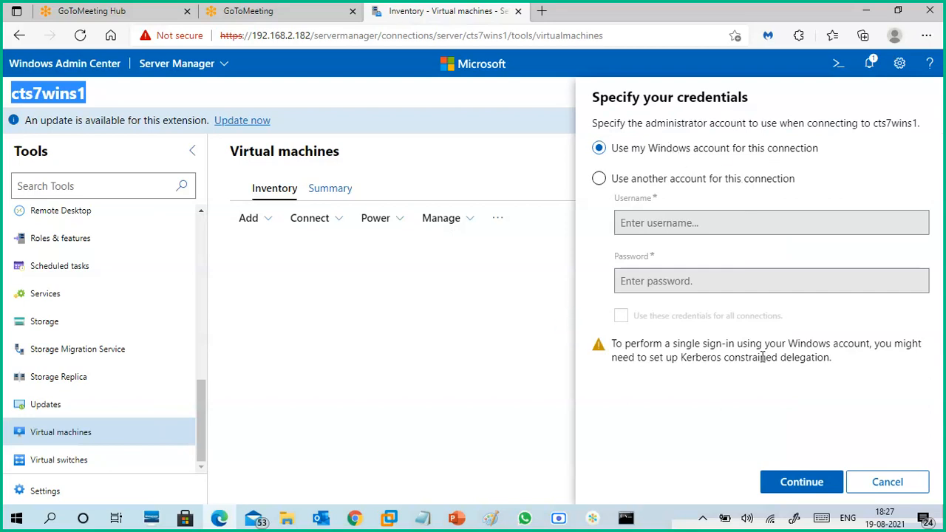
{"action": "left_click", "coordinate": [802, 482]}
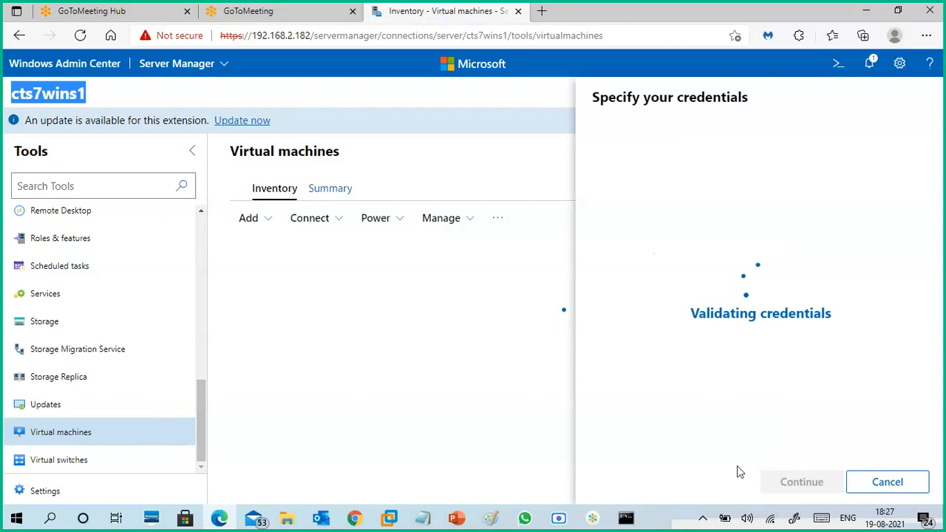
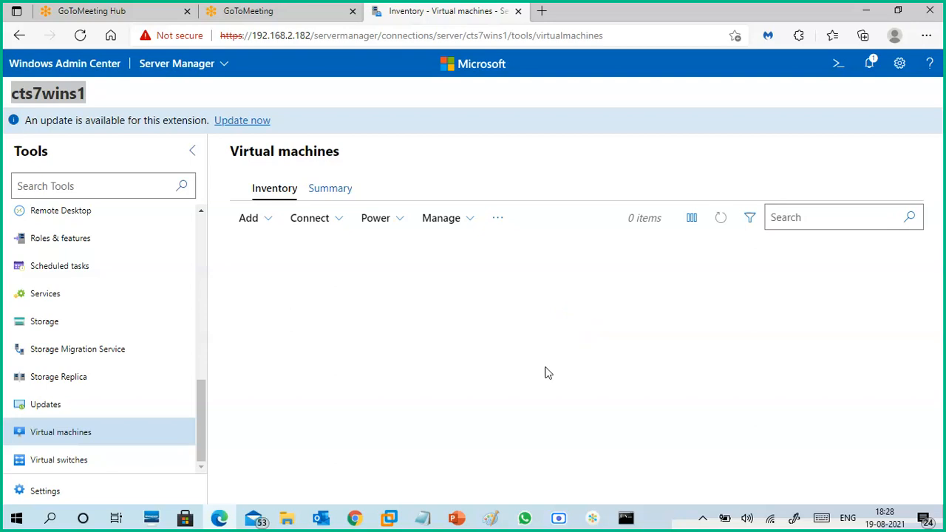
- Submit the cts7wins1 credentials prompt using another account, with the username administrator and the account password
{"action": "left_click_drag", "start_coordinate": [202, 400], "coordinate": [213, 422]}
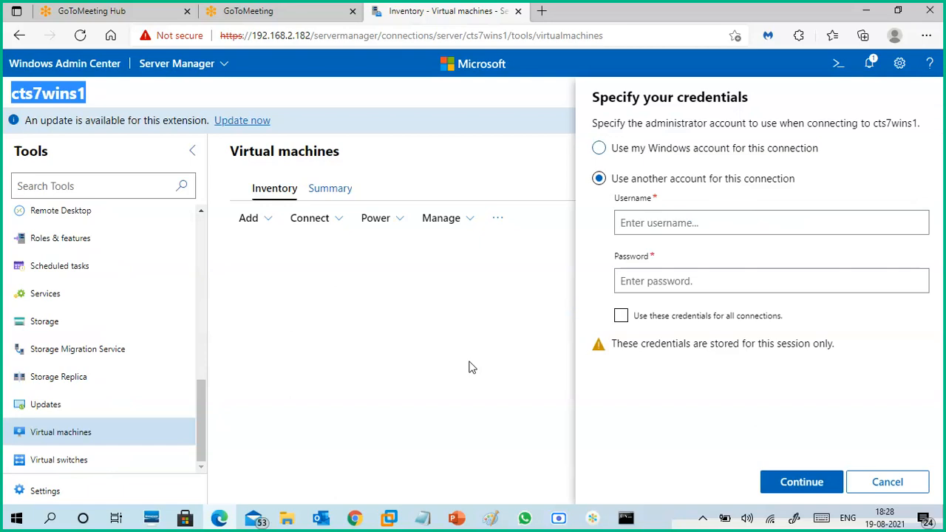
{"action": "left_click", "coordinate": [656, 225]}
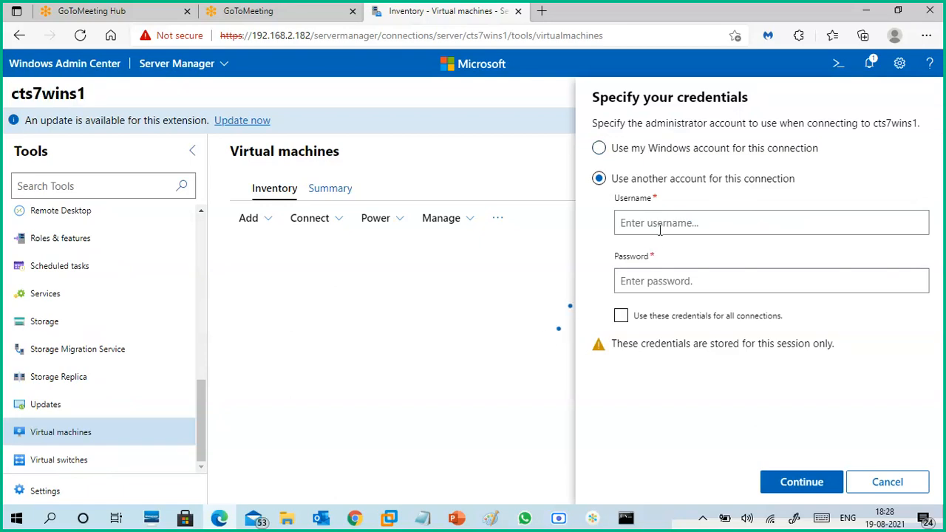
{"action": "type", "text": "administrator"}
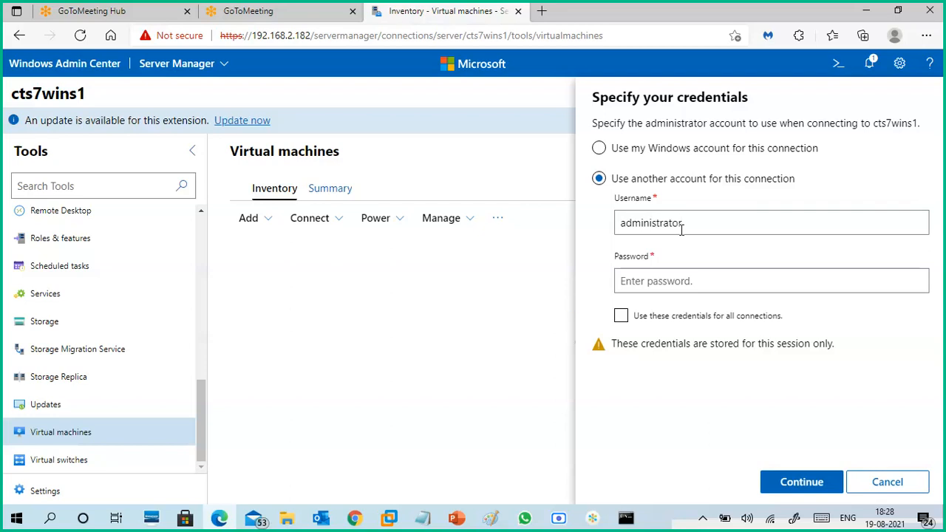
{"action": "key", "text": "Tab"}
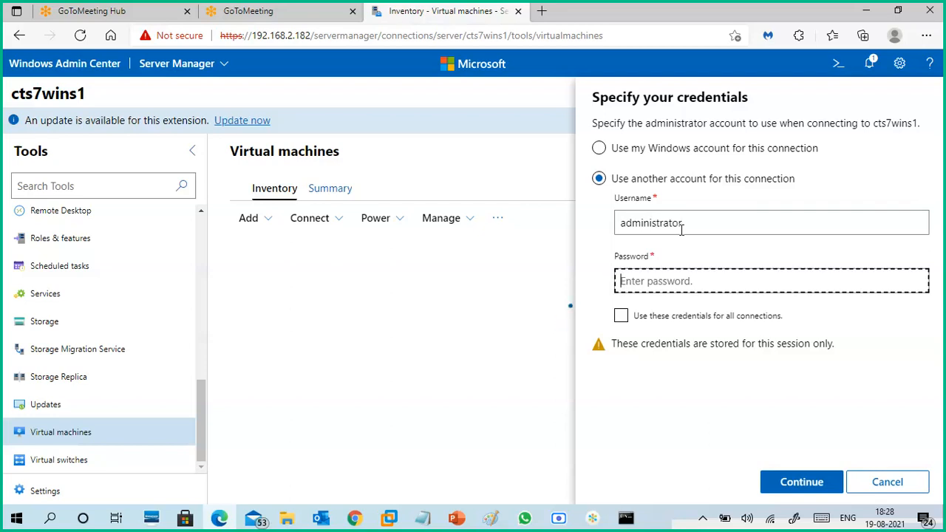
{"action": "type", "text": "•"}
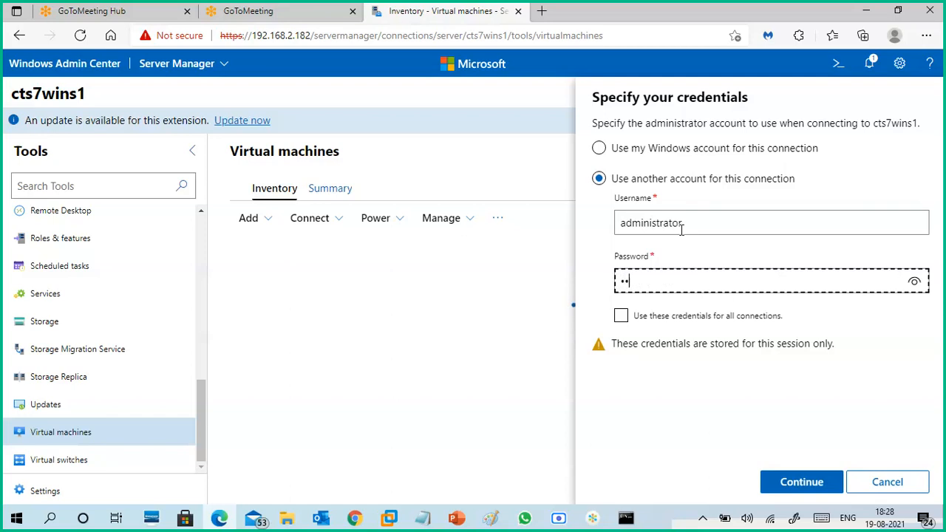
{"action": "type", "text": "••"}
{"action": "key", "text": "BackSpace"}
{"action": "key", "text": "BackSpace"}
{"action": "key", "text": "BackSpace"}
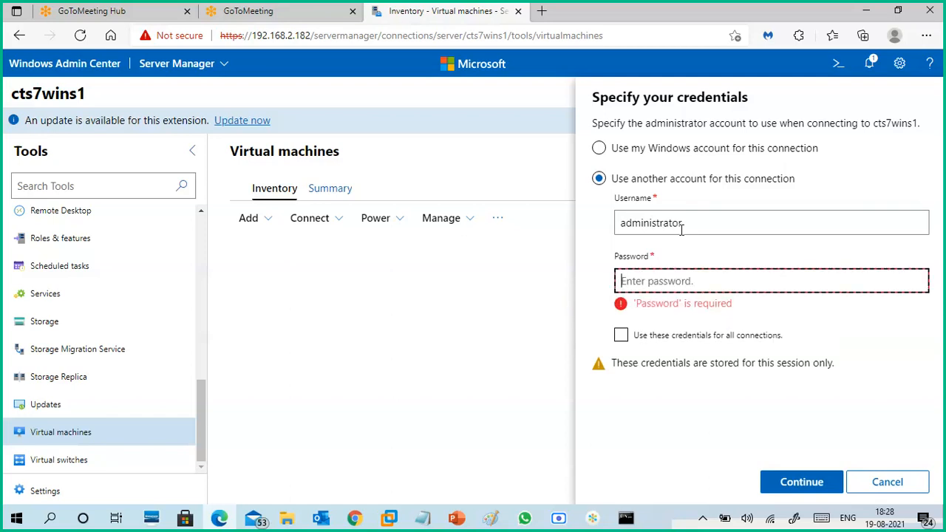
{"action": "type", "text": "••••••••"}
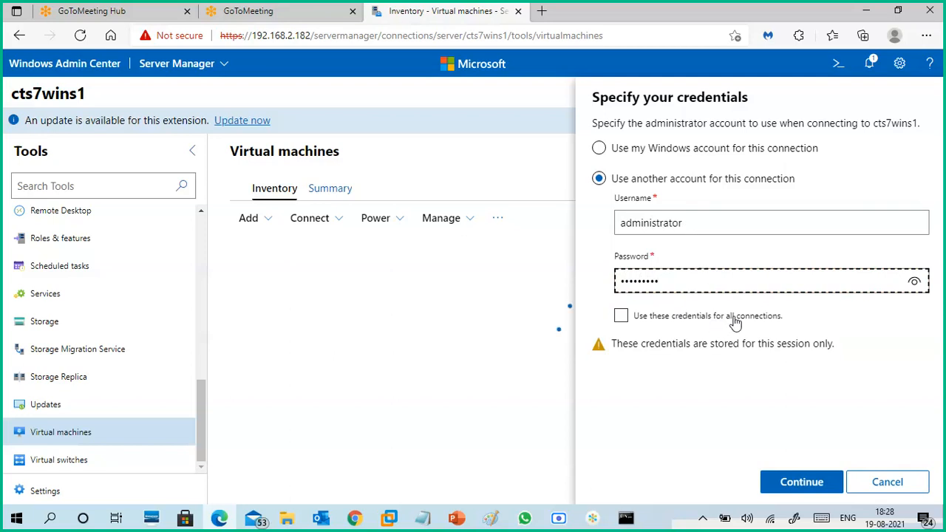
{"action": "left_click", "coordinate": [915, 281]}
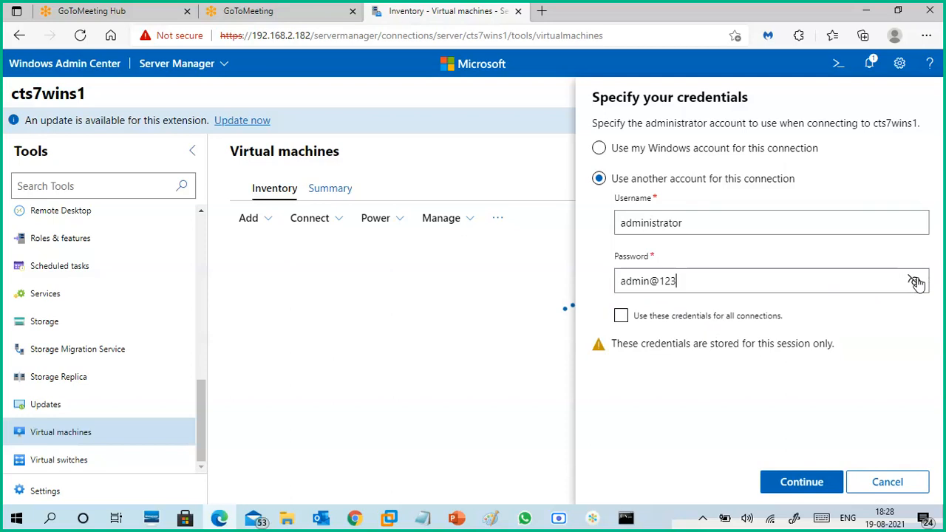
{"action": "left_click", "coordinate": [772, 480]}
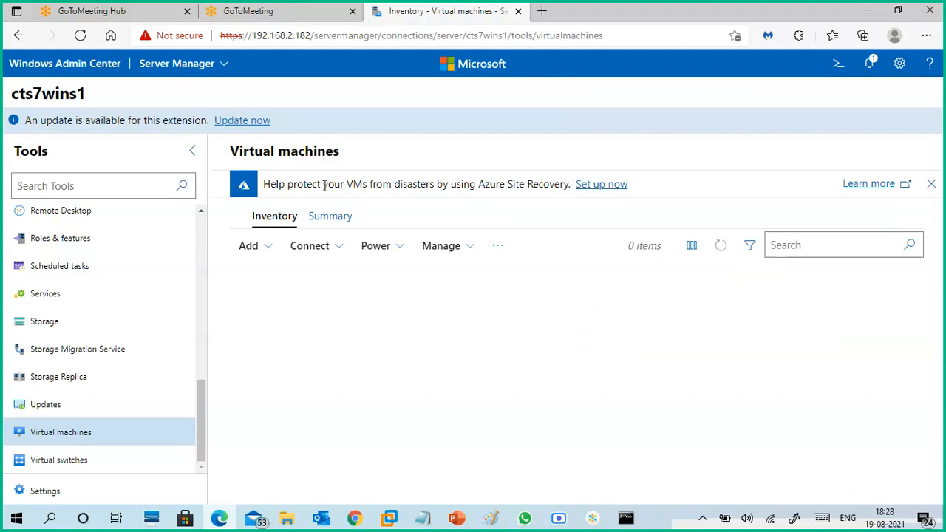
{"action": "left_click_drag", "start_coordinate": [269, 184], "coordinate": [518, 259]}
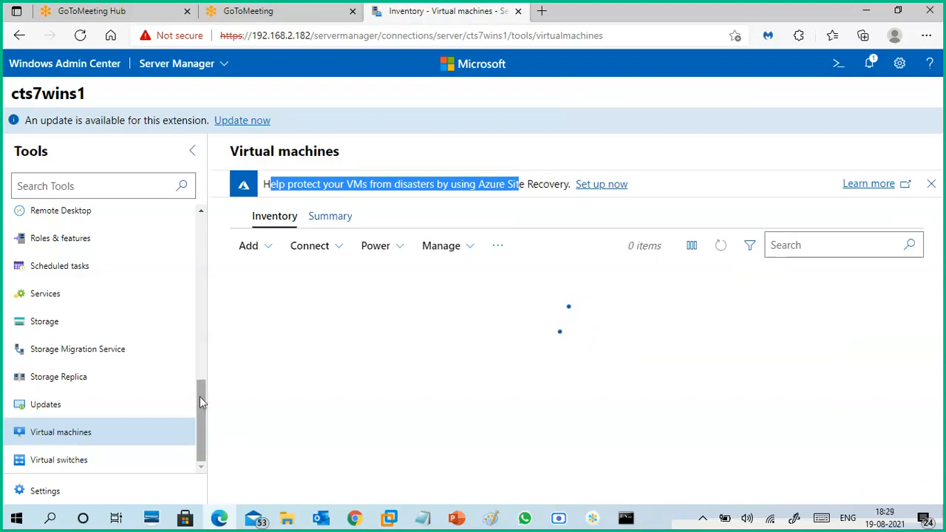
{"action": "left_click_drag", "start_coordinate": [200, 396], "coordinate": [207, 225]}
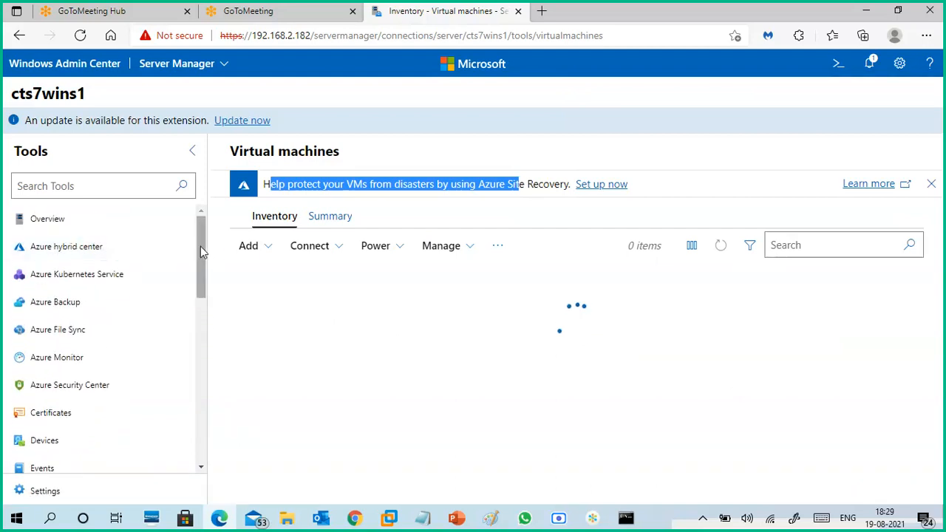
{"action": "left_click_drag", "start_coordinate": [200, 249], "coordinate": [211, 433]}
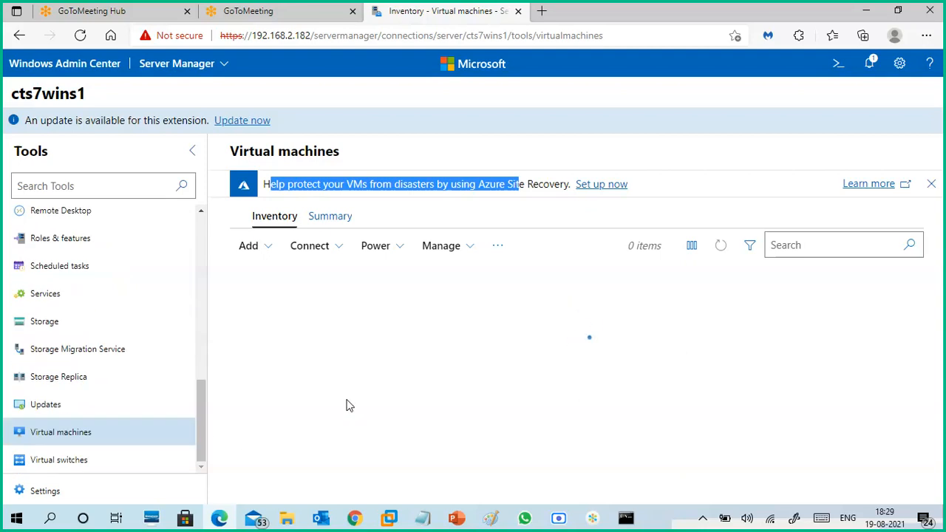
{"action": "left_click_drag", "start_coordinate": [201, 405], "coordinate": [201, 216]}
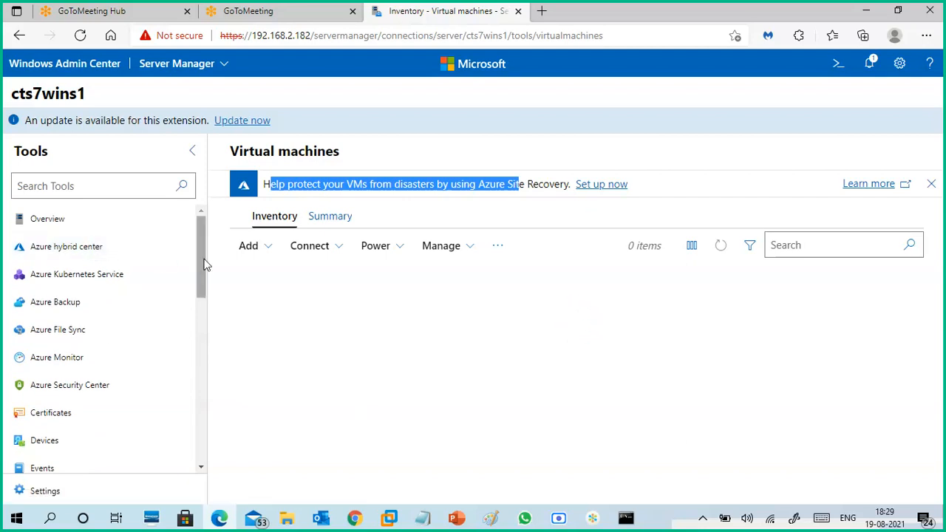
{"action": "left_click_drag", "start_coordinate": [204, 268], "coordinate": [208, 448]}
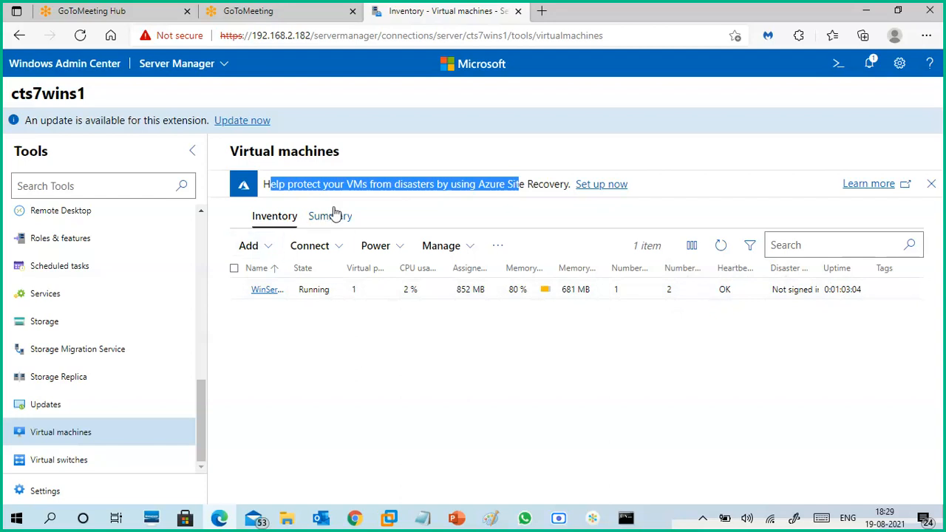
- Open the WinServer-core1 virtual machine's details and check its related Networks, Server and VHDs views
{"action": "left_click", "coordinate": [268, 295]}
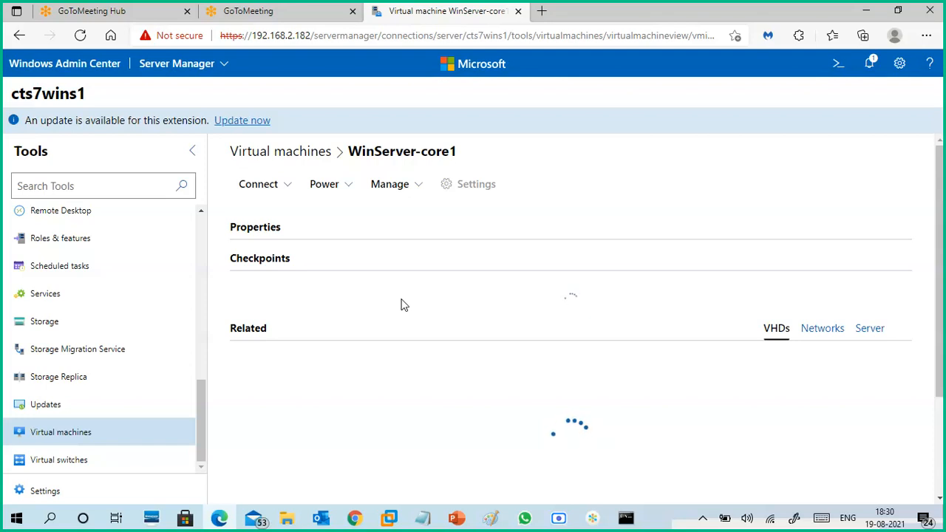
{"action": "left_click", "coordinate": [821, 334]}
{"action": "left_click", "coordinate": [869, 334]}
{"action": "left_click", "coordinate": [820, 334]}
{"action": "left_click", "coordinate": [782, 334]}
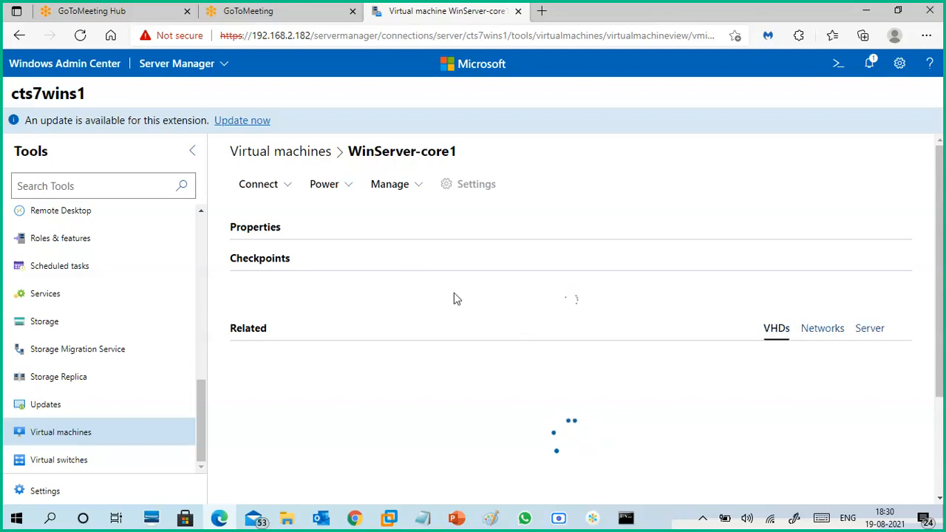
- Review the Connect, Power and Manage options available for WinServer-core1
{"action": "left_click", "coordinate": [287, 188]}
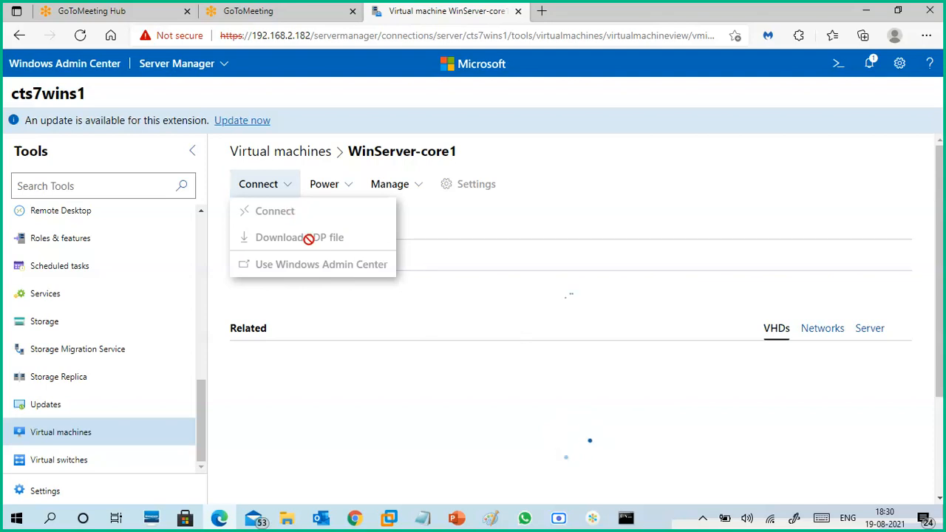
{"action": "left_click", "coordinate": [350, 191]}
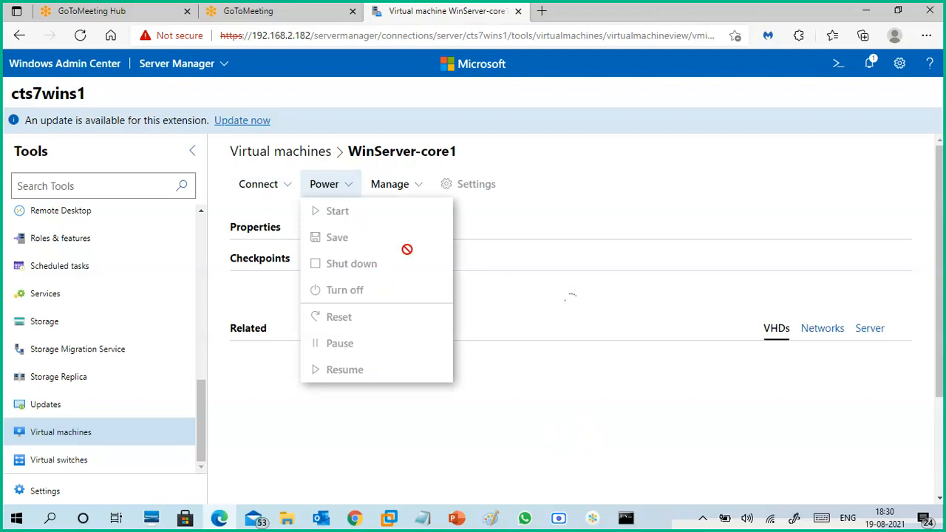
{"action": "left_click", "coordinate": [413, 186]}
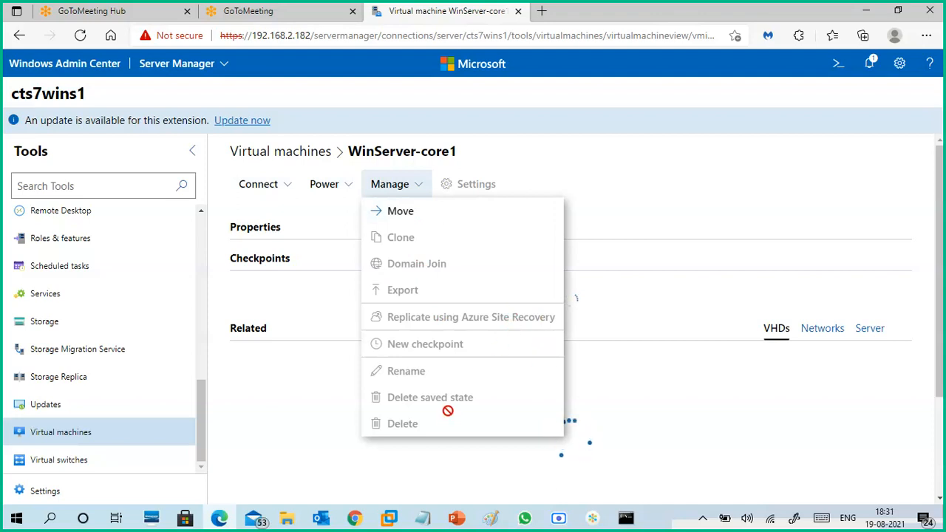
- Switch to the 19-08.txt notes in Notepad and review the Live Migration section
{"action": "left_click", "coordinate": [434, 521]}
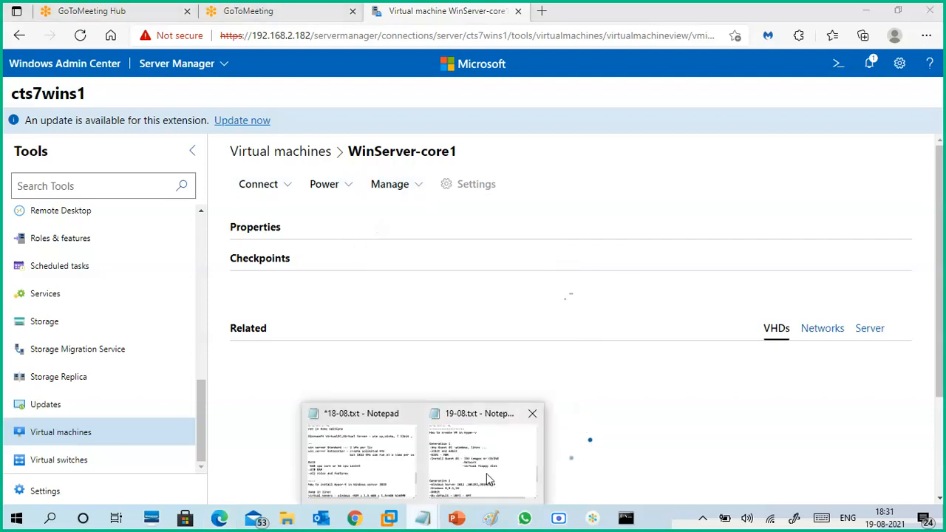
{"action": "left_click", "coordinate": [488, 477]}
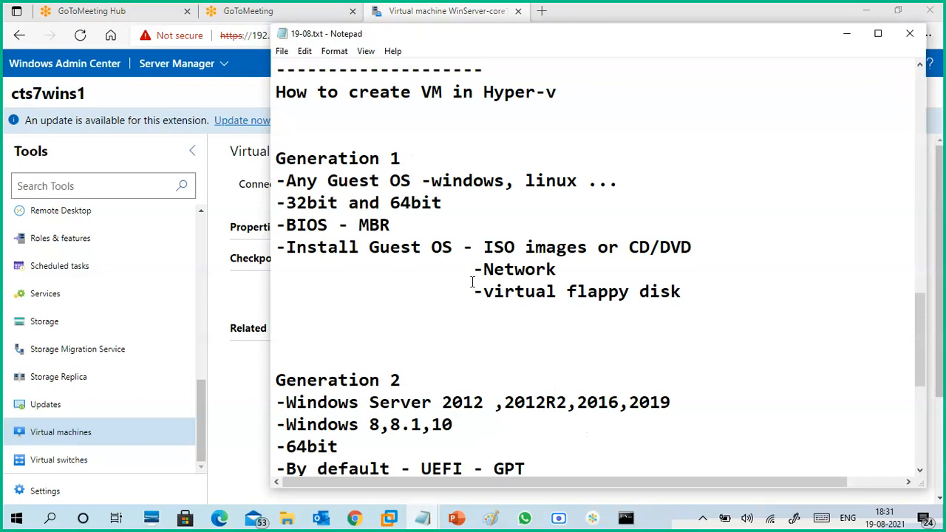
{"action": "scroll", "coordinate": [486, 306], "scroll_direction": "down", "scroll_amount": 4}
{"action": "scroll", "coordinate": [489, 303], "scroll_direction": "up", "scroll_amount": 10}
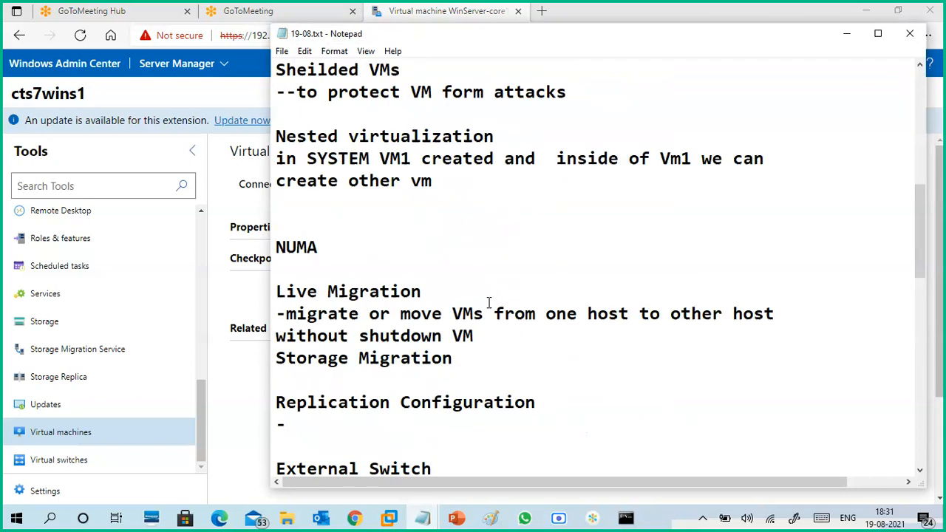
{"action": "scroll", "coordinate": [488, 299], "scroll_direction": "up", "scroll_amount": 7}
{"action": "scroll", "coordinate": [488, 297], "scroll_direction": "down", "scroll_amount": 8}
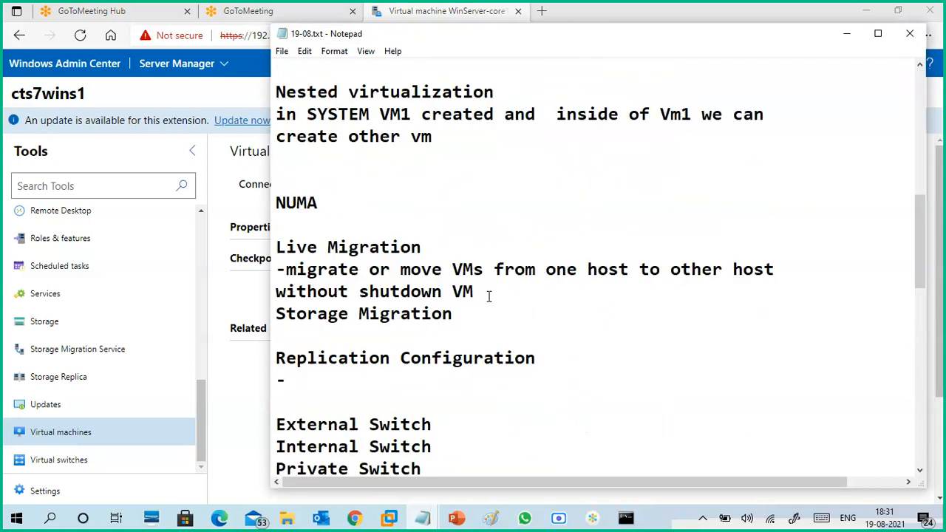
{"action": "left_click_drag", "start_coordinate": [421, 248], "coordinate": [275, 253]}
{"action": "left_click", "coordinate": [404, 291]}
{"action": "scroll", "coordinate": [510, 348], "scroll_direction": "down", "scroll_amount": 10}
- Add the line "export/import or cold migration" below "check point" in the notes, and minimize Notepad
{"action": "left_click", "coordinate": [452, 427]}
{"action": "key", "text": "Return"}
{"action": "key", "text": "Return"}
{"action": "key", "text": "Return"}
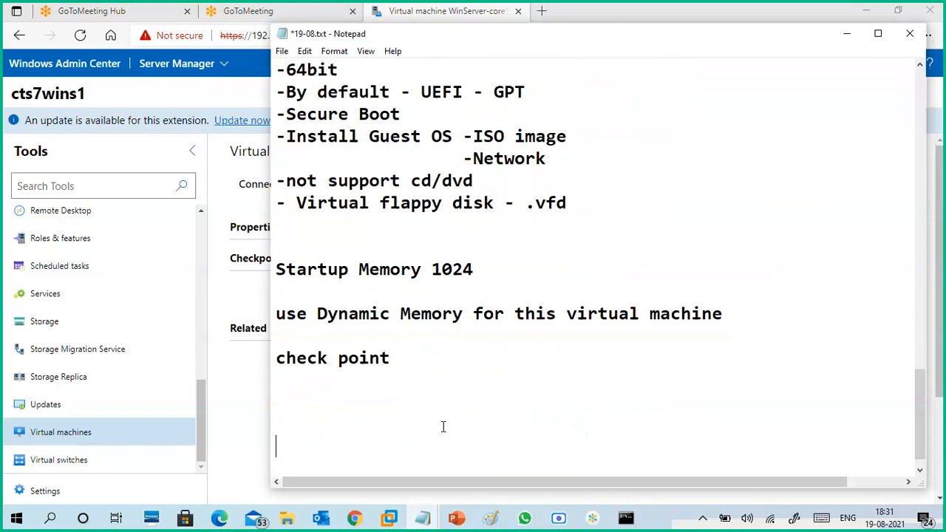
{"action": "key", "text": "Return"}
{"action": "key", "text": "Return"}
{"action": "key", "text": "Return"}
{"action": "key", "text": "Return"}
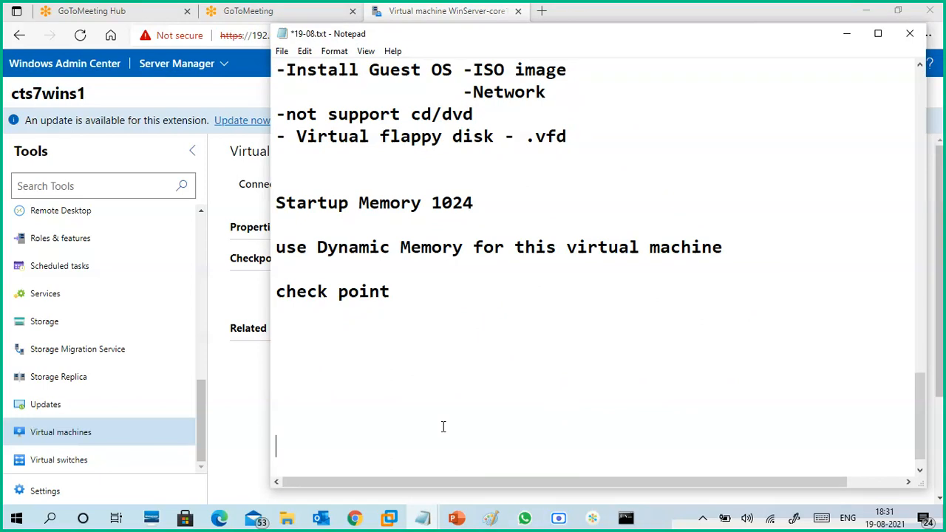
{"action": "left_click", "coordinate": [374, 355]}
{"action": "type", "text": "export/"}
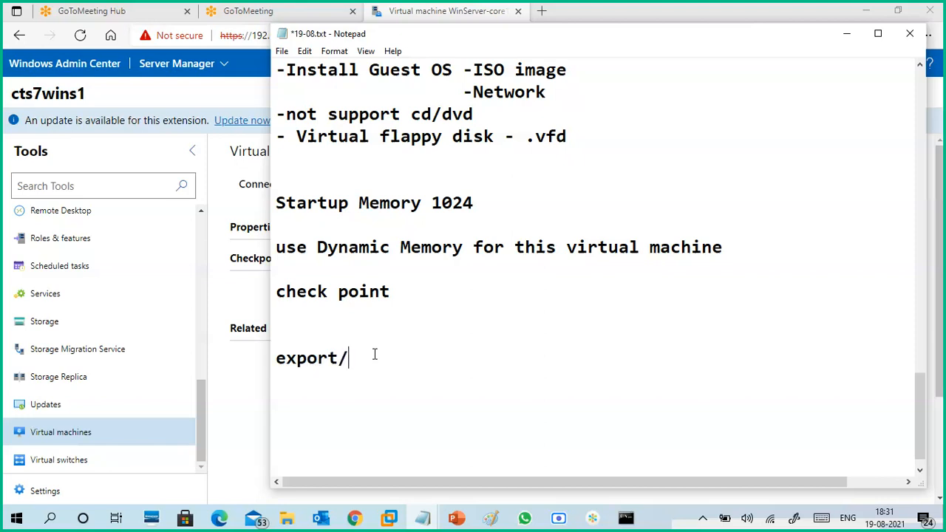
{"action": "type", "text": "import "}
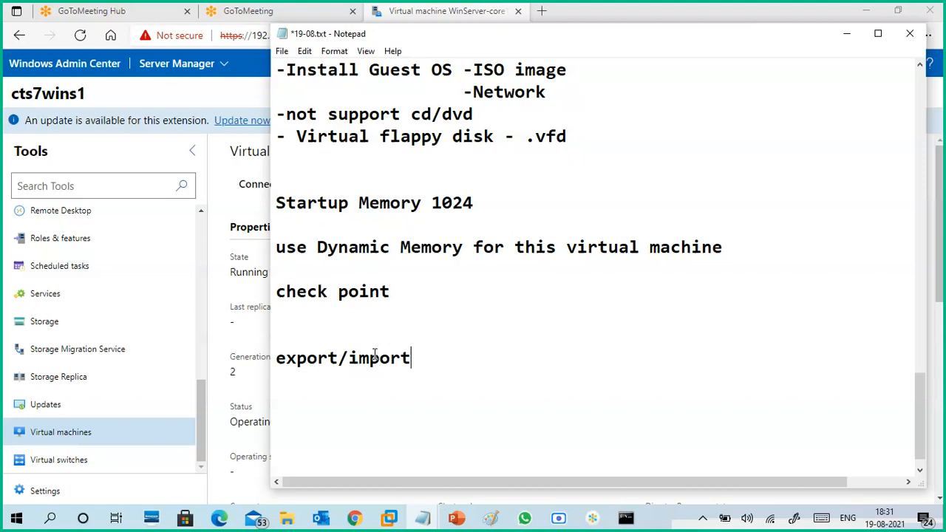
{"action": "type", "text": "or cold m"}
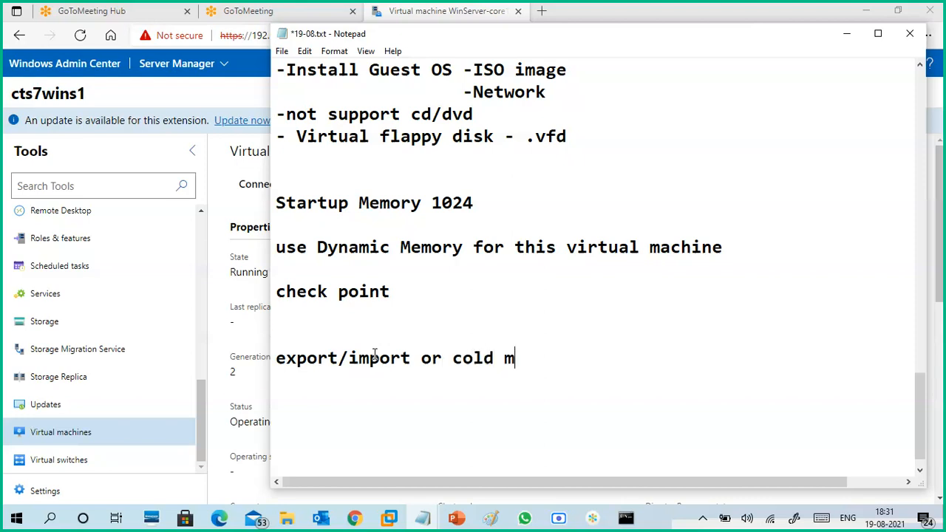
{"action": "type", "text": "igrati"}
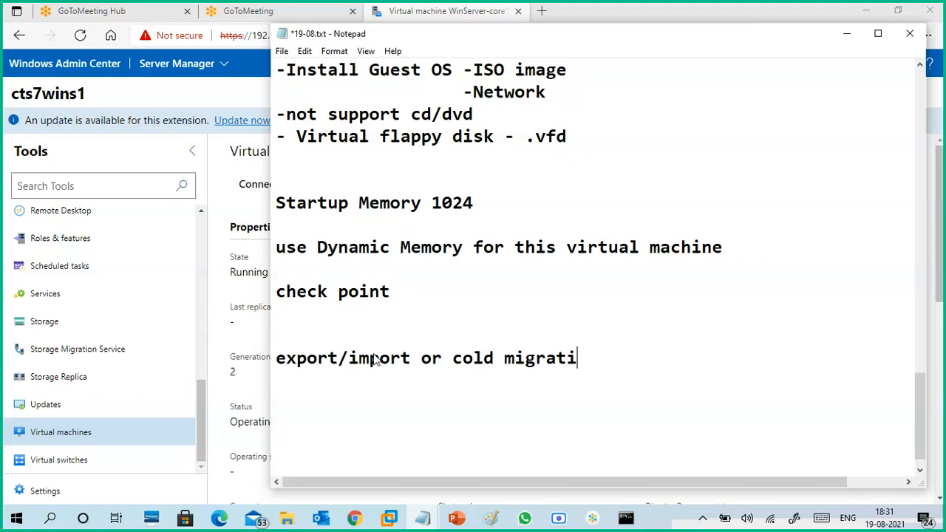
{"action": "type", "text": "on??"}
{"action": "left_click", "coordinate": [845, 34]}
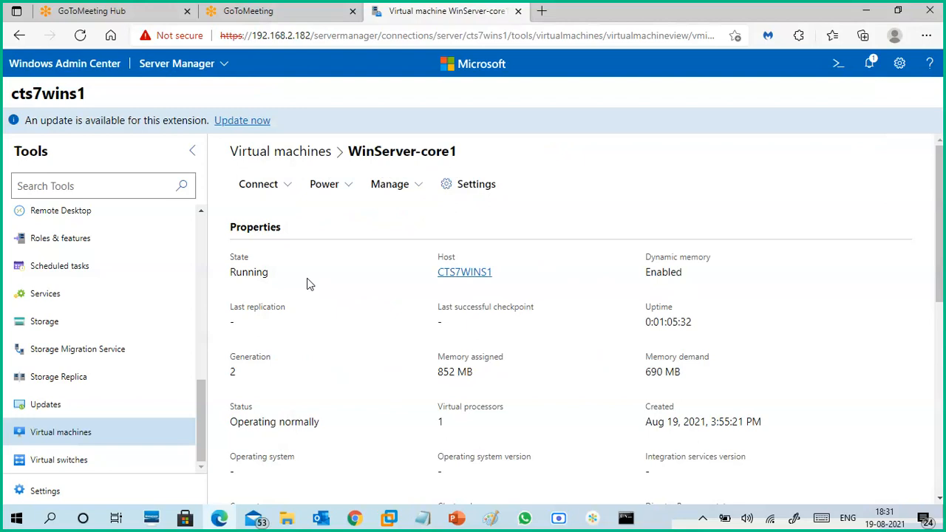
- Examine WinServer-core1's properties, checkpoints, related and performance sections, and its Power and Manage options
{"action": "scroll", "coordinate": [592, 355], "scroll_direction": "down", "scroll_amount": 3}
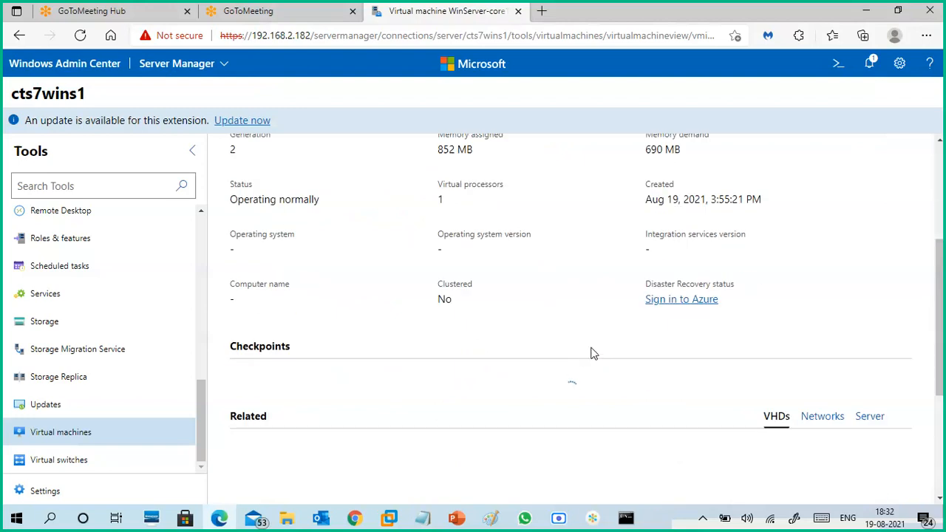
{"action": "scroll", "coordinate": [600, 356], "scroll_direction": "down", "scroll_amount": 3}
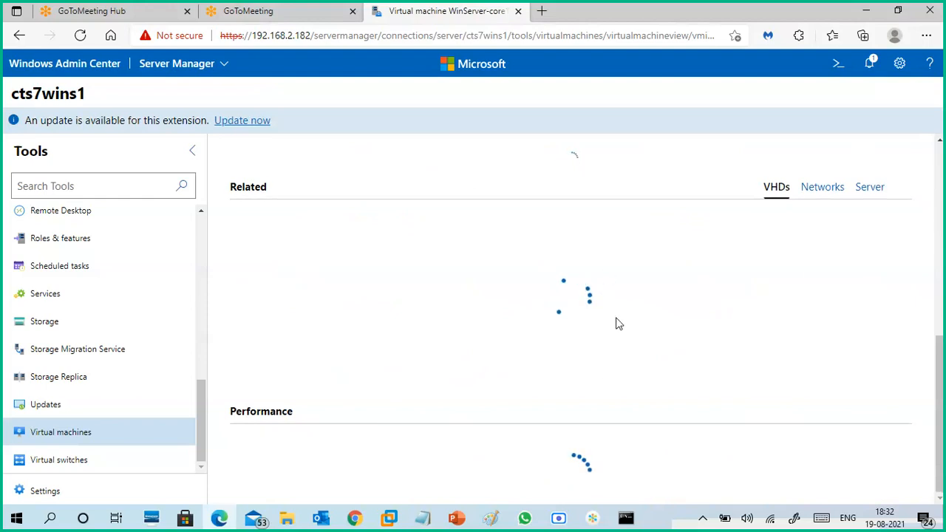
{"action": "scroll", "coordinate": [613, 322], "scroll_direction": "up", "scroll_amount": 6}
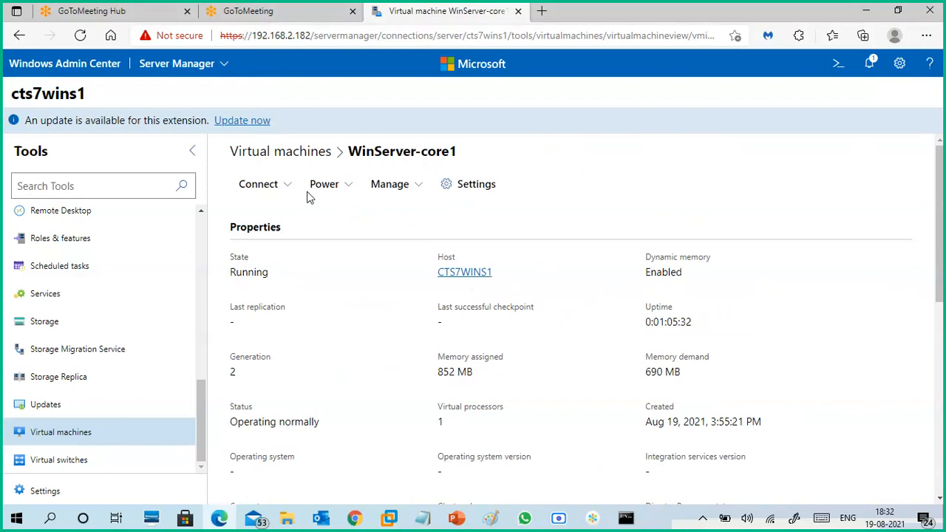
{"action": "left_click", "coordinate": [347, 191]}
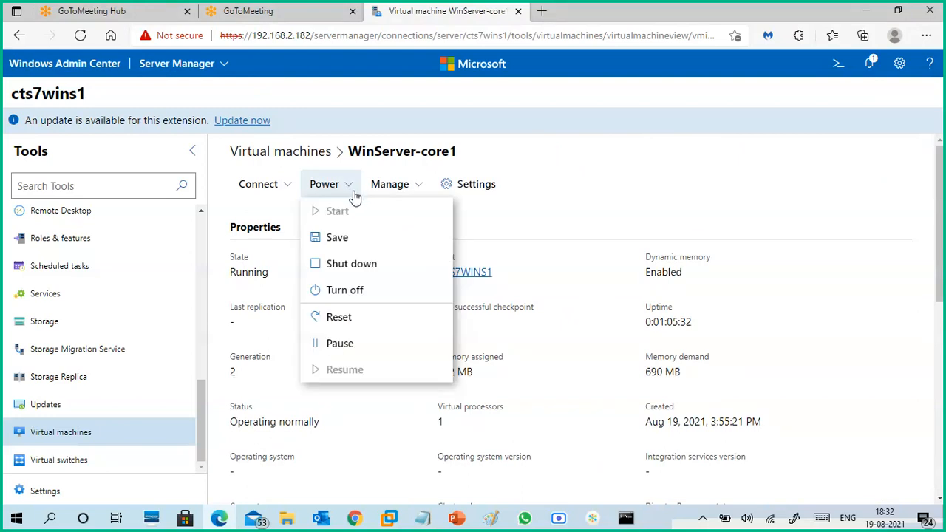
{"action": "left_click", "coordinate": [411, 187]}
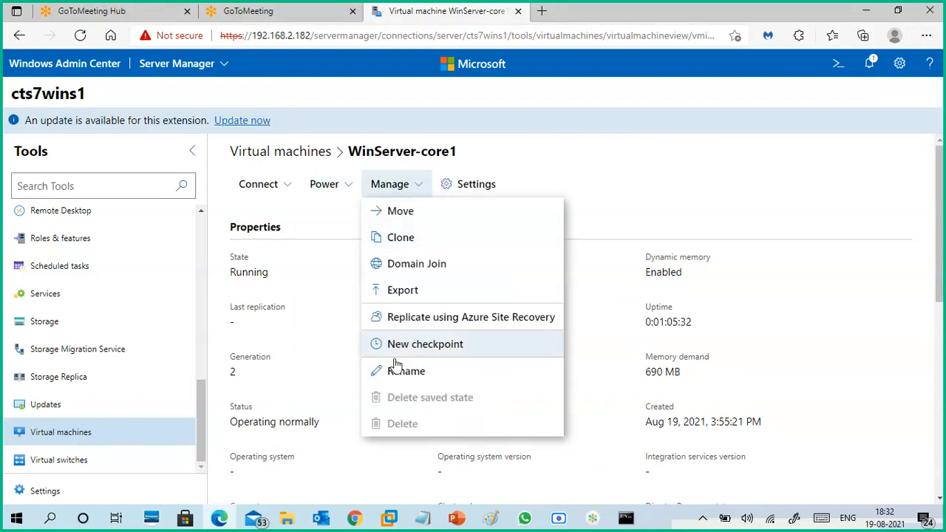
- Add the line "Clone" below the export/import line in the 19-08.txt notes in Notepad, and minimize Notepad
{"action": "left_click", "coordinate": [603, 199]}
{"action": "left_click", "coordinate": [407, 194]}
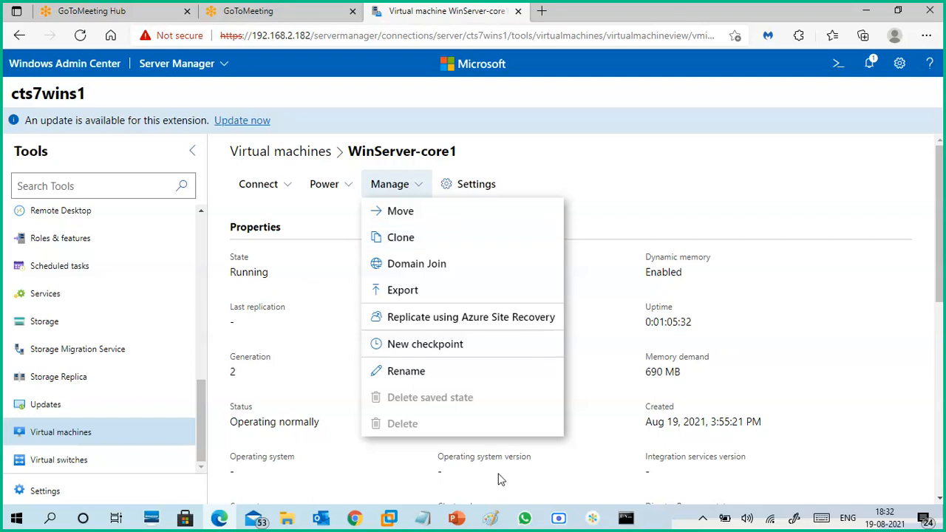
{"action": "left_click", "coordinate": [423, 517]}
{"action": "left_click", "coordinate": [374, 462]}
{"action": "scroll", "coordinate": [505, 351], "scroll_direction": "down", "scroll_amount": 1}
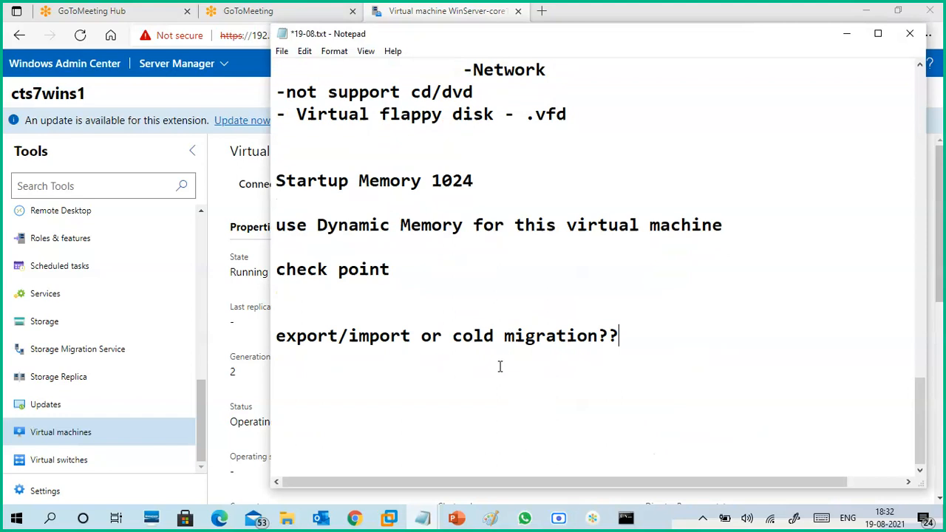
{"action": "left_click", "coordinate": [362, 378]}
{"action": "type", "text": "Clone"}
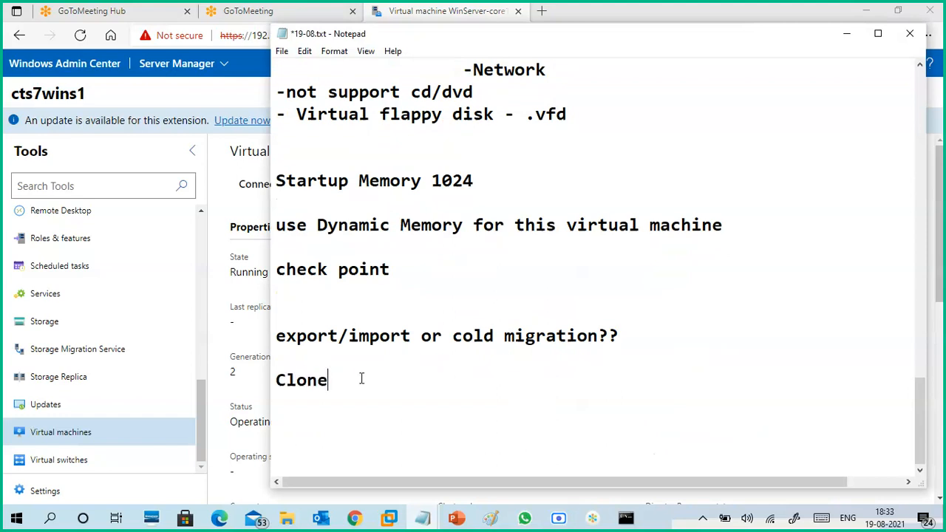
{"action": "left_click", "coordinate": [848, 33]}
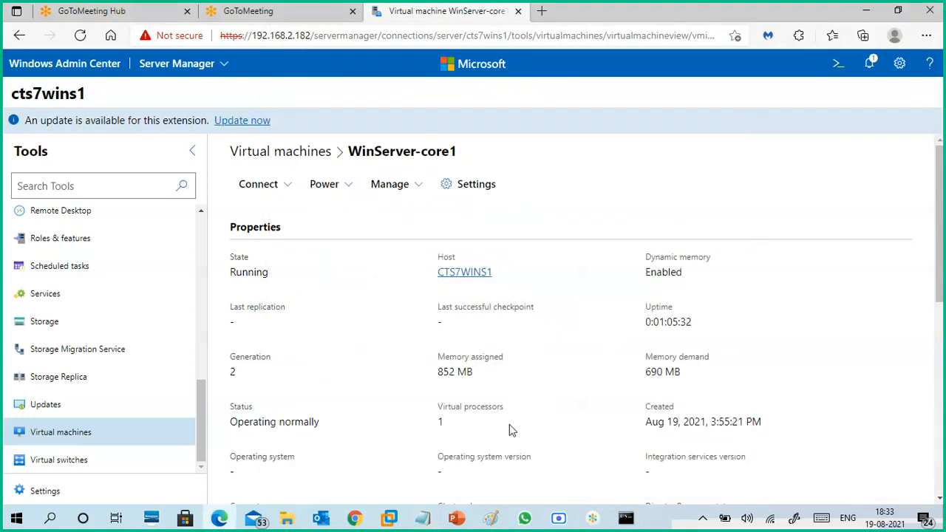
- Append "???" to the "check point" line in the Notepad notes, and minimize Notepad
{"action": "left_click", "coordinate": [428, 520]}
{"action": "left_click", "coordinate": [485, 464]}
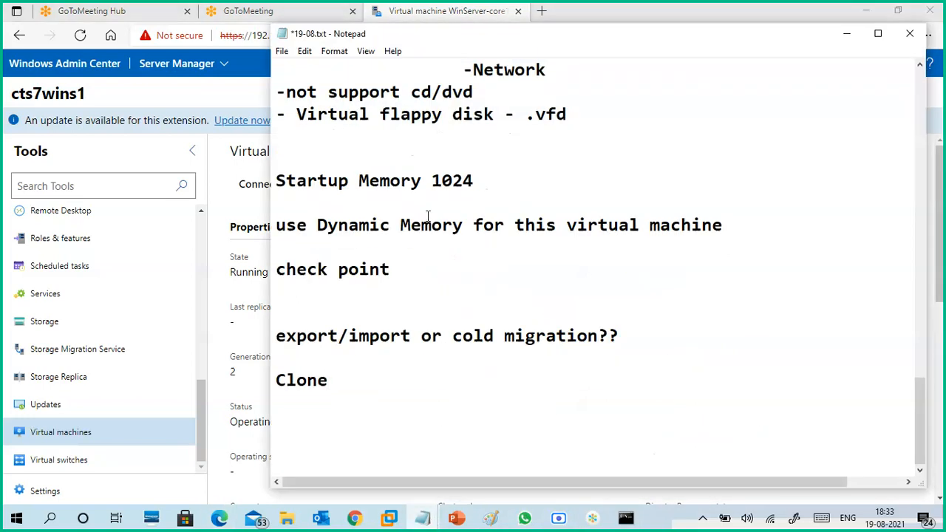
{"action": "left_click_drag", "start_coordinate": [391, 269], "coordinate": [274, 267]}
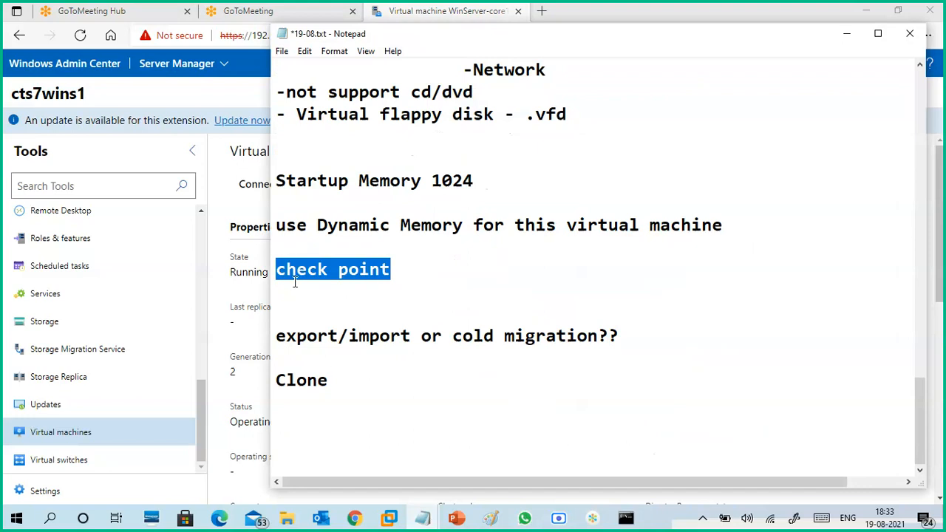
{"action": "left_click", "coordinate": [404, 269]}
{"action": "type", "text": "???"}
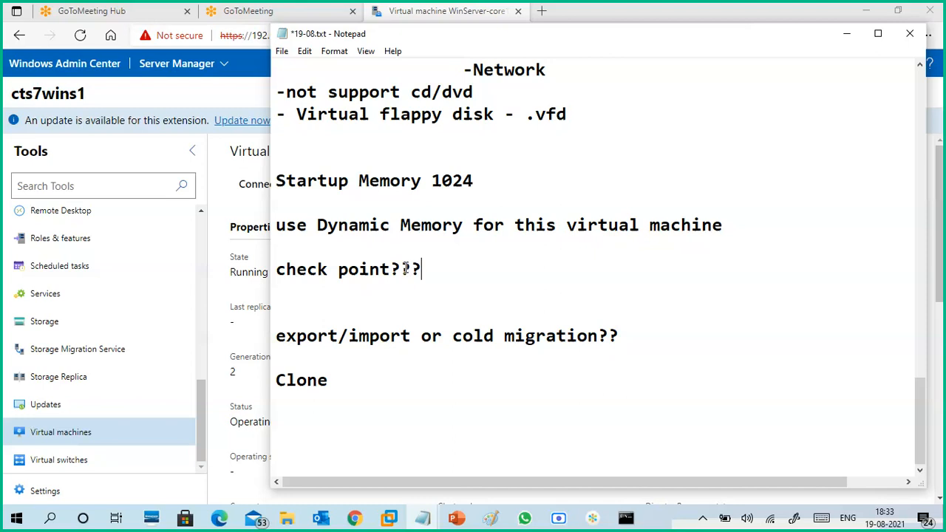
{"action": "left_click", "coordinate": [847, 33]}
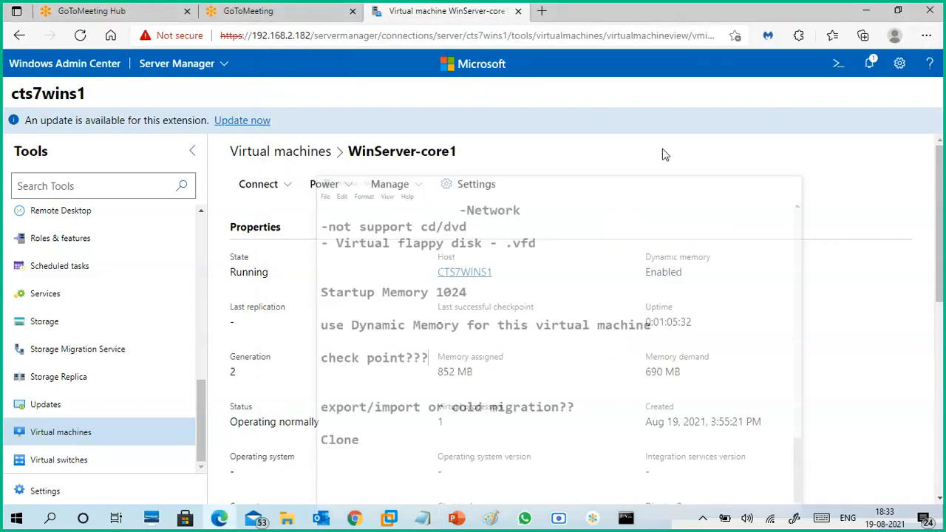
- Review WinServer-core1's Manage options and its related VHDs, Networks and Server sections
{"action": "left_click", "coordinate": [418, 190]}
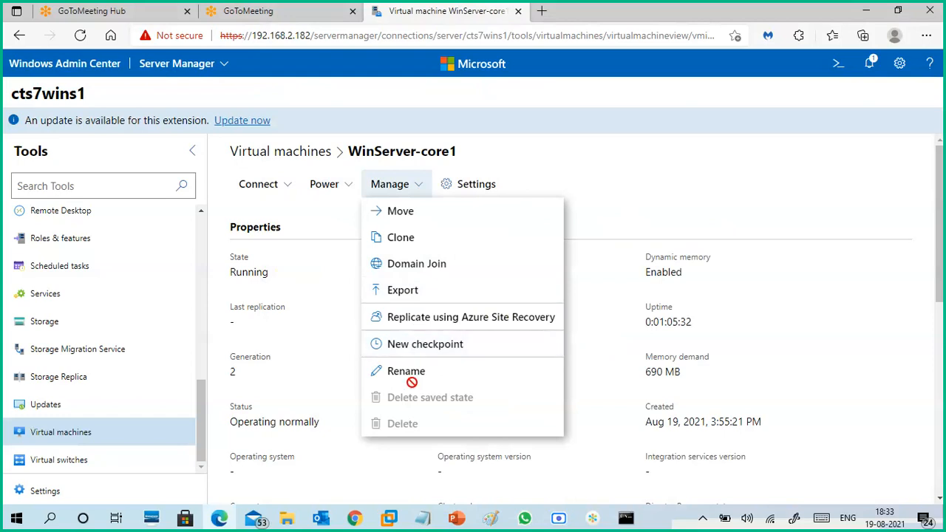
{"action": "left_click", "coordinate": [643, 184]}
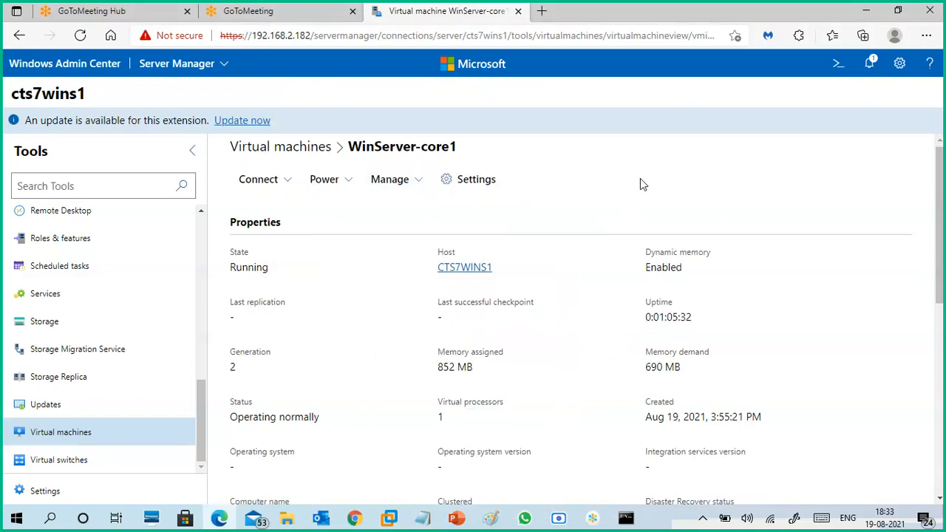
{"action": "scroll", "coordinate": [566, 260], "scroll_direction": "down", "scroll_amount": 4}
{"action": "scroll", "coordinate": [548, 270], "scroll_direction": "down", "scroll_amount": 2}
{"action": "scroll", "coordinate": [549, 262], "scroll_direction": "down", "scroll_amount": 1}
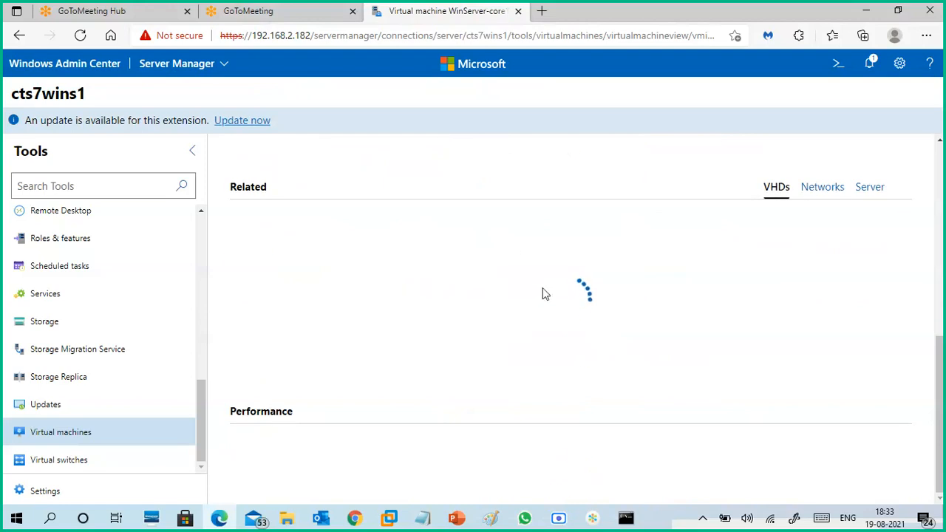
{"action": "left_click", "coordinate": [834, 189]}
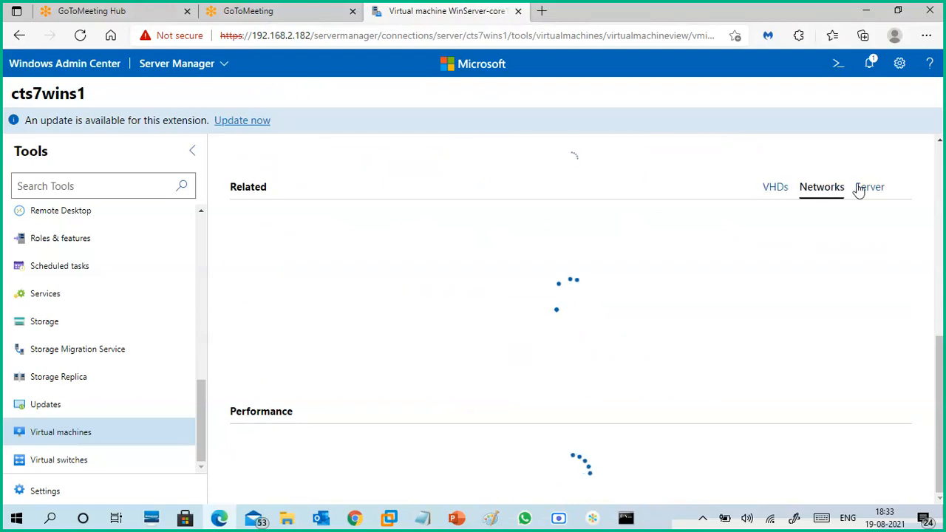
{"action": "left_click", "coordinate": [868, 188]}
{"action": "left_click", "coordinate": [773, 193]}
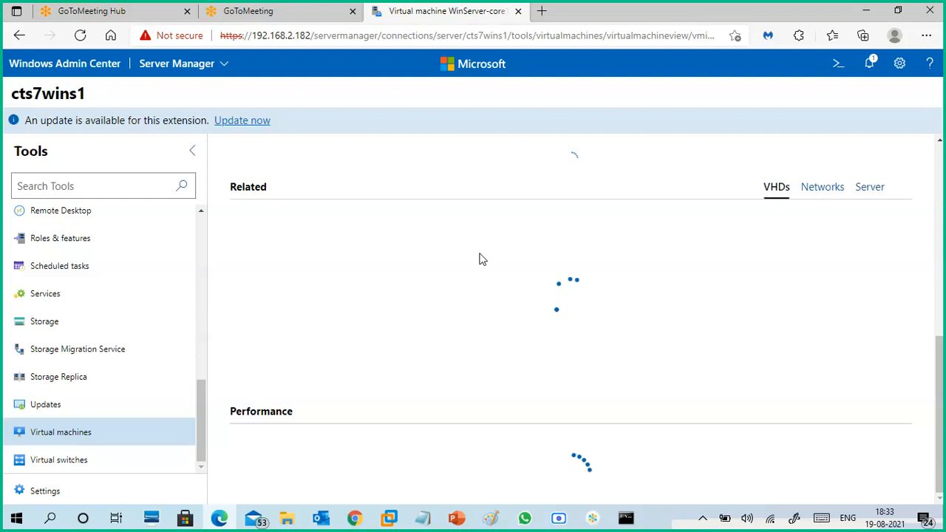
{"action": "scroll", "coordinate": [479, 259], "scroll_direction": "up", "scroll_amount": 5}
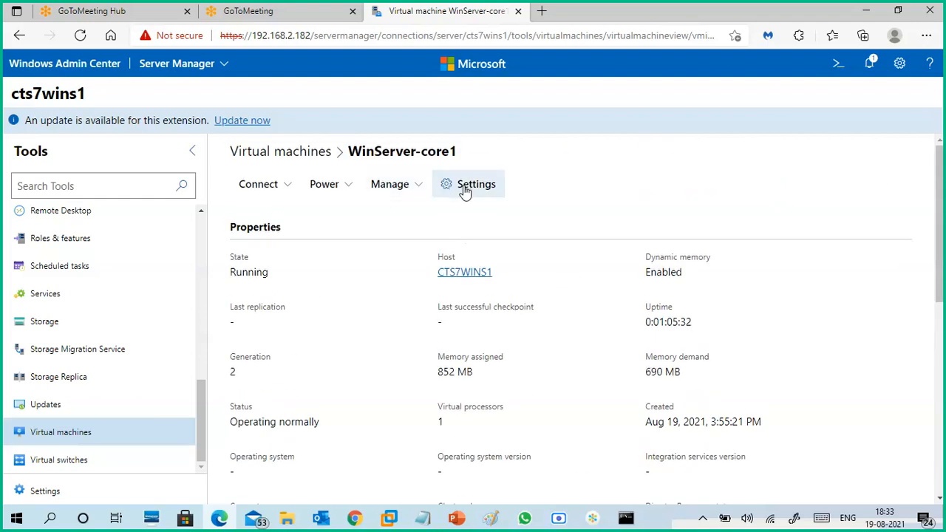
- Look over the Manage, Power and Connect options of WinServer-core1 once more
{"action": "left_click", "coordinate": [420, 189]}
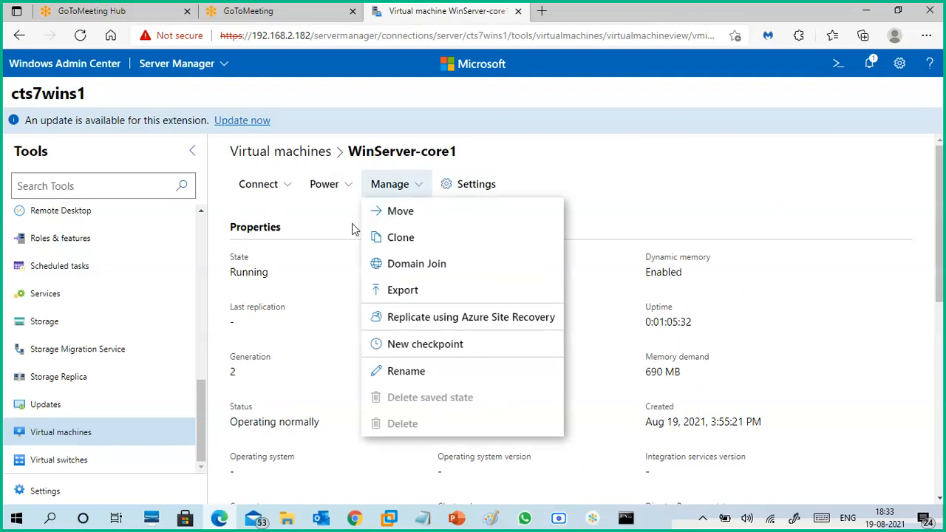
{"action": "left_click", "coordinate": [346, 190]}
{"action": "left_click", "coordinate": [280, 192]}
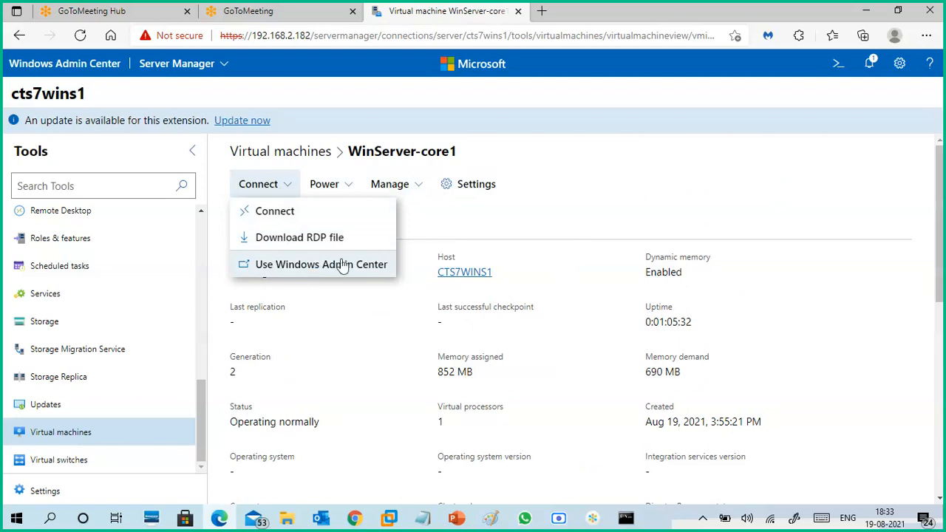
{"action": "left_click", "coordinate": [470, 210]}
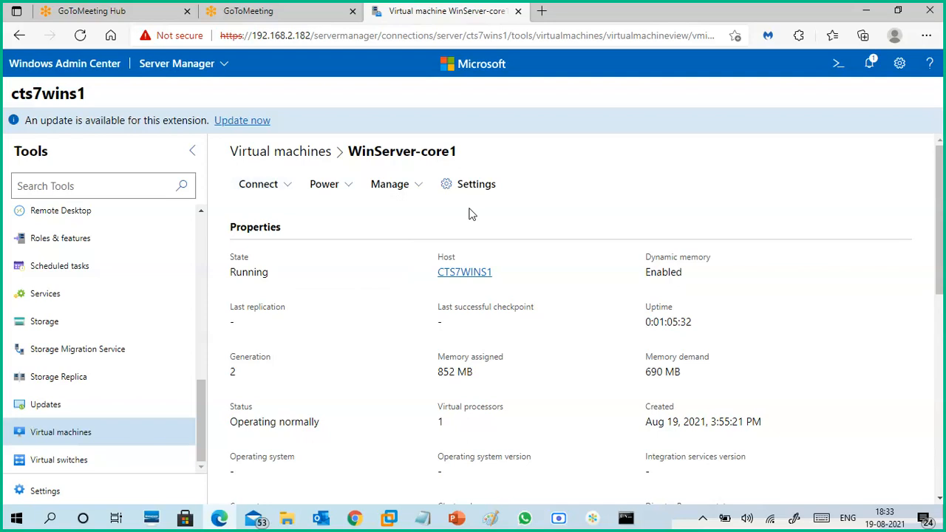
- Return to the Virtual machines inventory and open the Virtual switches tool of cts7wins1
{"action": "left_click", "coordinate": [286, 160]}
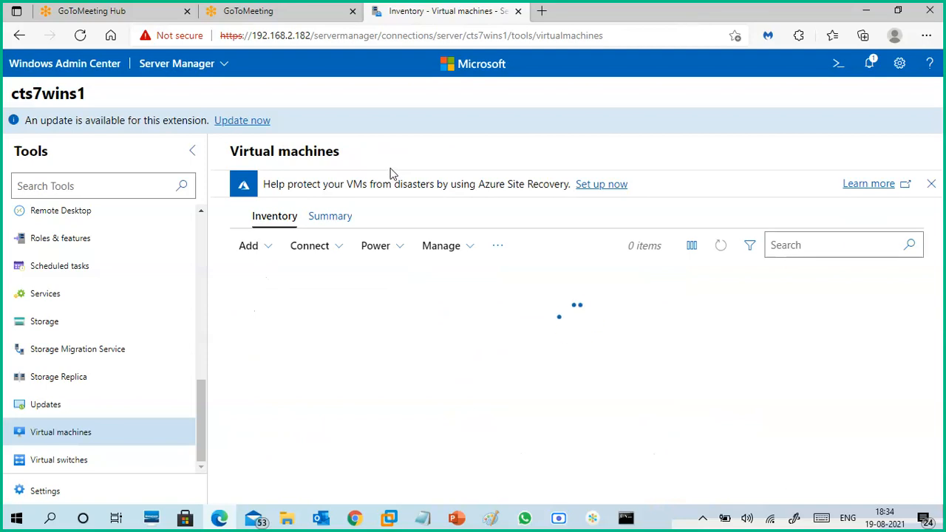
{"action": "left_click", "coordinate": [73, 462]}
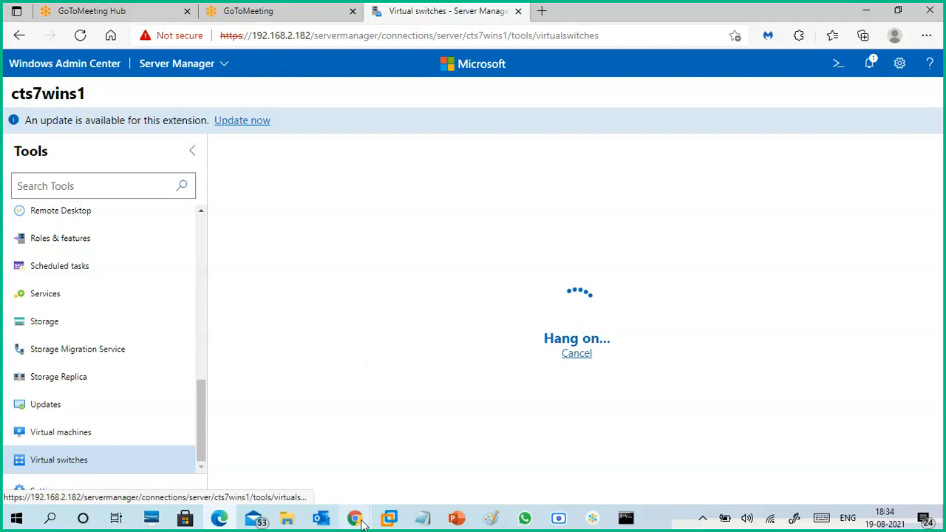
- Switch to Chrome, check the Google Meet in-call messages and the YouTube Studio channel uploads, and minimize Chrome
{"action": "mouse_move", "coordinate": [358, 517]}
{"action": "left_click", "coordinate": [251, 460]}
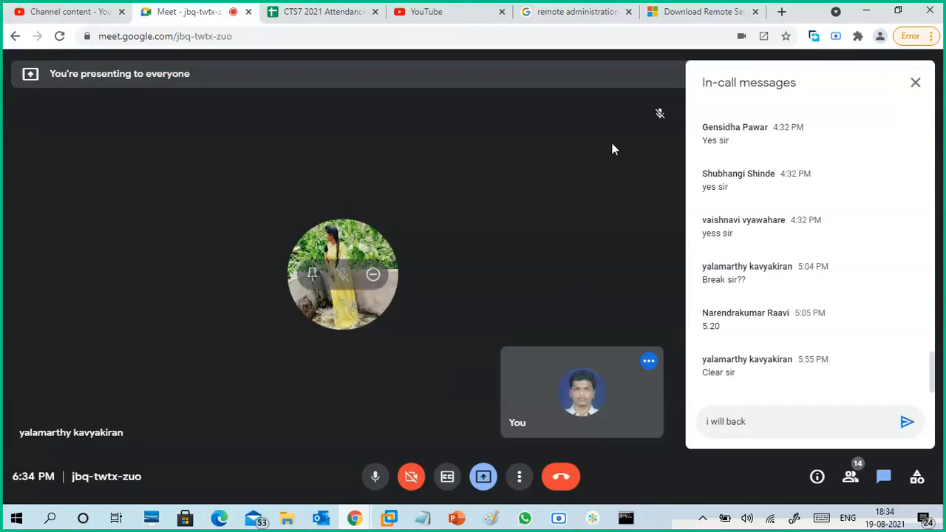
{"action": "left_click", "coordinate": [42, 12]}
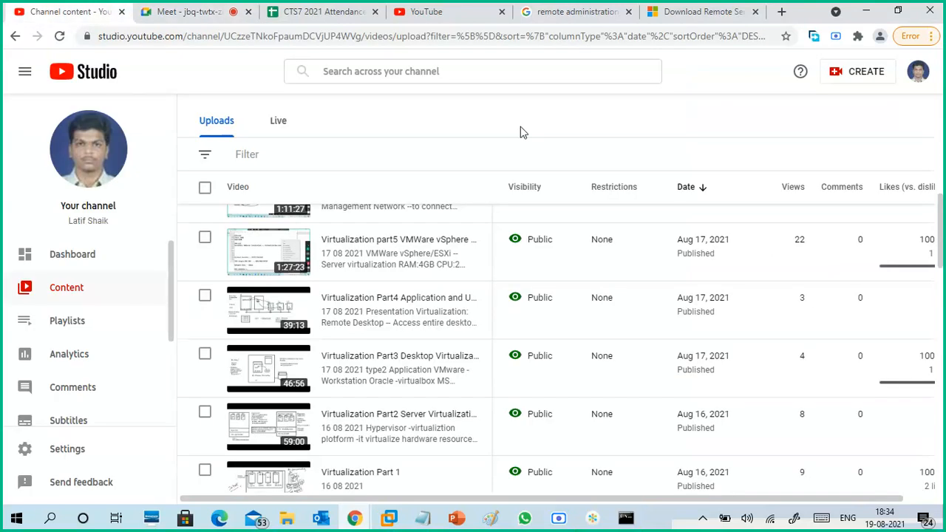
{"action": "scroll", "coordinate": [525, 253], "scroll_direction": "up", "scroll_amount": 6}
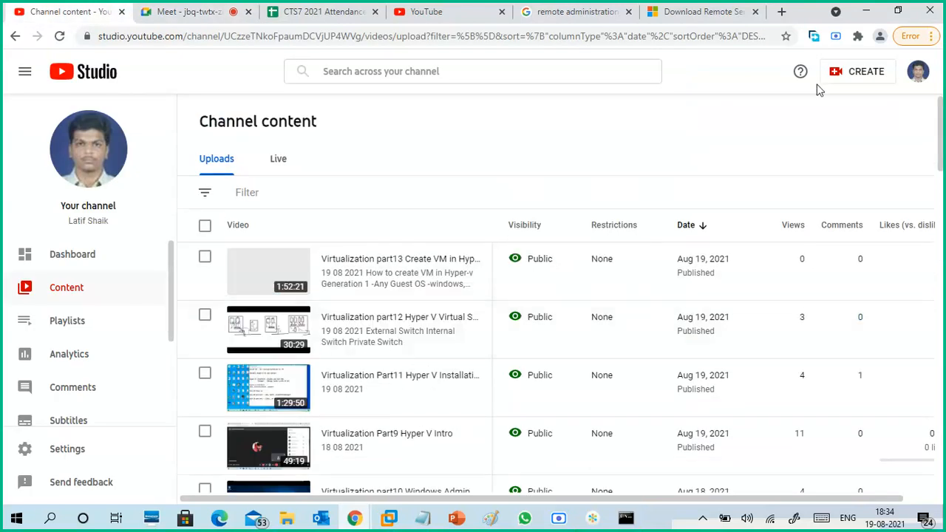
{"action": "left_click", "coordinate": [867, 11]}
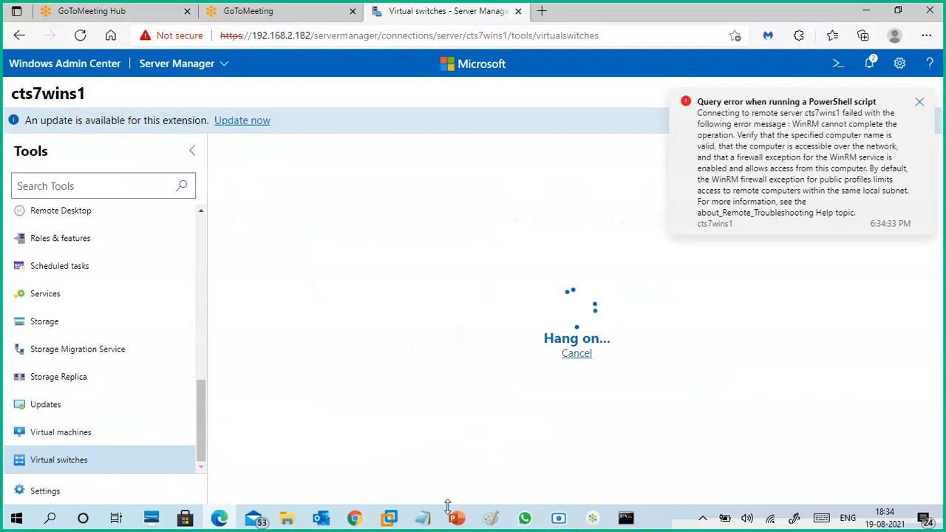
- Switch to the GoTo meeting window, check its chat, and minimize it
{"action": "left_click", "coordinate": [592, 518]}
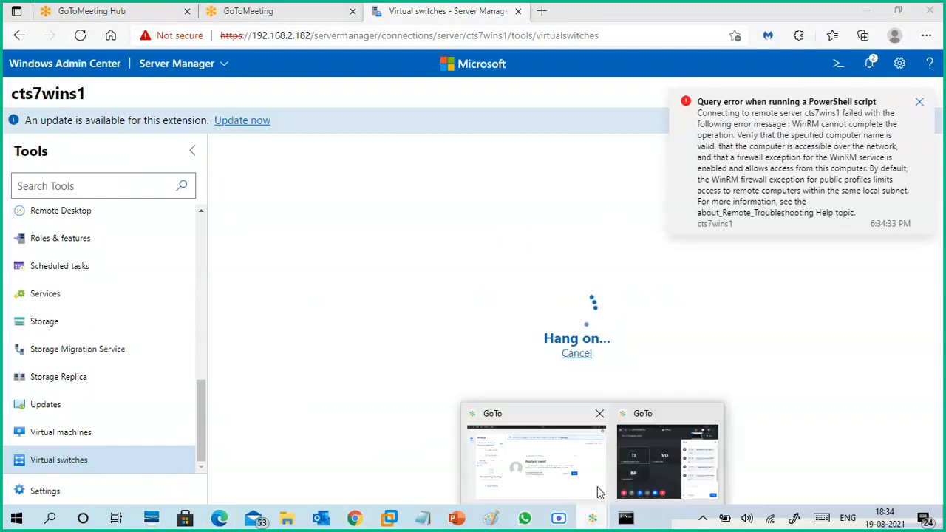
{"action": "left_click", "coordinate": [646, 461]}
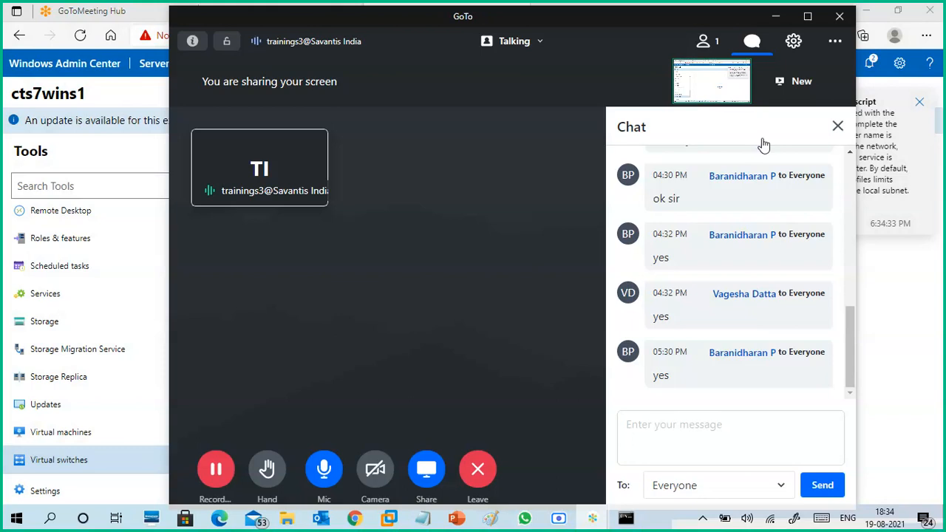
{"action": "left_click", "coordinate": [776, 16]}
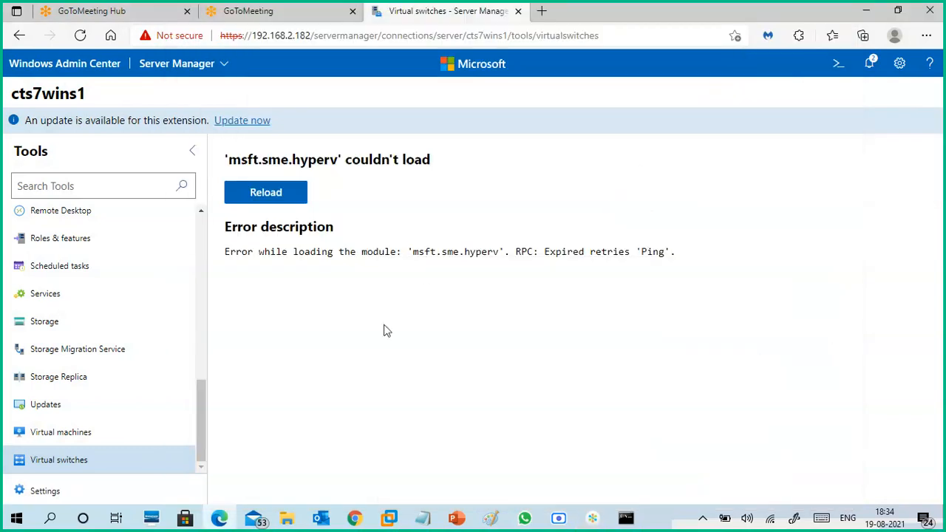
- Reload the Virtual switches tool and review the management solutions available alongside Server Manager
{"action": "left_click", "coordinate": [281, 195]}
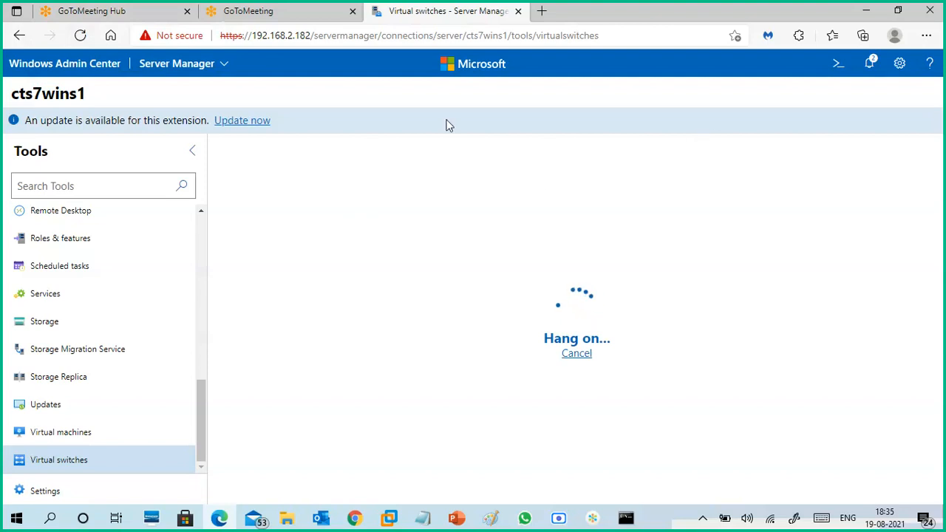
{"action": "left_click", "coordinate": [224, 65]}
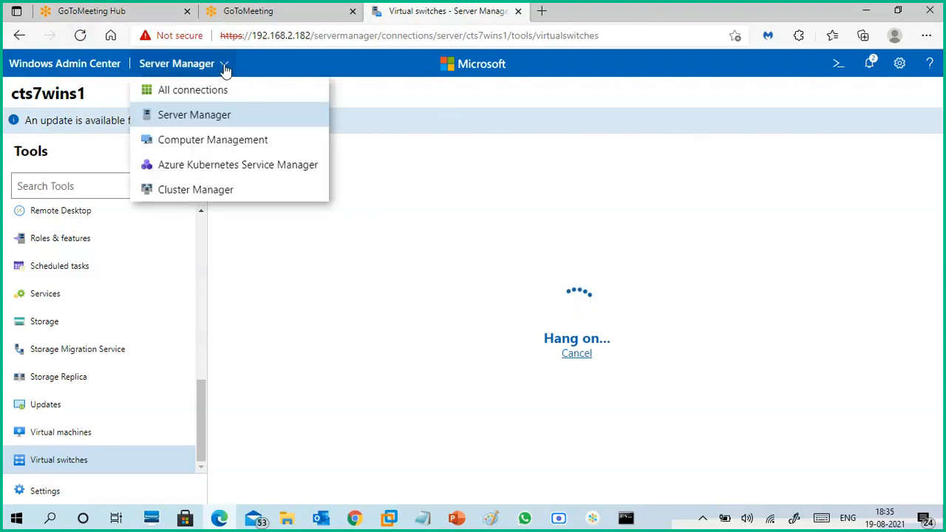
{"action": "left_click", "coordinate": [223, 65]}
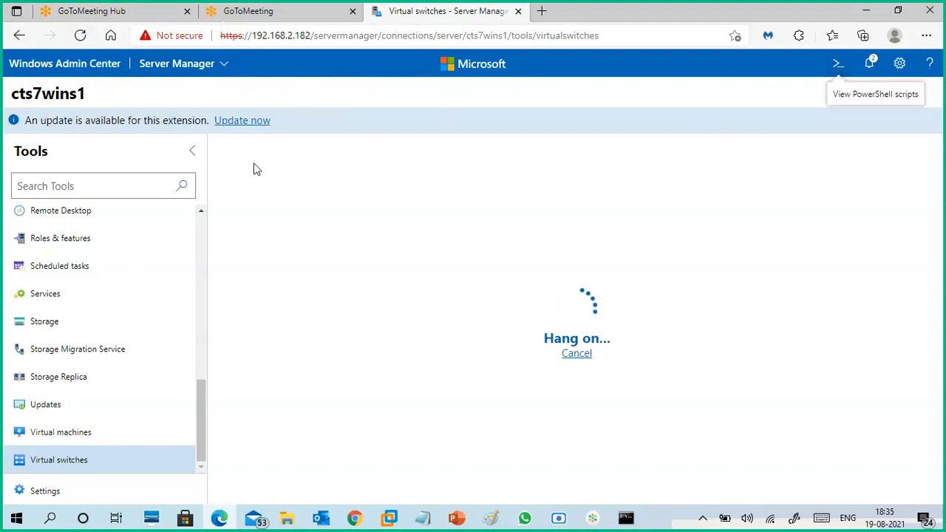
{"action": "left_click", "coordinate": [222, 68]}
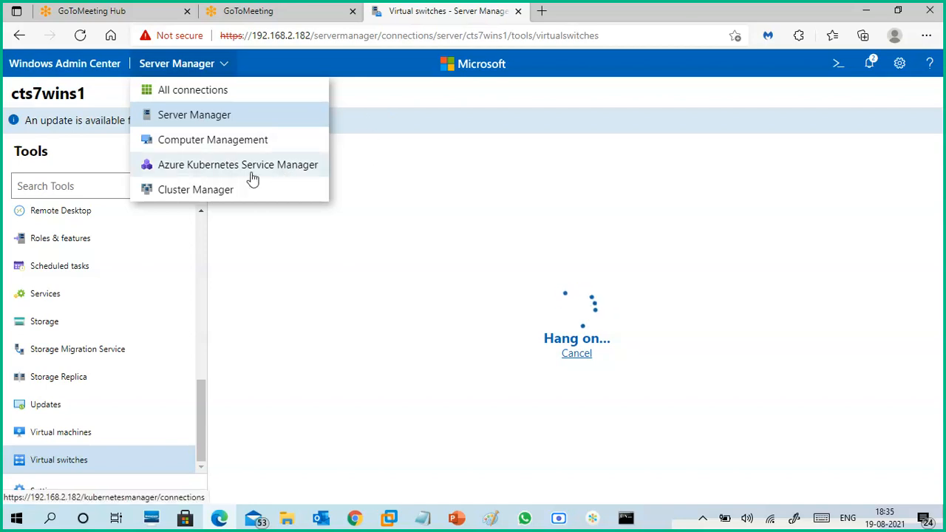
{"action": "left_click", "coordinate": [398, 99]}
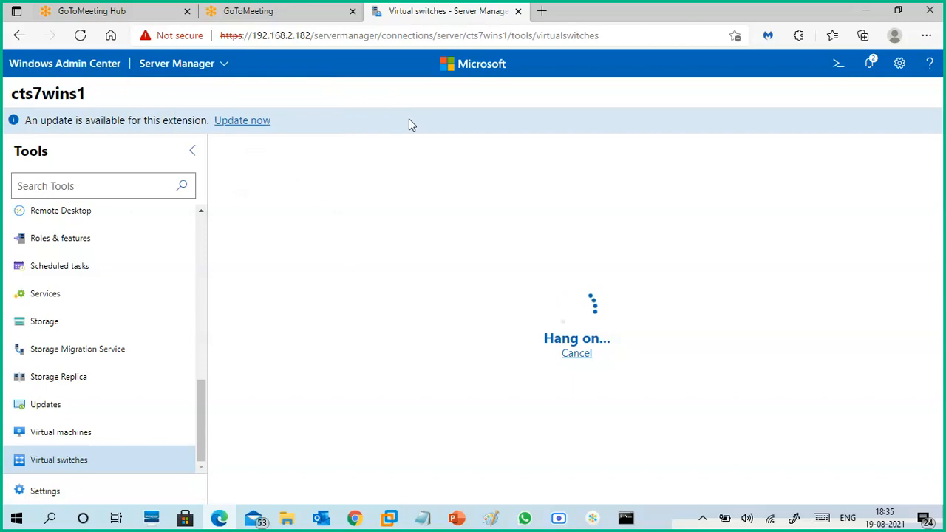
- Try to load the Virtual switches tool in a separate window, and close that window
{"action": "left_click", "coordinate": [182, 463]}
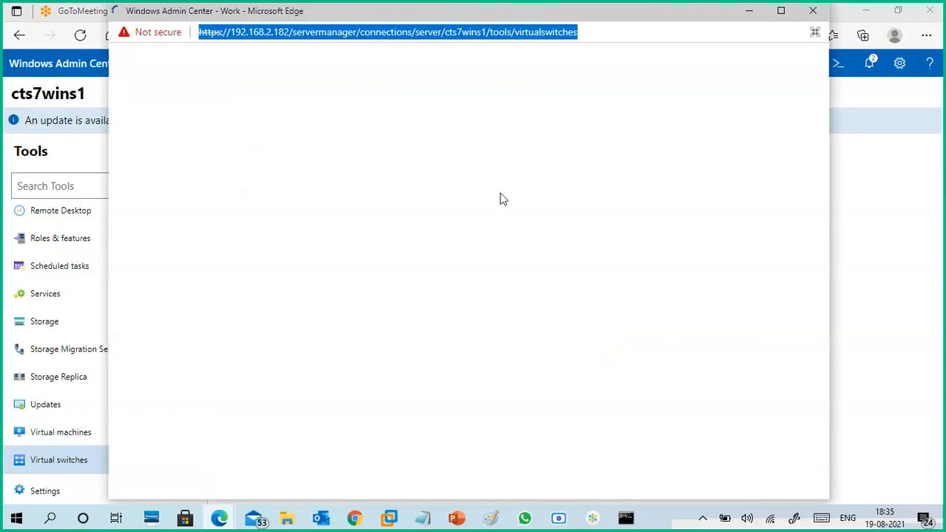
{"action": "left_click", "coordinate": [754, 19]}
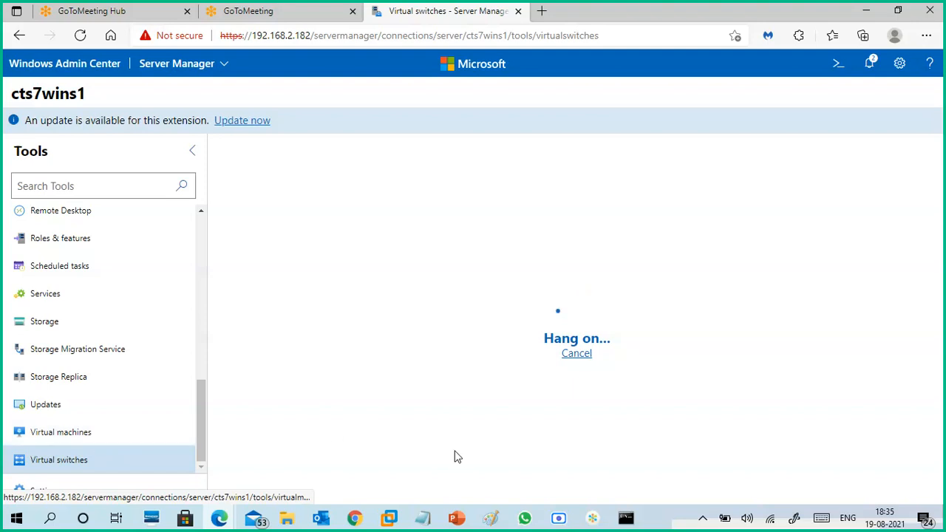
{"action": "mouse_move", "coordinate": [219, 518]}
{"action": "left_click", "coordinate": [298, 467]}
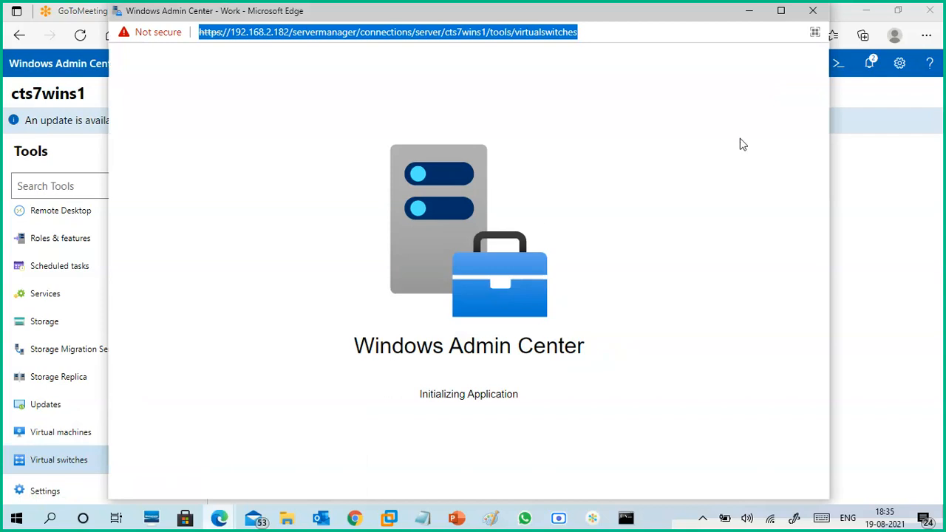
{"action": "left_click", "coordinate": [813, 12]}
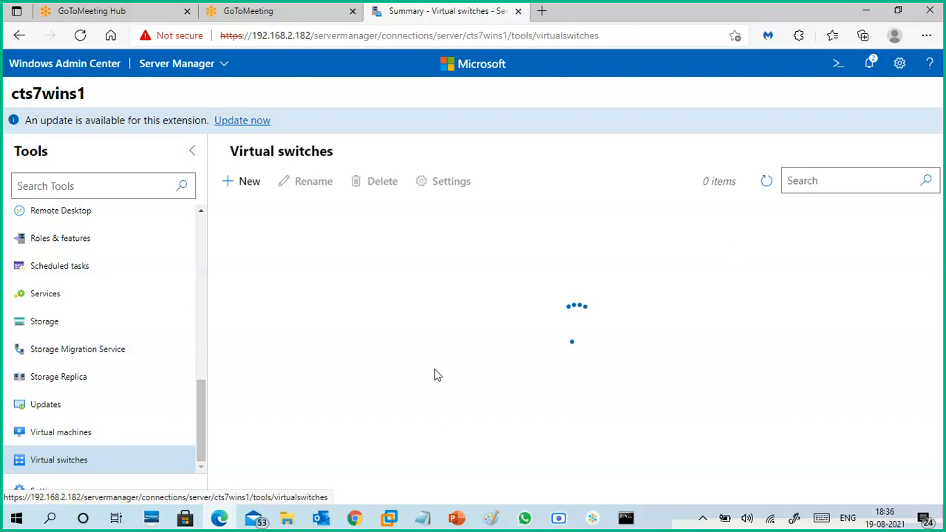
- Switch to CTS7-WINS1 in VMware Workstation, bring up the WinServer-core1 connection, try to take it out of full screen, and minimize VMware Workstation
{"action": "mouse_move", "coordinate": [394, 521]}
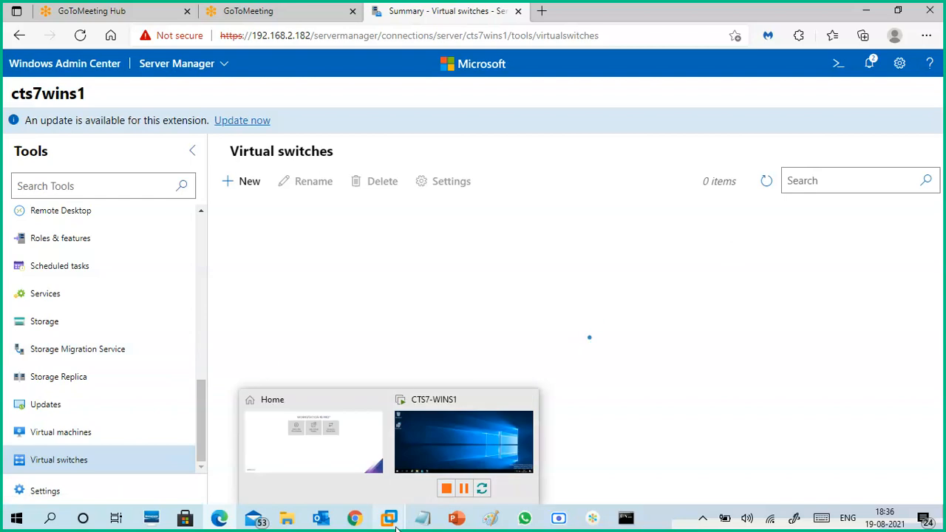
{"action": "left_click", "coordinate": [435, 436]}
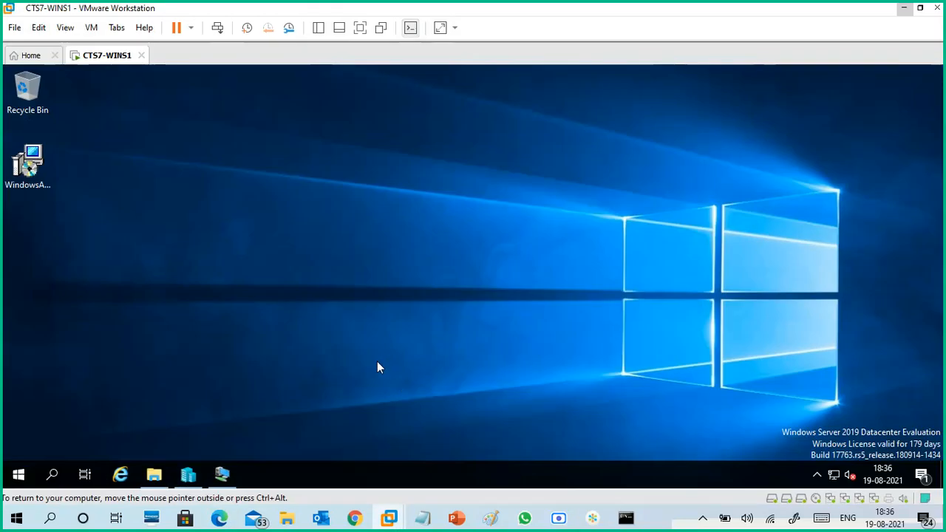
{"action": "left_click", "coordinate": [221, 474]}
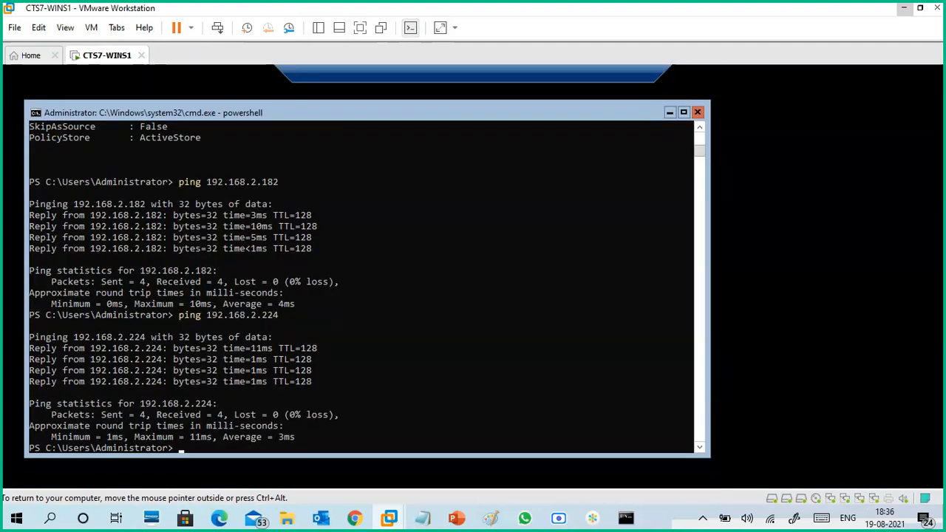
{"action": "left_click", "coordinate": [629, 76]}
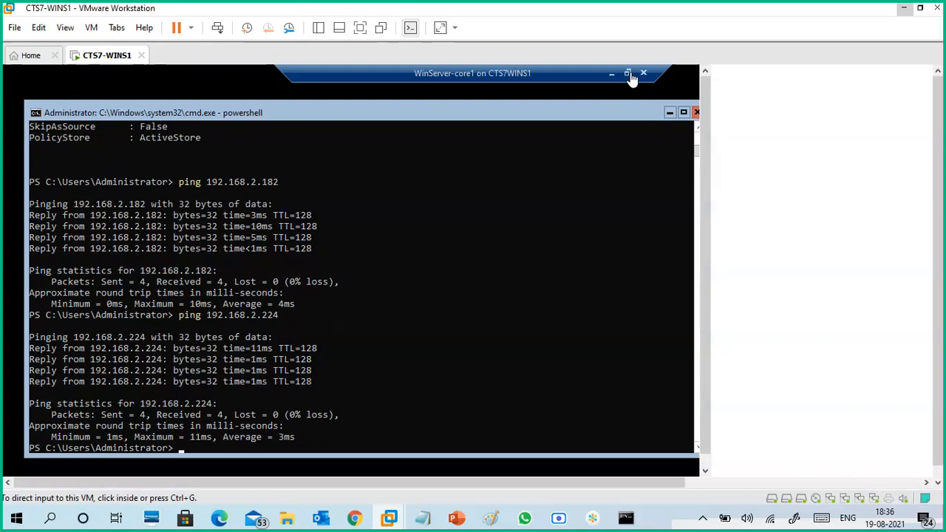
{"action": "left_click", "coordinate": [629, 75]}
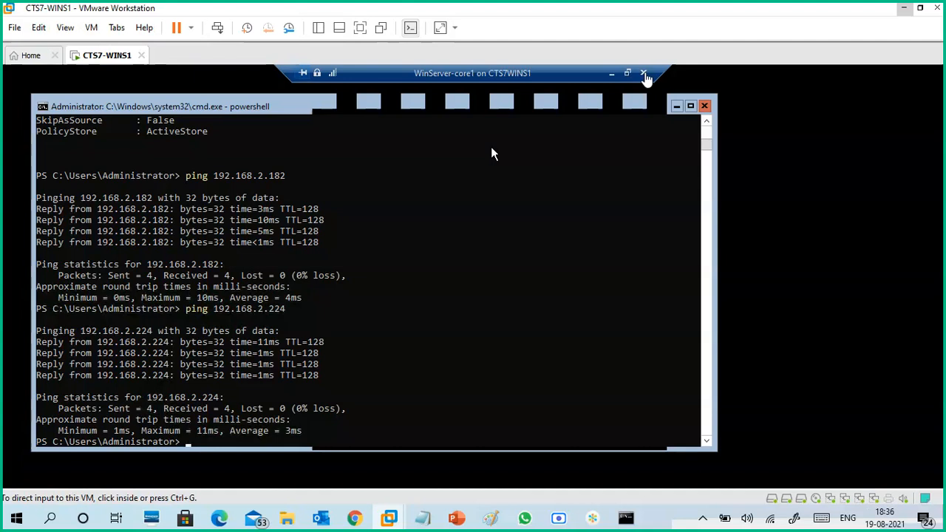
{"action": "left_click", "coordinate": [902, 12]}
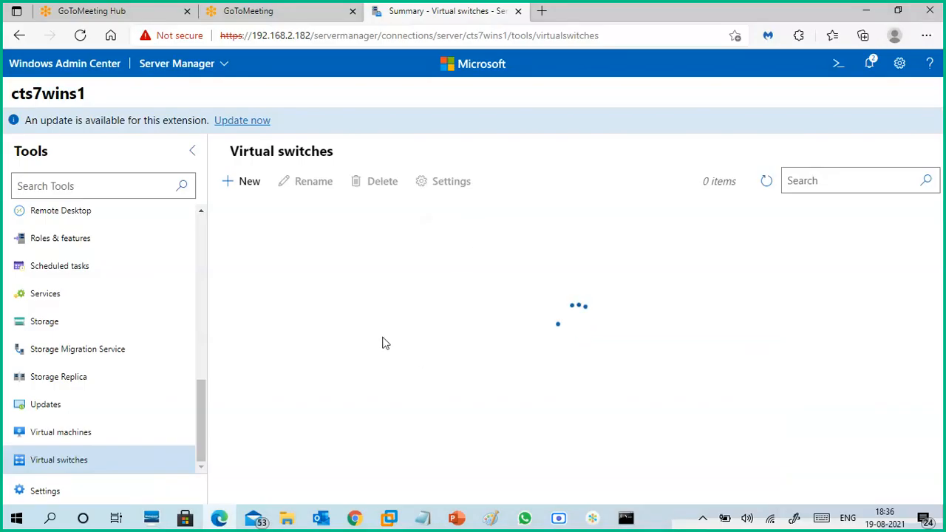
- Load the Virtual machines tool for cts7wins1, switch back to VMware Workstation, and try to close the WinServer-core1 connection
{"action": "left_click", "coordinate": [105, 436]}
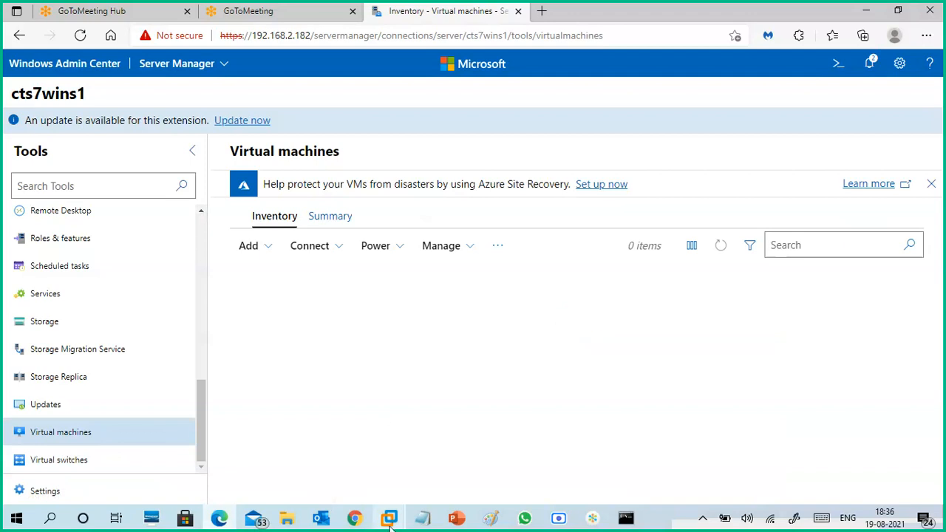
{"action": "mouse_move", "coordinate": [390, 522]}
{"action": "left_click", "coordinate": [488, 381]}
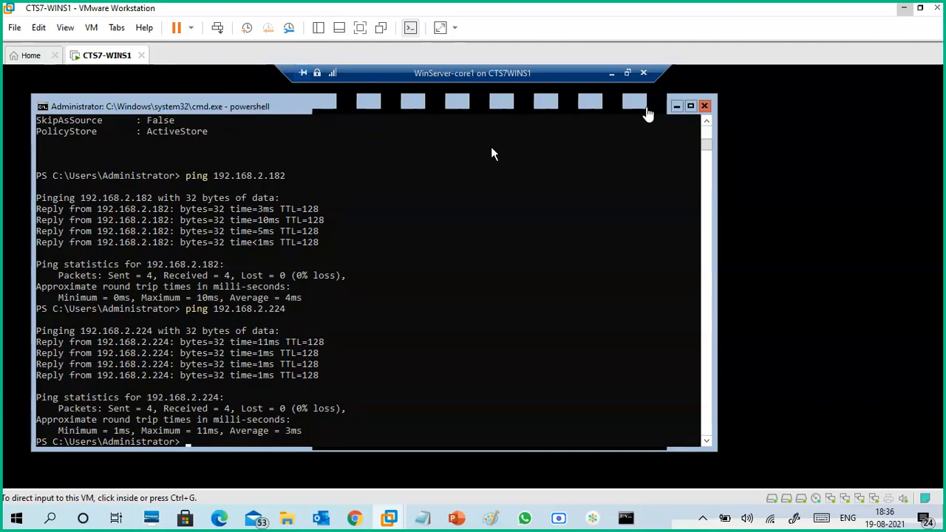
{"action": "left_click", "coordinate": [644, 74]}
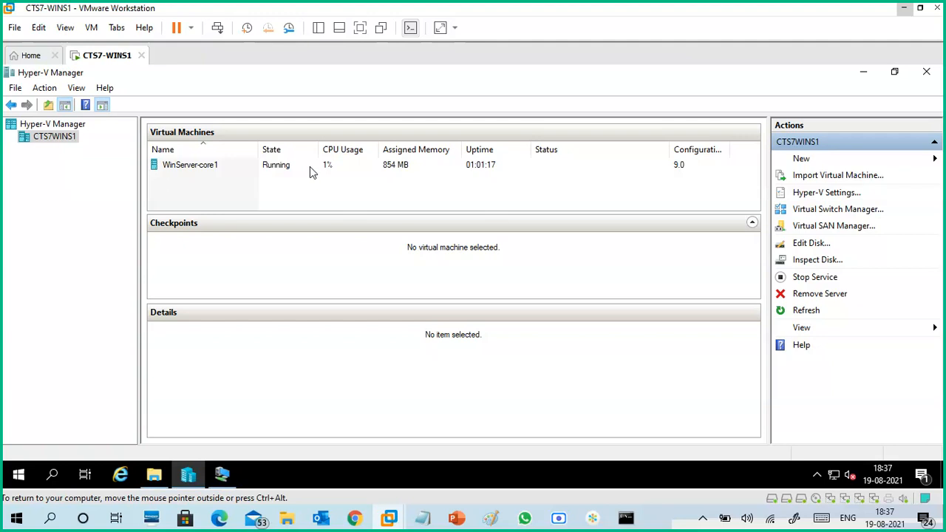
{"action": "left_click", "coordinate": [284, 169]}
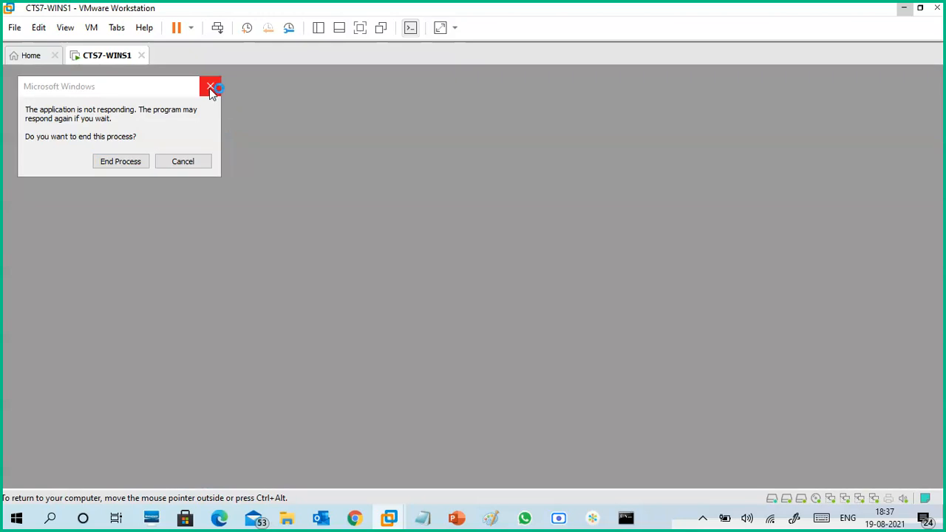
{"action": "left_click", "coordinate": [209, 88]}
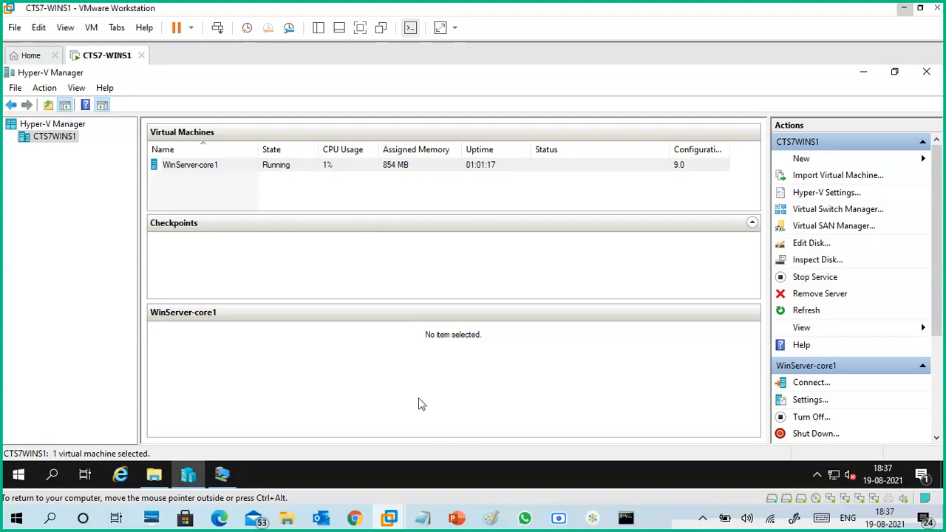
- Force-close the unresponsive Virtual Machine Connection program on CTS7-WINS1
{"action": "left_click", "coordinate": [225, 475]}
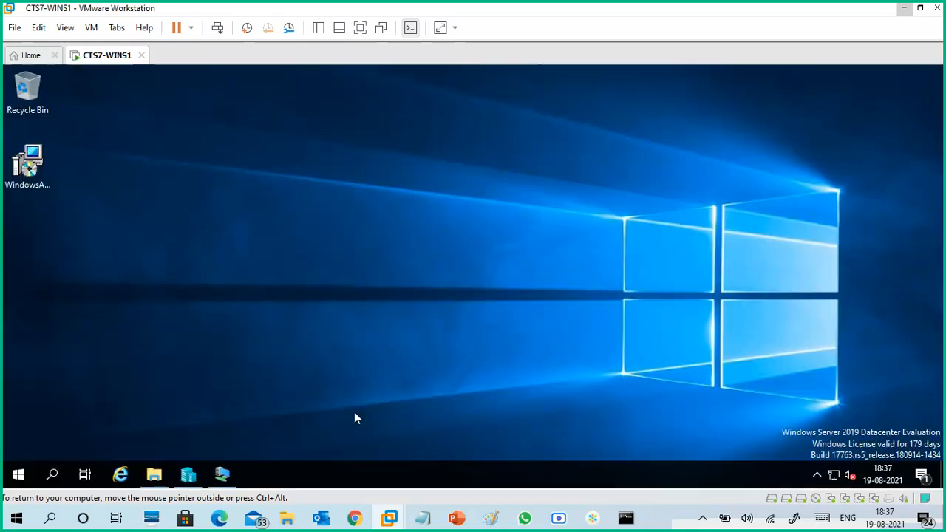
{"action": "left_click", "coordinate": [198, 479]}
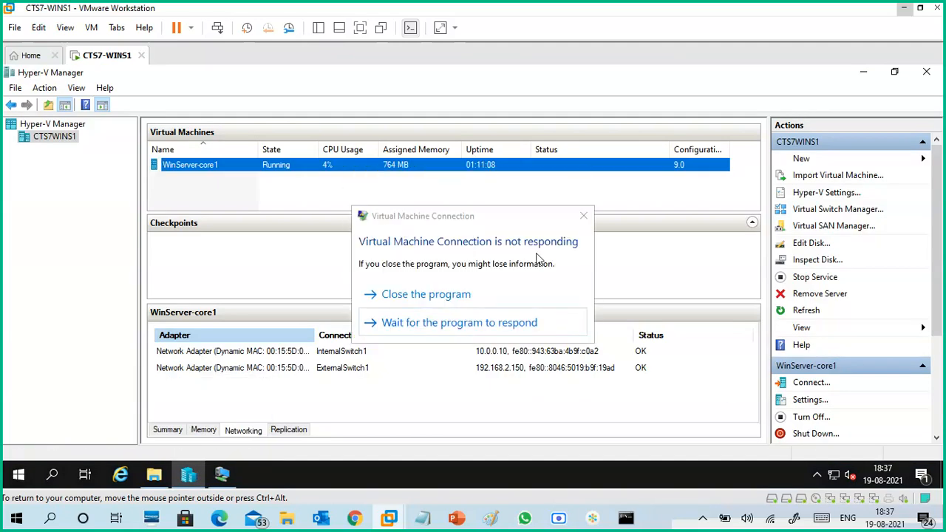
{"action": "left_click", "coordinate": [448, 292]}
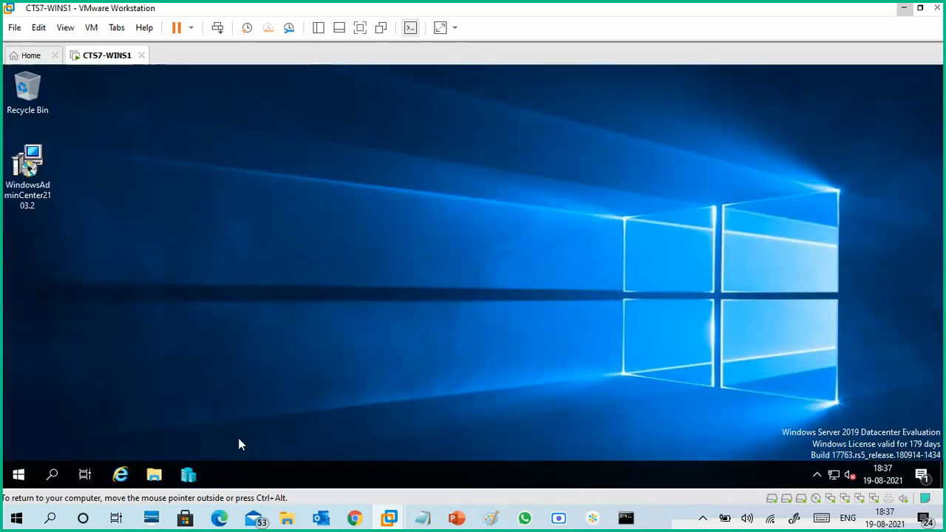
- Relaunch Hyper-V Manager on CTS7-WINS1 and close the host computer's Command Prompt window
{"action": "left_click", "coordinate": [189, 474]}
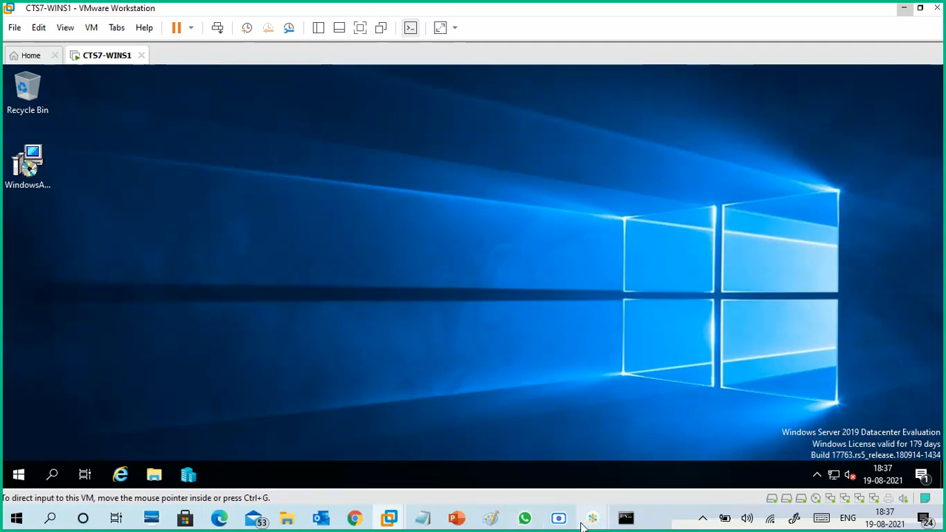
{"action": "left_click", "coordinate": [630, 519]}
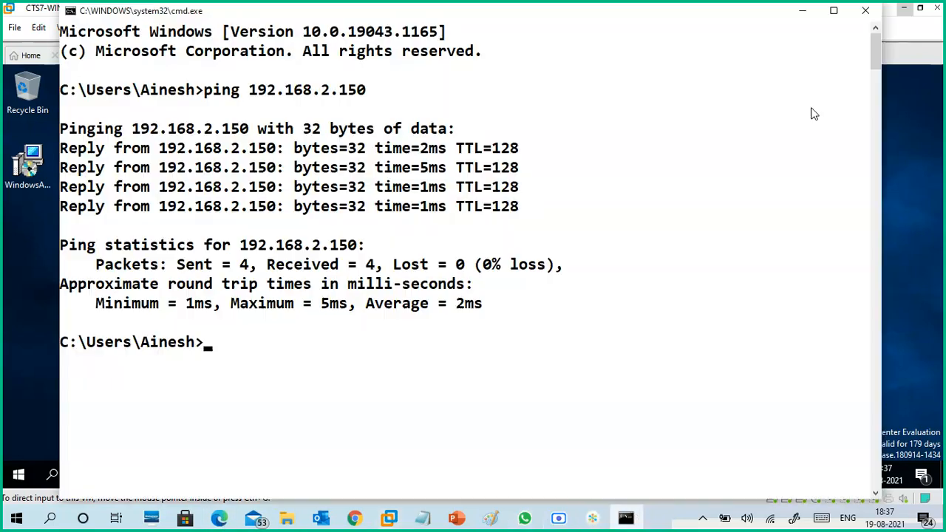
{"action": "left_click", "coordinate": [871, 8]}
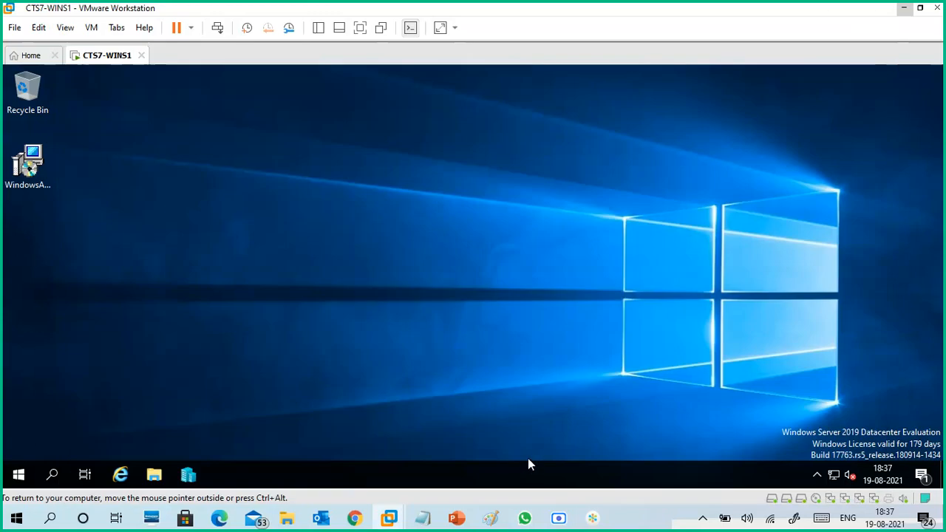
- Check the Virtual machines inventory in Edge, return to VMware Workstation, and refresh the CTS7-WINS1 desktop
{"action": "left_click", "coordinate": [219, 518]}
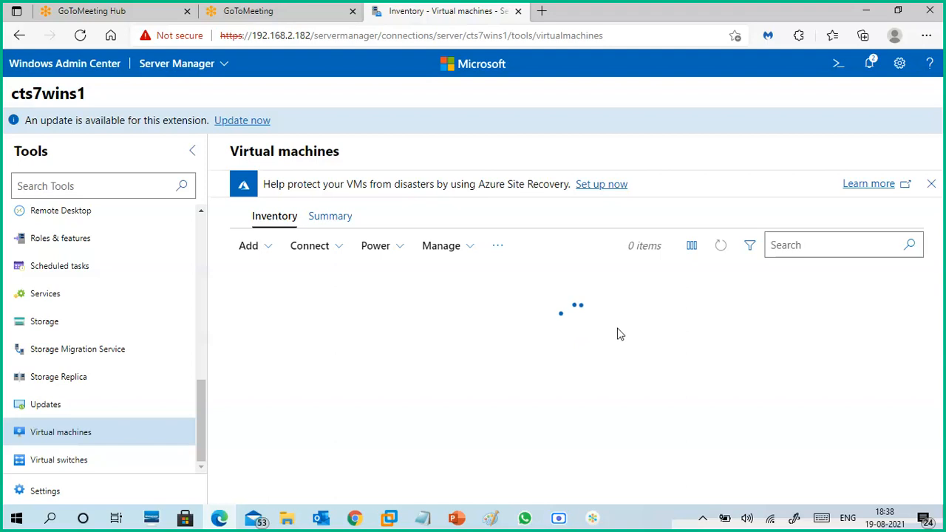
{"action": "left_click", "coordinate": [868, 11]}
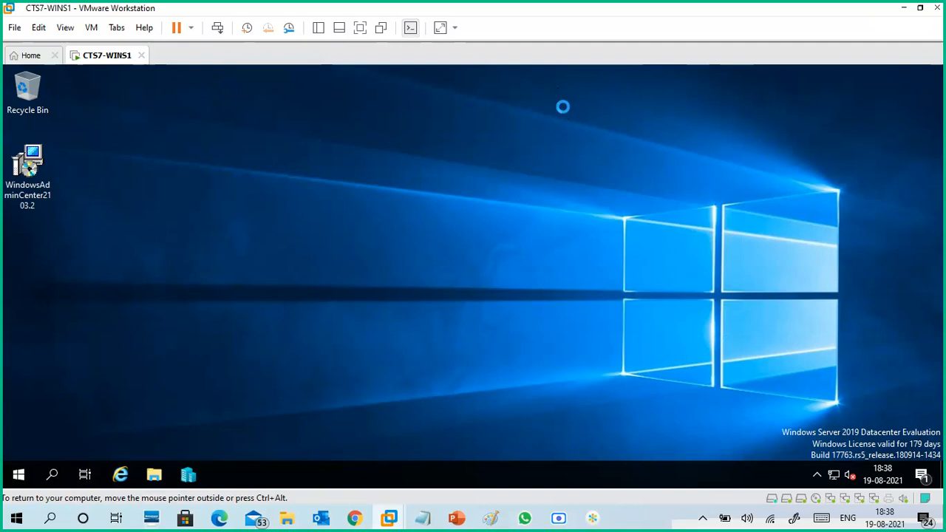
{"action": "right_click", "coordinate": [564, 109]}
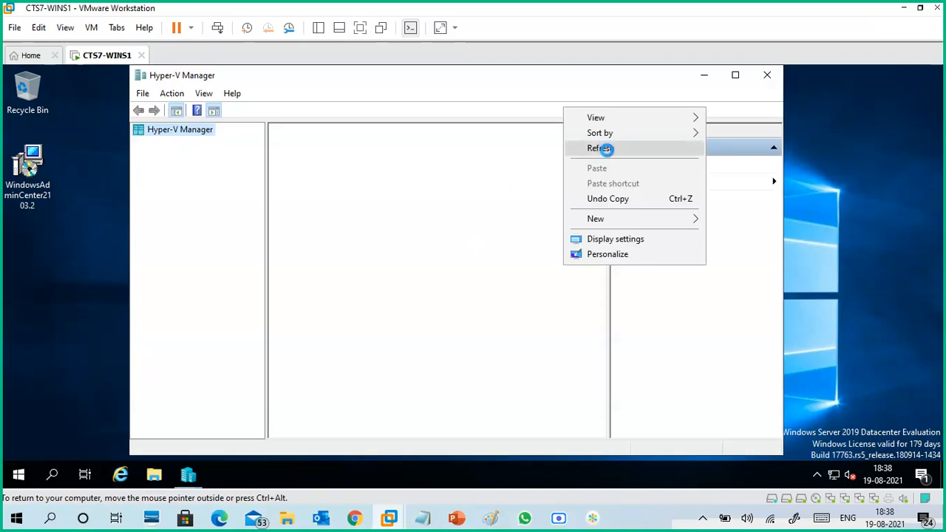
{"action": "left_click", "coordinate": [605, 149]}
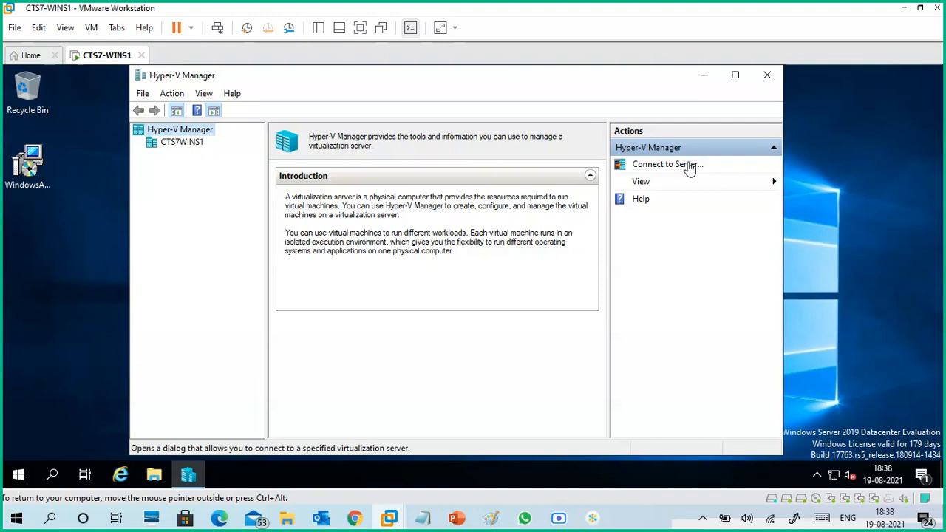
- Open the CTS7WINS1 host in a maximized Hyper-V Manager and check the Virtual machines inventory in Edge
{"action": "left_click", "coordinate": [189, 145]}
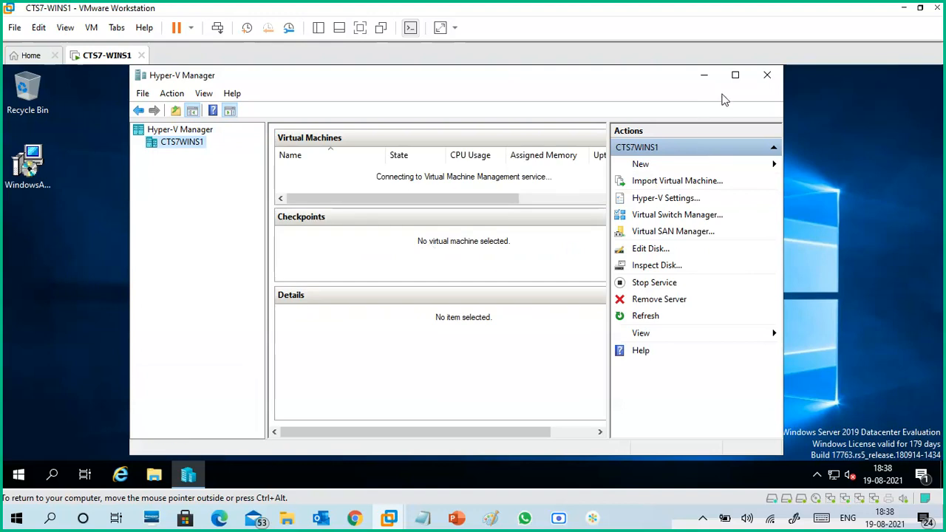
{"action": "left_click", "coordinate": [735, 75]}
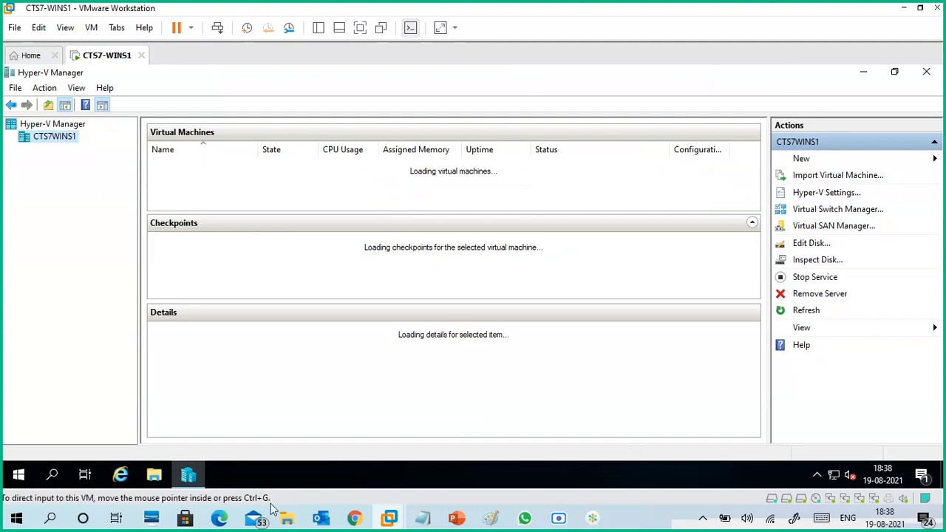
{"action": "mouse_move", "coordinate": [224, 522]}
{"action": "left_click", "coordinate": [235, 470]}
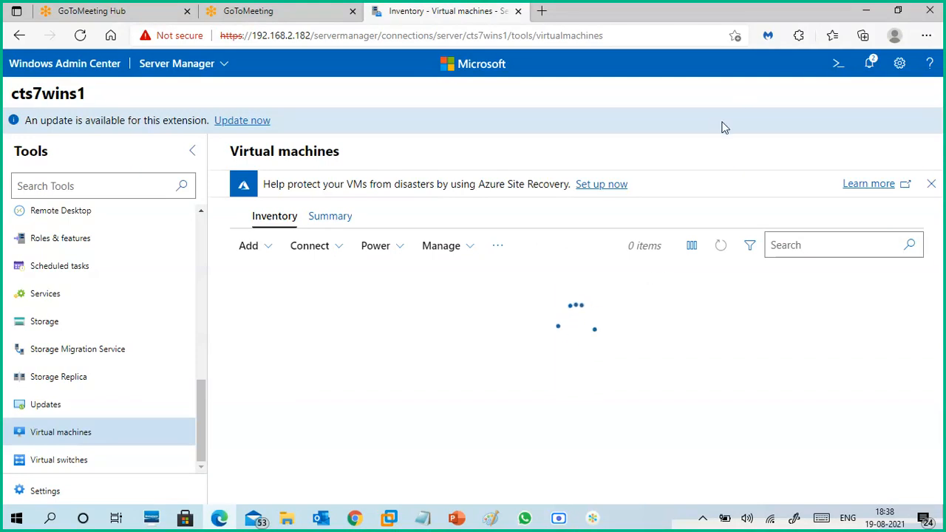
{"action": "left_click", "coordinate": [865, 11]}
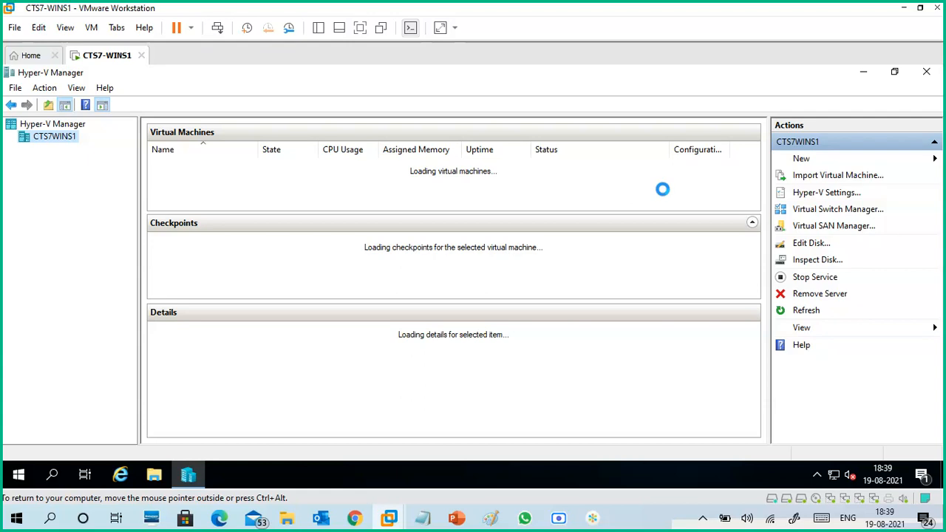
- Select WinServer-core1 in the Edge inventory and review the actions available for the same virtual machine in Hyper-V Manager
{"action": "left_click", "coordinate": [222, 517]}
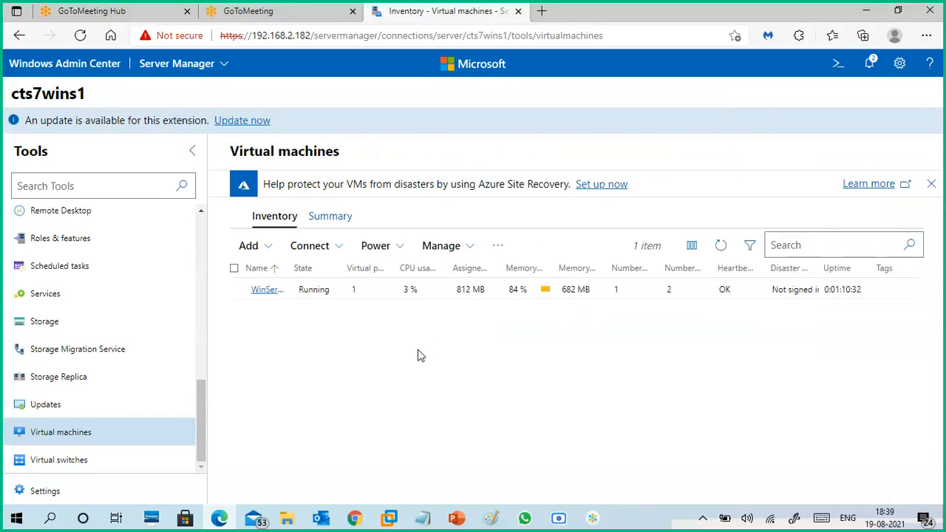
{"action": "left_click", "coordinate": [320, 298]}
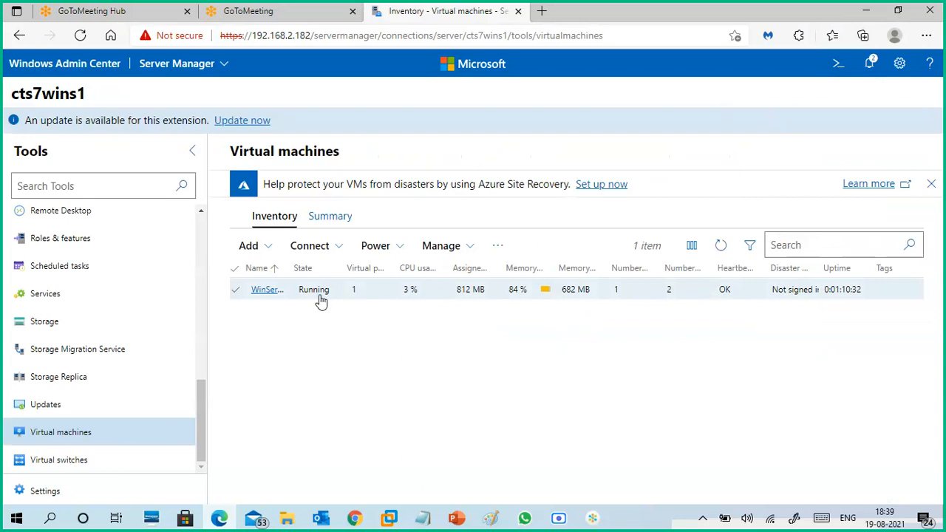
{"action": "left_click", "coordinate": [864, 16]}
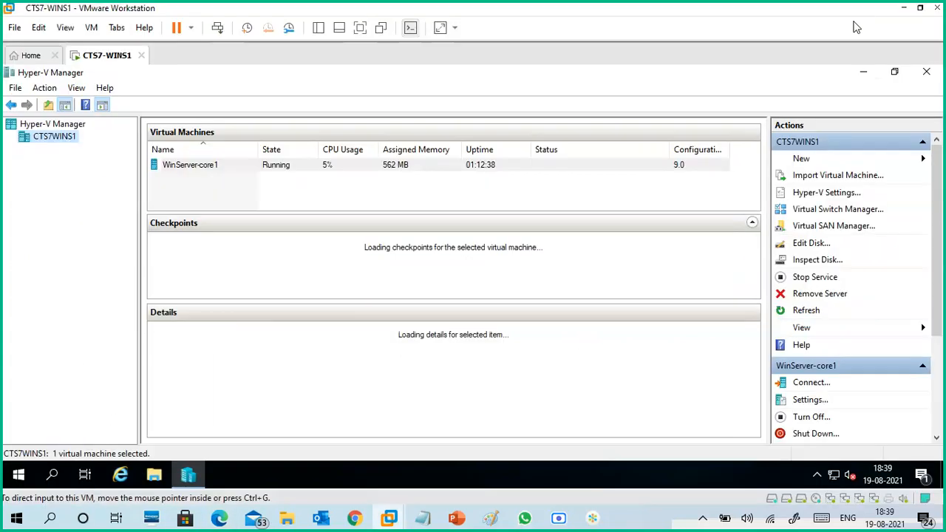
{"action": "right_click", "coordinate": [339, 171]}
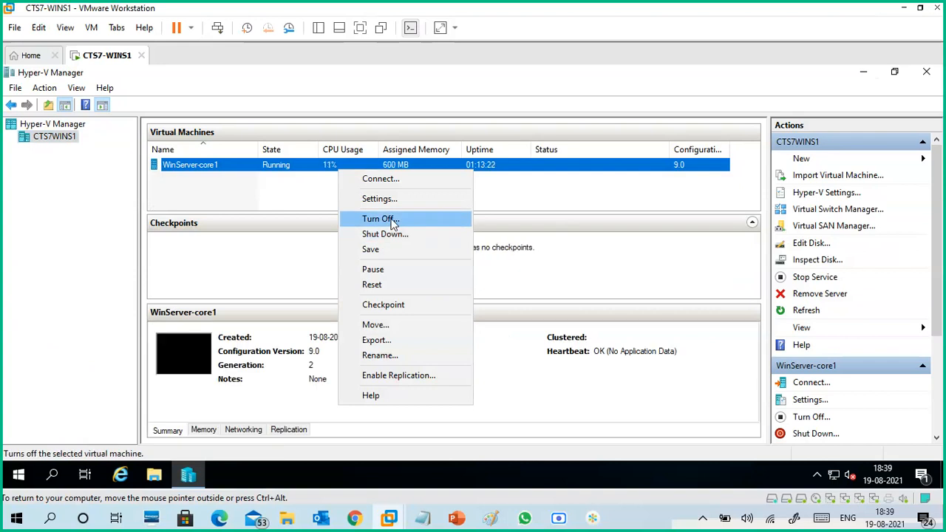
- Return to Edge and shut down the WinServer-core1 virtual machine from Windows Admin Center
{"action": "left_click", "coordinate": [904, 8]}
{"action": "left_click", "coordinate": [219, 518]}
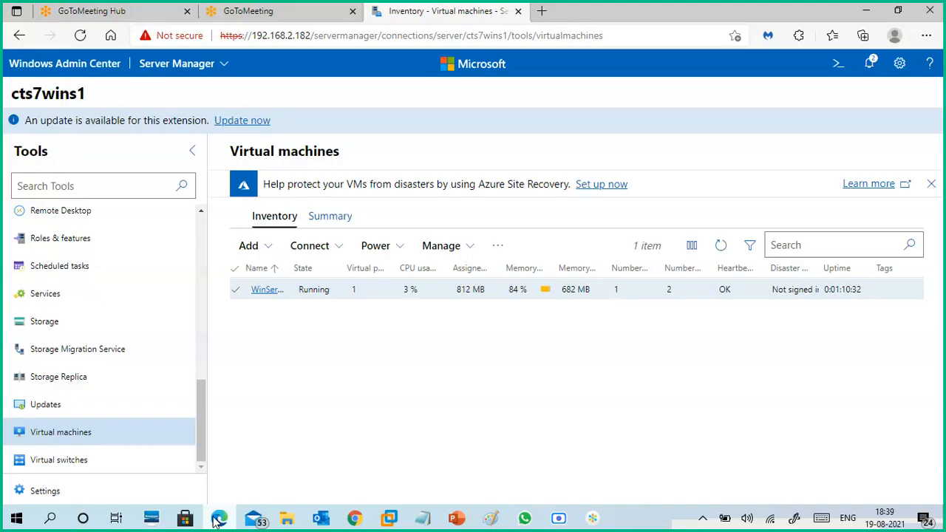
{"action": "left_click", "coordinate": [403, 249]}
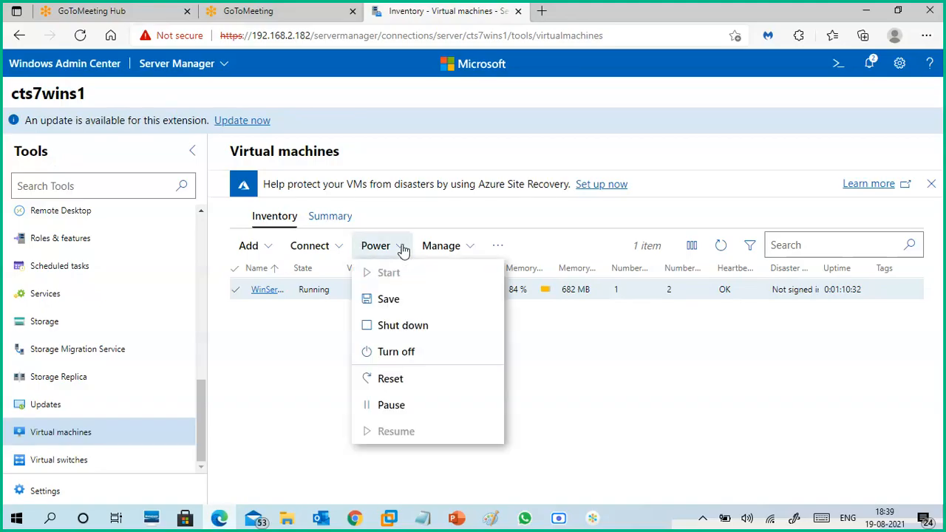
{"action": "left_click", "coordinate": [406, 329]}
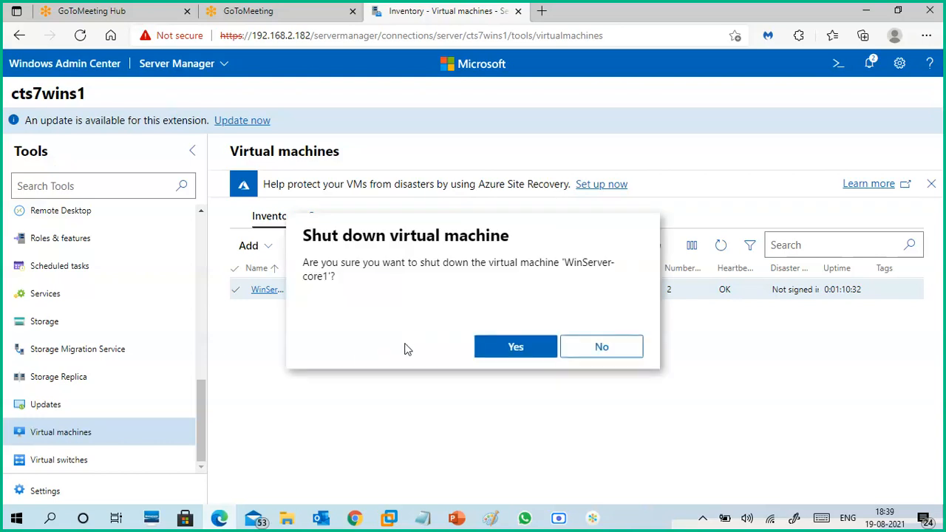
{"action": "left_click", "coordinate": [501, 348]}
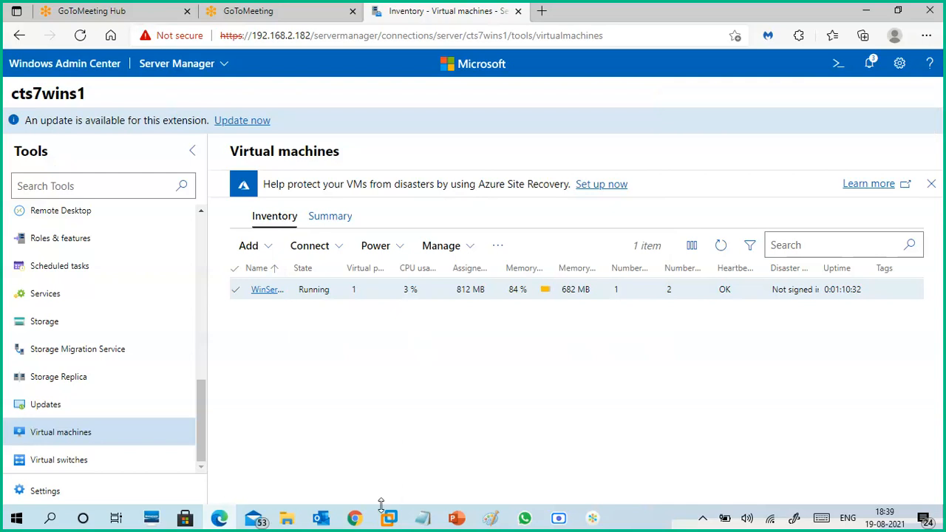
- Switch to VMware Workstation, dismiss the open action list, and check the state of WinServer-core1 in Hyper-V Manager
{"action": "mouse_move", "coordinate": [392, 521]}
{"action": "left_click", "coordinate": [449, 454]}
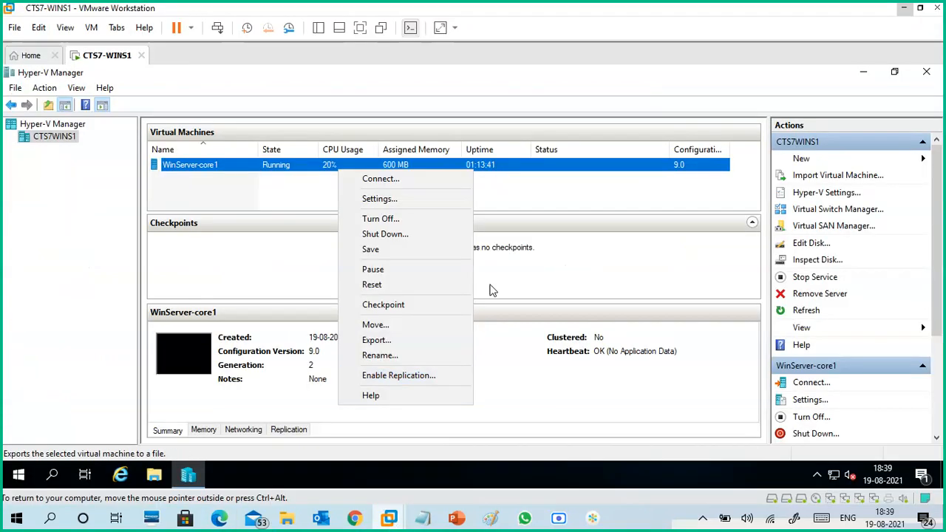
{"action": "left_click", "coordinate": [520, 207]}
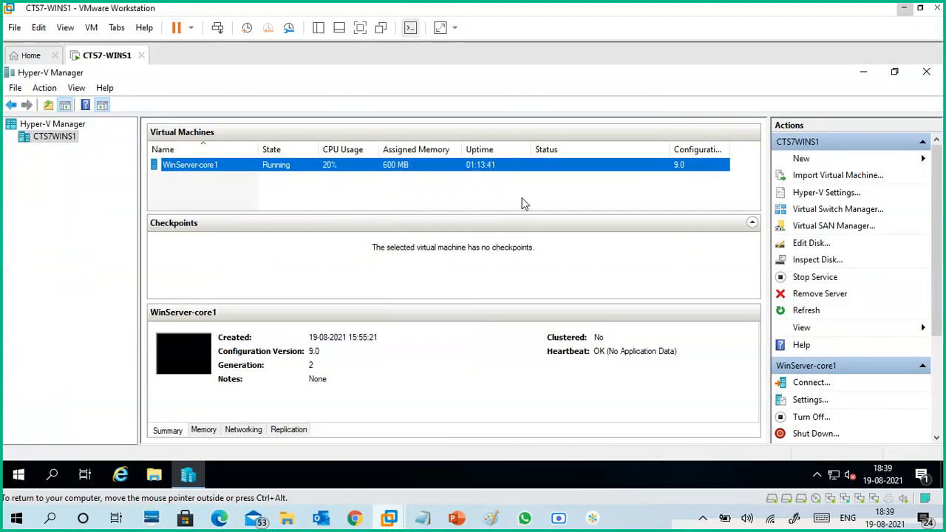
- Refresh the CTS7WINS1 host in Hyper-V Manager and compare the state of WinServer-core1 with the Edge inventory
{"action": "left_click", "coordinate": [806, 314]}
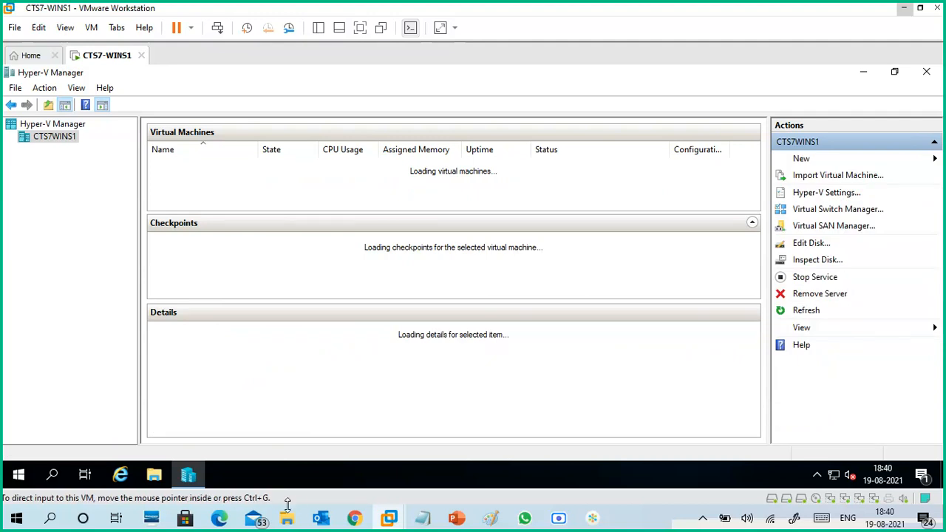
{"action": "left_click", "coordinate": [219, 519]}
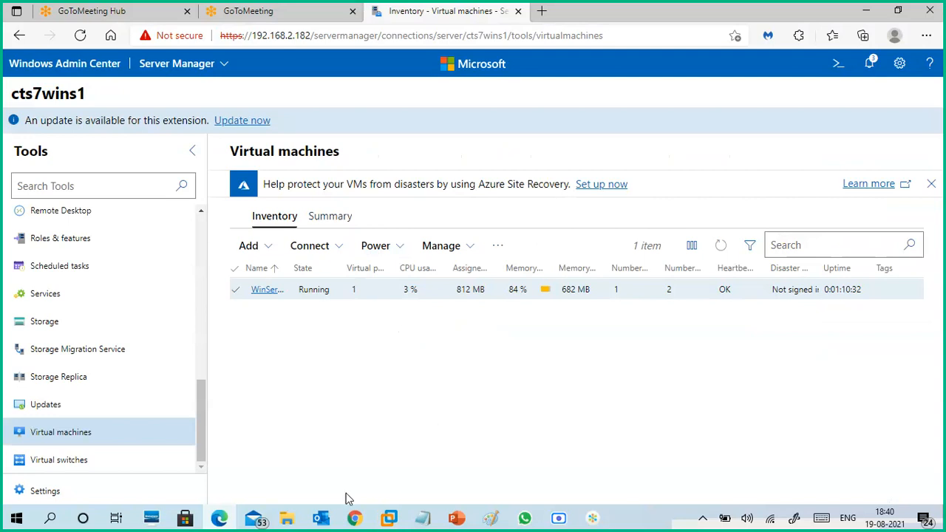
{"action": "mouse_move", "coordinate": [389, 517]}
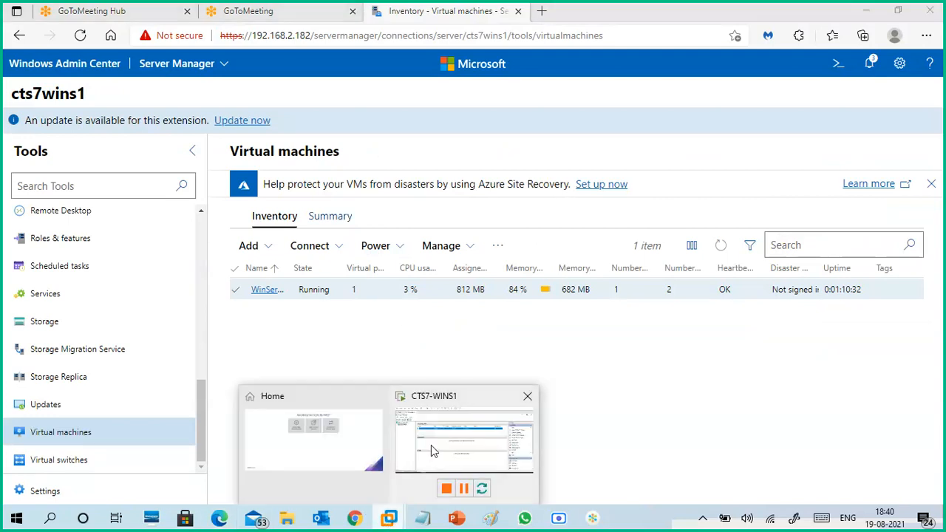
{"action": "left_click", "coordinate": [420, 462]}
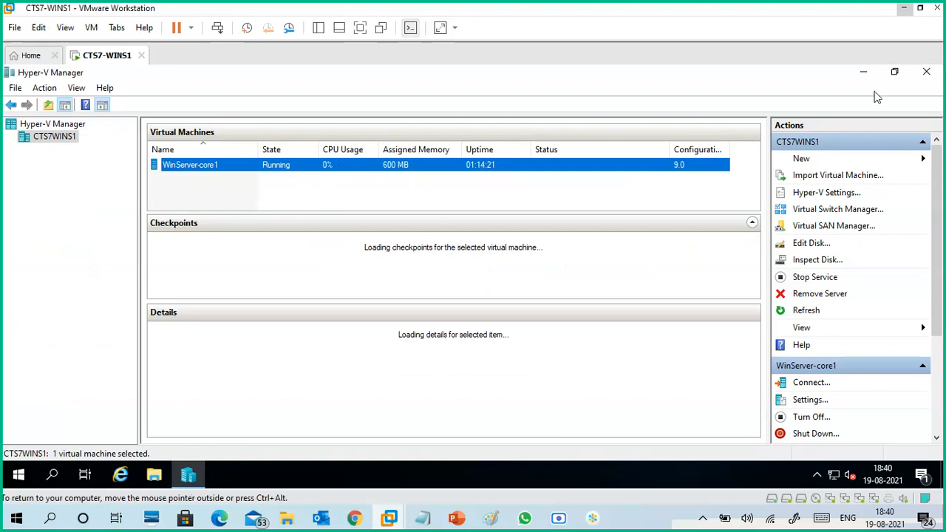
- Switch to Paint and sketch the number 16 and a labelled box containing 8 above the client computers, then return to Edge
{"action": "left_click", "coordinate": [902, 10]}
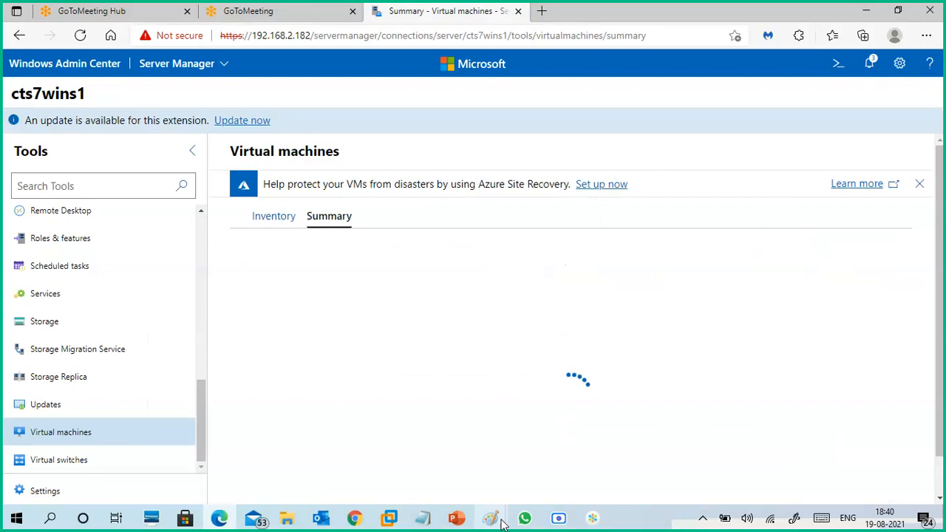
{"action": "mouse_move", "coordinate": [501, 523]}
{"action": "left_click", "coordinate": [526, 484]}
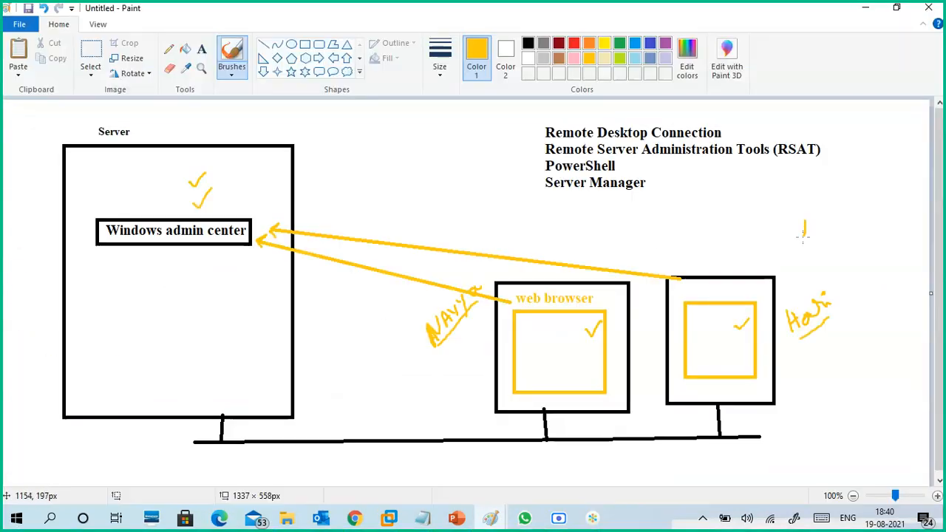
{"action": "mouse_move", "coordinate": [698, 208]}
{"action": "left_mouse_down"}
{"action": "mouse_move", "coordinate": [706, 221]}
{"action": "mouse_move", "coordinate": [699, 210]}
{"action": "mouse_move", "coordinate": [688, 233]}
{"action": "mouse_move", "coordinate": [726, 178]}
{"action": "mouse_move", "coordinate": [683, 193]}
{"action": "left_mouse_up"}
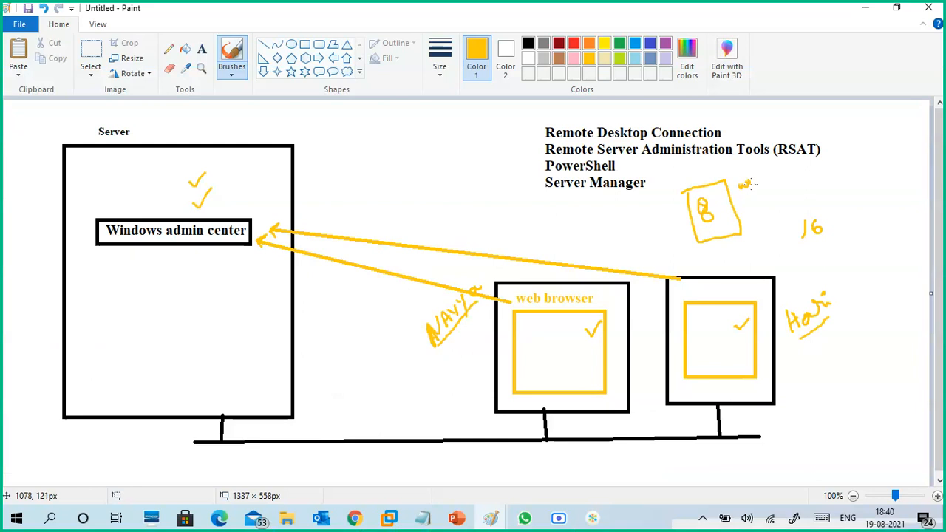
{"action": "mouse_move", "coordinate": [754, 181]}
{"action": "left_mouse_down"}
{"action": "mouse_move", "coordinate": [744, 185]}
{"action": "mouse_move", "coordinate": [767, 179]}
{"action": "left_mouse_up"}
{"action": "left_click_drag", "start_coordinate": [723, 201], "coordinate": [715, 193]}
{"action": "left_click", "coordinate": [861, 10]}
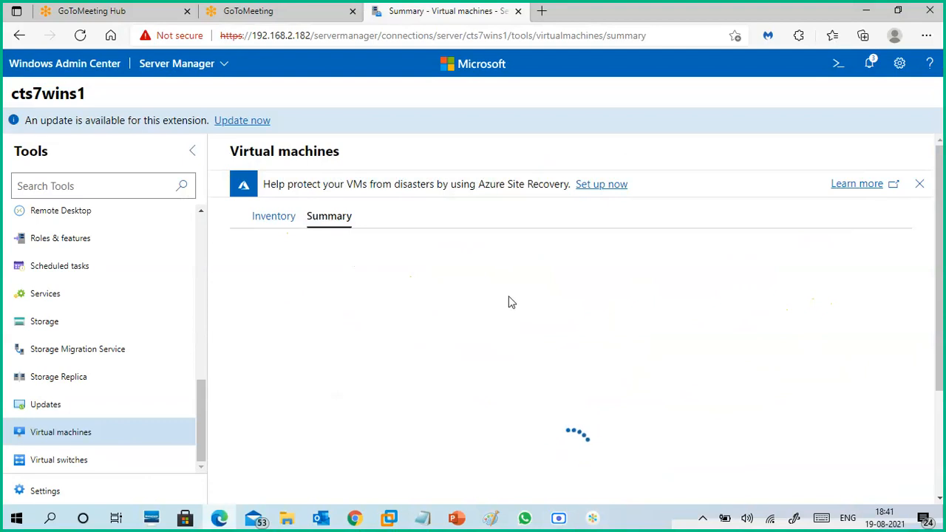
- Check WinServer-core1 in Hyper-V Manager on the CTS7-WINS1 machine, then view the Virtual machines summary in Edge
{"action": "mouse_move", "coordinate": [392, 522]}
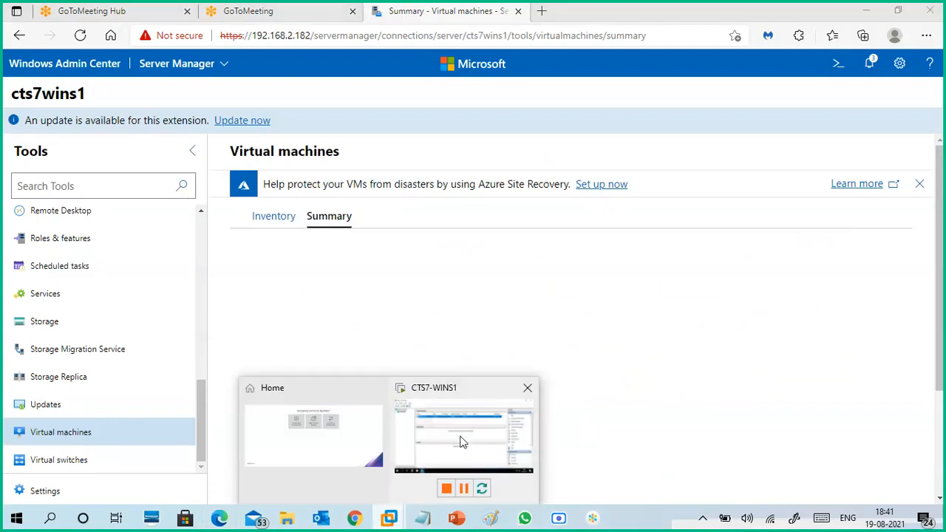
{"action": "left_click", "coordinate": [466, 447]}
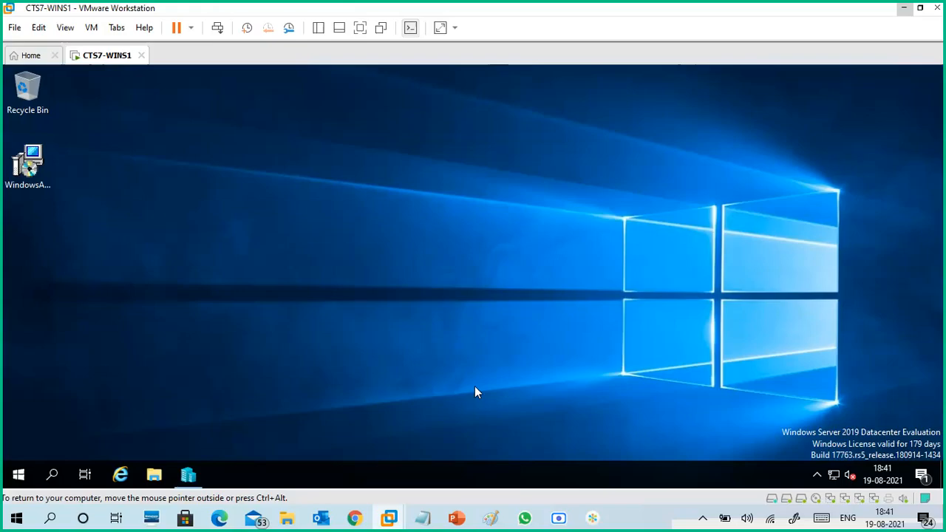
{"action": "left_click", "coordinate": [187, 475]}
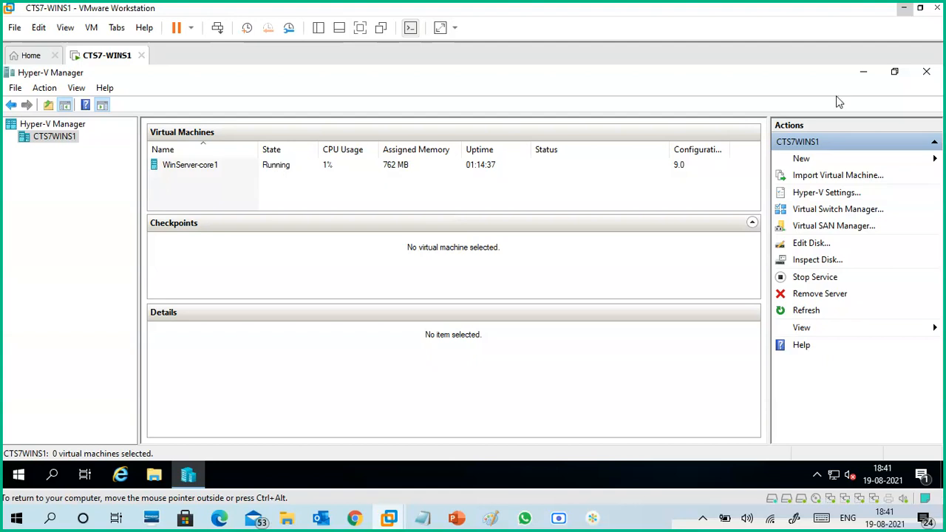
{"action": "left_click", "coordinate": [904, 9]}
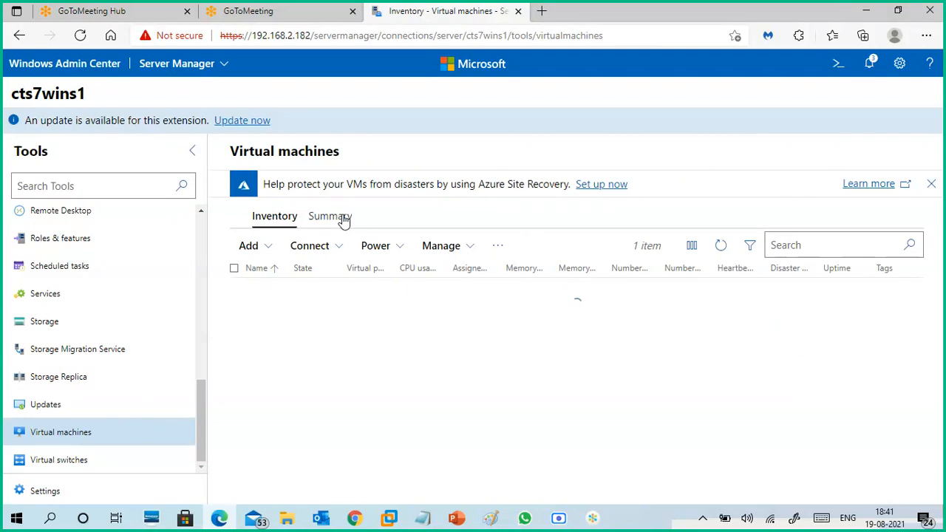
{"action": "left_click", "coordinate": [342, 219]}
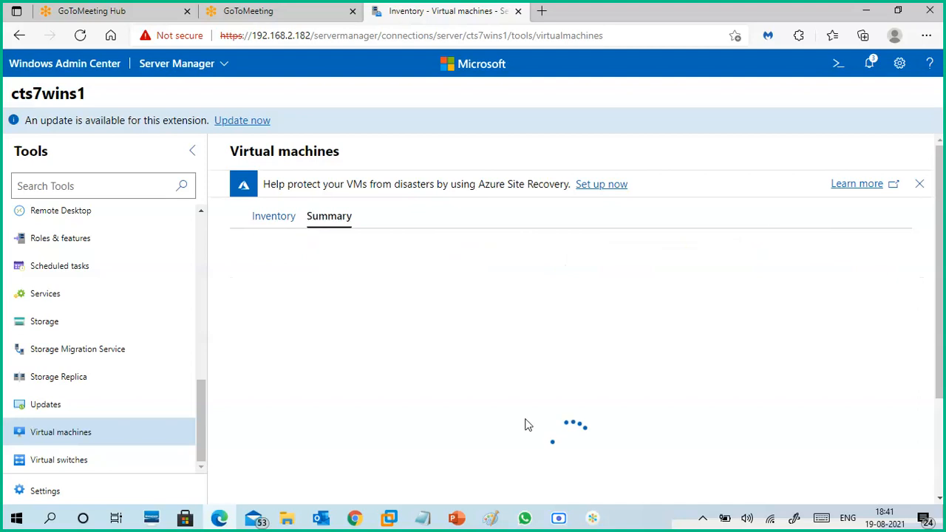
- Switch back to Hyper-V Manager and examine the status of WinServer-core1 and the actions offered for it
{"action": "mouse_move", "coordinate": [392, 514]}
{"action": "left_click", "coordinate": [459, 435]}
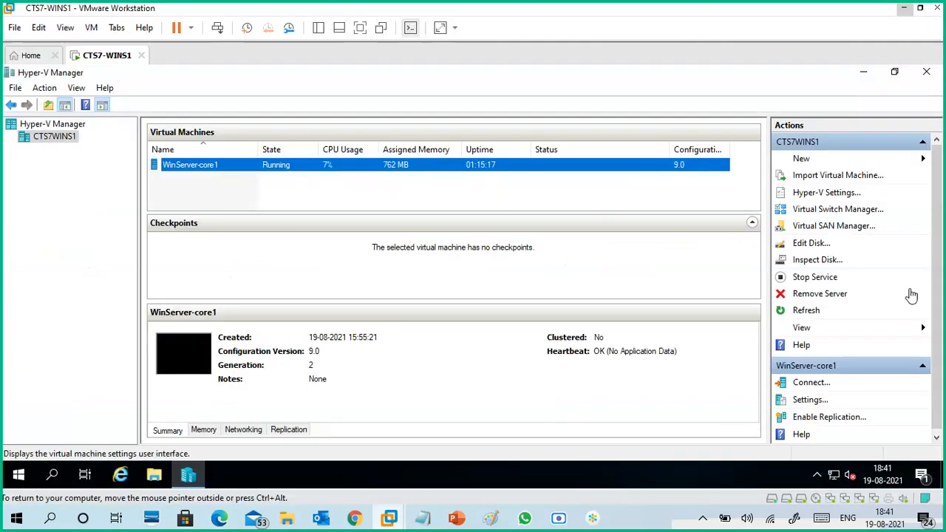
{"action": "scroll", "coordinate": [940, 284], "scroll_direction": "down", "scroll_amount": 1}
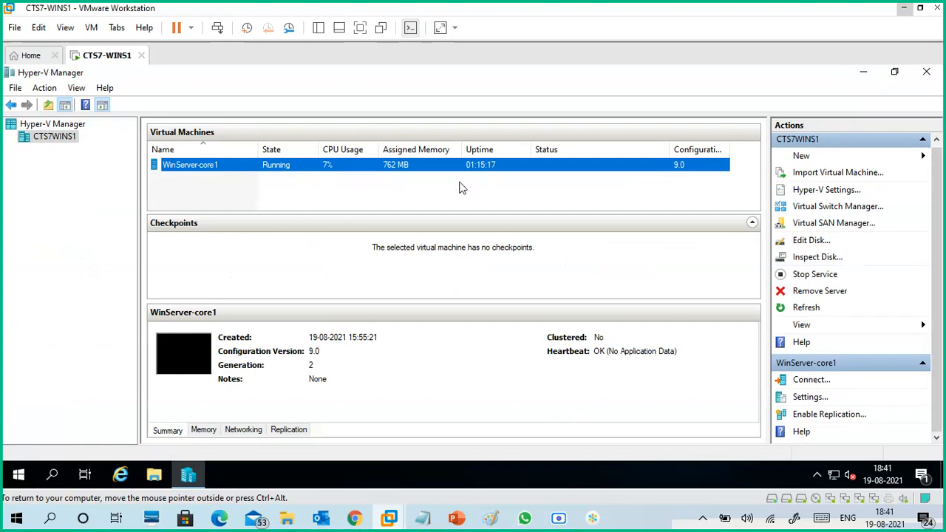
{"action": "right_click", "coordinate": [348, 167]}
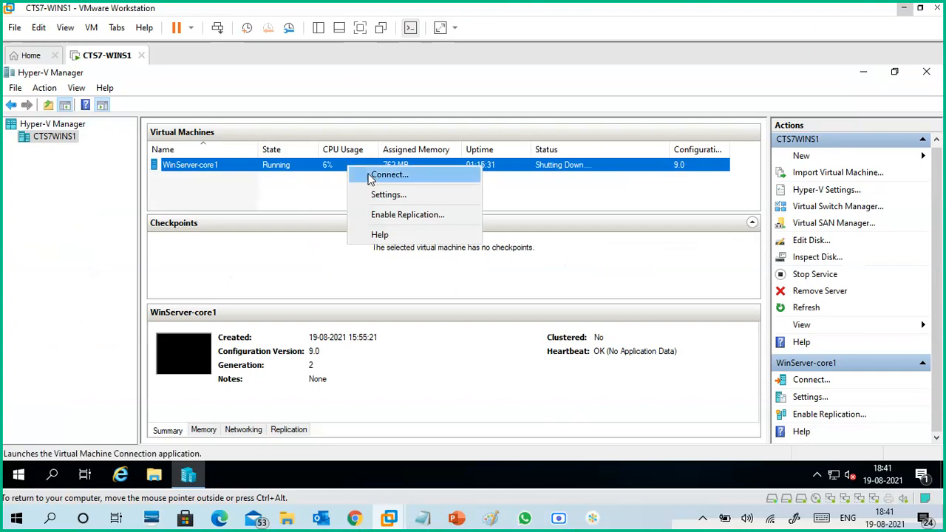
{"action": "left_click", "coordinate": [312, 193]}
{"action": "left_click", "coordinate": [318, 179]}
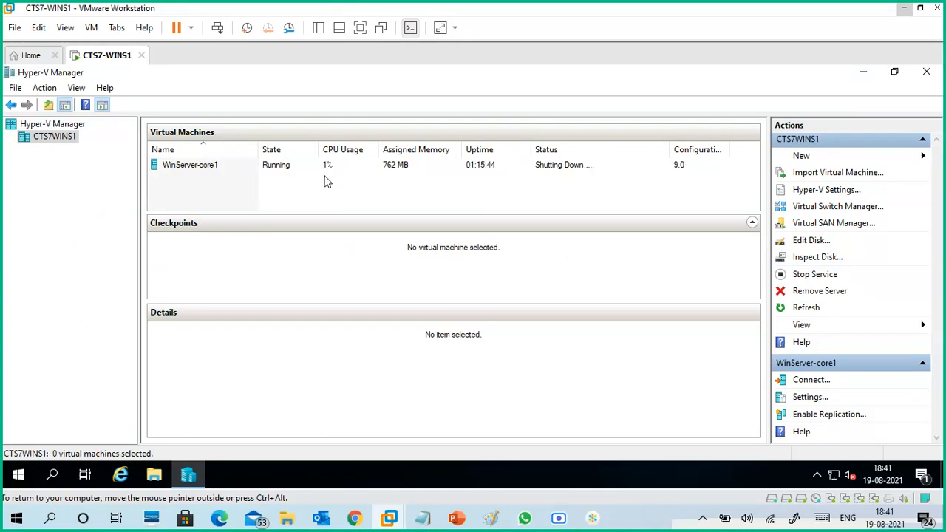
- Connect to the WinServer-core1 virtual machine from Hyper-V Manager
{"action": "left_click", "coordinate": [272, 168]}
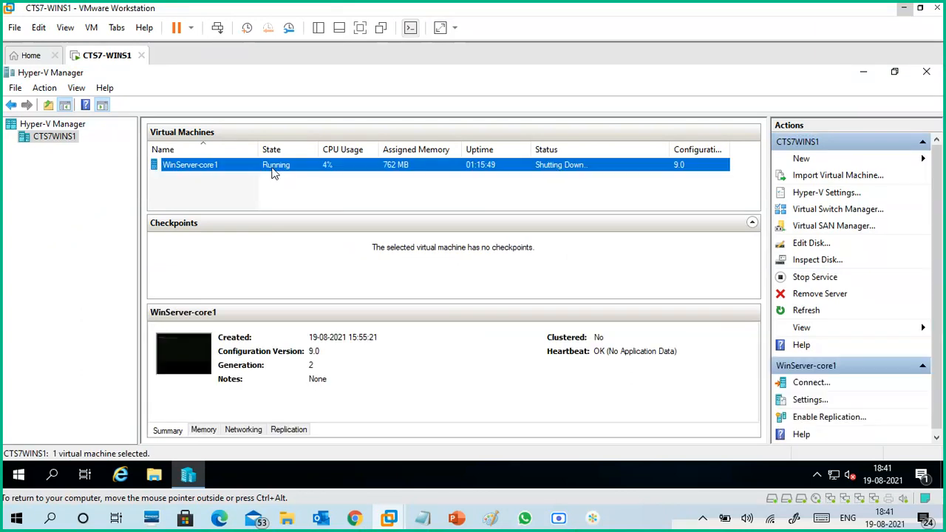
{"action": "right_click", "coordinate": [274, 173]}
{"action": "left_click", "coordinate": [294, 182]}
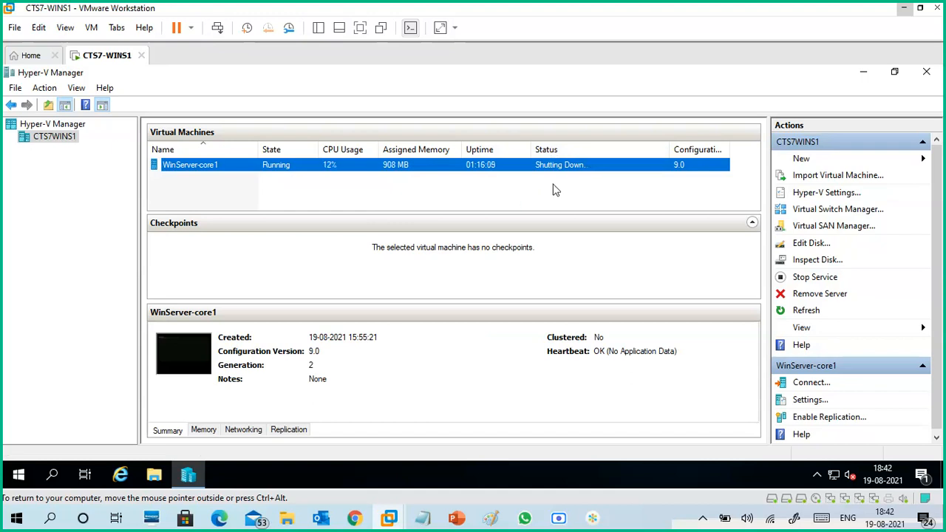
- Minimize Hyper-V Manager, return to Edge, and check the Virtual machines Inventory and Summary views, ending on Inventory
{"action": "left_click", "coordinate": [864, 73]}
{"action": "left_click", "coordinate": [903, 8]}
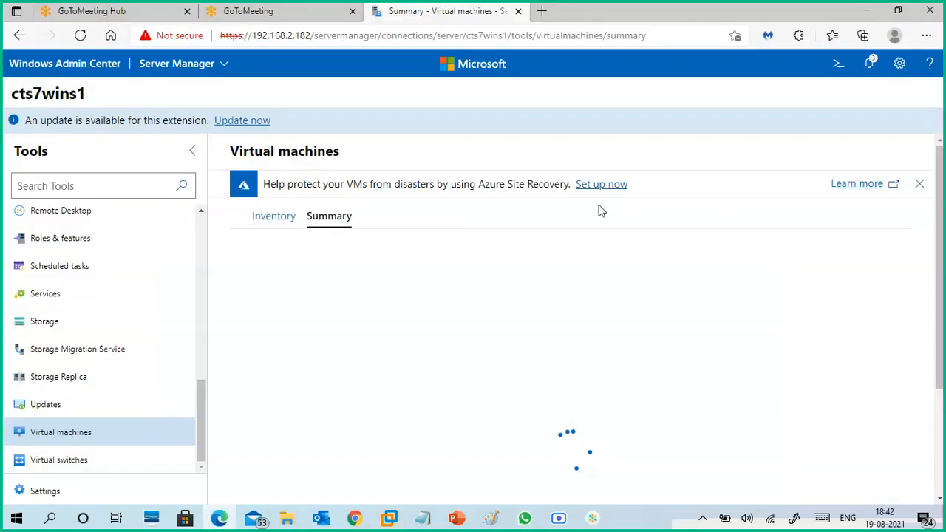
{"action": "left_click", "coordinate": [274, 219]}
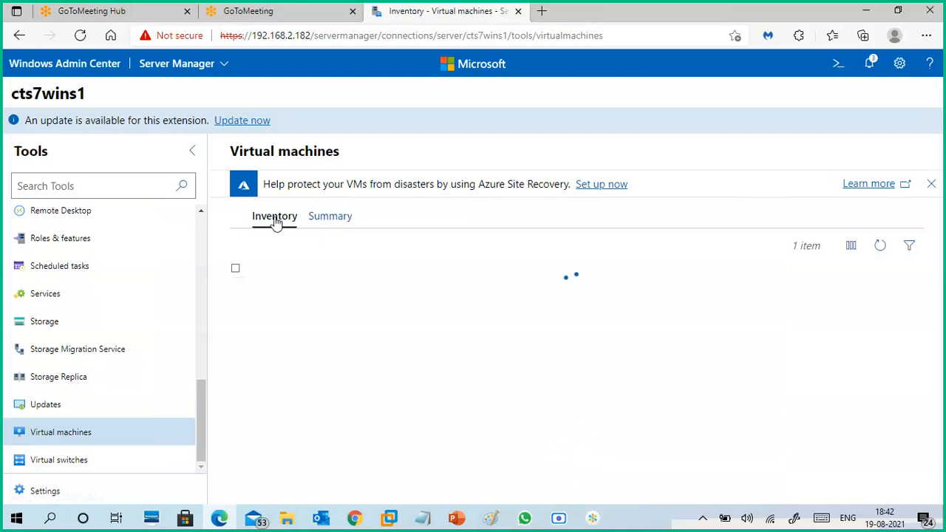
{"action": "left_click", "coordinate": [336, 218]}
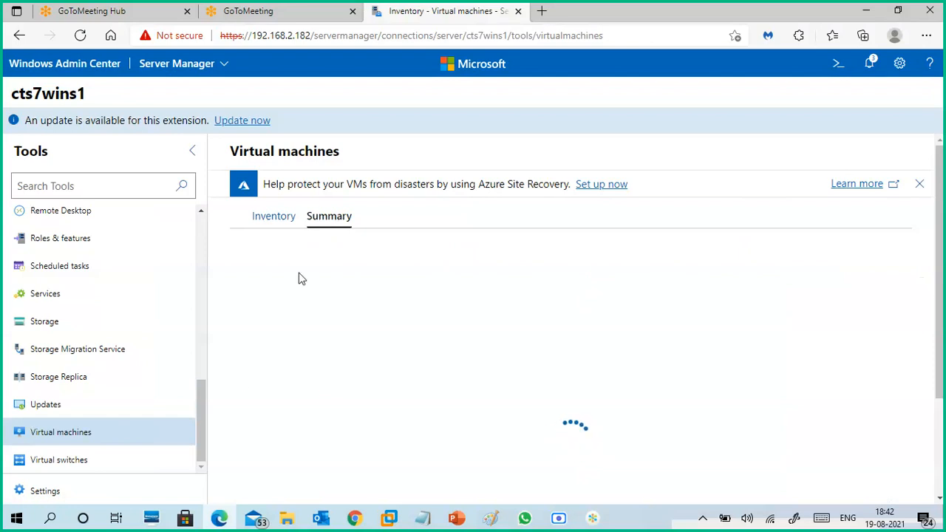
{"action": "left_click", "coordinate": [281, 218]}
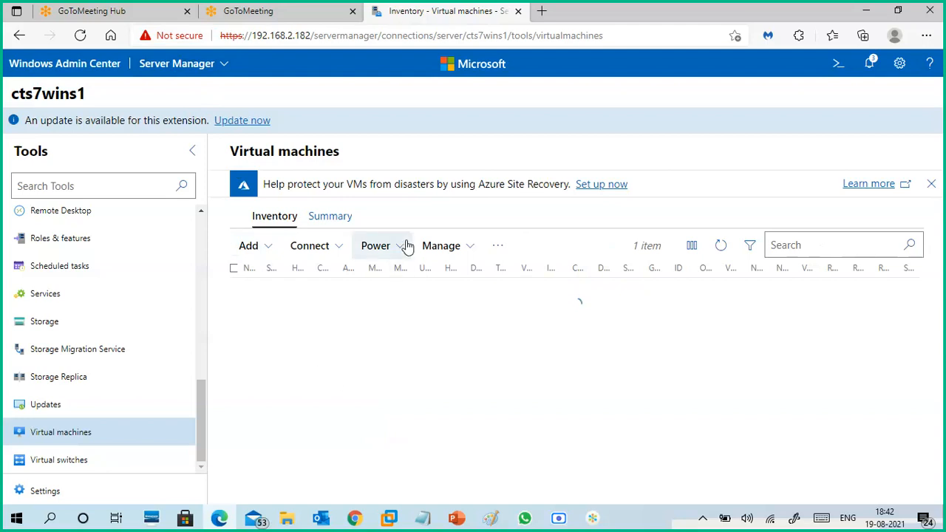
- In VMware Workstation, close the WinServer-core1 connection window, check its status in Hyper-V Manager, and return to Edge
{"action": "mouse_move", "coordinate": [390, 518]}
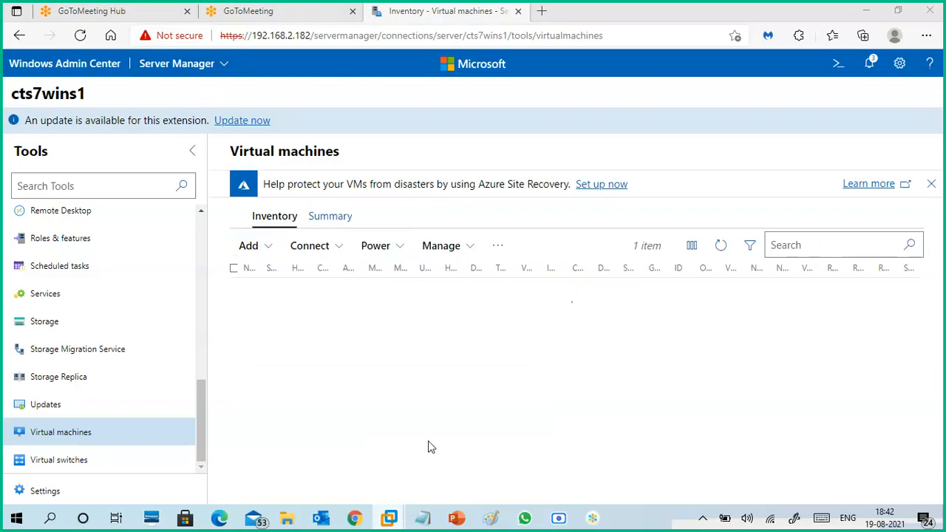
{"action": "left_click", "coordinate": [427, 443]}
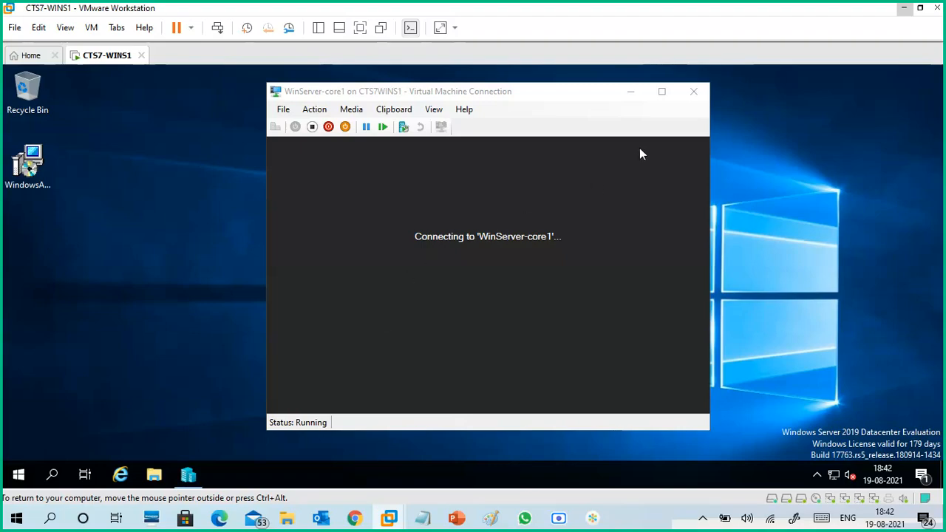
{"action": "left_click", "coordinate": [694, 91]}
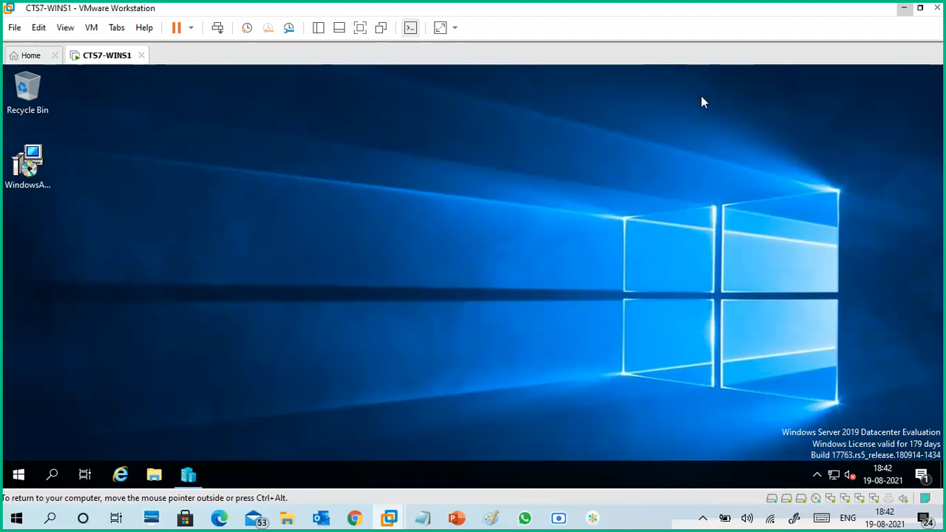
{"action": "left_click", "coordinate": [194, 475]}
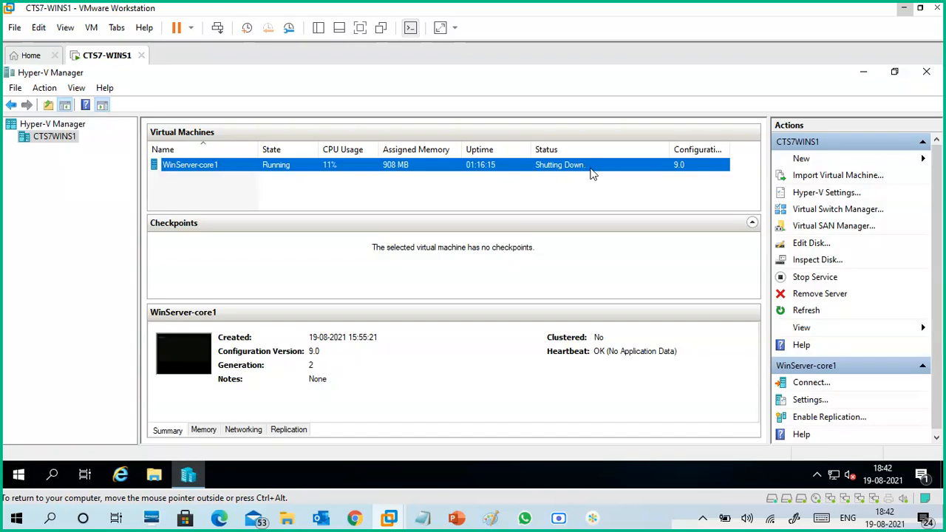
{"action": "left_click", "coordinate": [901, 10]}
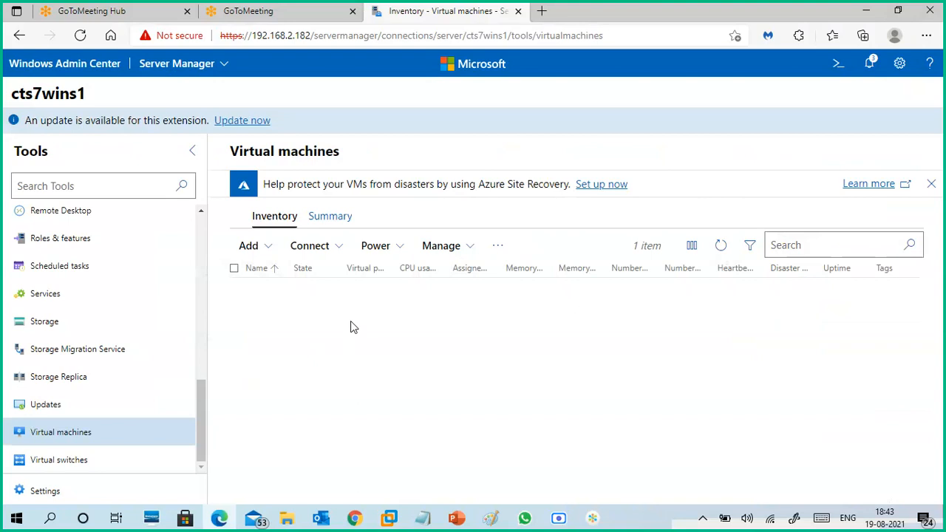
- Start a new virtual machine in Windows Admin Center, name it VM2, and look through its settings form
{"action": "left_click", "coordinate": [269, 246]}
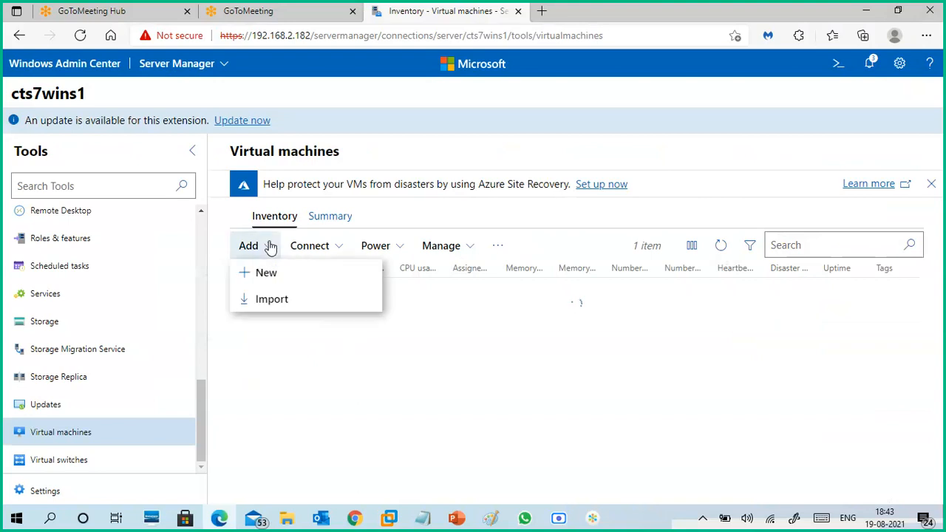
{"action": "left_click", "coordinate": [286, 275]}
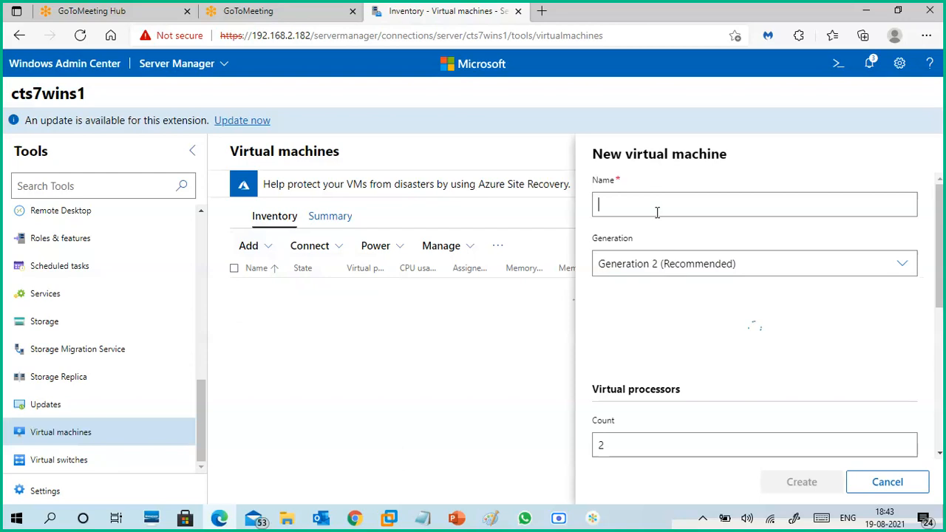
{"action": "type", "text": "VM"}
{"action": "type", "text": "2"}
{"action": "mouse_move", "coordinate": [940, 248]}
{"action": "left_mouse_down"}
{"action": "mouse_move", "coordinate": [943, 285]}
{"action": "mouse_move", "coordinate": [941, 238]}
{"action": "left_mouse_up"}
- Switch to VMware Workstation, check the state of WinServer-core1 in Hyper-V Manager, and minimize Hyper-V Manager
{"action": "mouse_move", "coordinate": [390, 517]}
{"action": "left_click", "coordinate": [438, 446]}
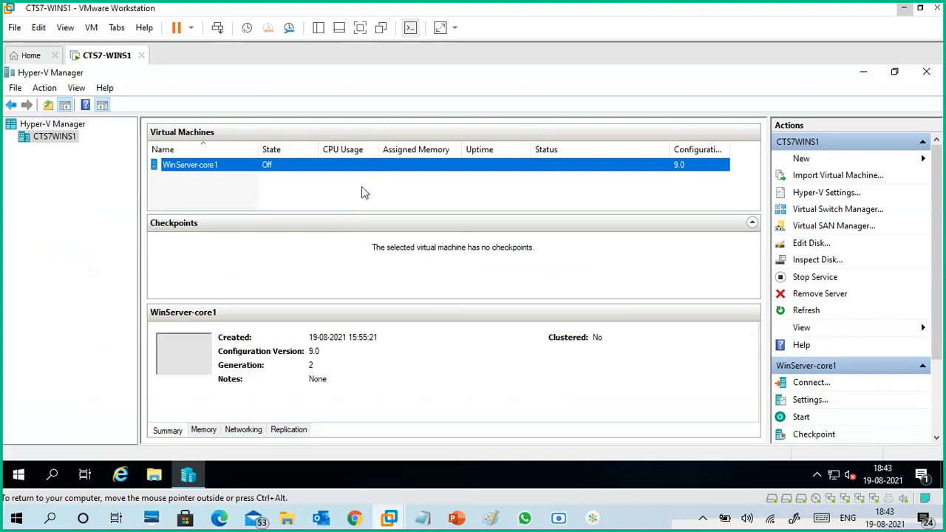
{"action": "left_click", "coordinate": [865, 73]}
{"action": "left_click", "coordinate": [866, 75]}
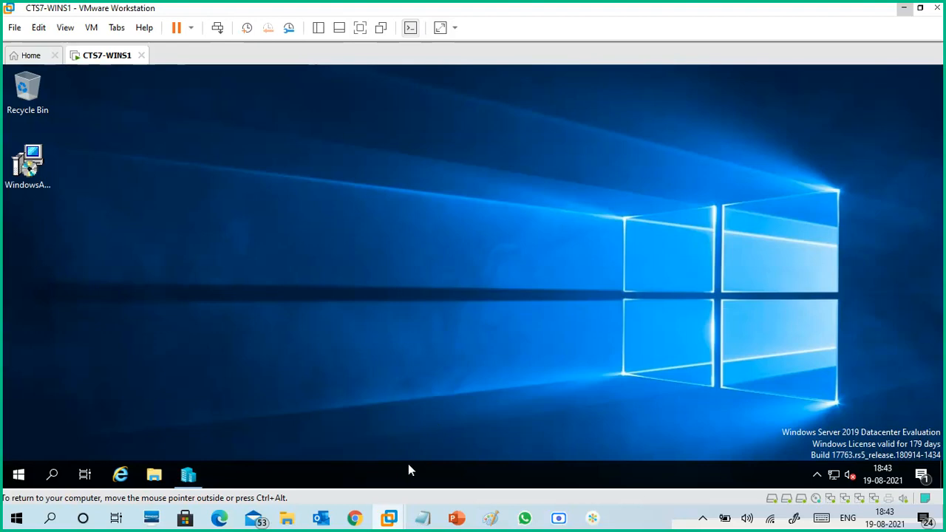
- Open Task Manager on the CTS7-WINS1 server and examine its memory and CPU performance
{"action": "right_click", "coordinate": [408, 469]}
{"action": "left_click", "coordinate": [453, 394]}
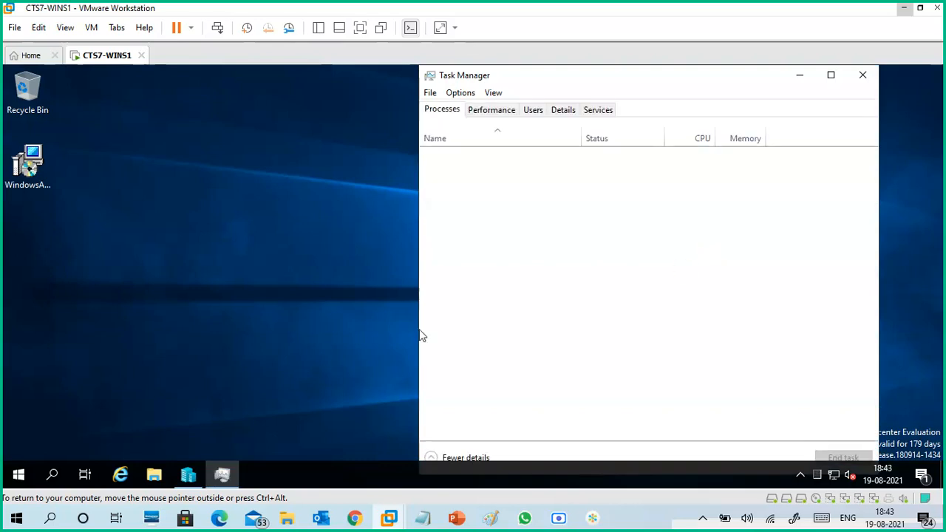
{"action": "left_click", "coordinate": [495, 112]}
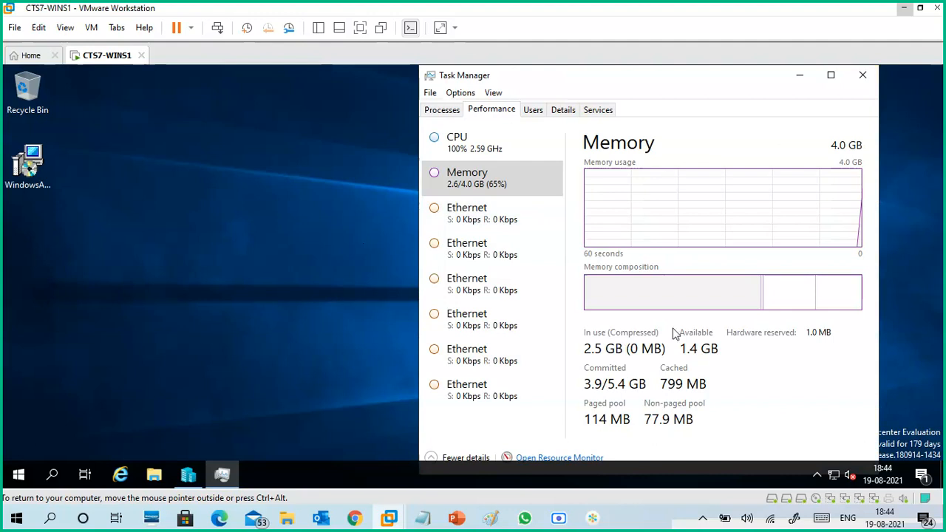
{"action": "left_click", "coordinate": [503, 148]}
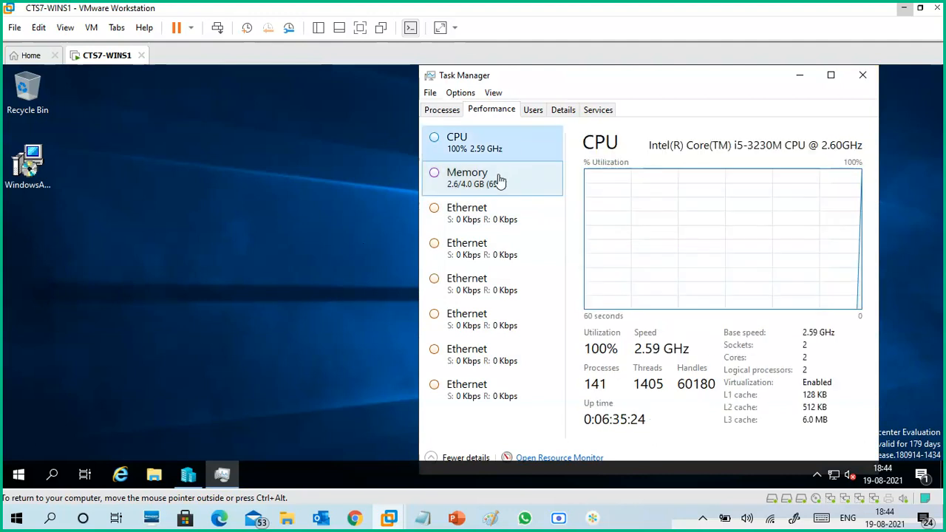
- Compare the memory and CPU performance in Task Manager, close it, and return to Windows Admin Center in Edge
{"action": "left_click", "coordinate": [500, 181]}
{"action": "left_click", "coordinate": [503, 152]}
{"action": "left_click", "coordinate": [503, 183]}
{"action": "left_click", "coordinate": [863, 75]}
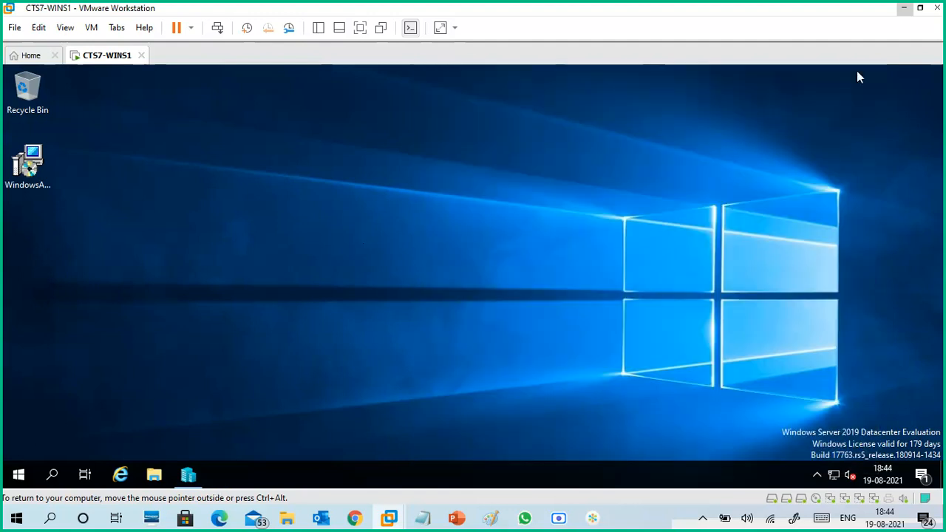
{"action": "left_click", "coordinate": [903, 9]}
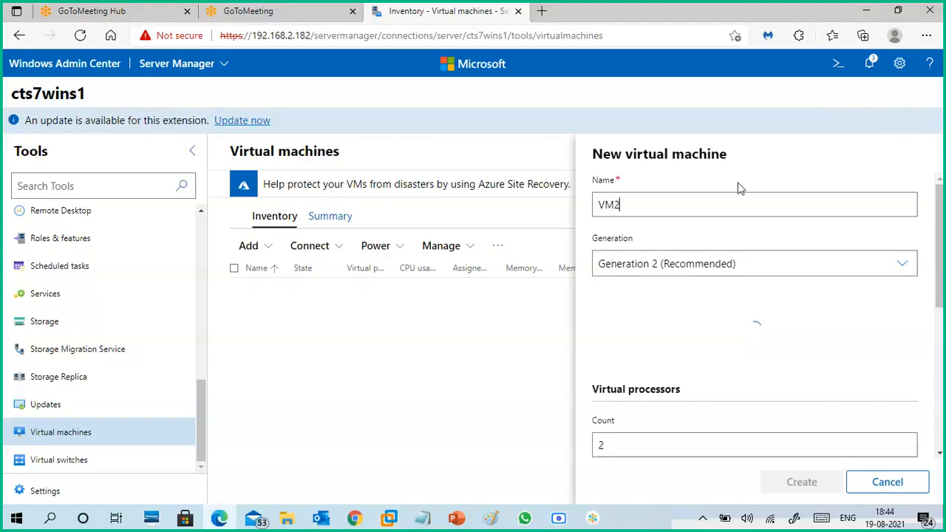
{"action": "left_click_drag", "start_coordinate": [634, 208], "coordinate": [593, 210]}
{"action": "left_click", "coordinate": [697, 176]}
{"action": "left_click", "coordinate": [896, 266]}
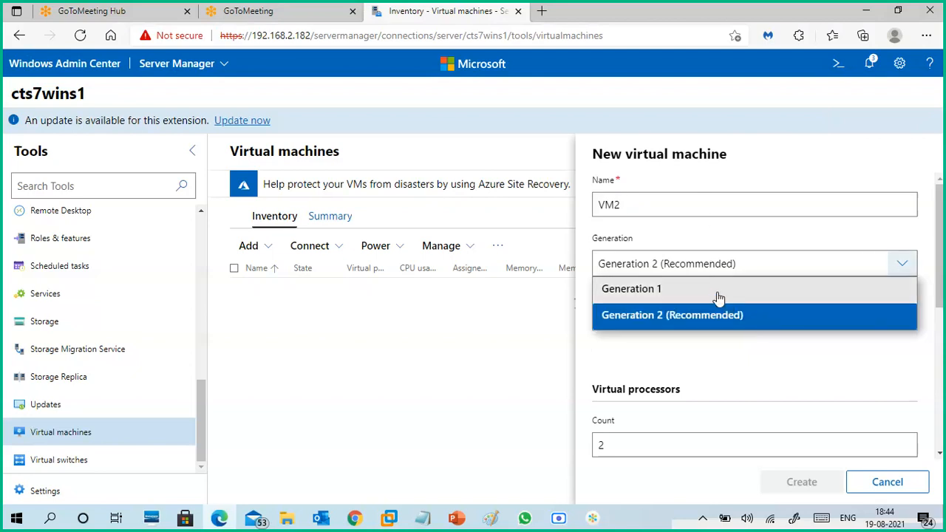
{"action": "left_click", "coordinate": [710, 320]}
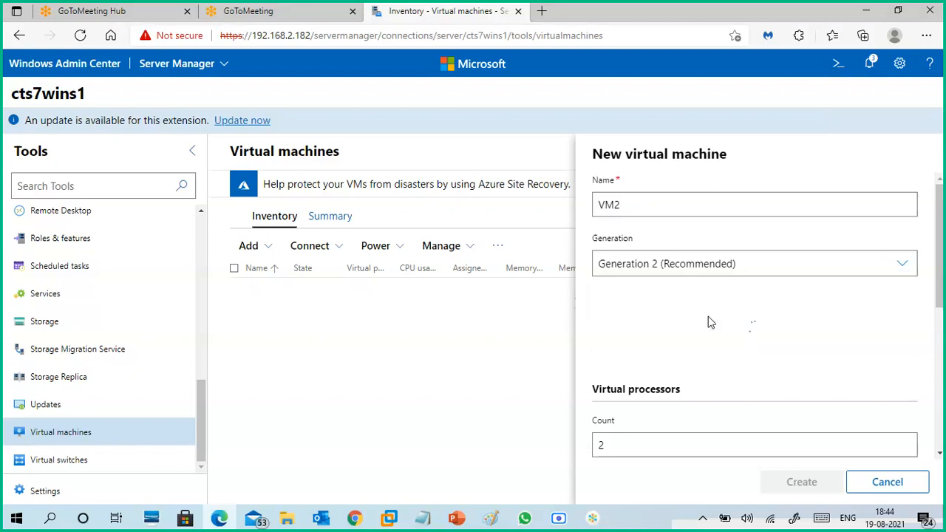
{"action": "scroll", "coordinate": [761, 311], "scroll_direction": "down", "scroll_amount": 3}
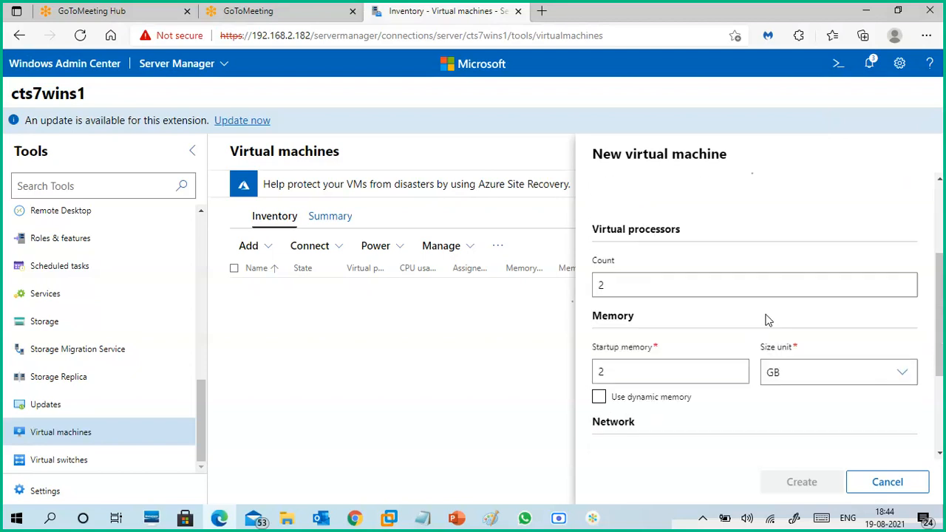
{"action": "scroll", "coordinate": [719, 269], "scroll_direction": "up", "scroll_amount": 1}
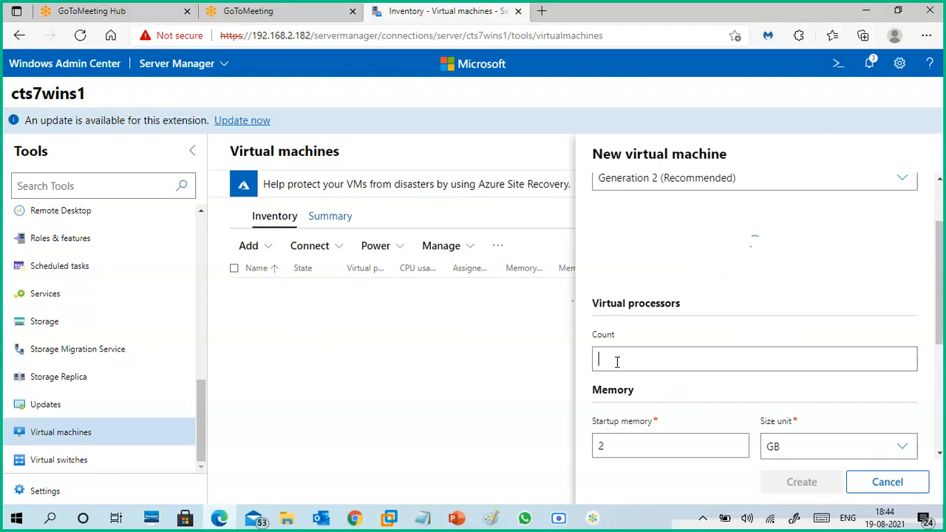
{"action": "type", "text": "1"}
{"action": "left_click_drag", "start_coordinate": [601, 443], "coordinate": [580, 450]}
{"action": "scroll", "coordinate": [687, 440], "scroll_direction": "down", "scroll_amount": 2}
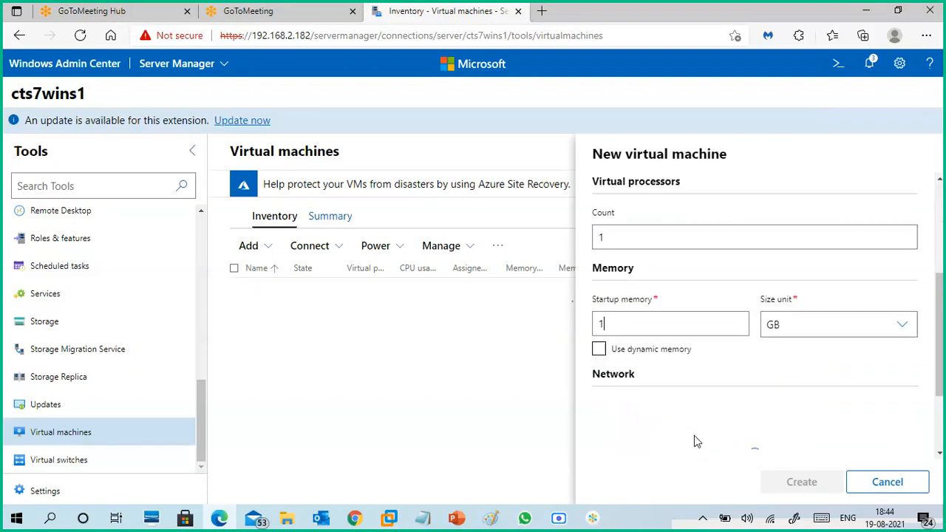
{"action": "left_click", "coordinate": [654, 353]}
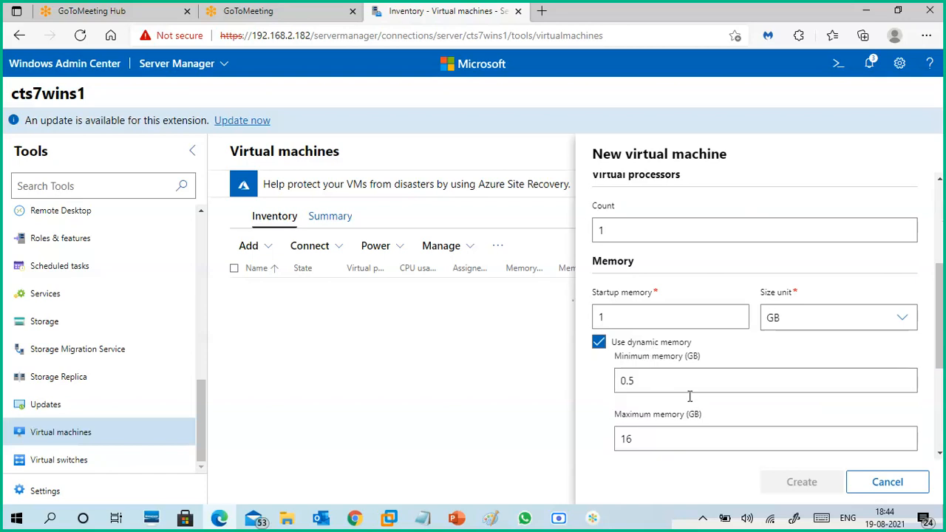
{"action": "scroll", "coordinate": [688, 415], "scroll_direction": "down", "scroll_amount": 2}
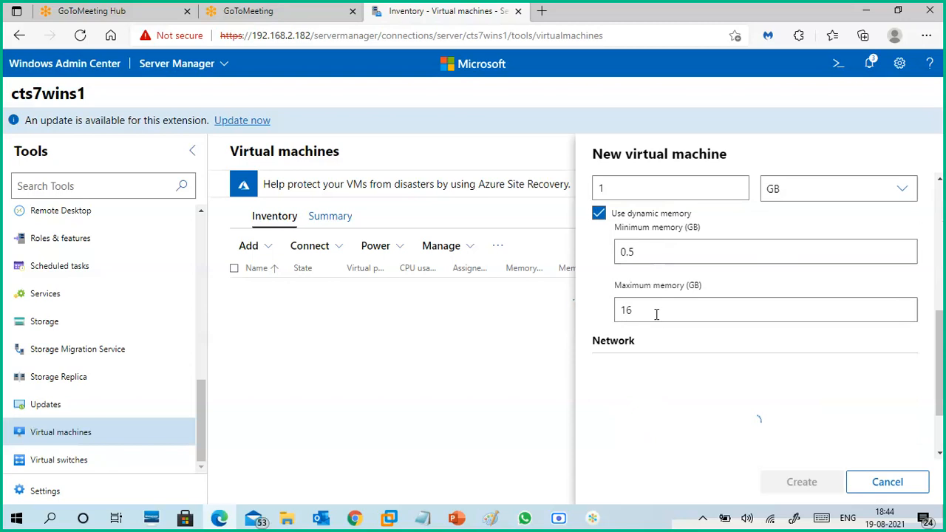
{"action": "left_click_drag", "start_coordinate": [654, 309], "coordinate": [611, 318]}
{"action": "type", "text": "2"}
{"action": "scroll", "coordinate": [670, 348], "scroll_direction": "down", "scroll_amount": 1}
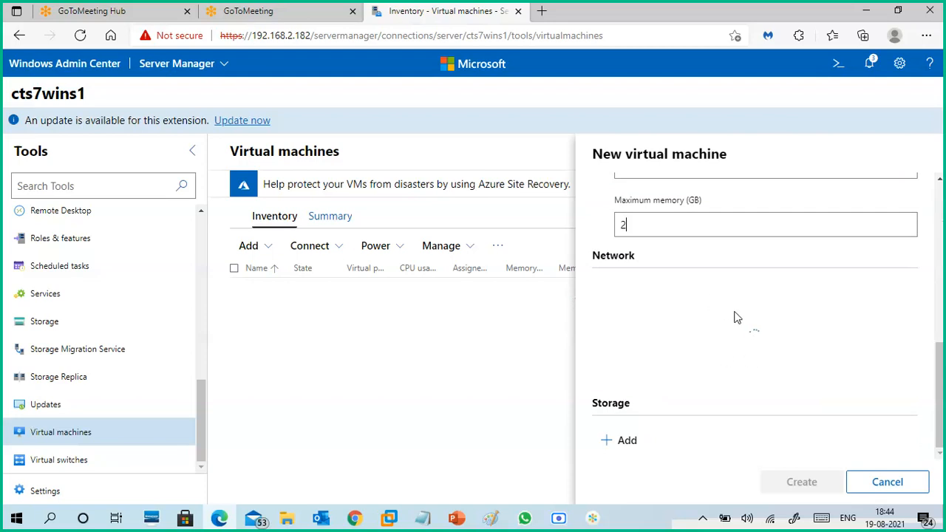
{"action": "scroll", "coordinate": [737, 330], "scroll_direction": "up", "scroll_amount": 1}
{"action": "scroll", "coordinate": [737, 330], "scroll_direction": "up", "scroll_amount": 1}
{"action": "scroll", "coordinate": [728, 303], "scroll_direction": "up", "scroll_amount": 3}
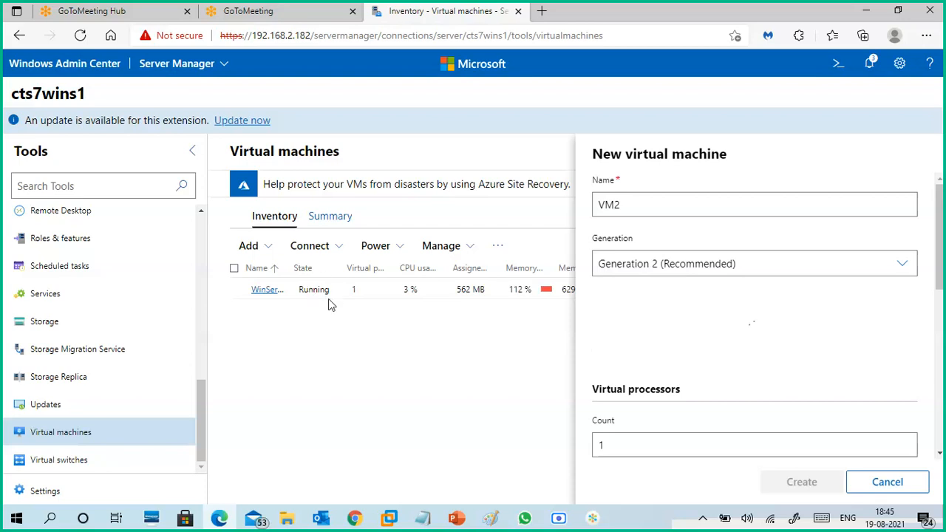
{"action": "left_click", "coordinate": [881, 483]}
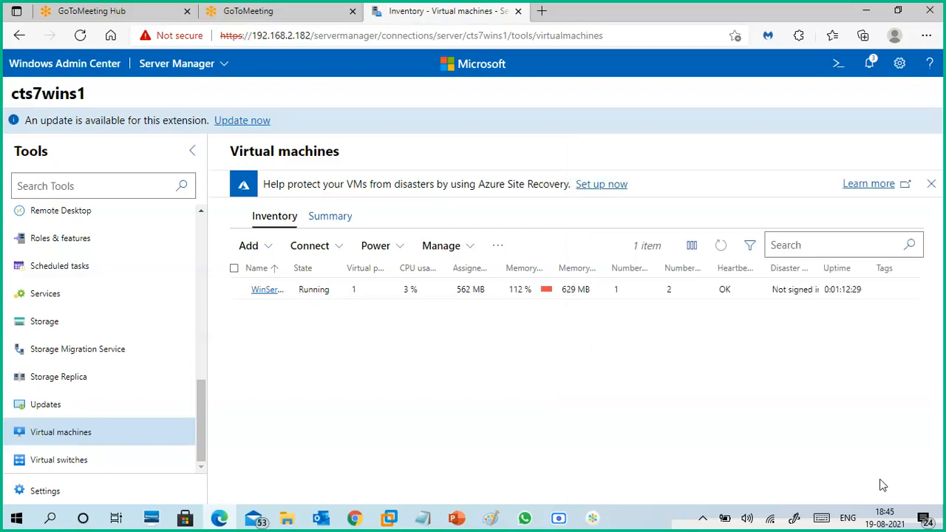
- Try to turn off the WinServer-core1 virtual machine from the inventory
{"action": "left_click", "coordinate": [567, 293]}
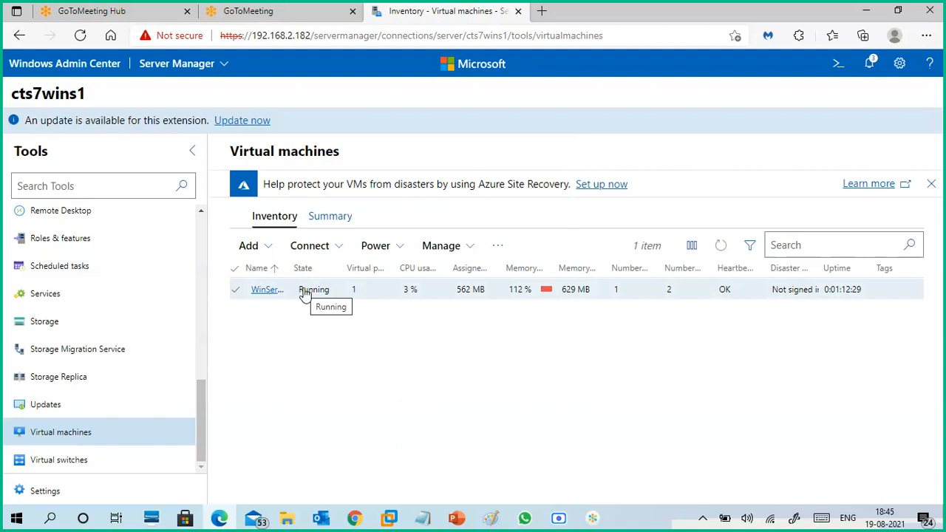
{"action": "left_click", "coordinate": [403, 249]}
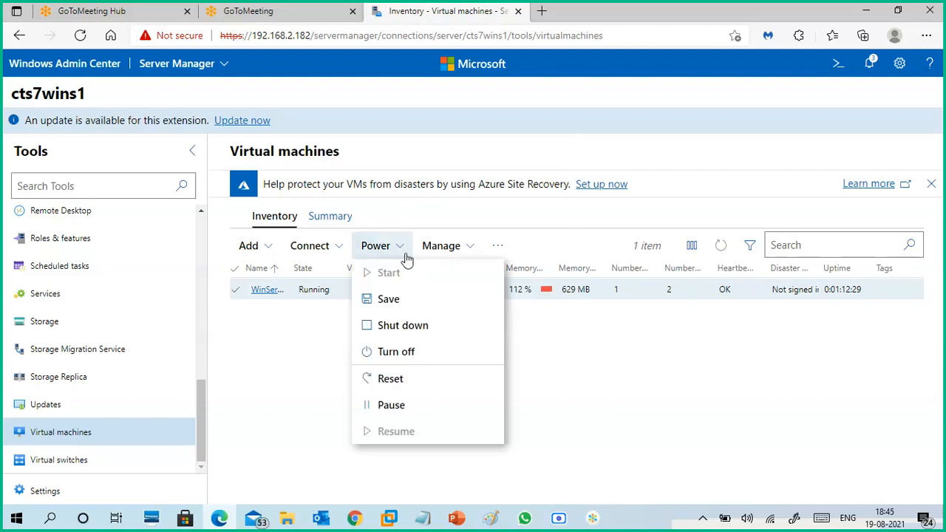
{"action": "left_click", "coordinate": [434, 353]}
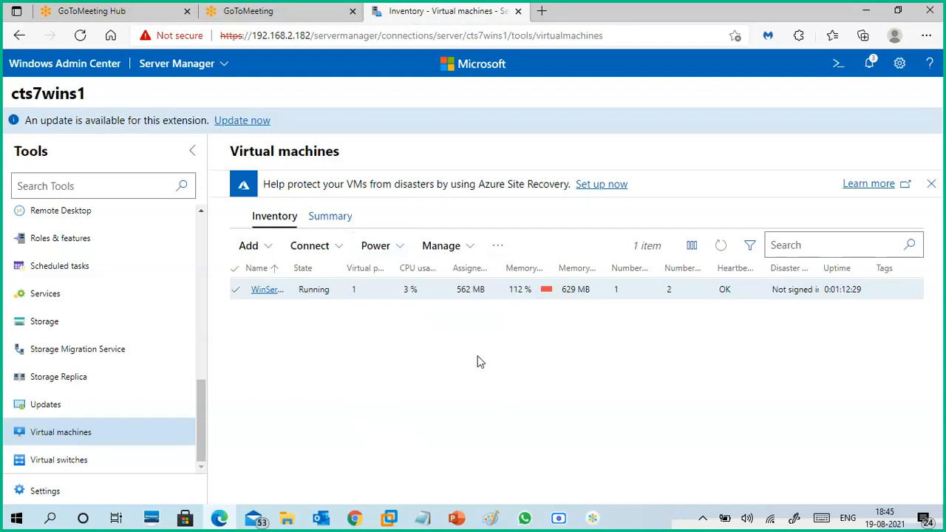
- Start a new virtual machine in the inventory and name it VM2
{"action": "left_click", "coordinate": [269, 247]}
{"action": "left_click", "coordinate": [289, 277]}
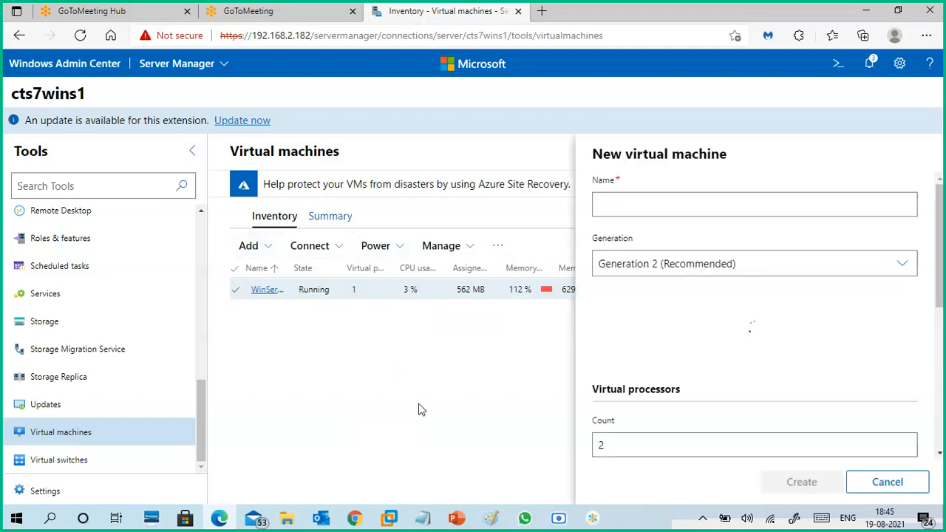
{"action": "left_click", "coordinate": [632, 207]}
{"action": "key", "text": "BackSpace"}
{"action": "key", "text": "BackSpace"}
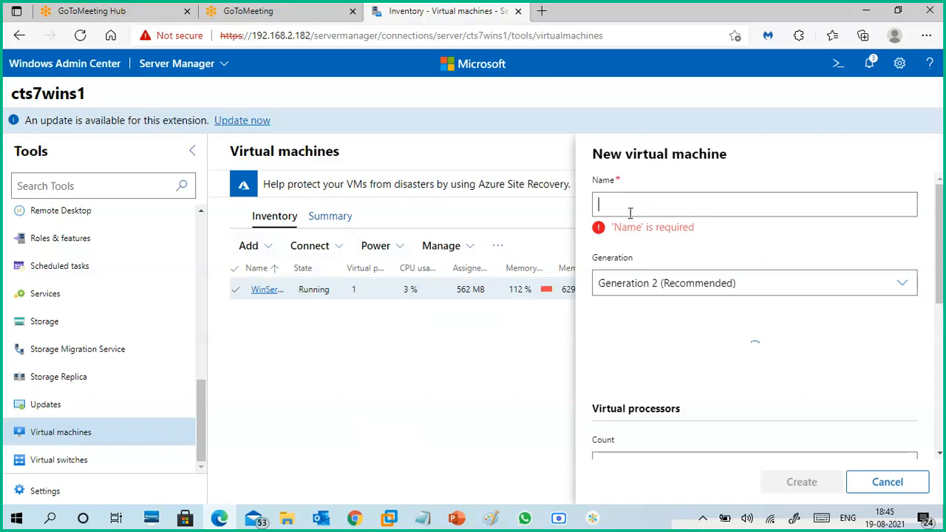
{"action": "type", "text": "VM2"}
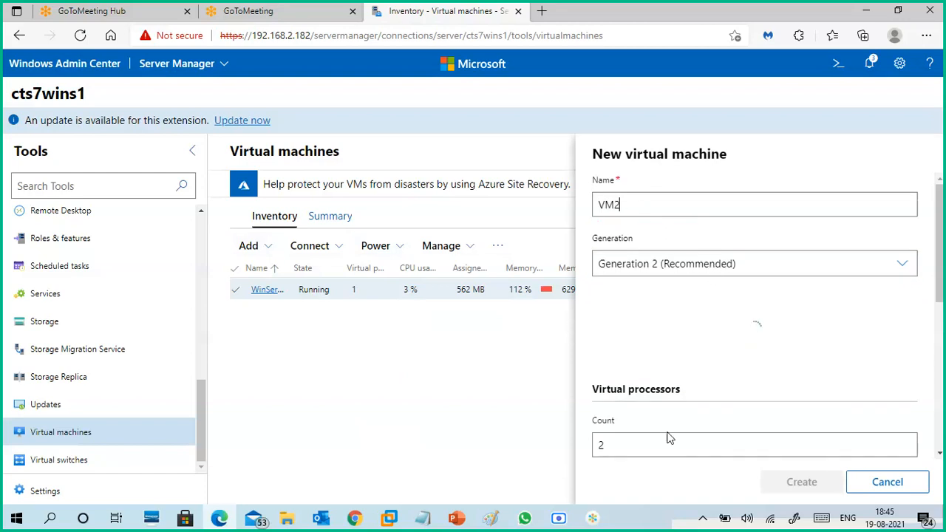
- Choose Generation 2 (Recommended) for VM2 and review its configuration and virtual hard disk paths
{"action": "scroll", "coordinate": [697, 386], "scroll_direction": "down", "scroll_amount": 2}
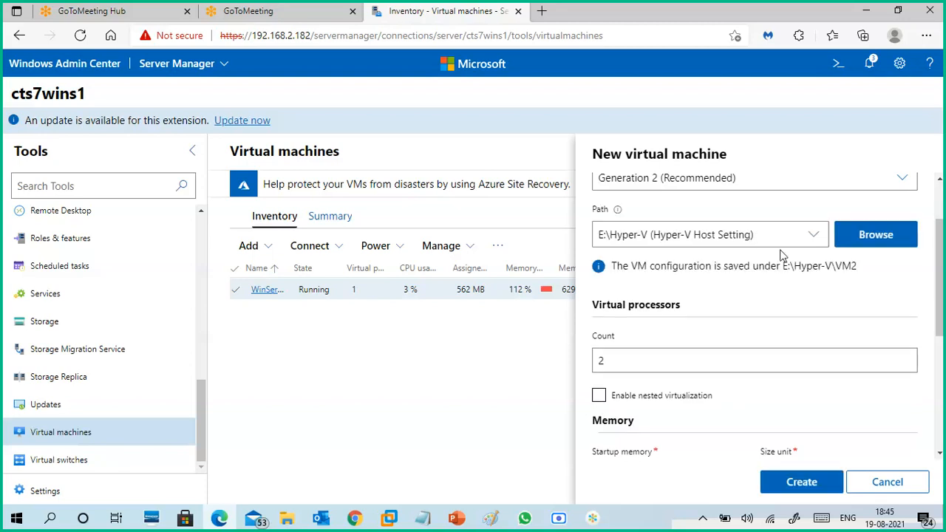
{"action": "scroll", "coordinate": [768, 309], "scroll_direction": "up", "scroll_amount": 2}
{"action": "left_click", "coordinate": [717, 204]}
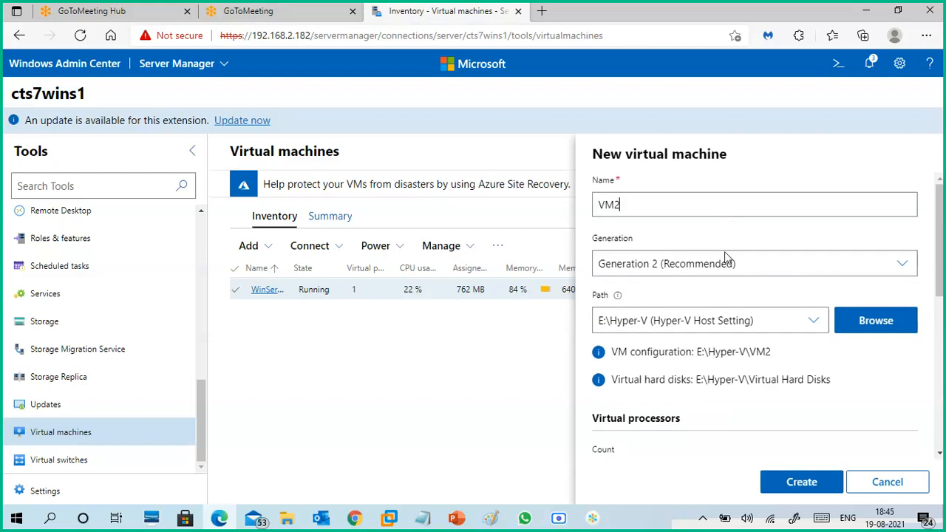
{"action": "left_click", "coordinate": [744, 265]}
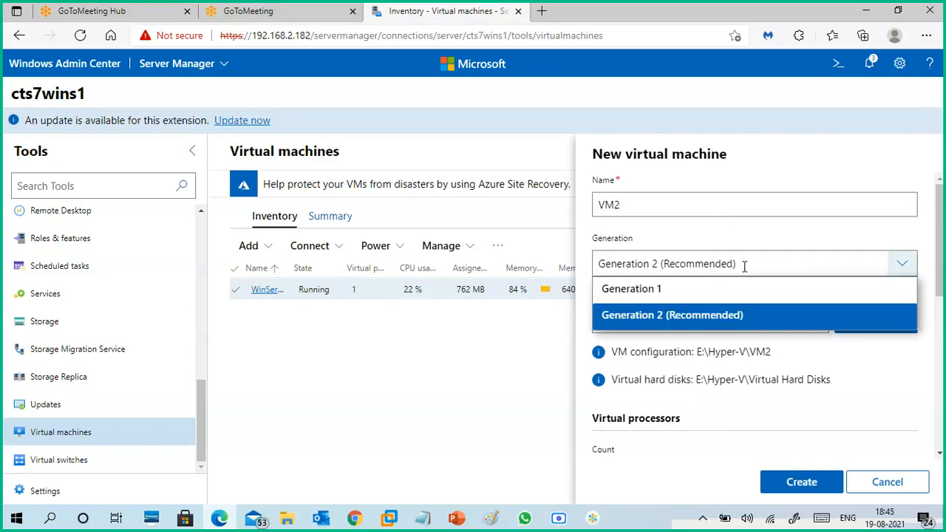
{"action": "left_click", "coordinate": [745, 314]}
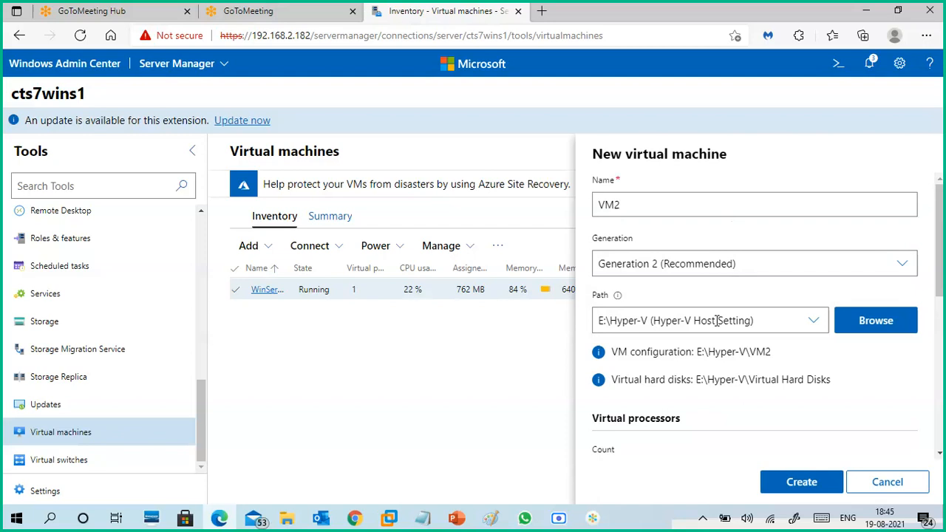
{"action": "double_click", "coordinate": [619, 352]}
{"action": "left_click_drag", "start_coordinate": [643, 356], "coordinate": [741, 353]}
{"action": "left_click", "coordinate": [771, 356]}
{"action": "left_click_drag", "start_coordinate": [612, 379], "coordinate": [832, 381]}
- Set VM2's virtual processor count to 1 and enable nested virtualization
{"action": "left_click_drag", "start_coordinate": [942, 260], "coordinate": [928, 332]}
{"action": "left_click_drag", "start_coordinate": [635, 286], "coordinate": [584, 274]}
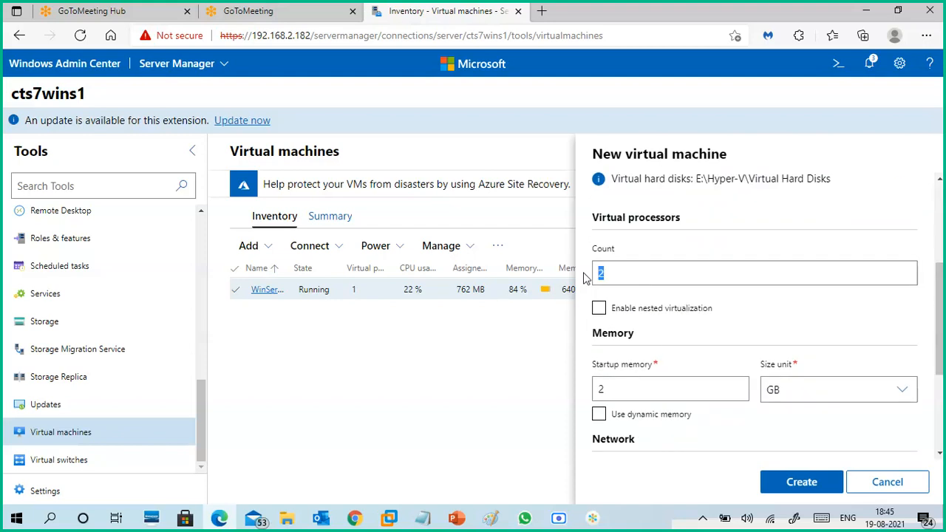
{"action": "type", "text": "1"}
{"action": "left_click", "coordinate": [600, 310]}
- Set VM2's startup memory to 1 GB and enable dynamic memory with a maximum of 2 GB
{"action": "left_click_drag", "start_coordinate": [938, 290], "coordinate": [941, 337]}
{"action": "double_click", "coordinate": [601, 281]}
{"action": "type", "text": "1"}
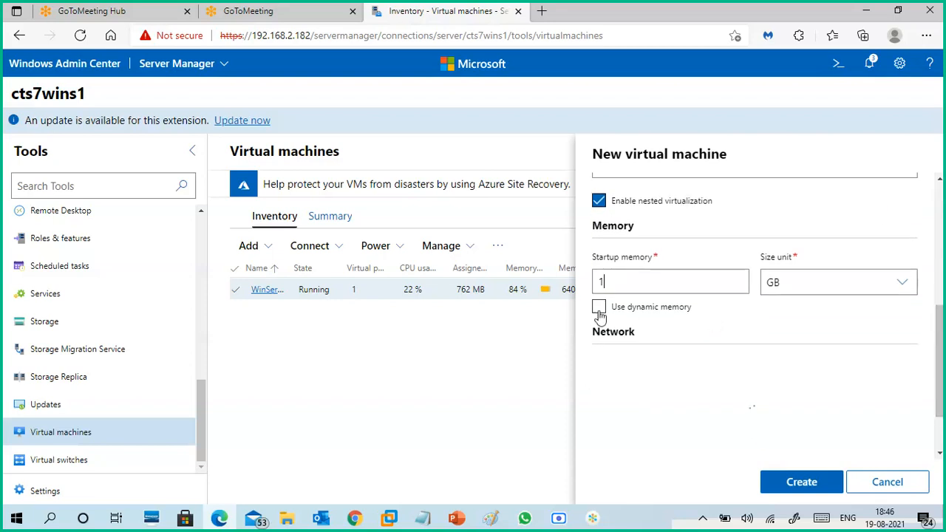
{"action": "left_click", "coordinate": [600, 309]}
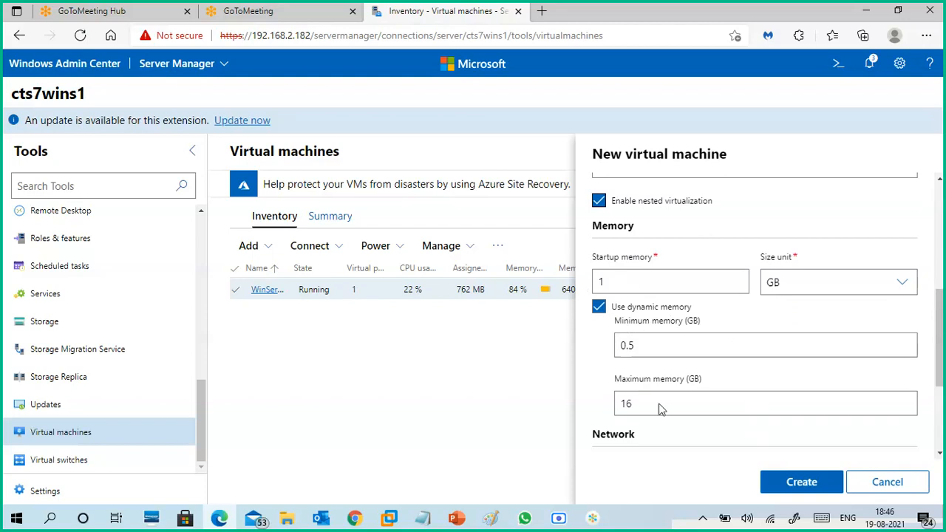
{"action": "double_click", "coordinate": [626, 404]}
{"action": "type", "text": "2"}
{"action": "left_click_drag", "start_coordinate": [941, 331], "coordinate": [941, 396]}
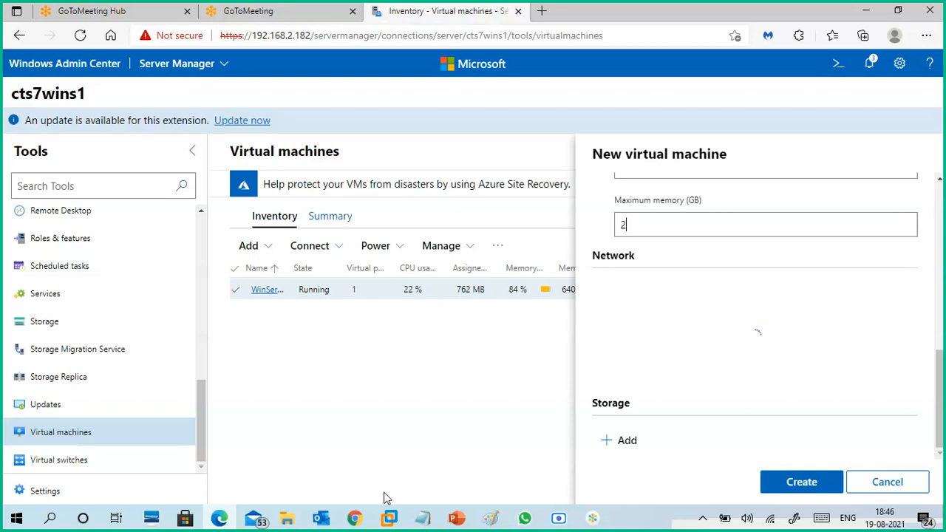
- Switch to VMware Workstation, check WinServer-core1's state and available actions in Hyper-V Manager, and return to Edge
{"action": "mouse_move", "coordinate": [390, 518]}
{"action": "left_click", "coordinate": [423, 440]}
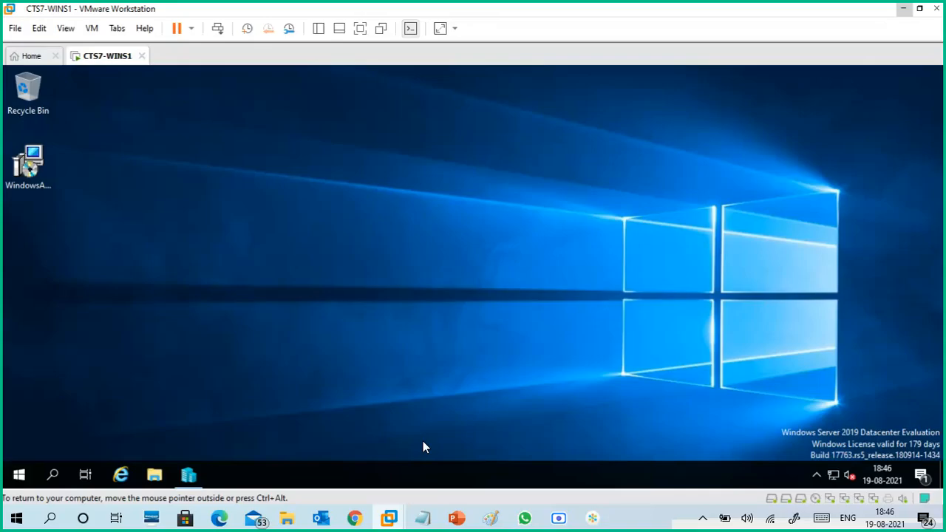
{"action": "left_click", "coordinate": [188, 475]}
{"action": "left_click", "coordinate": [246, 173]}
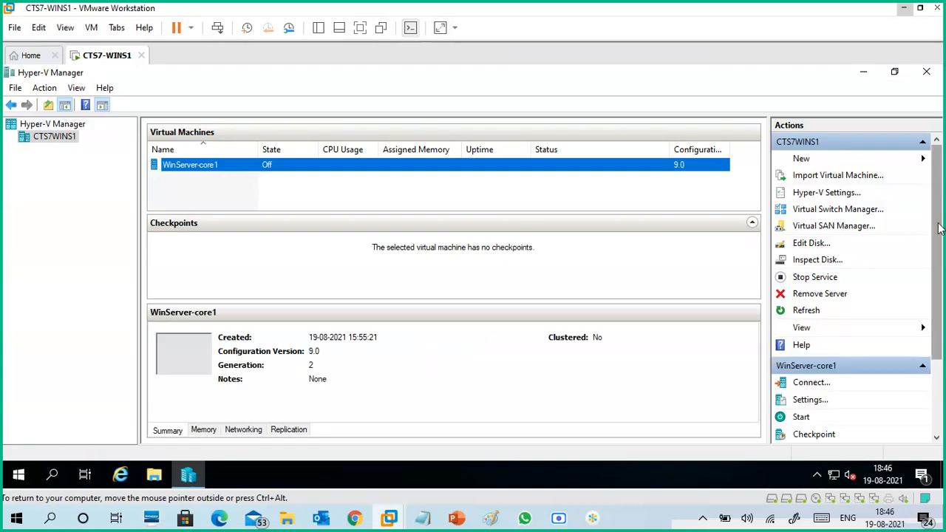
{"action": "left_click_drag", "start_coordinate": [942, 229], "coordinate": [944, 337]}
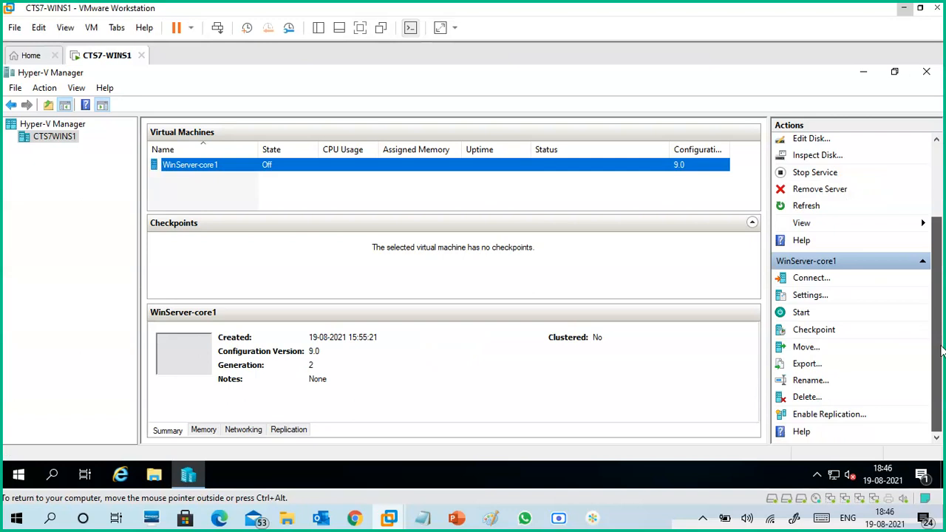
{"action": "scroll", "coordinate": [930, 251], "scroll_direction": "up", "scroll_amount": 3}
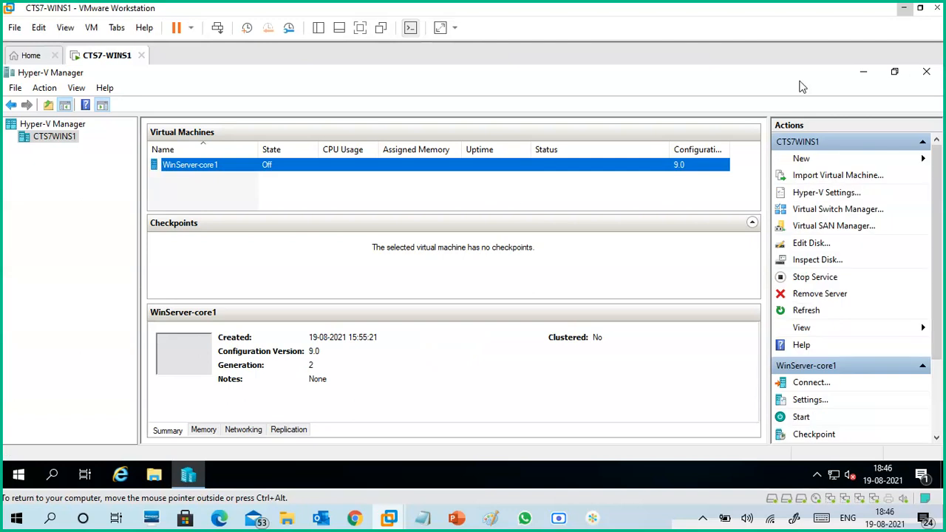
{"action": "left_click", "coordinate": [904, 9]}
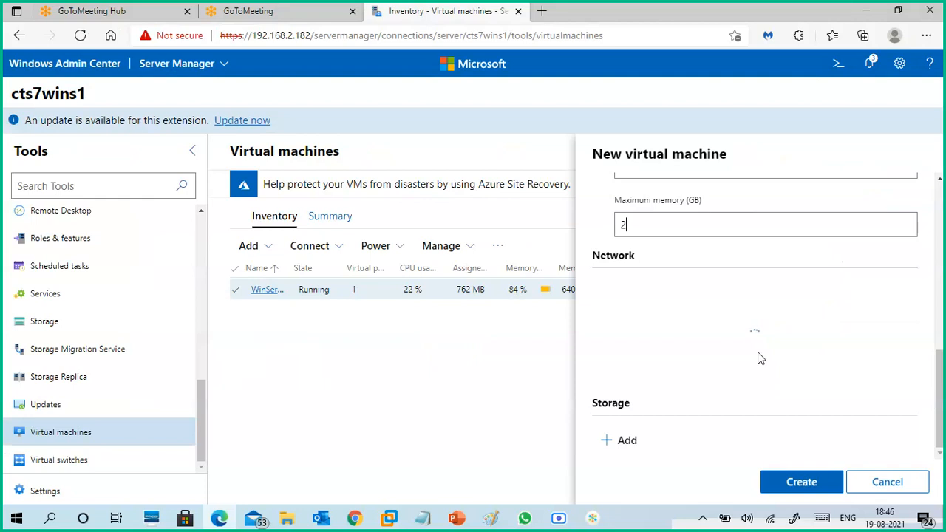
- Add an empty 80 GB virtual hard disk to VM2 and decline turning off WinServer-core1
{"action": "left_click", "coordinate": [620, 440]}
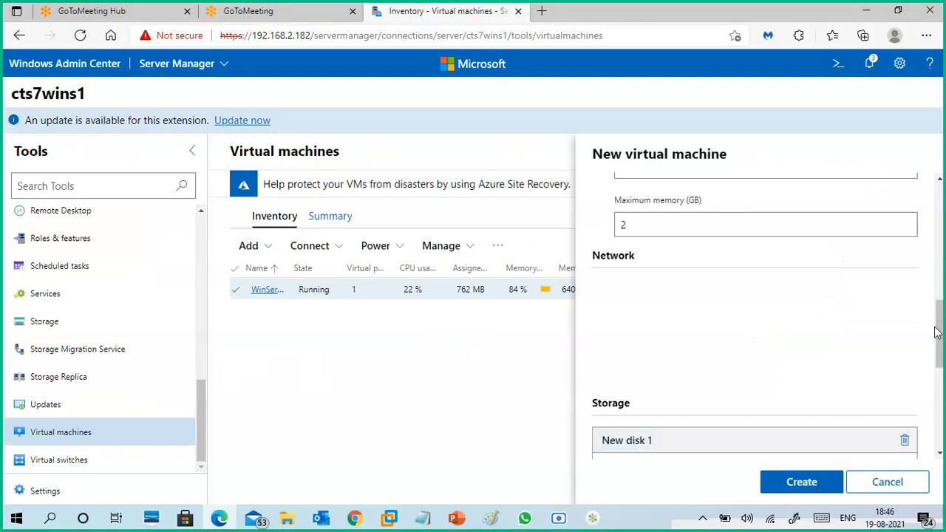
{"action": "scroll", "coordinate": [942, 333], "scroll_direction": "down", "scroll_amount": 3}
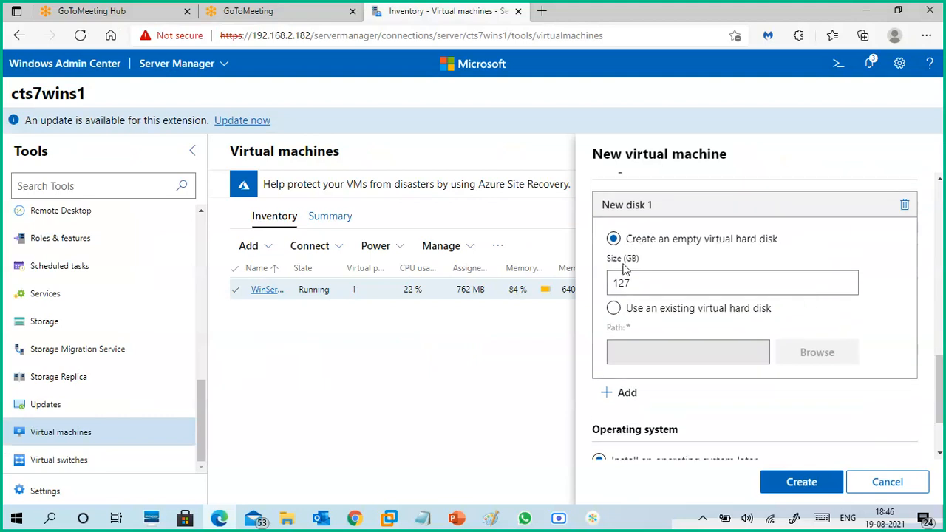
{"action": "double_click", "coordinate": [644, 286]}
{"action": "key", "text": "Delete"}
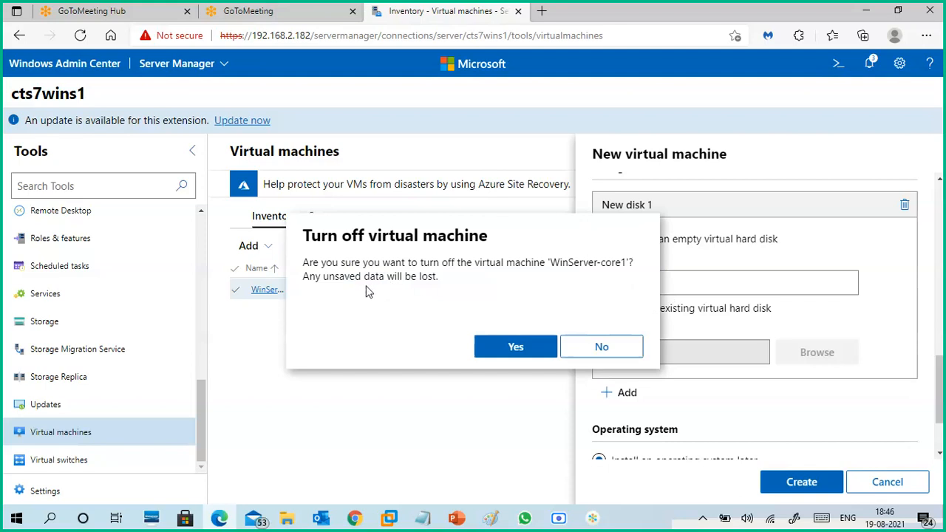
{"action": "left_click", "coordinate": [611, 353]}
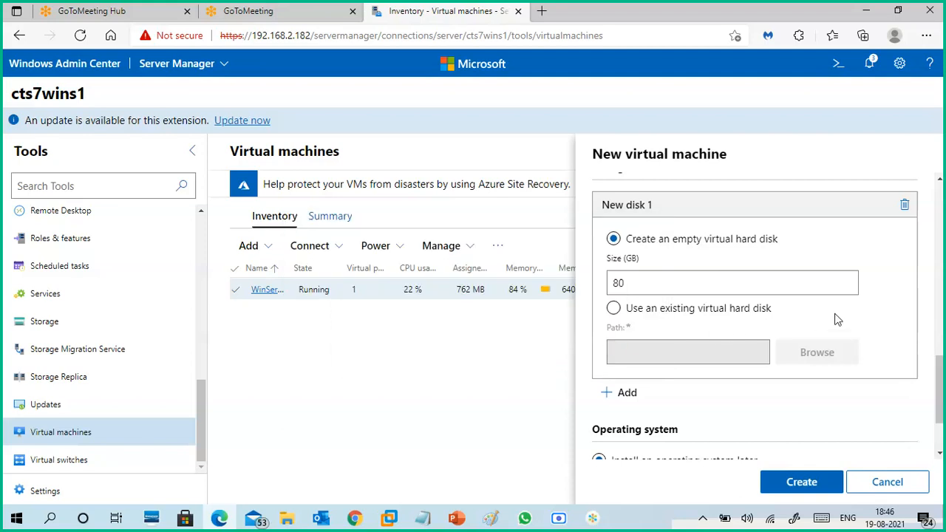
- Choose to install VM2's operating system from an image file (.iso) and browse for the image, checking the available file extensions
{"action": "left_click_drag", "start_coordinate": [943, 377], "coordinate": [945, 396]}
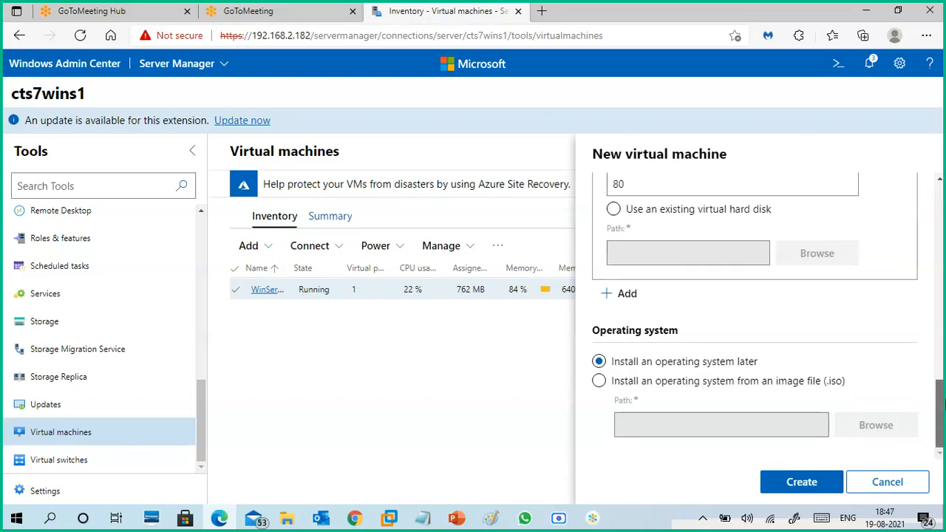
{"action": "scroll", "coordinate": [697, 367], "scroll_direction": "up", "scroll_amount": 3}
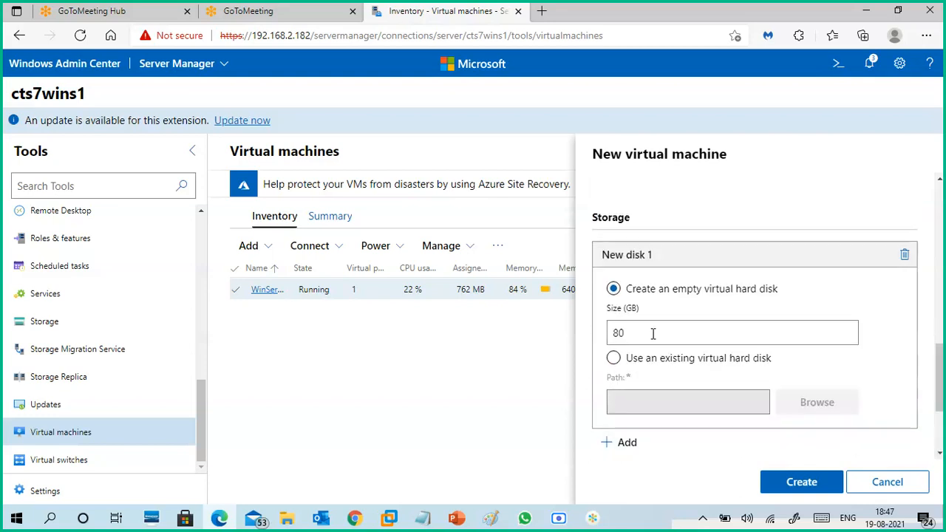
{"action": "left_click_drag", "start_coordinate": [646, 333], "coordinate": [597, 348]}
{"action": "left_click_drag", "start_coordinate": [939, 377], "coordinate": [941, 407]}
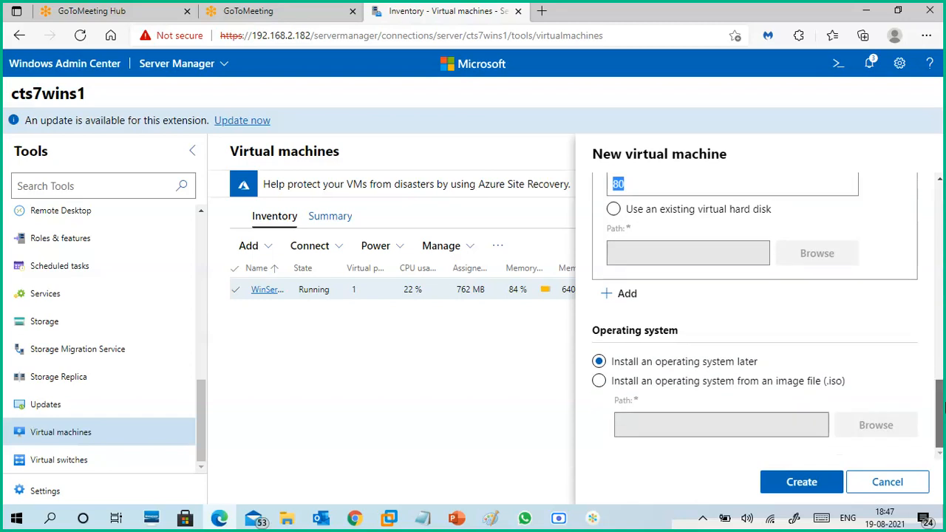
{"action": "left_click", "coordinate": [693, 384]}
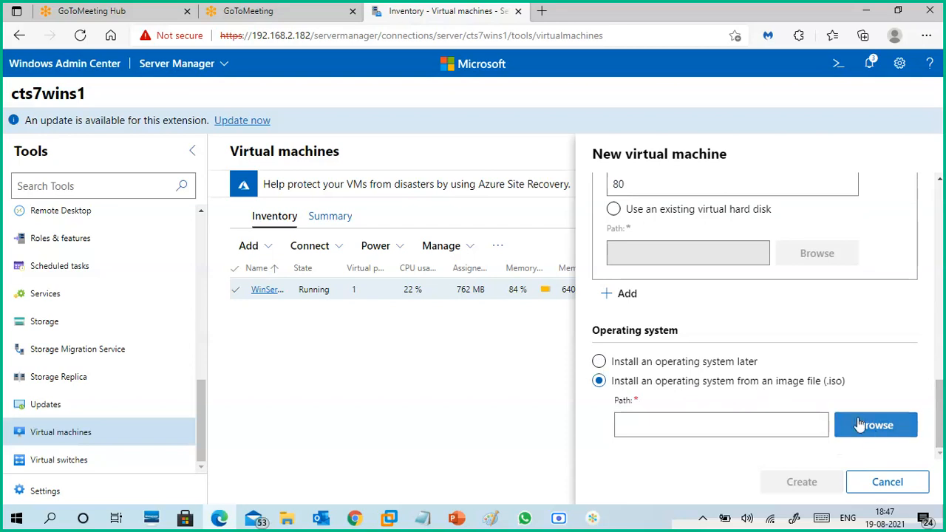
{"action": "left_click", "coordinate": [872, 429]}
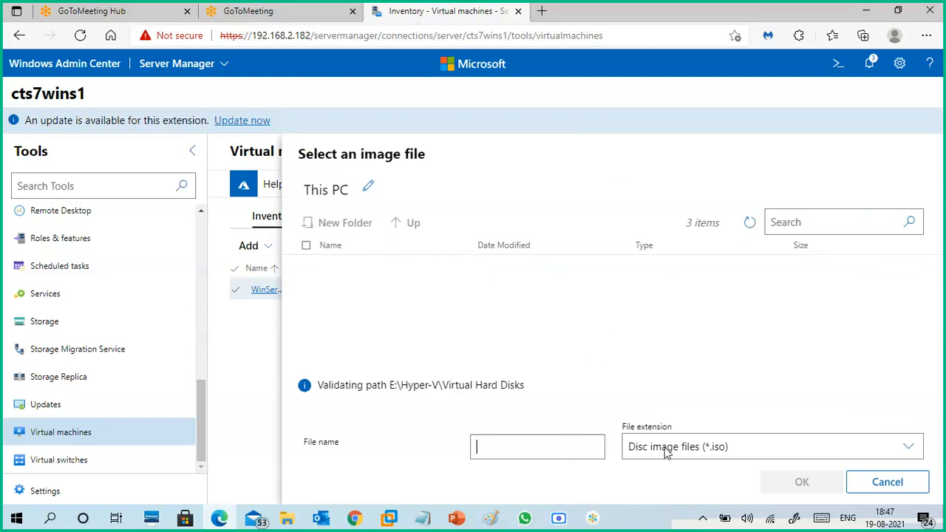
{"action": "left_click", "coordinate": [698, 446]}
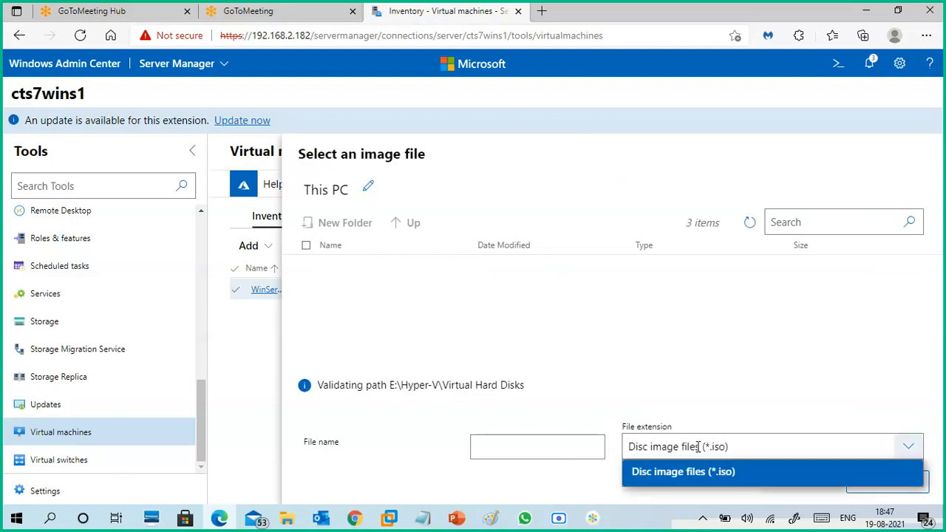
{"action": "left_click", "coordinate": [425, 417]}
{"action": "left_click_drag", "start_coordinate": [318, 390], "coordinate": [522, 393]}
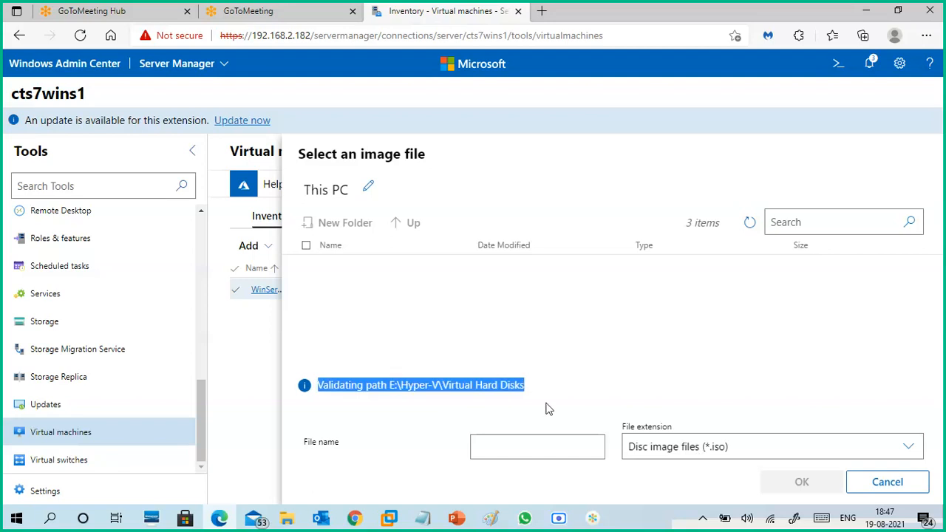
{"action": "left_click", "coordinate": [542, 400]}
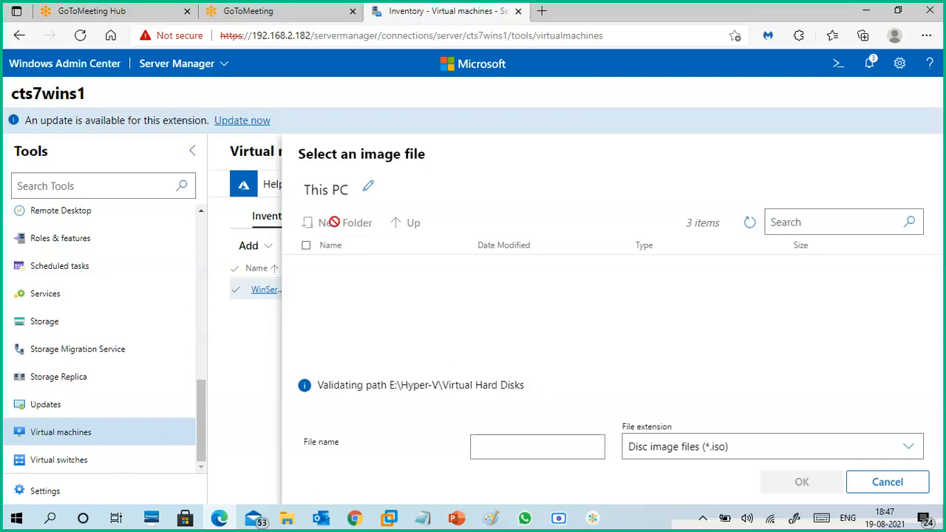
- Try to reload the This PC location in the image file browser and cancel the image selection
{"action": "left_click", "coordinate": [368, 186]}
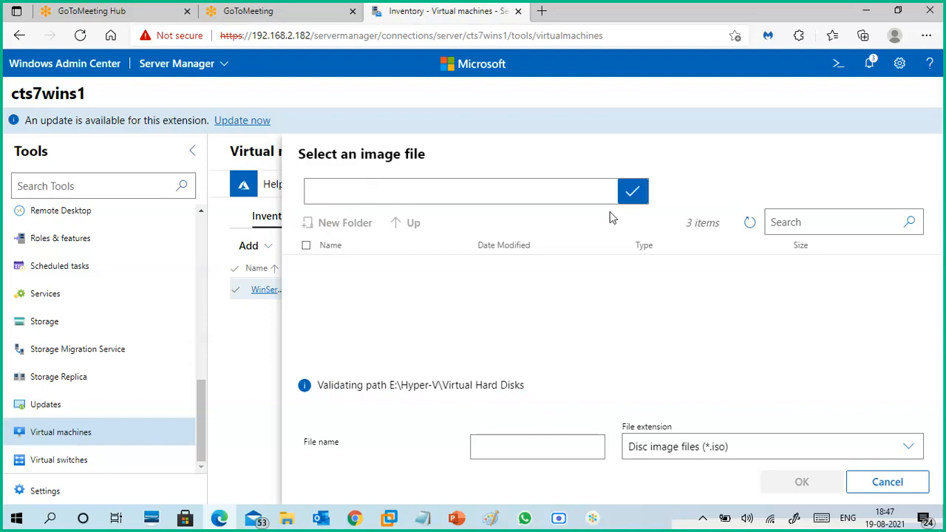
{"action": "left_click", "coordinate": [632, 192]}
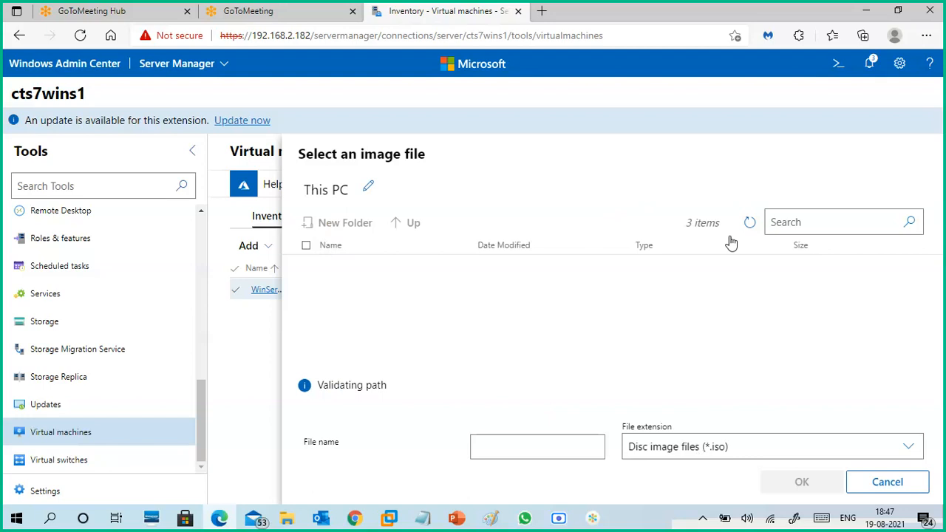
{"action": "left_click", "coordinate": [749, 225]}
{"action": "left_click", "coordinate": [884, 482]}
- Select the "Install an operating system later" option for VM2 and create the virtual machine
{"action": "left_click", "coordinate": [665, 366]}
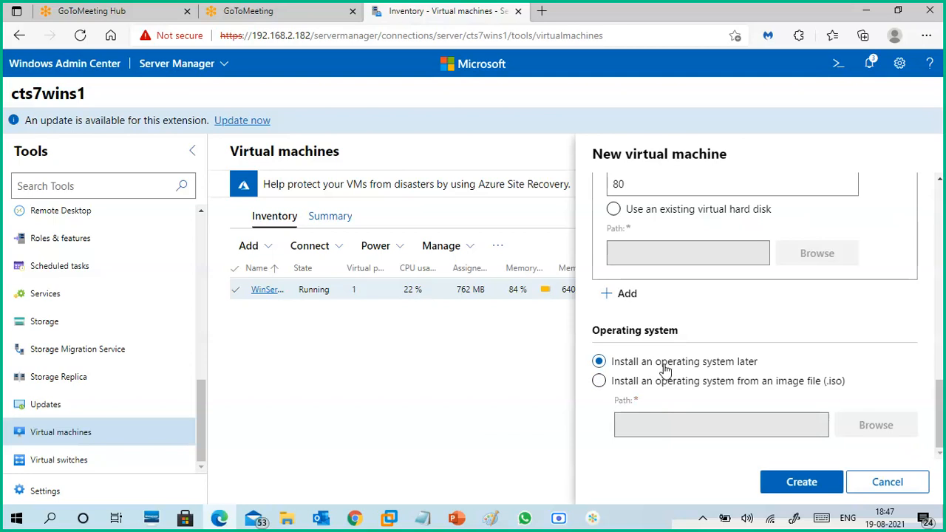
{"action": "scroll", "coordinate": [731, 365], "scroll_direction": "up", "scroll_amount": 3}
{"action": "scroll", "coordinate": [730, 358], "scroll_direction": "up", "scroll_amount": 2}
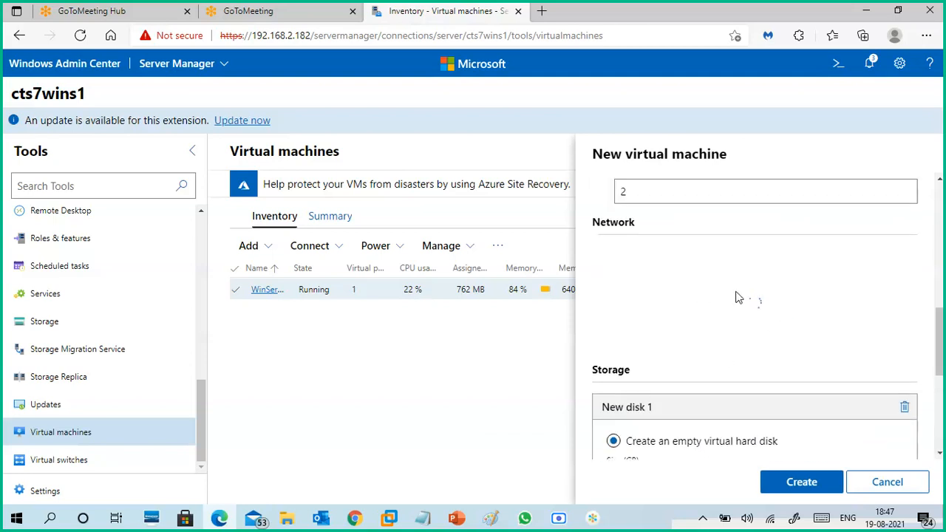
{"action": "scroll", "coordinate": [755, 334], "scroll_direction": "down", "scroll_amount": 4}
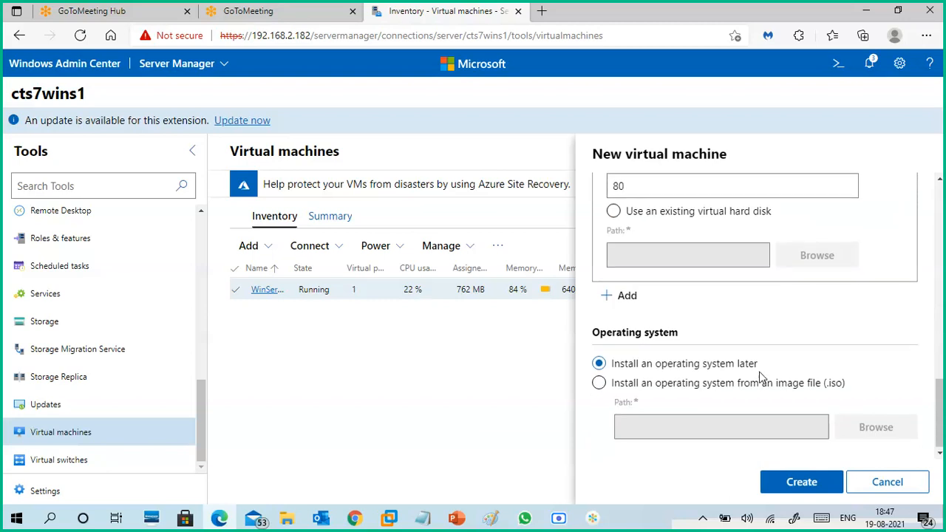
{"action": "left_click", "coordinate": [795, 482]}
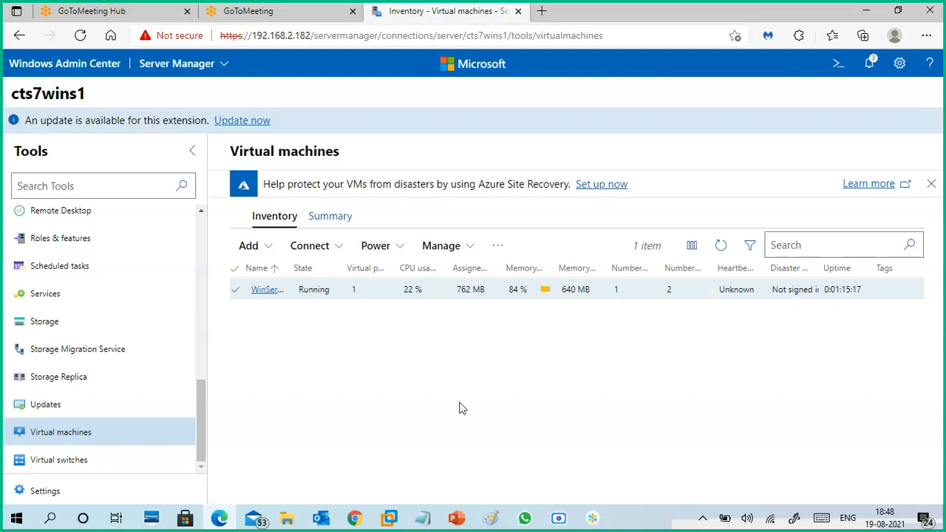
- Switch to VMware Workstation and refresh the CTS7WINS1 virtual machine list in Hyper-V Manager
{"action": "mouse_move", "coordinate": [392, 517]}
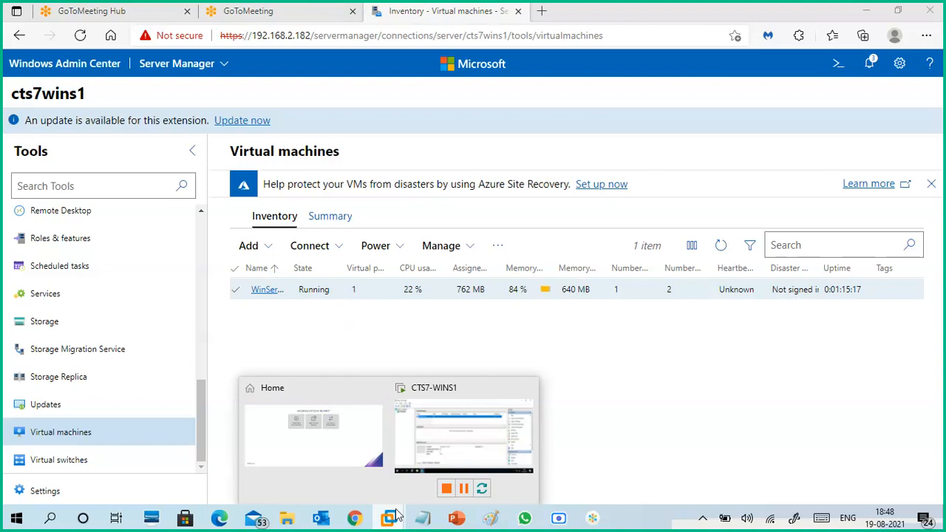
{"action": "left_click", "coordinate": [439, 437]}
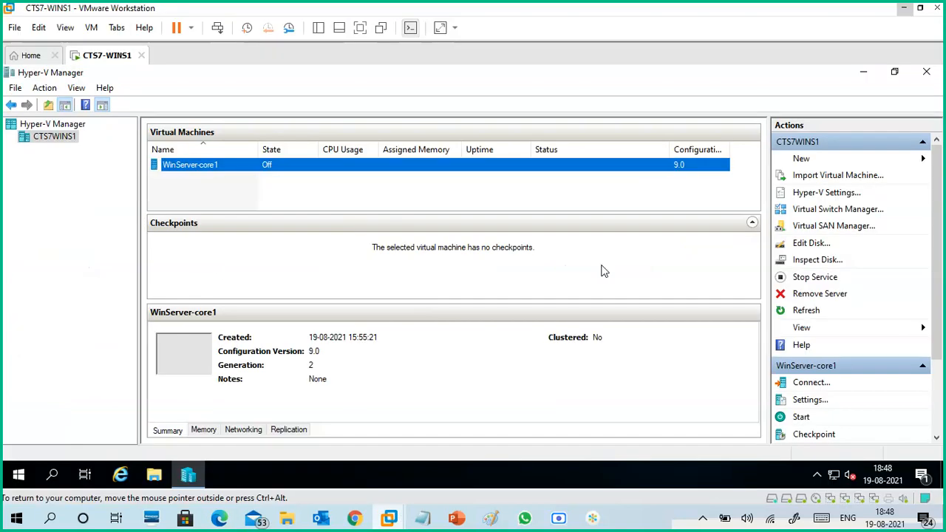
{"action": "left_click_drag", "start_coordinate": [937, 296], "coordinate": [944, 384]}
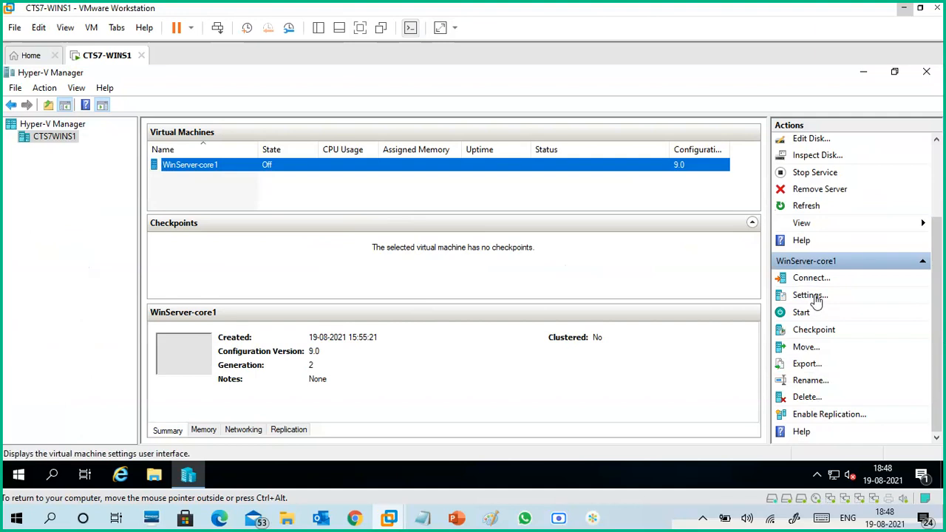
{"action": "left_click", "coordinate": [816, 205]}
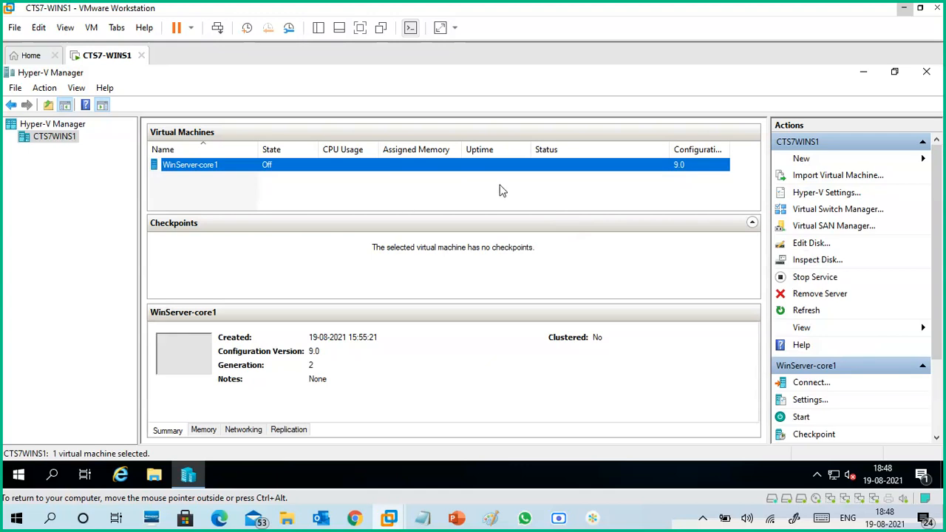
- Return to Edge and view the virtual machines Summary and Inventory of cts7wins1
{"action": "left_click", "coordinate": [904, 9]}
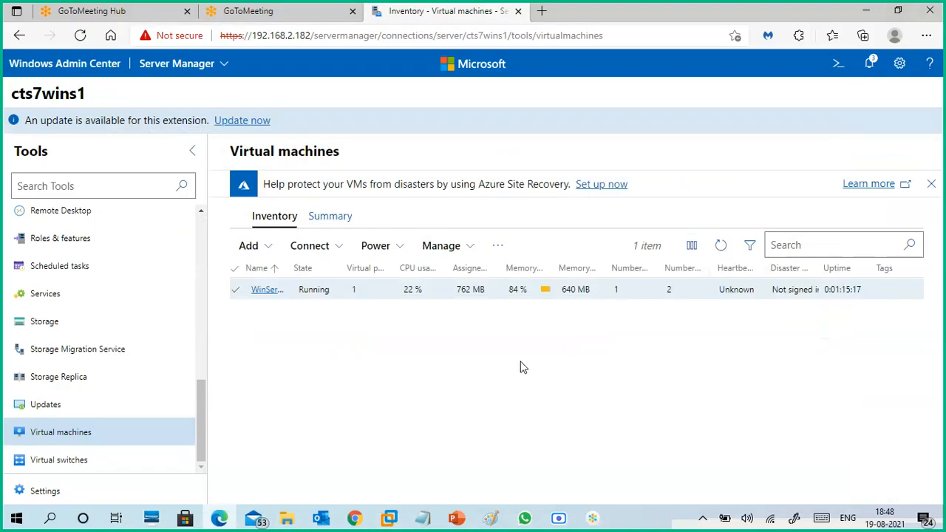
{"action": "left_click", "coordinate": [330, 219]}
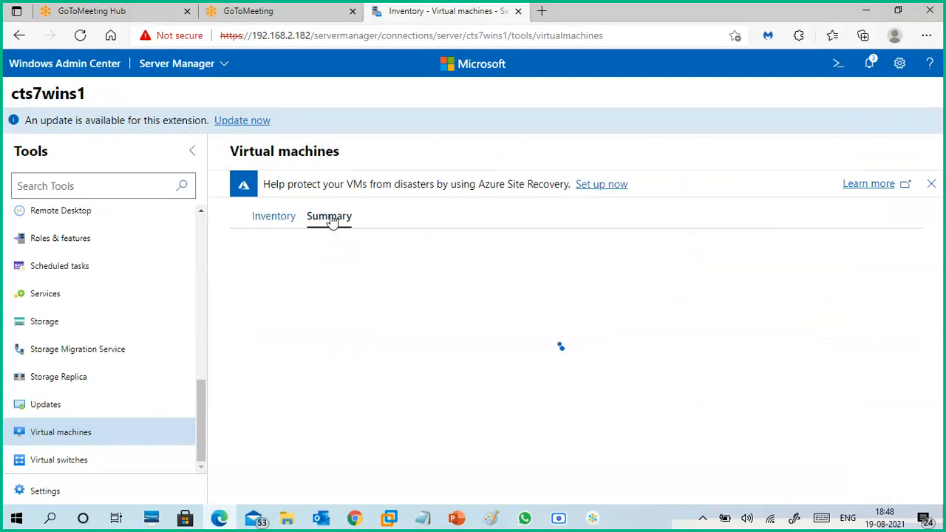
{"action": "left_click", "coordinate": [286, 221]}
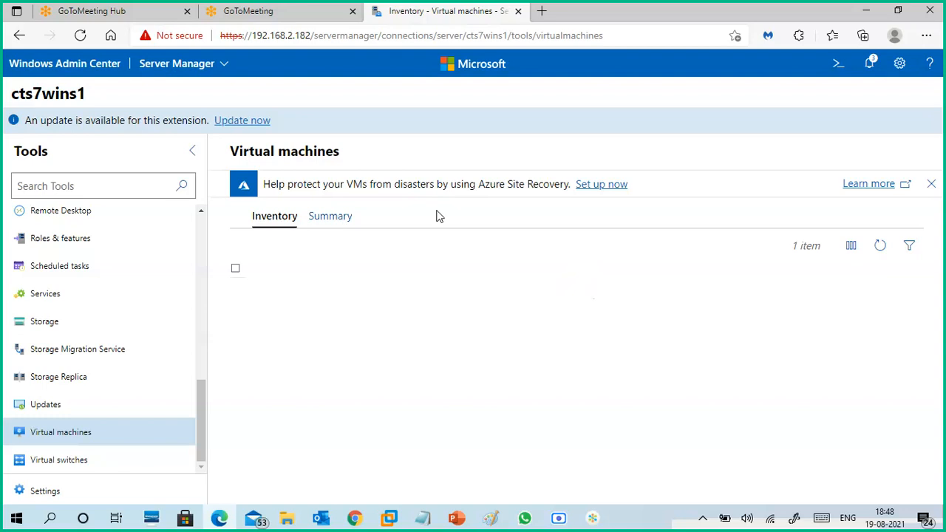
- Switch to the Google Meet call in Chrome and admit the waiting participant
{"action": "mouse_move", "coordinate": [364, 512]}
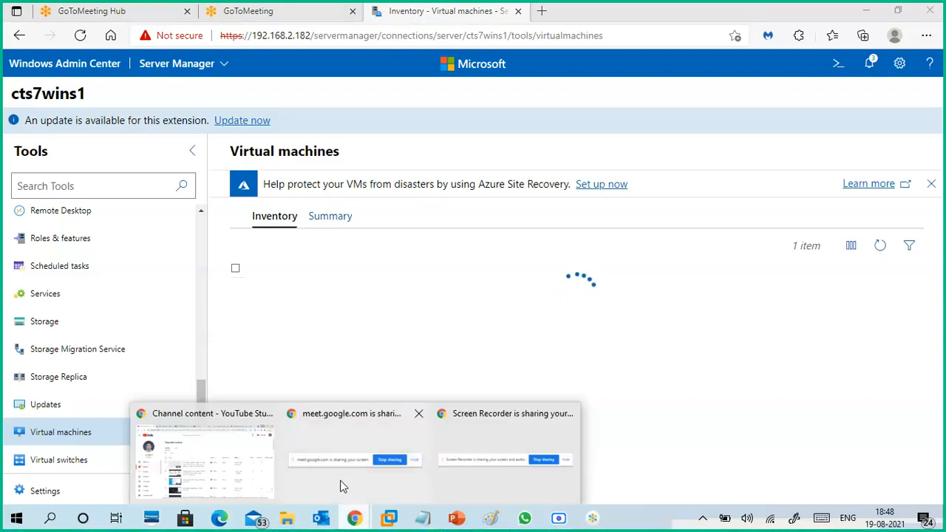
{"action": "left_click", "coordinate": [229, 452]}
{"action": "left_click", "coordinate": [189, 12]}
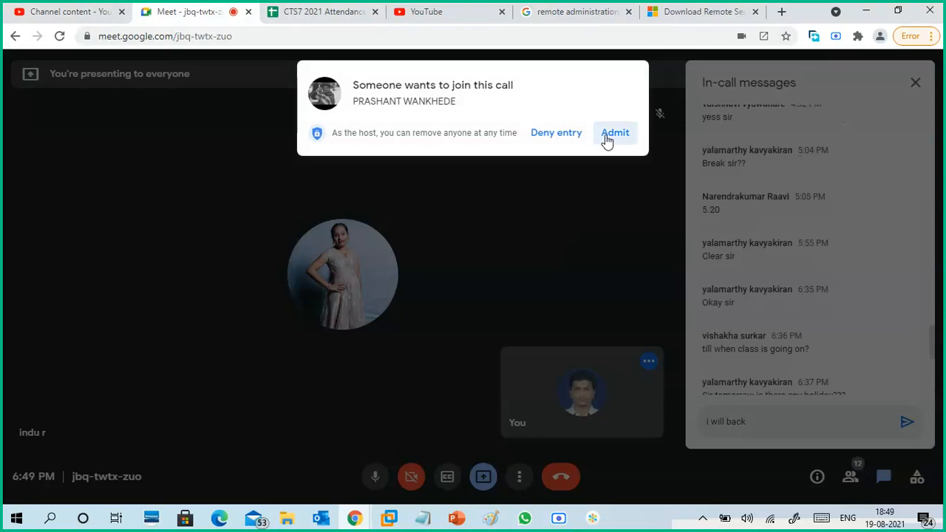
{"action": "left_click", "coordinate": [608, 141]}
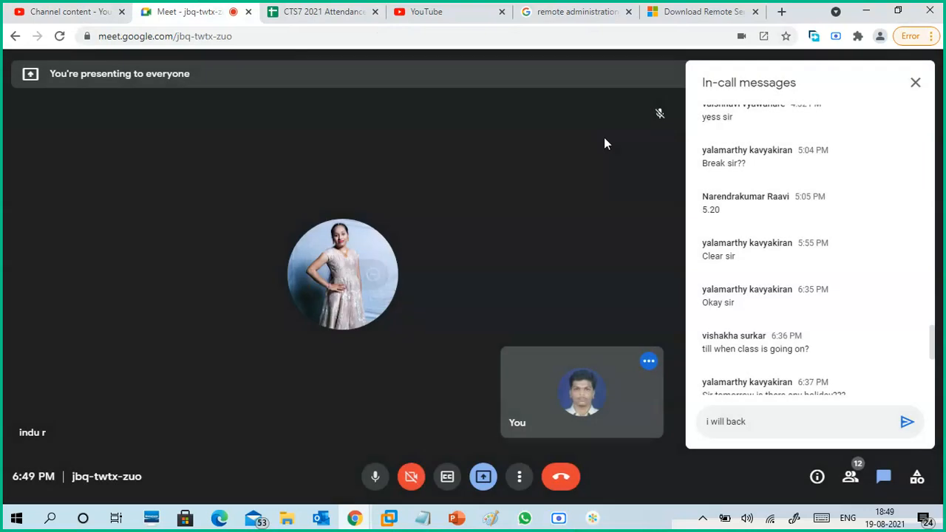
- Return to Windows Admin Center in Edge and reload the virtual machine inventory by way of the summary
{"action": "left_click", "coordinate": [864, 12]}
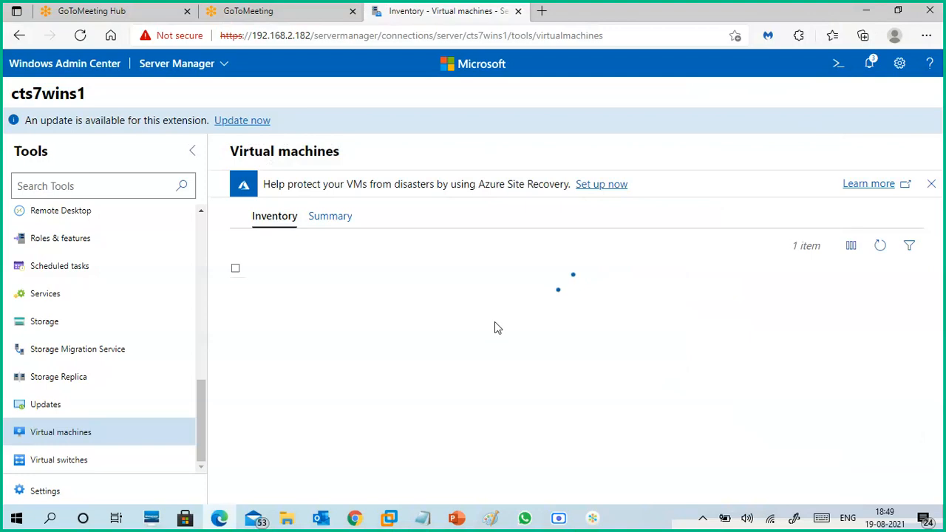
{"action": "left_click", "coordinate": [345, 215]}
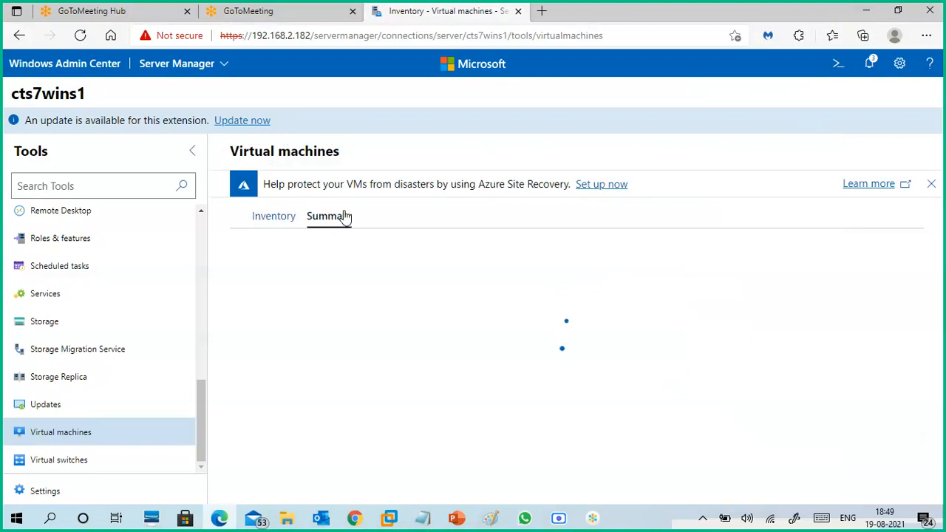
{"action": "left_click", "coordinate": [282, 220]}
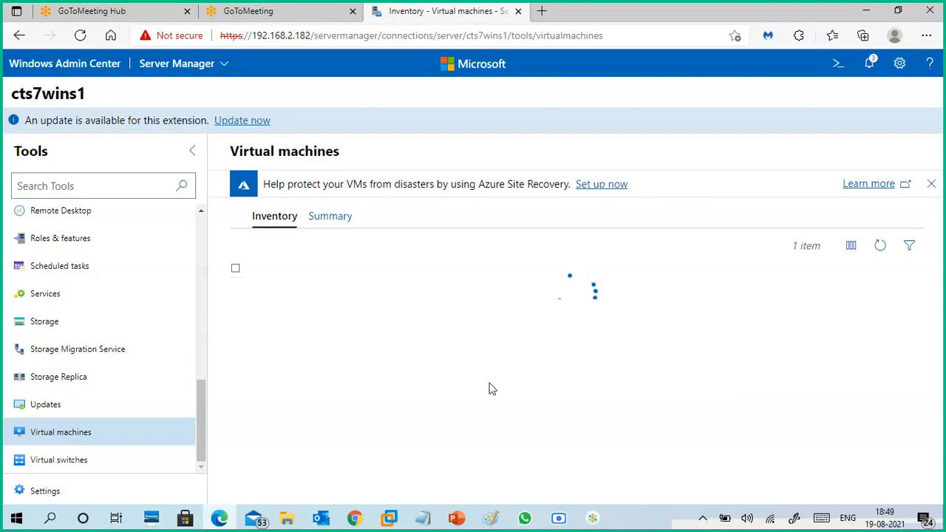
- Switch back to VMware Workstation and refresh Hyper-V Manager to check whether VM2 is listed
{"action": "mouse_move", "coordinate": [399, 521]}
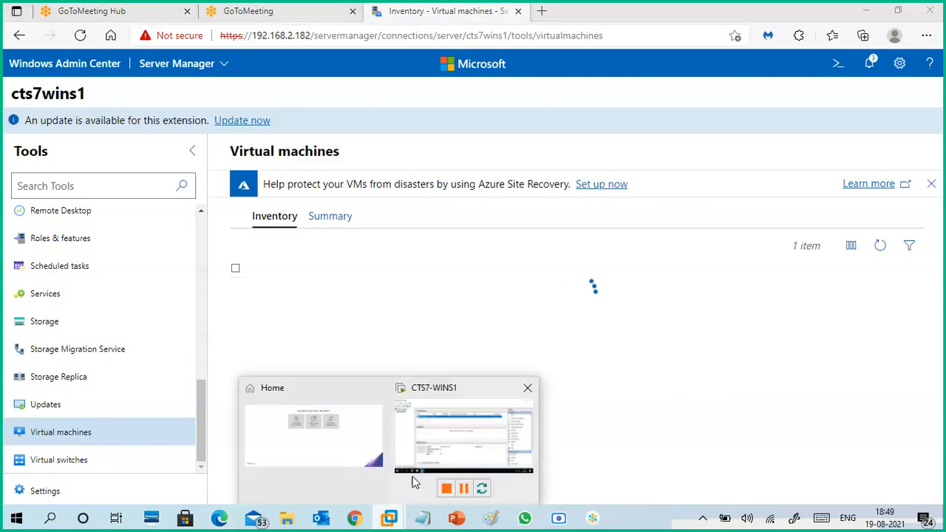
{"action": "left_click", "coordinate": [440, 432]}
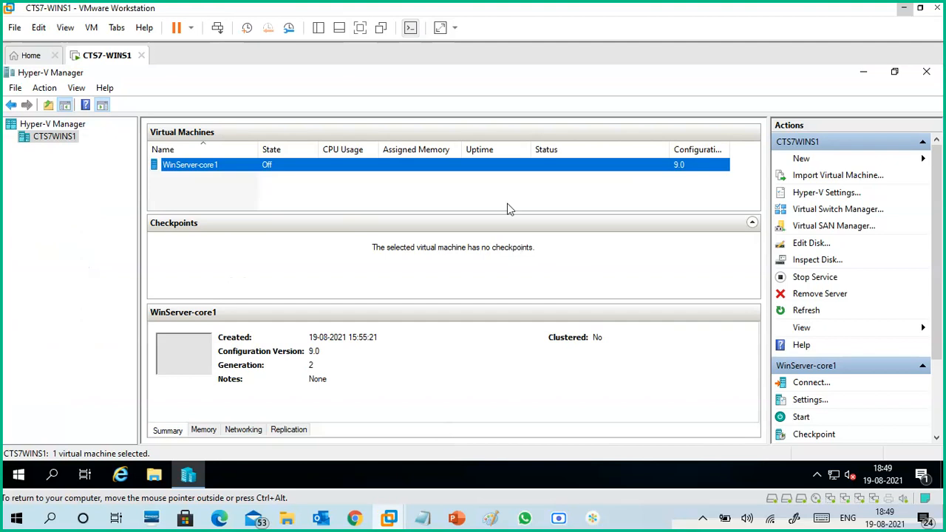
{"action": "left_click", "coordinate": [808, 310]}
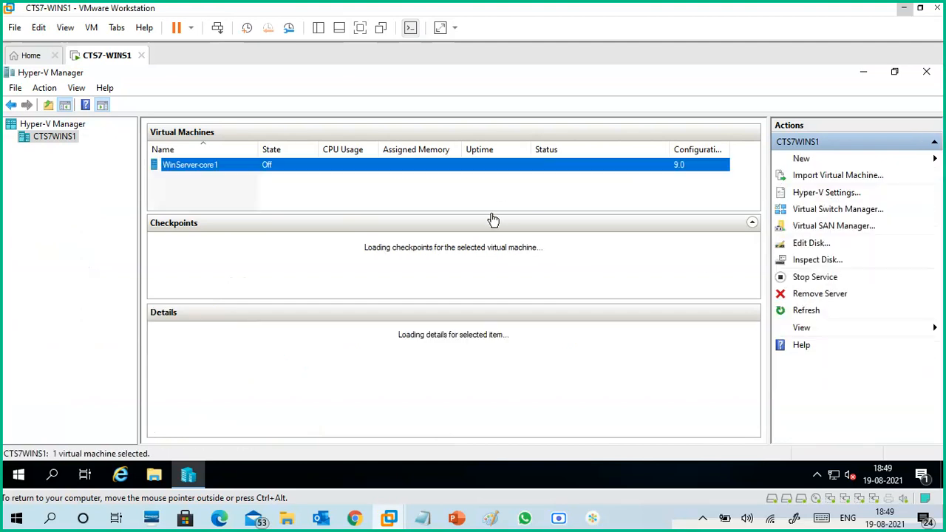
- Examine WinServer-core1's state and available actions, minimize Hyper-V Manager and return to Edge
{"action": "right_click", "coordinate": [331, 167]}
{"action": "left_click", "coordinate": [274, 171]}
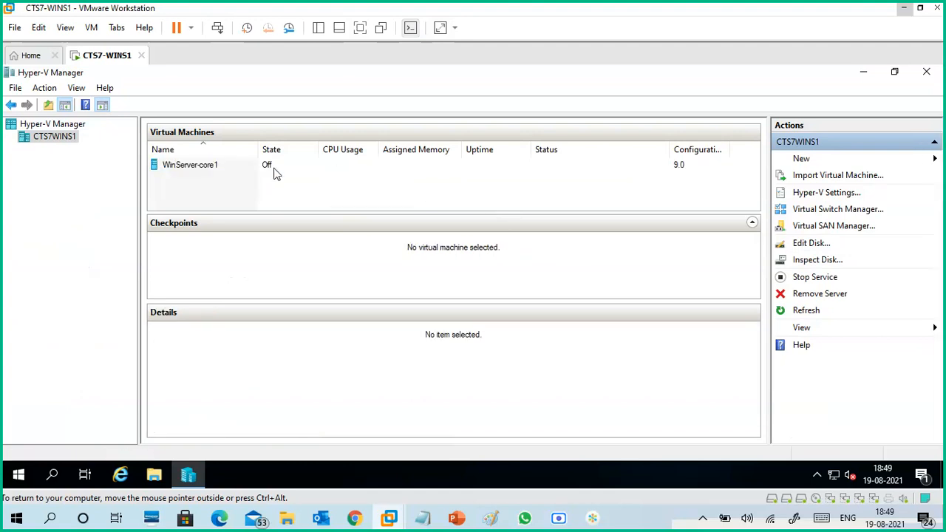
{"action": "left_click", "coordinate": [271, 167]}
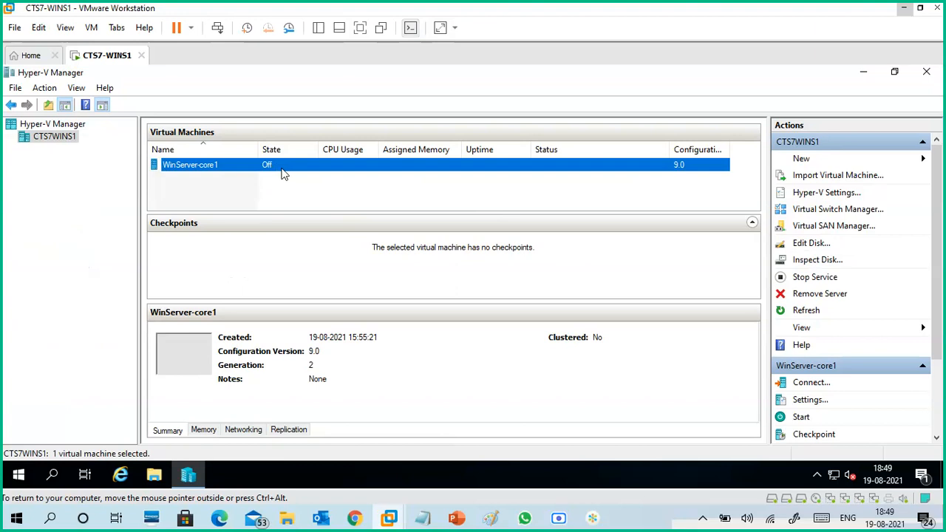
{"action": "right_click", "coordinate": [287, 170]}
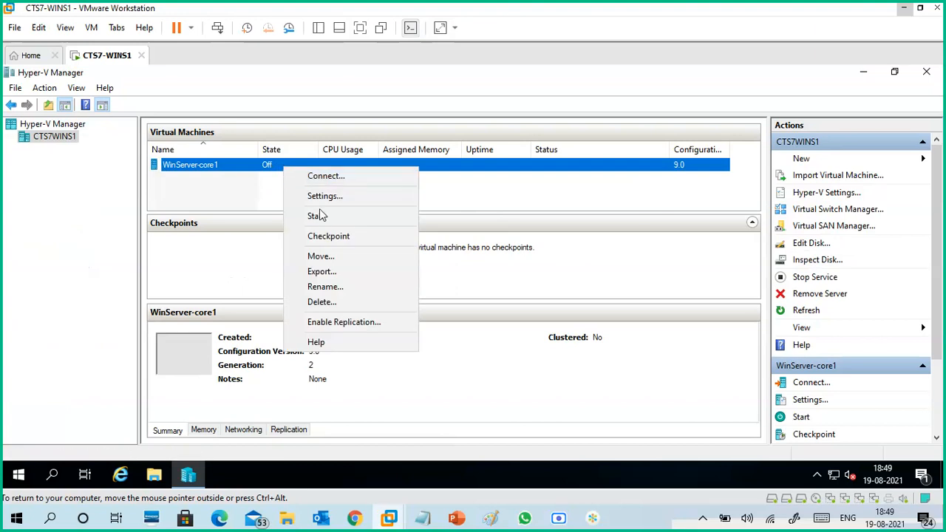
{"action": "left_click", "coordinate": [522, 201]}
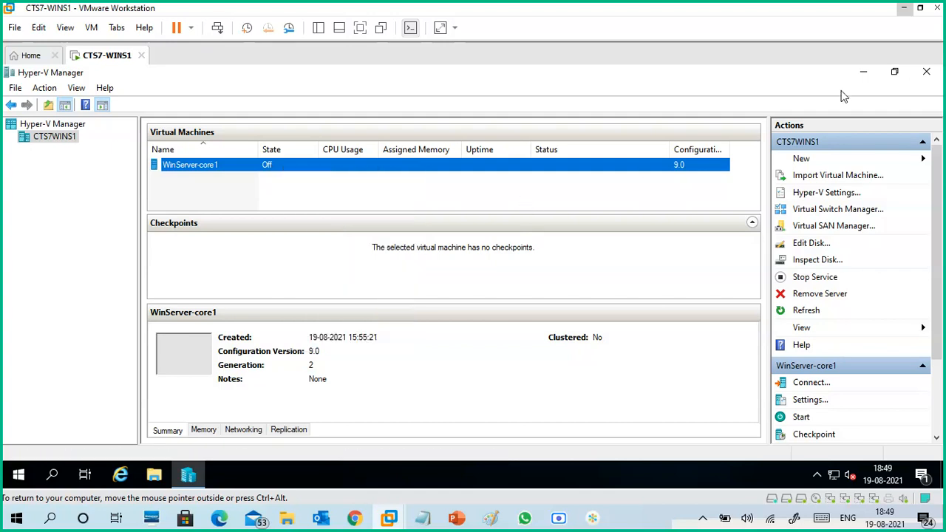
{"action": "left_click", "coordinate": [864, 72]}
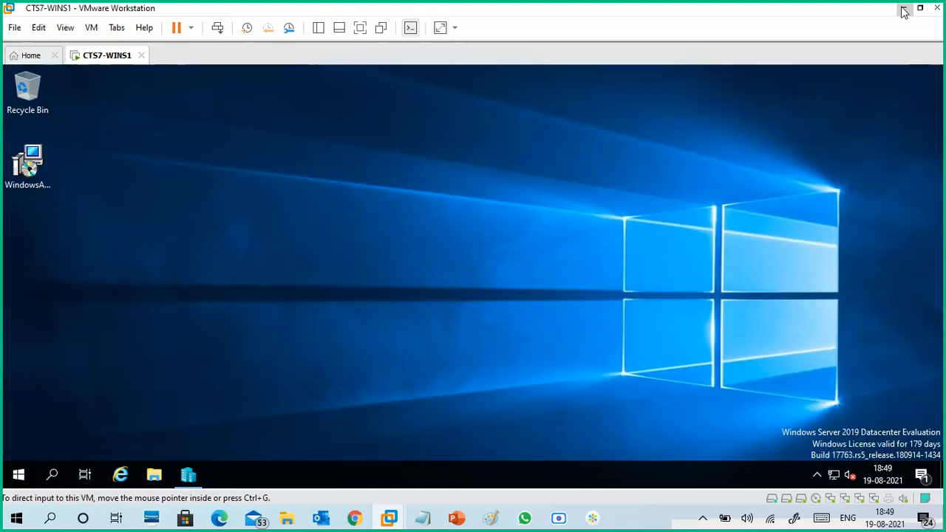
{"action": "left_click", "coordinate": [903, 8]}
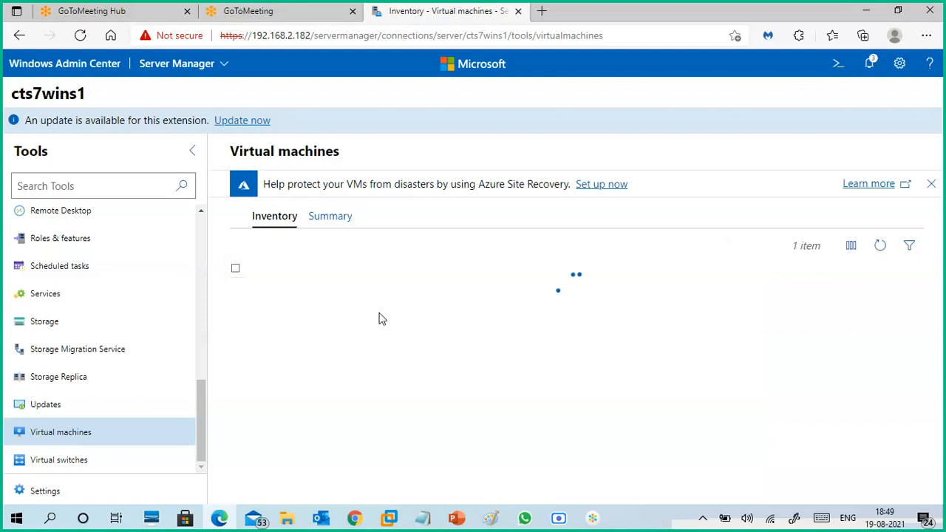
- Refresh the virtual machine inventory and read the details of the WinServer-core1 shutdown notification
{"action": "left_click", "coordinate": [881, 248]}
{"action": "left_click", "coordinate": [872, 68]}
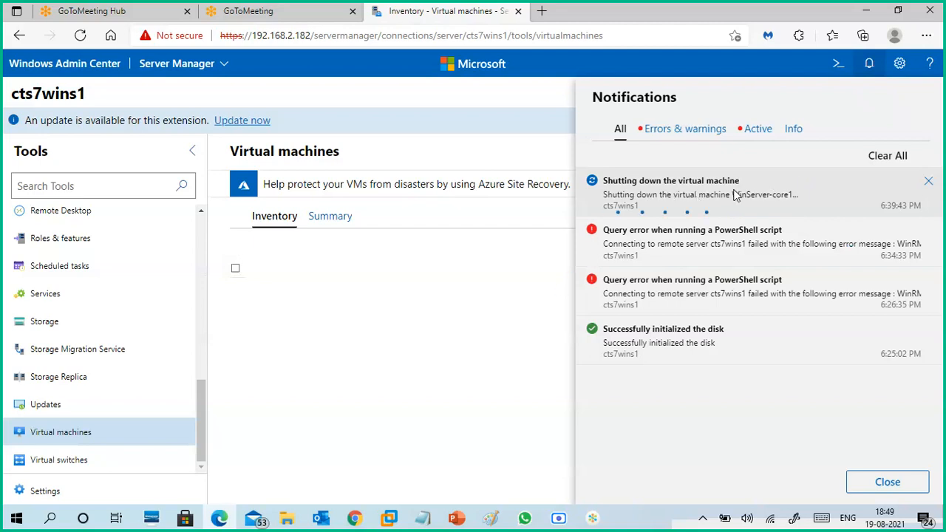
{"action": "left_click", "coordinate": [592, 189]}
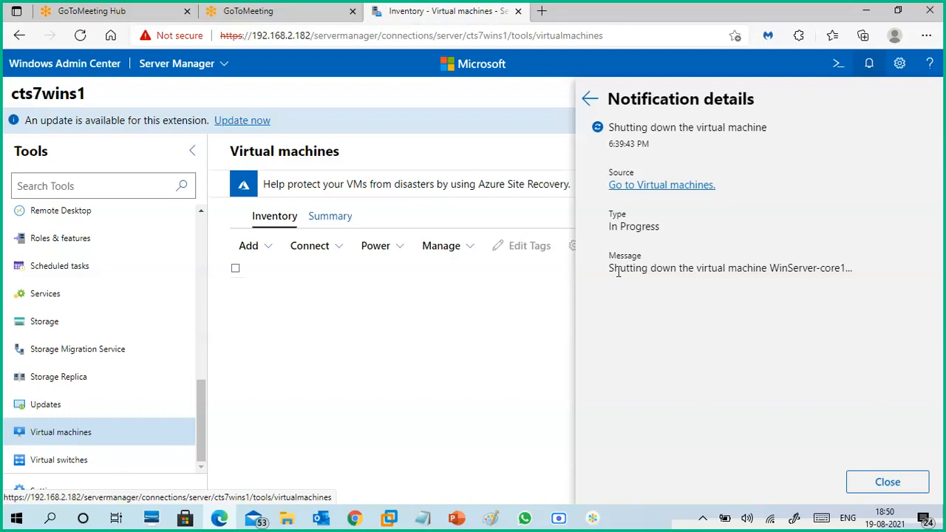
{"action": "left_click_drag", "start_coordinate": [611, 274], "coordinate": [856, 274]}
{"action": "left_click", "coordinate": [848, 271]}
{"action": "left_click_drag", "start_coordinate": [608, 227], "coordinate": [662, 224]}
{"action": "left_click", "coordinate": [662, 224]}
{"action": "left_click", "coordinate": [591, 103]}
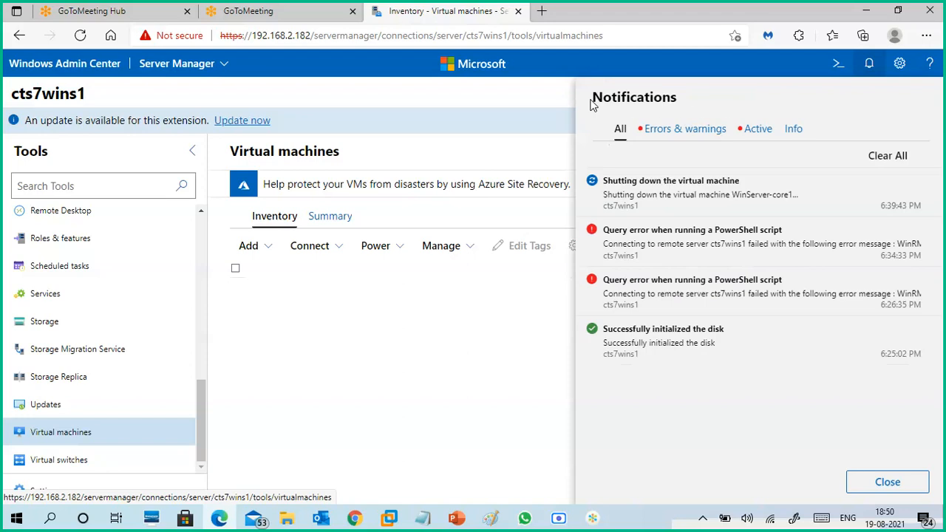
{"action": "left_click", "coordinate": [592, 184]}
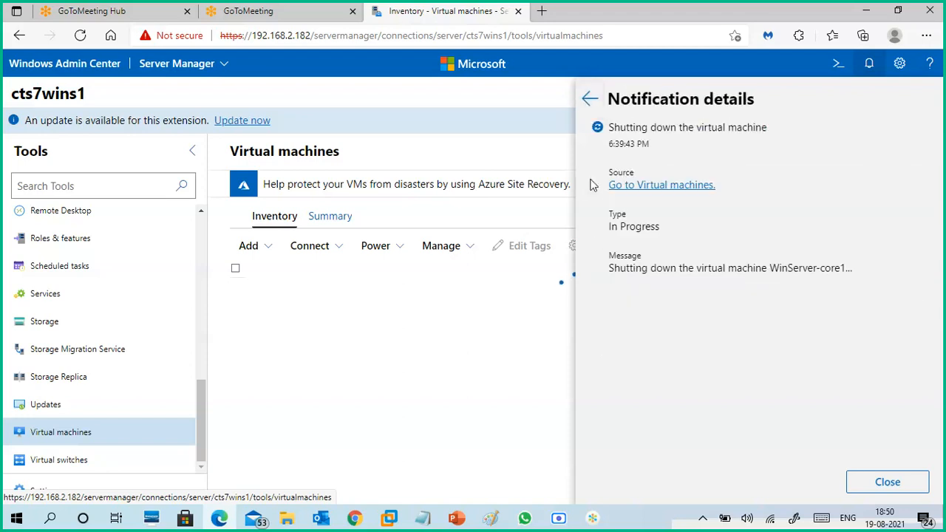
{"action": "left_click", "coordinate": [590, 104]}
- Review the errors and warnings and the active notifications, including the WinServer-core1 shutdown entry, and close the notifications
{"action": "left_click", "coordinate": [664, 133]}
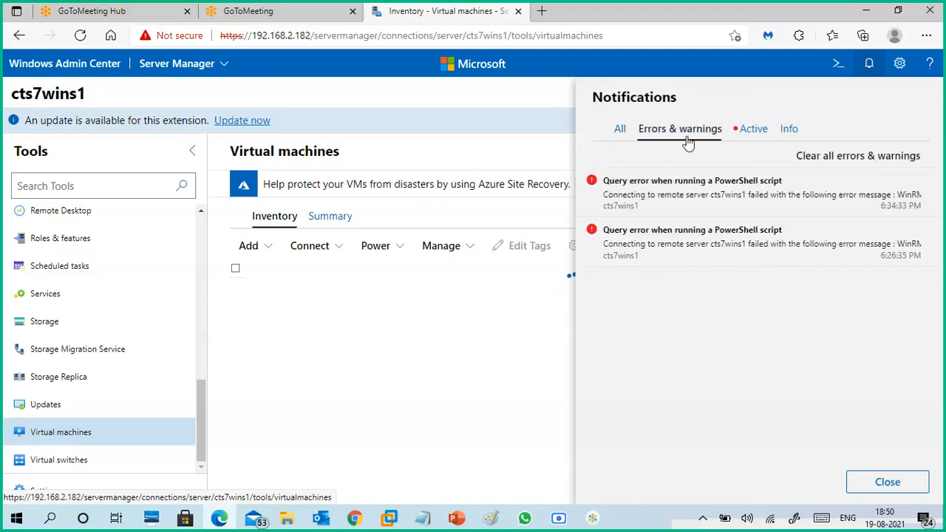
{"action": "left_click", "coordinate": [747, 131]}
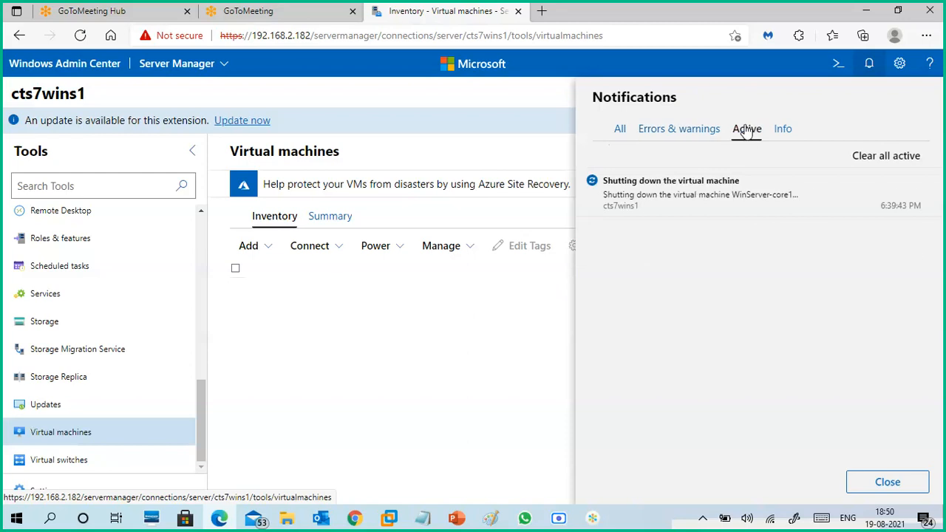
{"action": "left_click", "coordinate": [734, 192]}
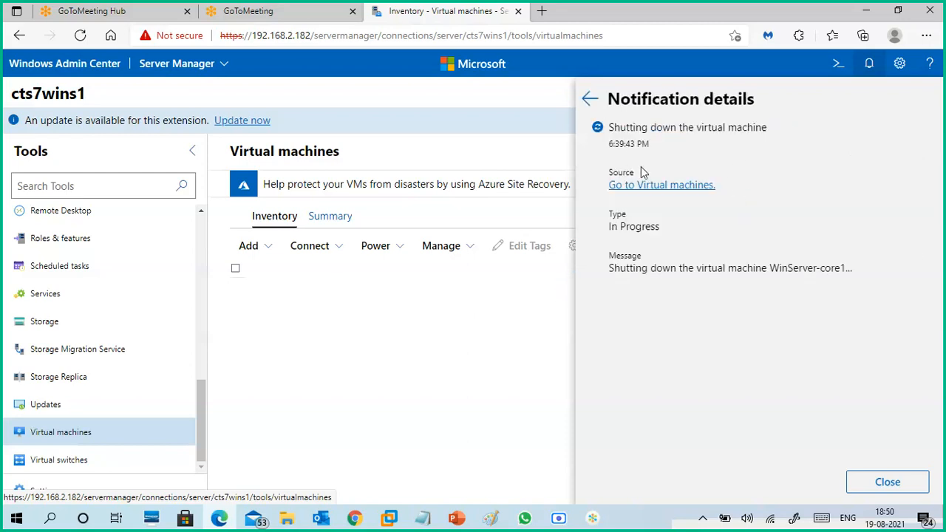
{"action": "left_click", "coordinate": [590, 99]}
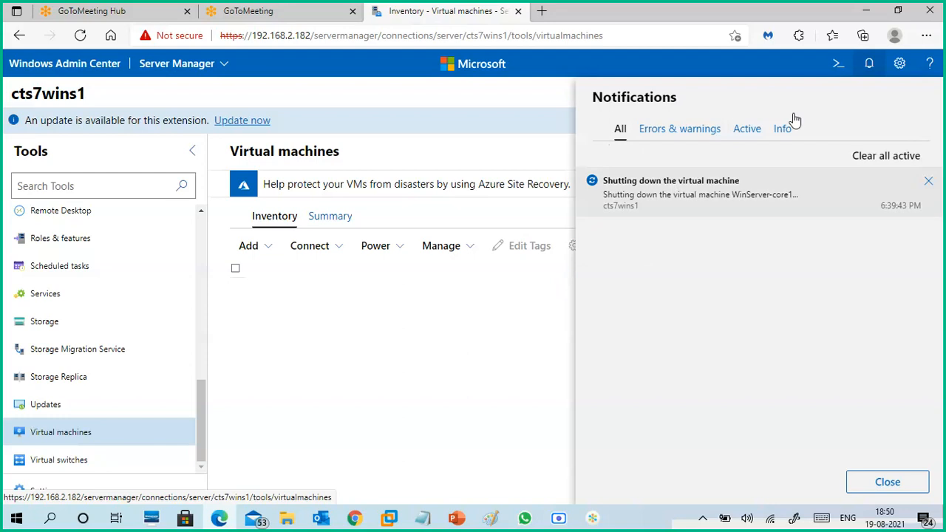
{"action": "left_click", "coordinate": [888, 482]}
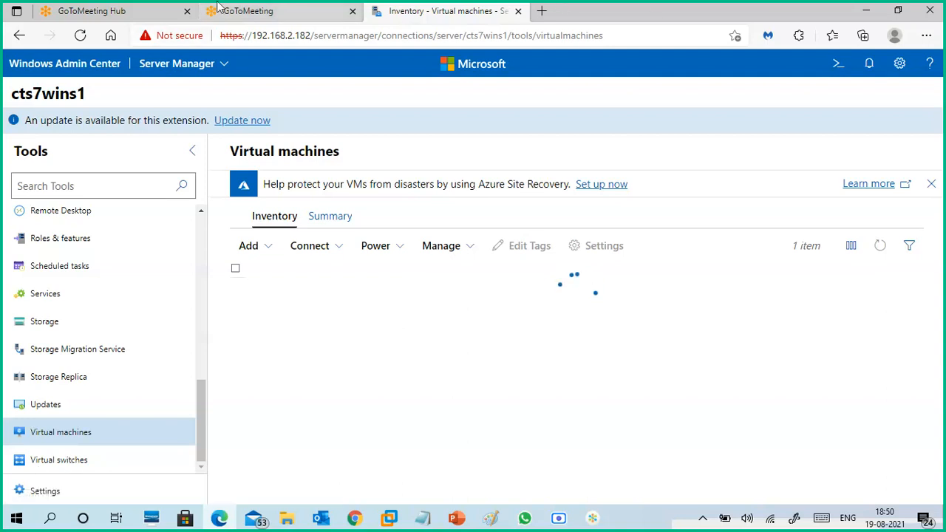
{"action": "left_click", "coordinate": [123, 13]}
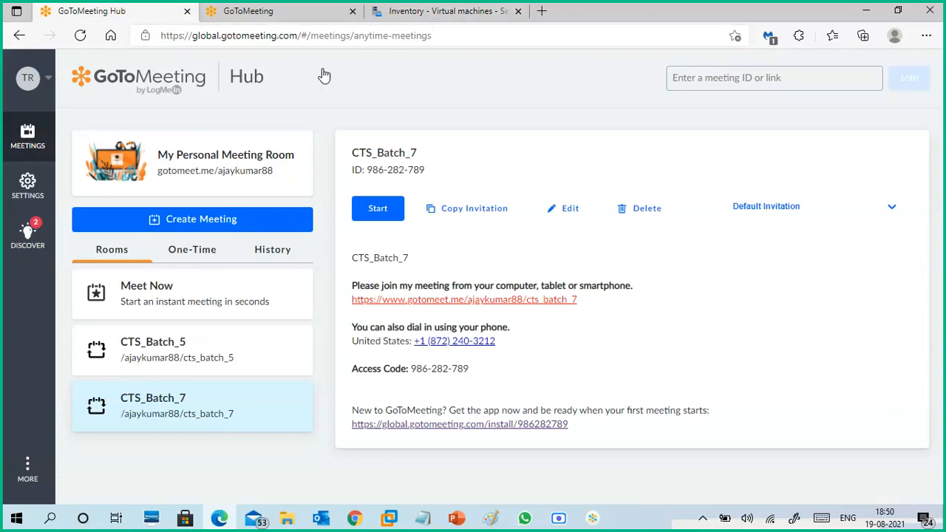
{"action": "left_click", "coordinate": [253, 14]}
{"action": "left_click", "coordinate": [446, 18]}
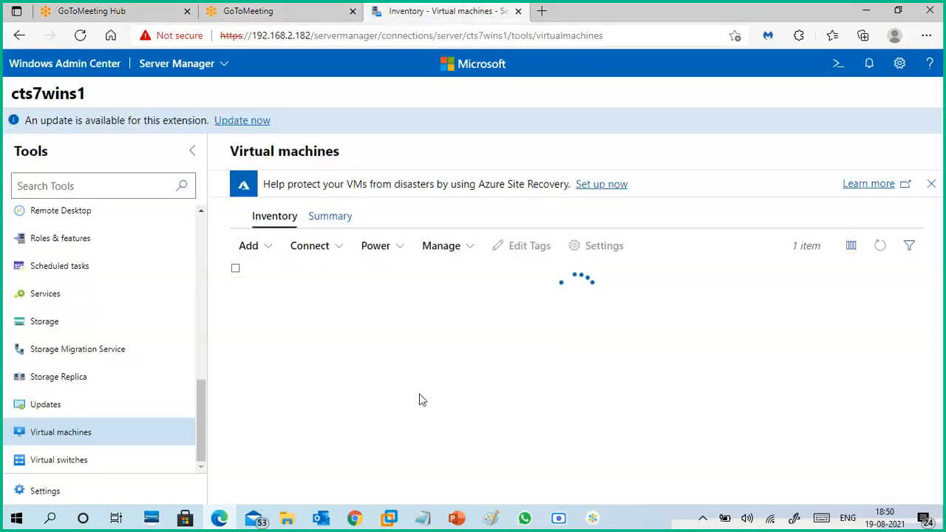
- Switch to the Google Meet call in Chrome and read through the recent in-call messages
{"action": "mouse_move", "coordinate": [354, 520]}
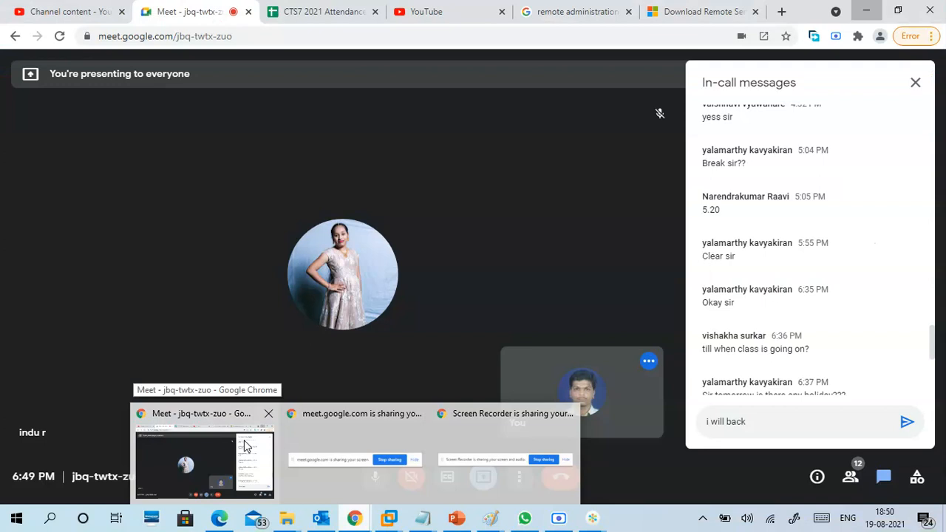
{"action": "left_click", "coordinate": [246, 446]}
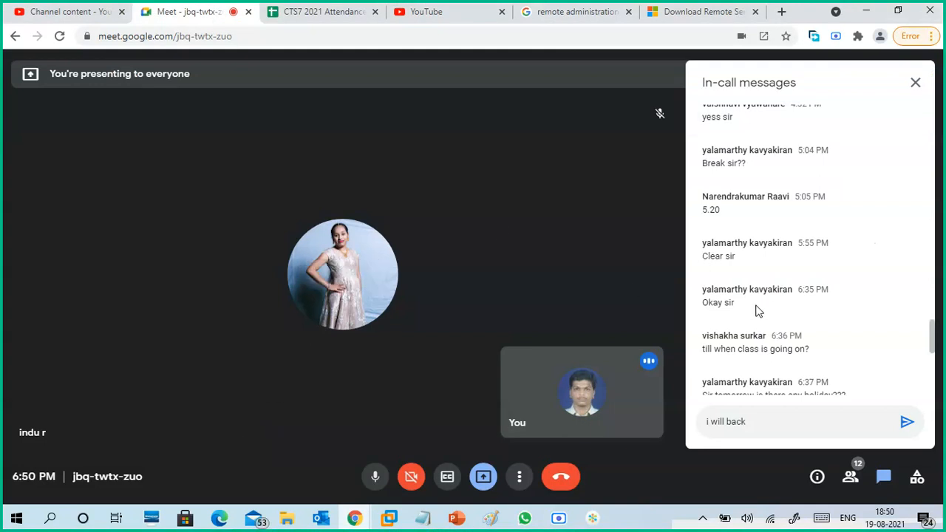
{"action": "scroll", "coordinate": [757, 309], "scroll_direction": "down", "scroll_amount": 5}
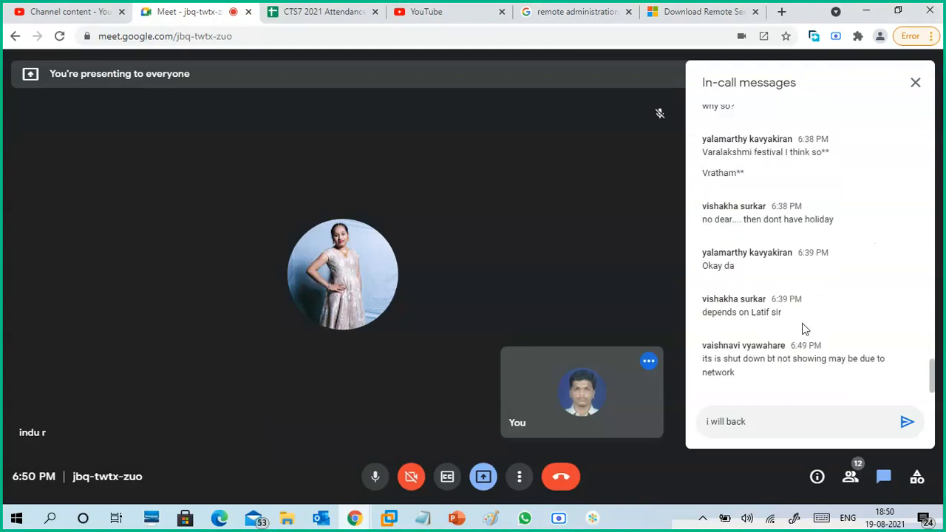
{"action": "scroll", "coordinate": [872, 290], "scroll_direction": "up", "scroll_amount": 2}
{"action": "scroll", "coordinate": [875, 290], "scroll_direction": "up", "scroll_amount": 2}
{"action": "scroll", "coordinate": [876, 290], "scroll_direction": "down", "scroll_amount": 1}
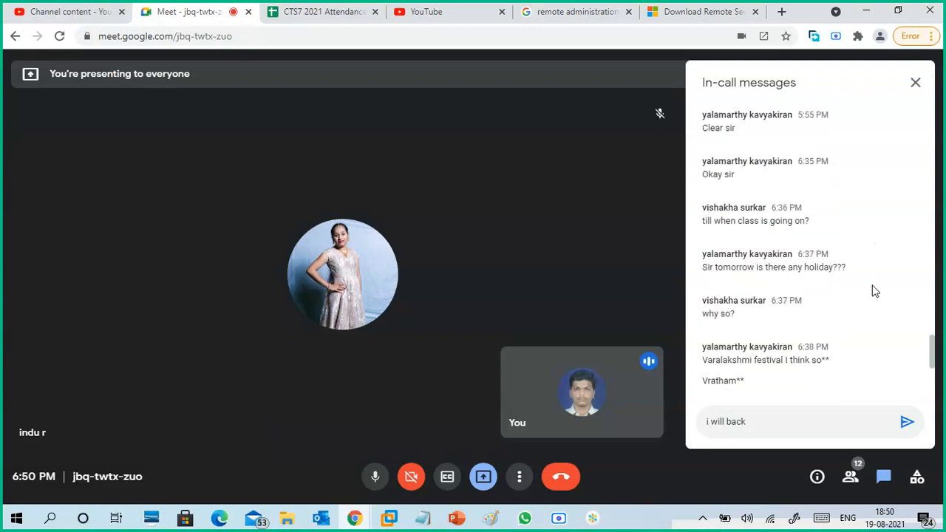
{"action": "scroll", "coordinate": [875, 291], "scroll_direction": "down", "scroll_amount": 1}
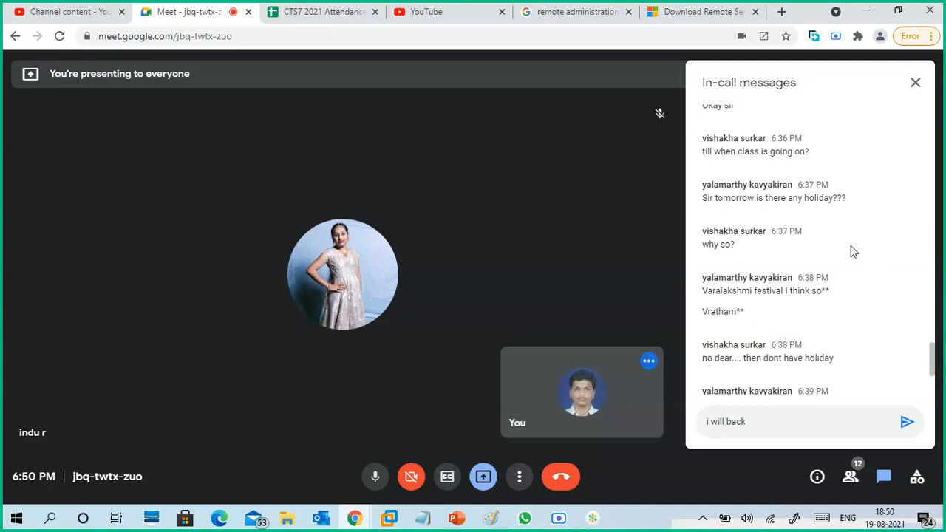
{"action": "scroll", "coordinate": [851, 252], "scroll_direction": "down", "scroll_amount": 1}
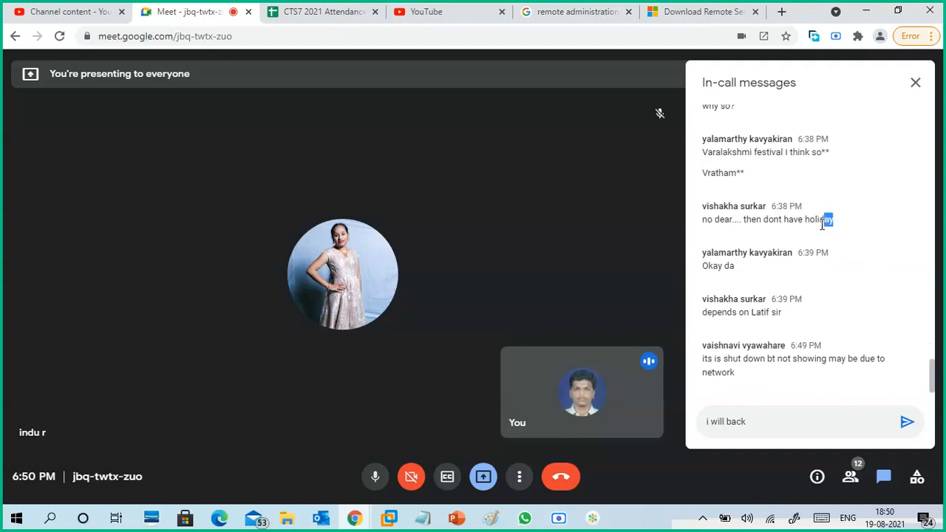
- Highlight the latest chat message, about the shutdown and the network, while reading it, and clear the selection
{"action": "left_click_drag", "start_coordinate": [702, 106], "coordinate": [702, 221]}
{"action": "left_click", "coordinate": [827, 231]}
{"action": "left_click", "coordinate": [839, 236]}
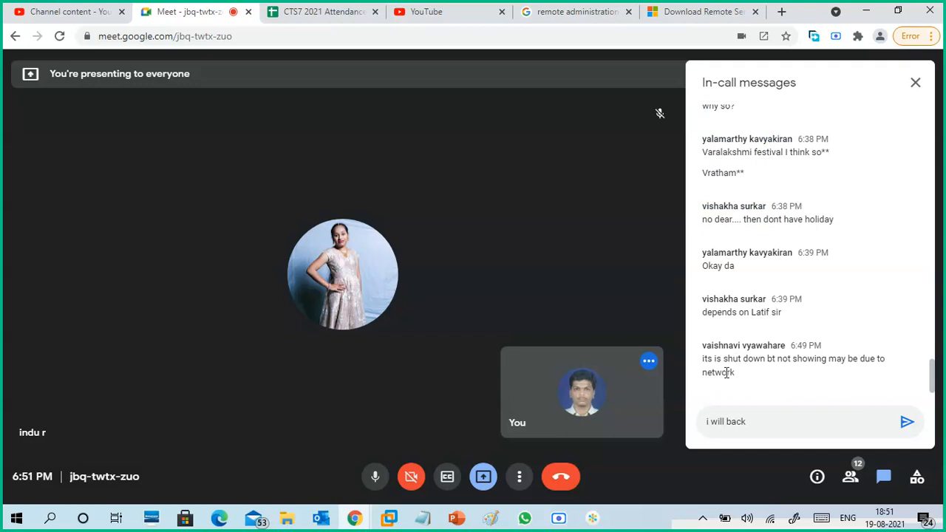
{"action": "triple_click", "coordinate": [734, 373]}
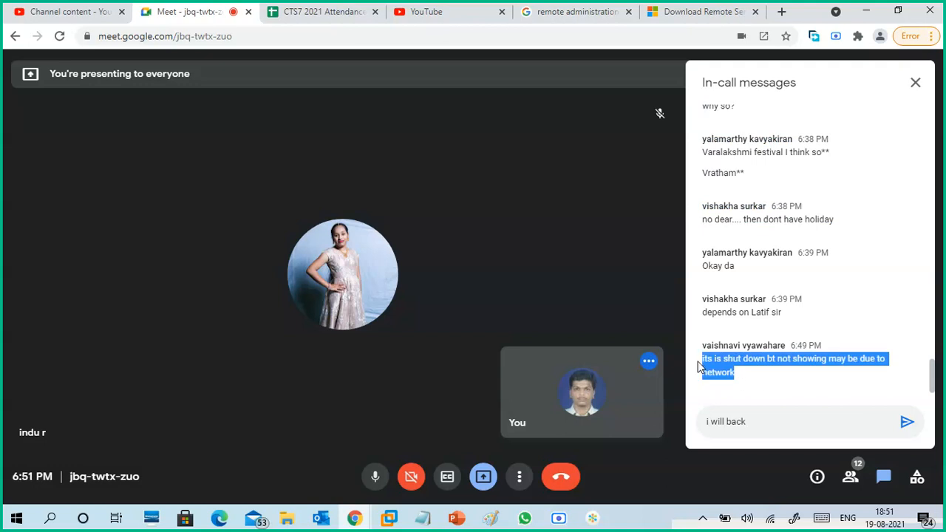
{"action": "left_click", "coordinate": [747, 381]}
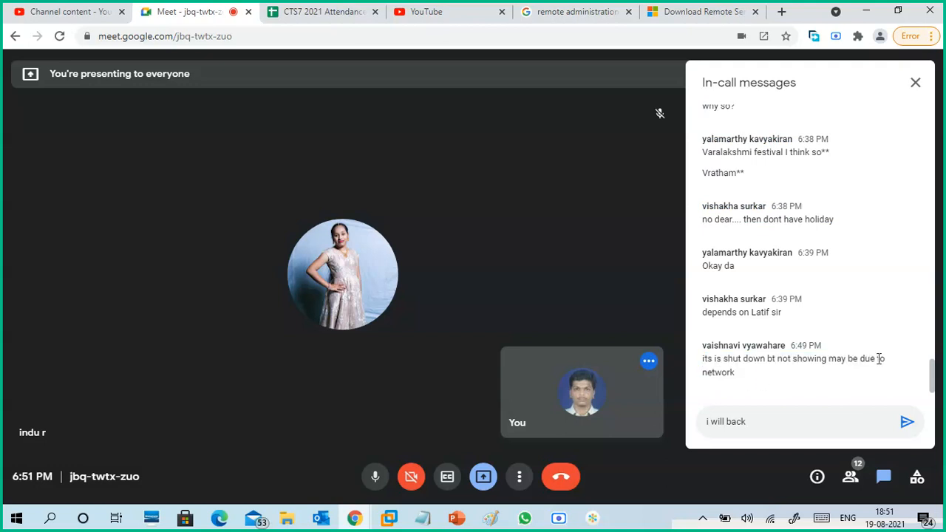
{"action": "left_click_drag", "start_coordinate": [704, 359], "coordinate": [745, 378]}
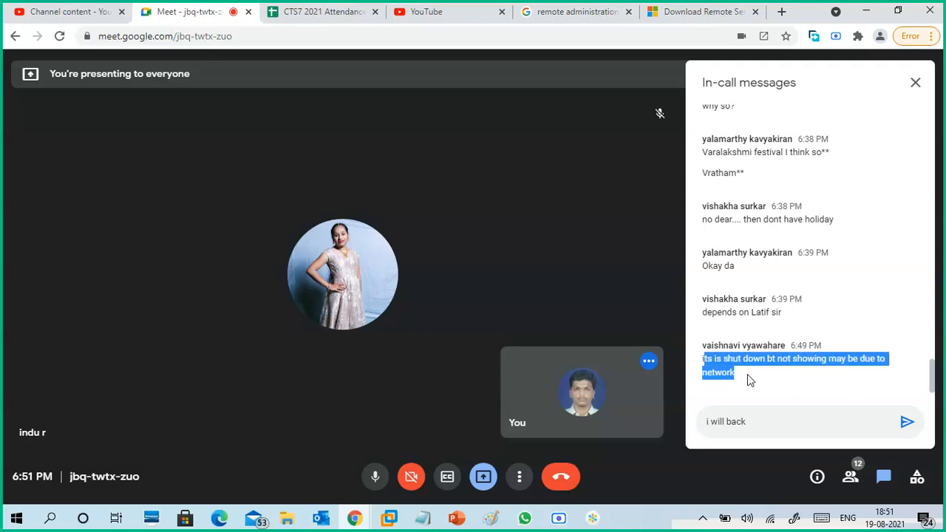
{"action": "left_click", "coordinate": [750, 379]}
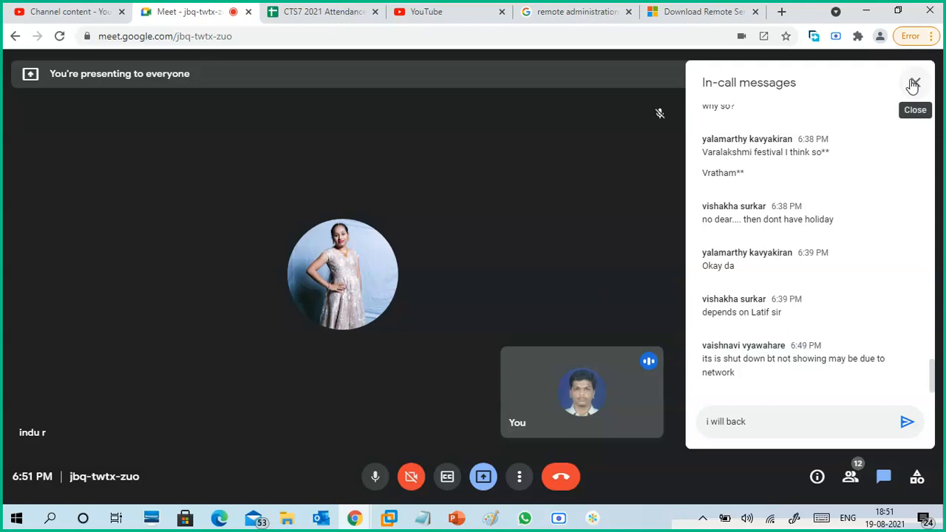
- Close the Remote Server Administration Tools download page and the remote administration search tab, and minimize Chrome to return to Edge
{"action": "left_click", "coordinate": [328, 19]}
{"action": "left_click", "coordinate": [176, 23]}
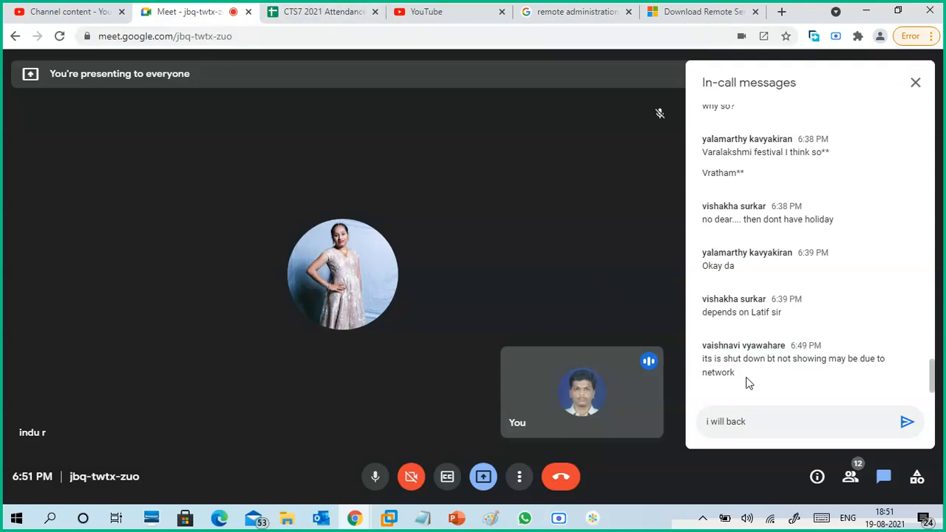
{"action": "left_click", "coordinate": [435, 21]}
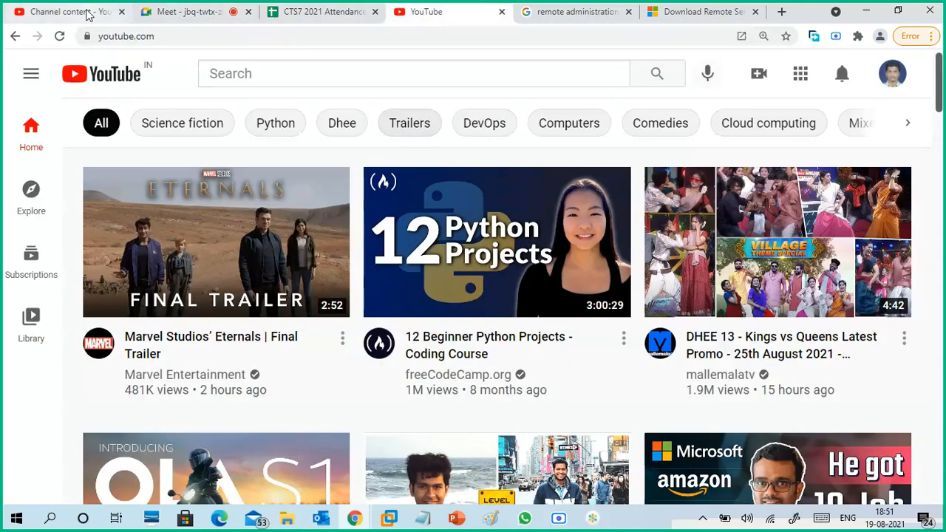
{"action": "left_click", "coordinate": [87, 14]}
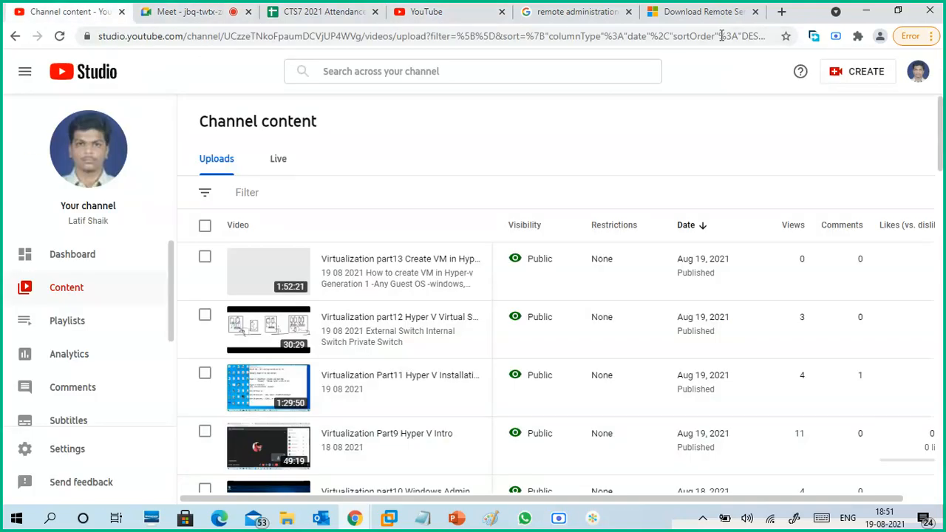
{"action": "left_click", "coordinate": [711, 14]}
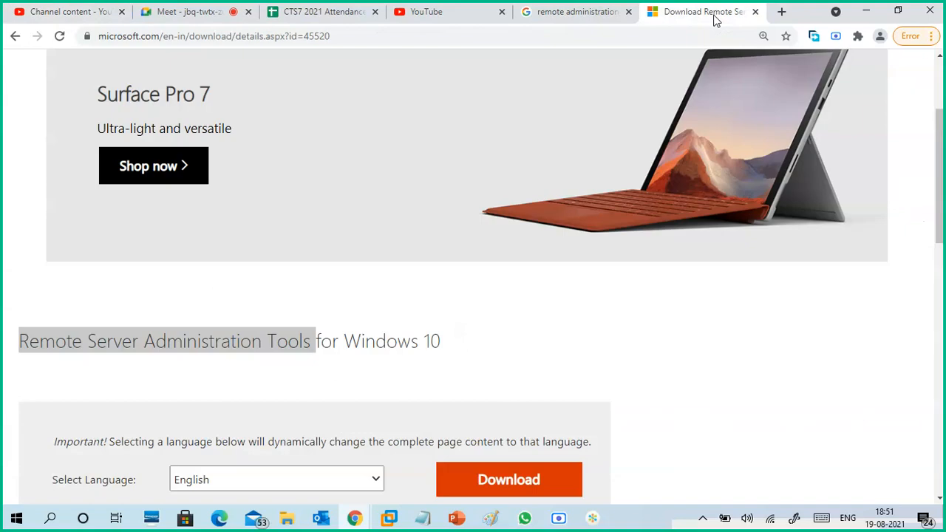
{"action": "left_click", "coordinate": [755, 14]}
{"action": "left_click", "coordinate": [756, 13]}
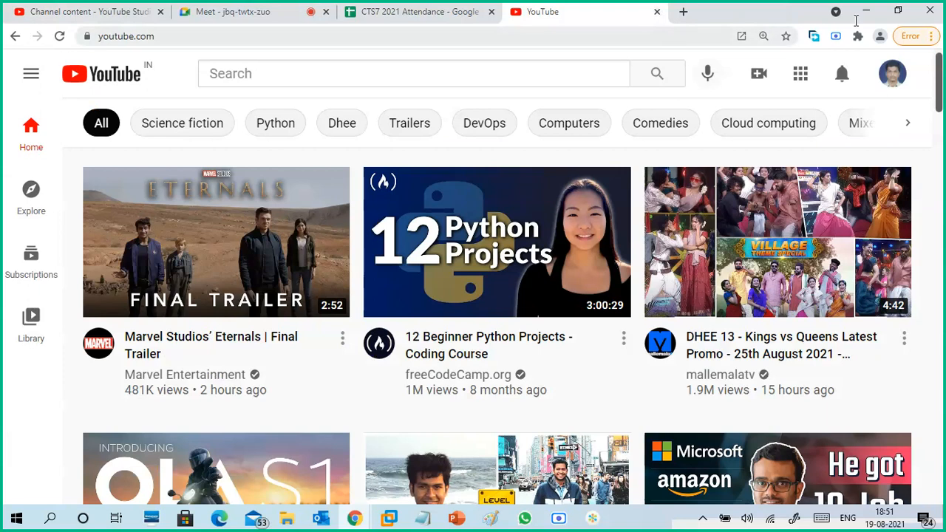
{"action": "left_click", "coordinate": [866, 10]}
{"action": "left_click", "coordinate": [866, 11]}
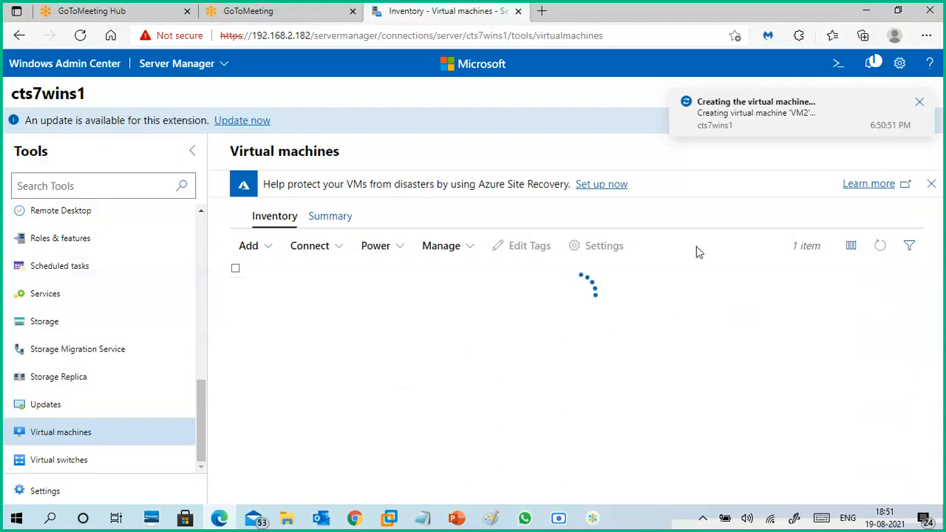
- Examine the VM2 creation notification's details and the error and active notification lists, and dismiss the notifications
{"action": "left_click", "coordinate": [753, 118]}
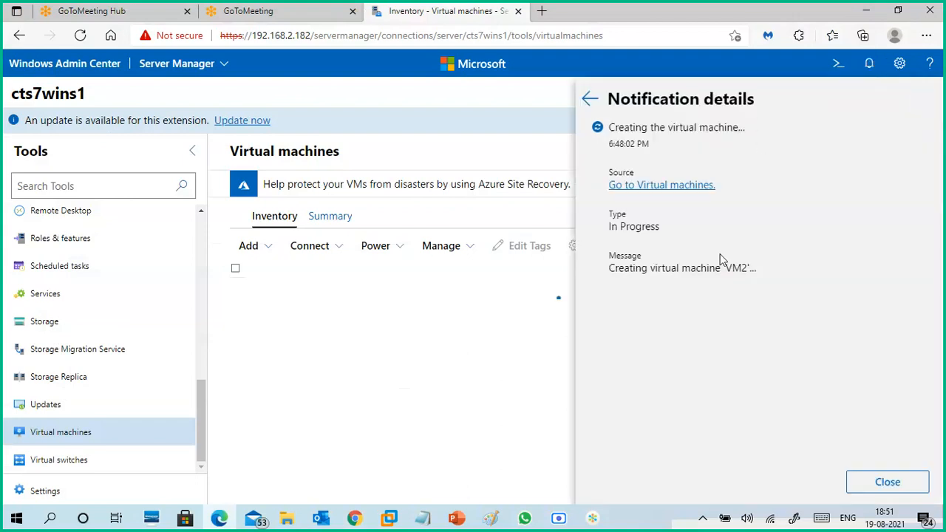
{"action": "left_click_drag", "start_coordinate": [611, 270], "coordinate": [766, 268]}
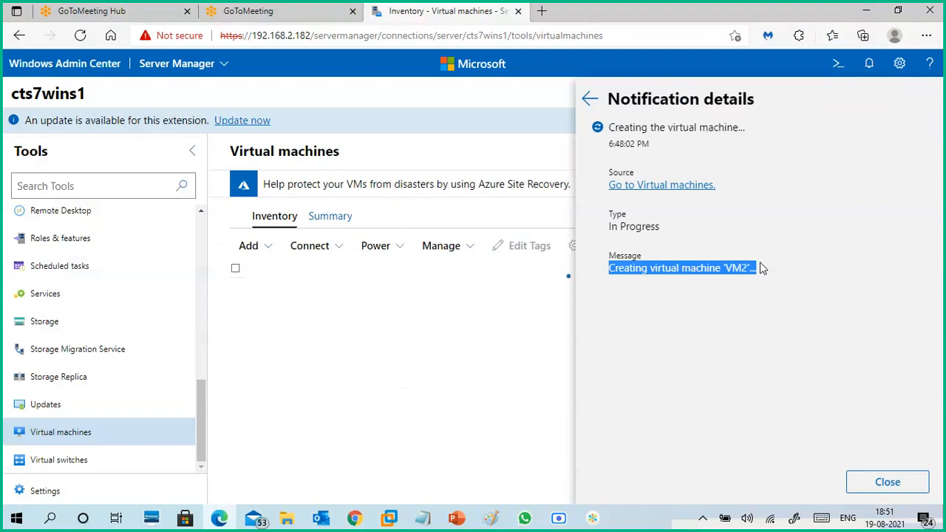
{"action": "left_click", "coordinate": [765, 267]}
{"action": "left_click", "coordinate": [591, 102]}
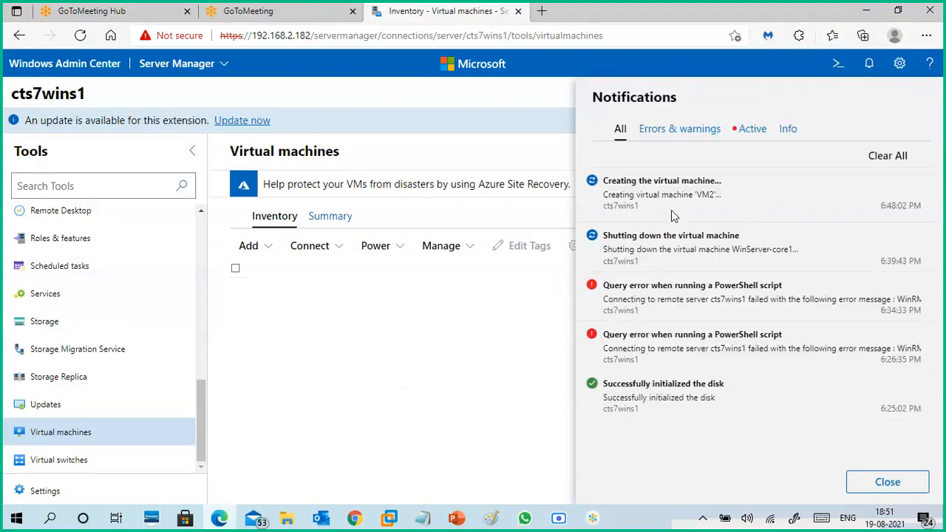
{"action": "left_click", "coordinate": [691, 132]}
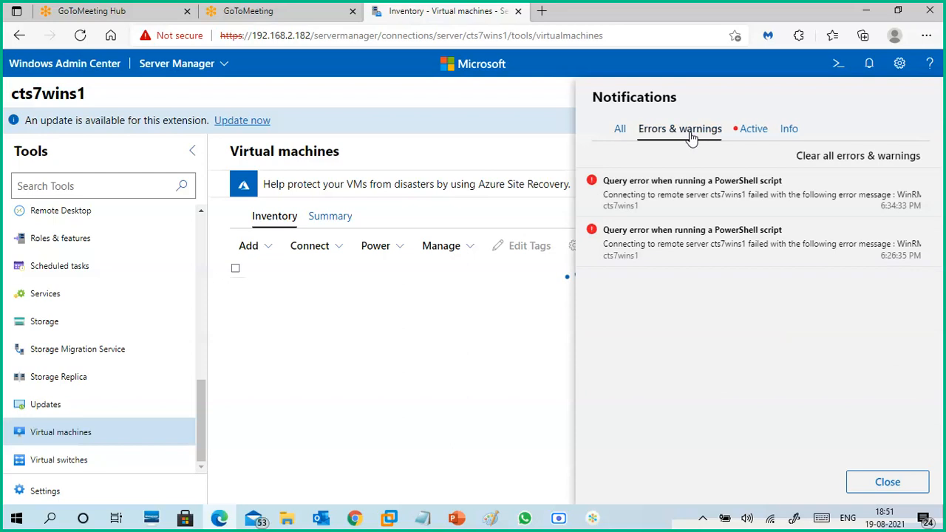
{"action": "left_click", "coordinate": [748, 130]}
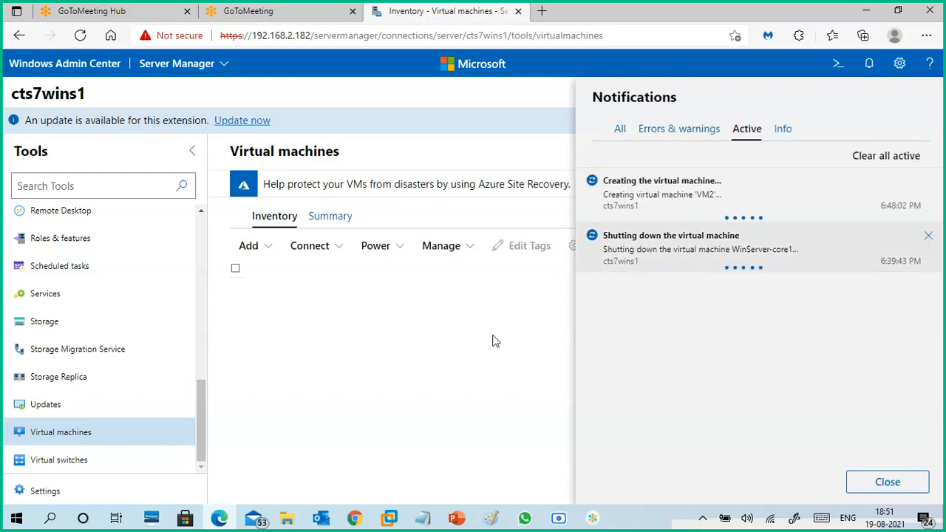
{"action": "left_click", "coordinate": [495, 341]}
- Switch to Hyper-V Manager on the CTS7-WINS1 machine in VMware Workstation and select VM2 alone in the virtual machine list
{"action": "left_click", "coordinate": [389, 517]}
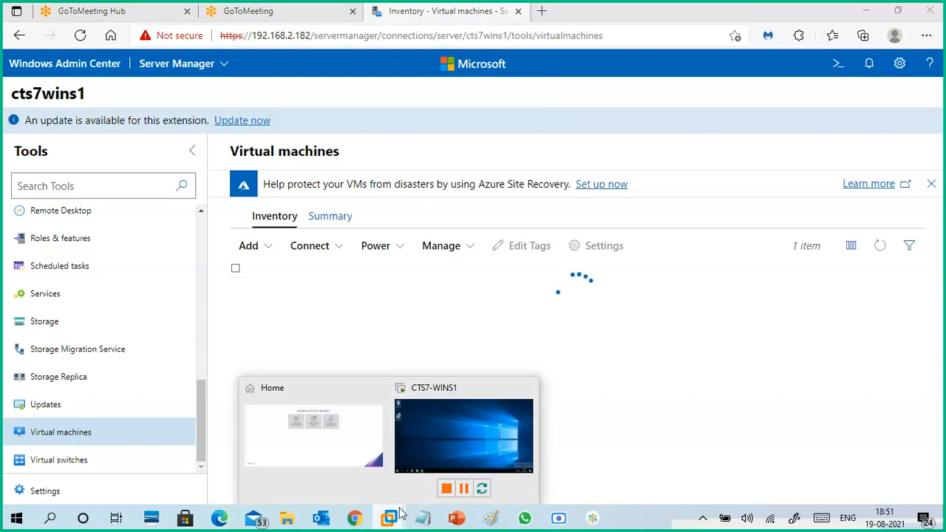
{"action": "left_click", "coordinate": [460, 427]}
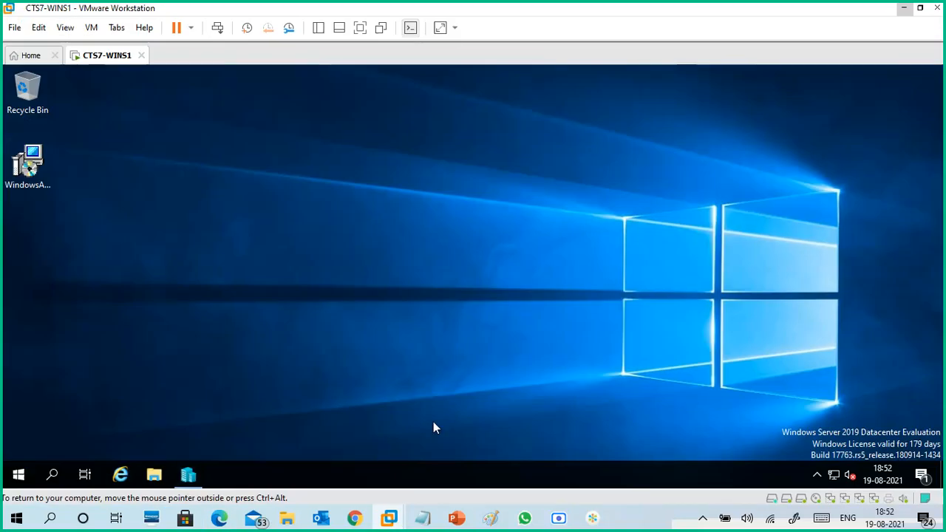
{"action": "left_click", "coordinate": [189, 476]}
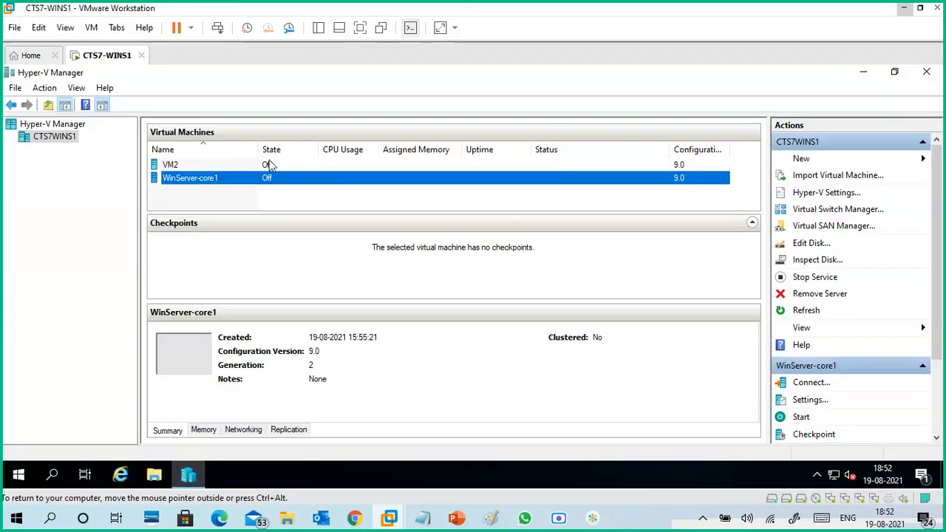
{"action": "left_click", "coordinate": [272, 164], "text": "ctrl"}
{"action": "left_click", "coordinate": [182, 166], "text": "ctrl"}
{"action": "left_click", "coordinate": [185, 166], "text": "ctrl"}
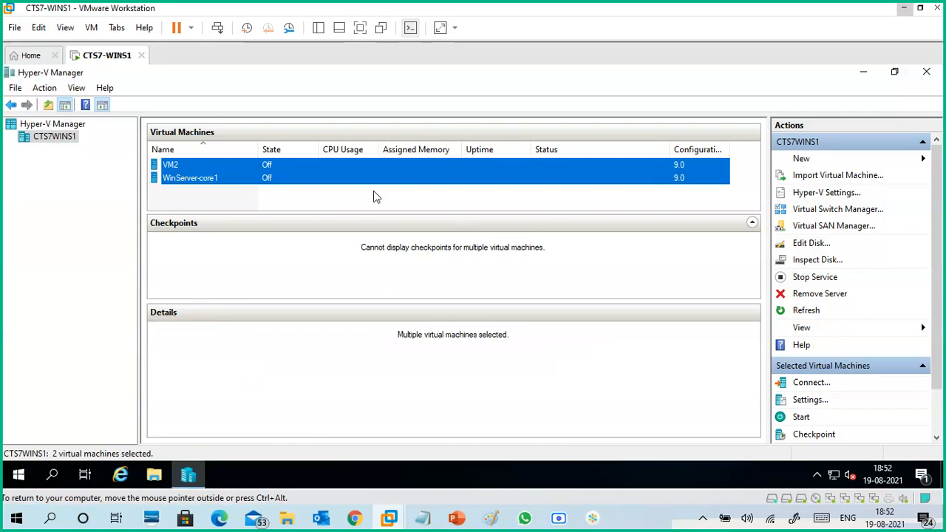
{"action": "left_click", "coordinate": [212, 178], "text": "ctrl"}
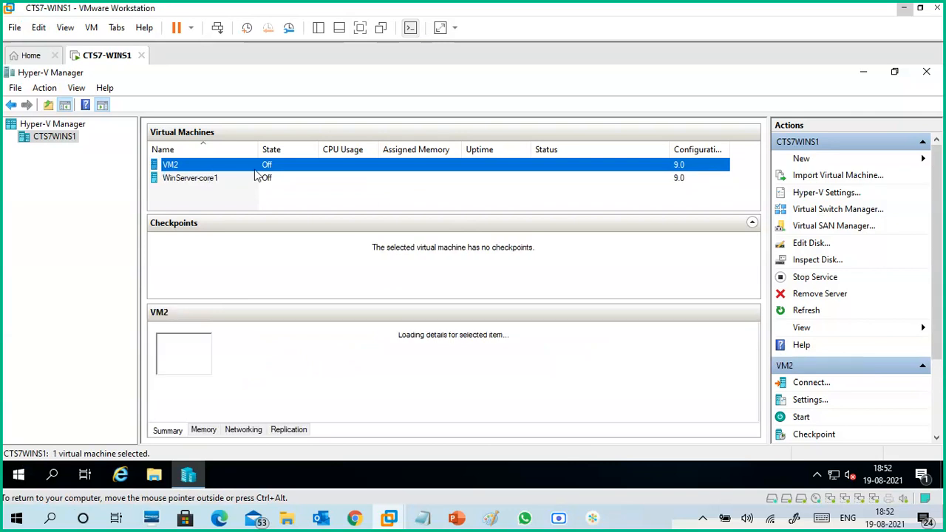
- Examine VM2's summary, memory, networking and replication details in Hyper-V Manager
{"action": "left_click", "coordinate": [243, 430]}
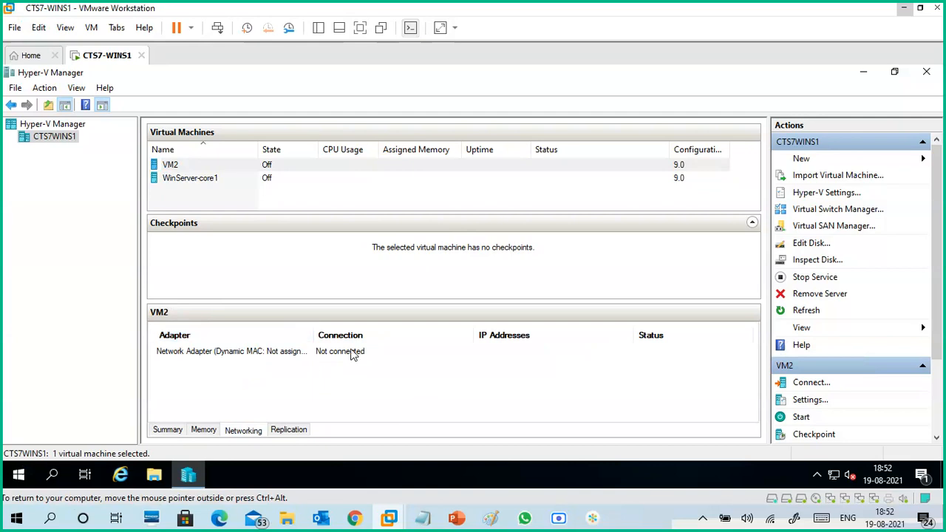
{"action": "left_click", "coordinate": [167, 430]}
{"action": "left_click", "coordinate": [204, 433]}
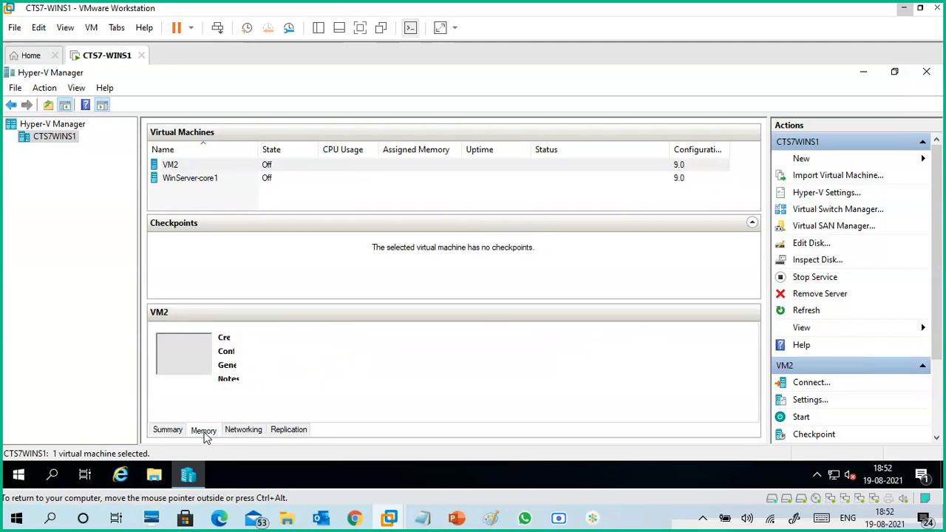
{"action": "left_click", "coordinate": [251, 427]}
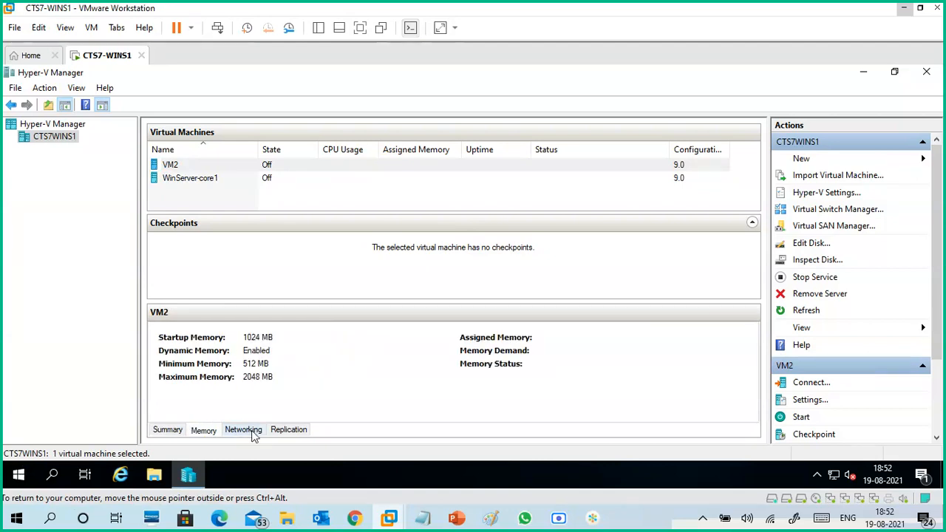
{"action": "left_click", "coordinate": [290, 434]}
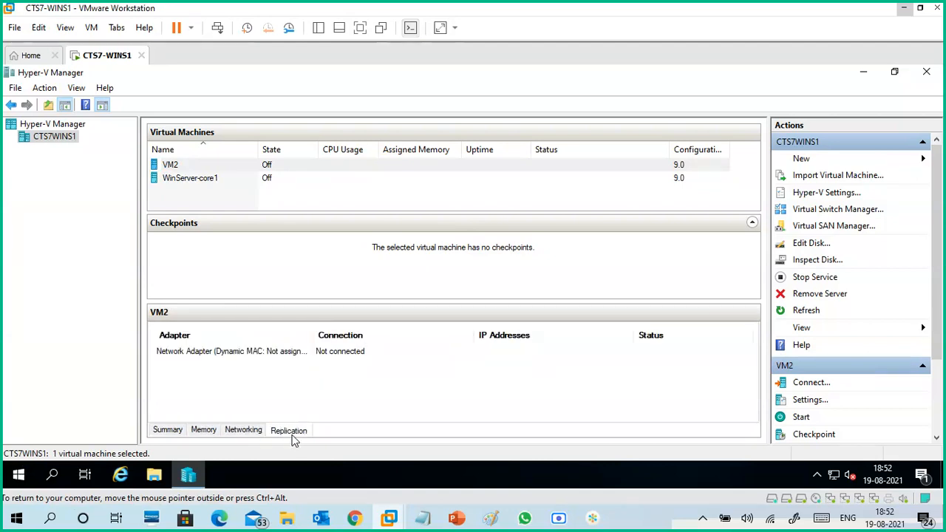
{"action": "left_click", "coordinate": [250, 432]}
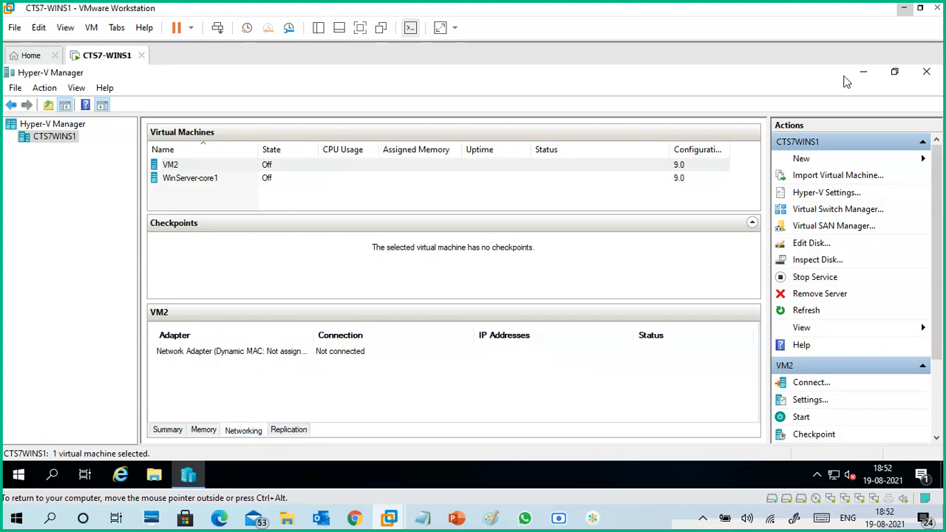
- Minimize Hyper-V Manager and VMware Workstation to return to Edge, and reload the Windows Admin Center virtual machines page
{"action": "left_click", "coordinate": [862, 72]}
{"action": "left_click", "coordinate": [903, 7]}
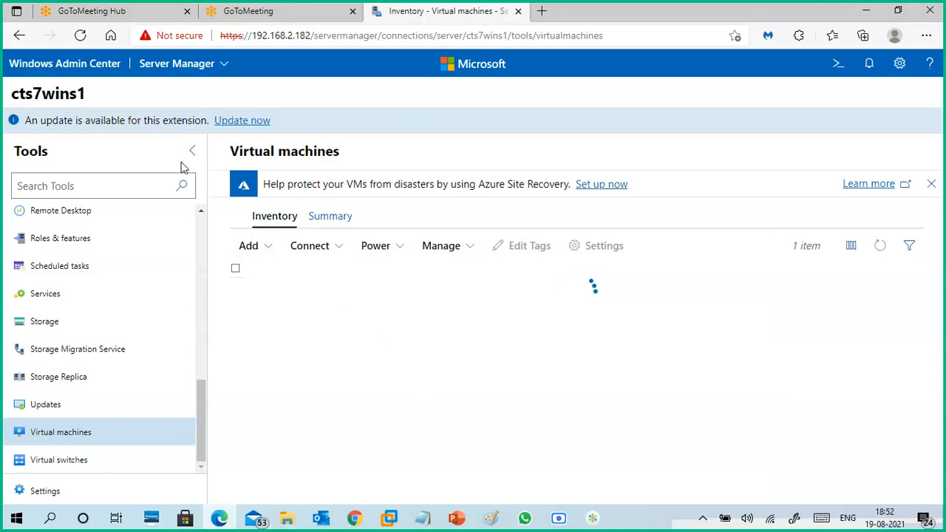
{"action": "left_click", "coordinate": [80, 36]}
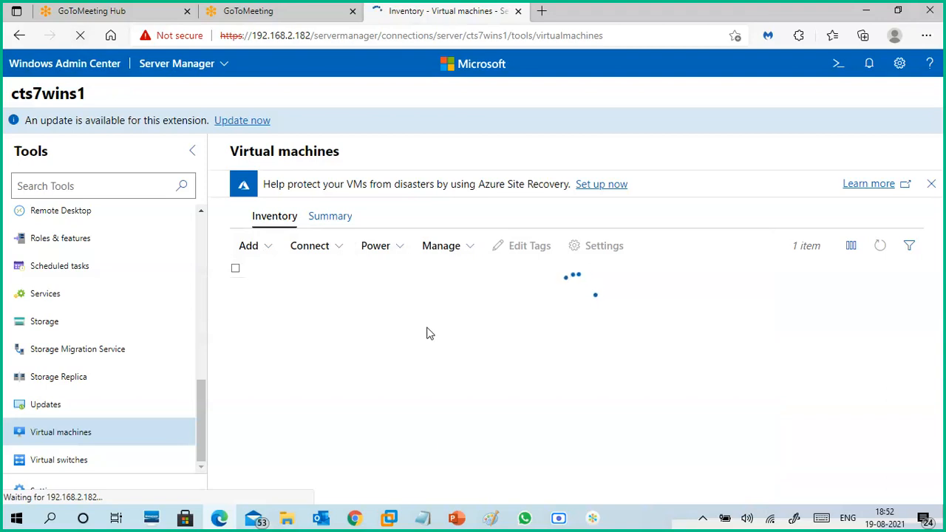
- Check that the CTS7-WINS1 machine in VMware Workstation responds by refreshing its desktop and opening its Start menu, and return to Edge
{"action": "mouse_move", "coordinate": [388, 517]}
{"action": "left_click", "coordinate": [452, 447]}
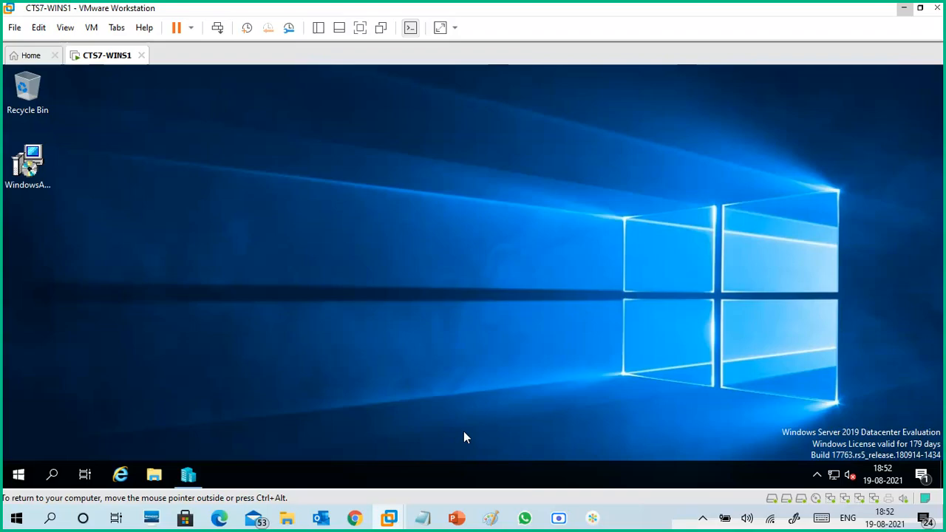
{"action": "right_click", "coordinate": [353, 227]}
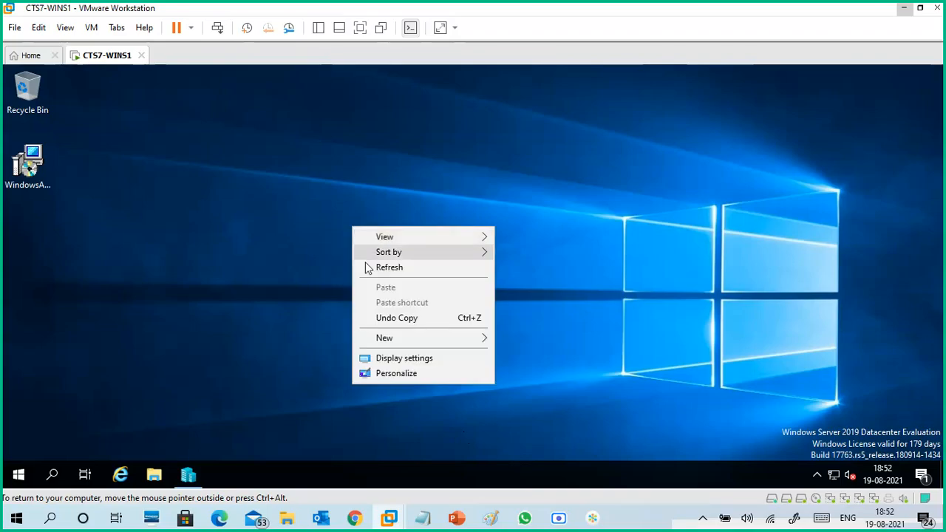
{"action": "left_click", "coordinate": [371, 270]}
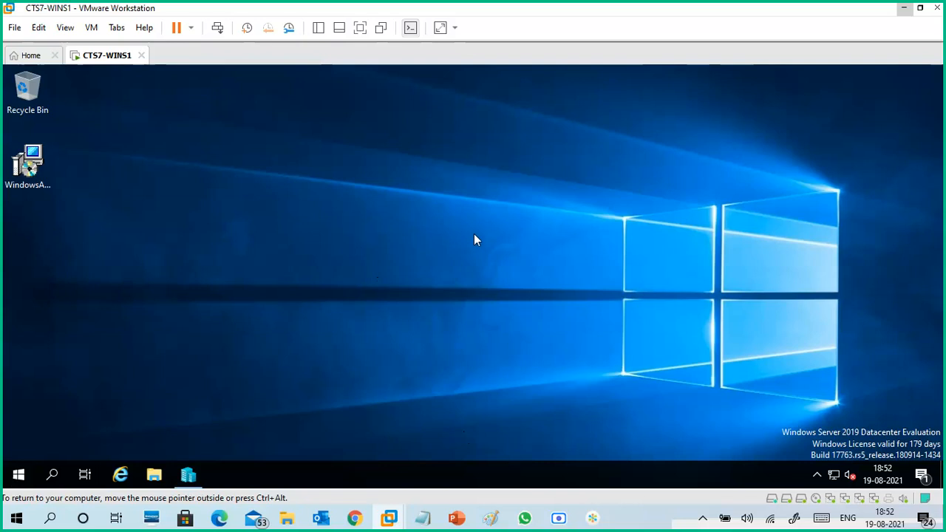
{"action": "key", "text": "super"}
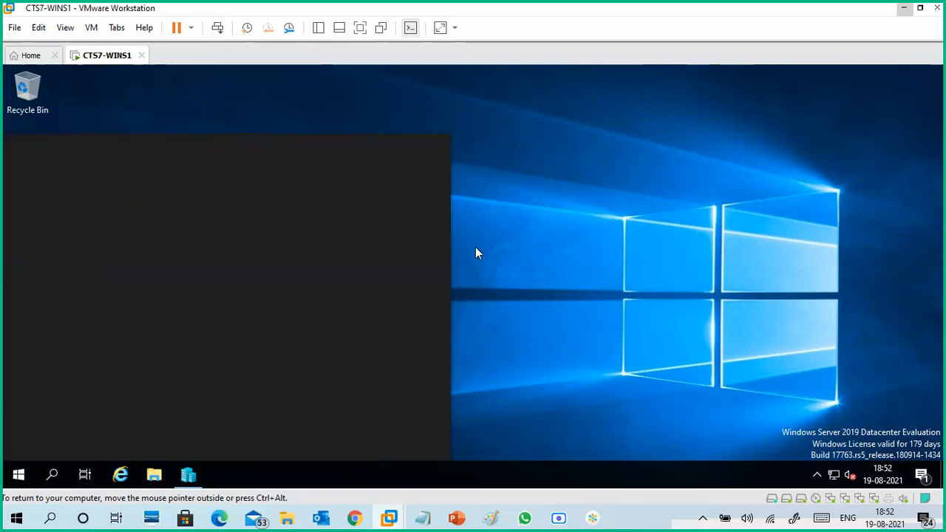
{"action": "left_click", "coordinate": [593, 275]}
{"action": "left_click", "coordinate": [904, 9]}
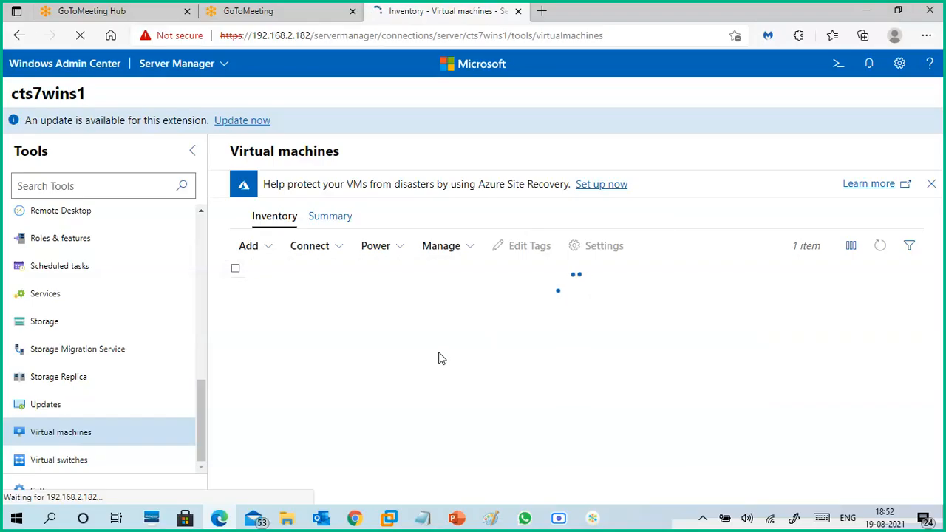
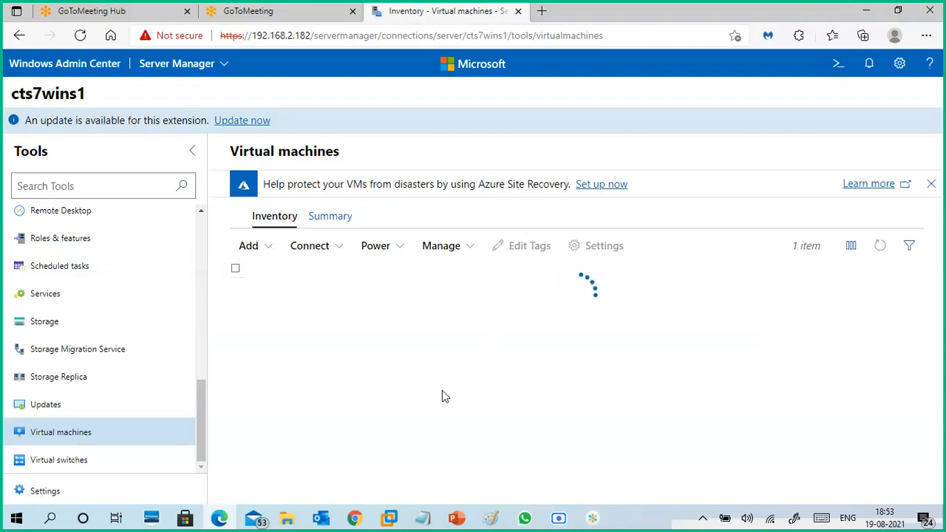
- Switch to the 19-08.txt notes in Notepad, save the file, and minimize Notepad
{"action": "mouse_move", "coordinate": [430, 519]}
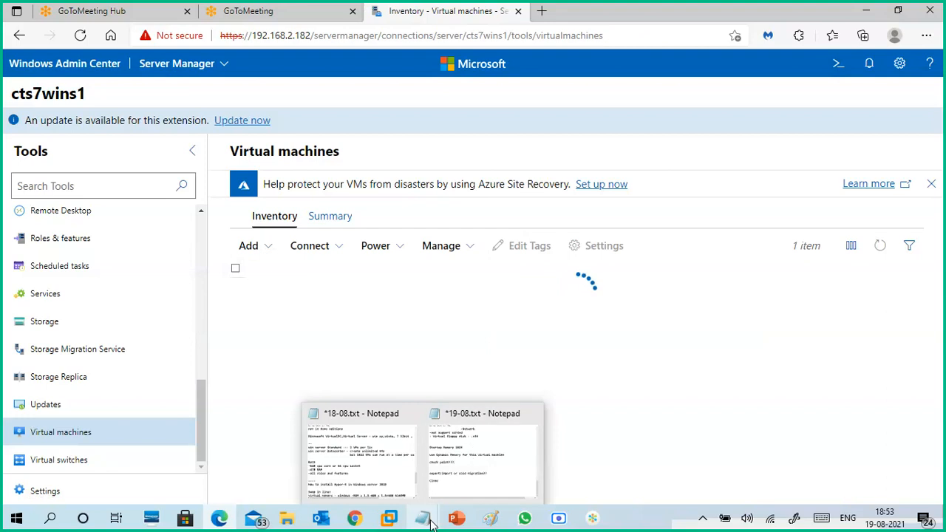
{"action": "left_click", "coordinate": [475, 452]}
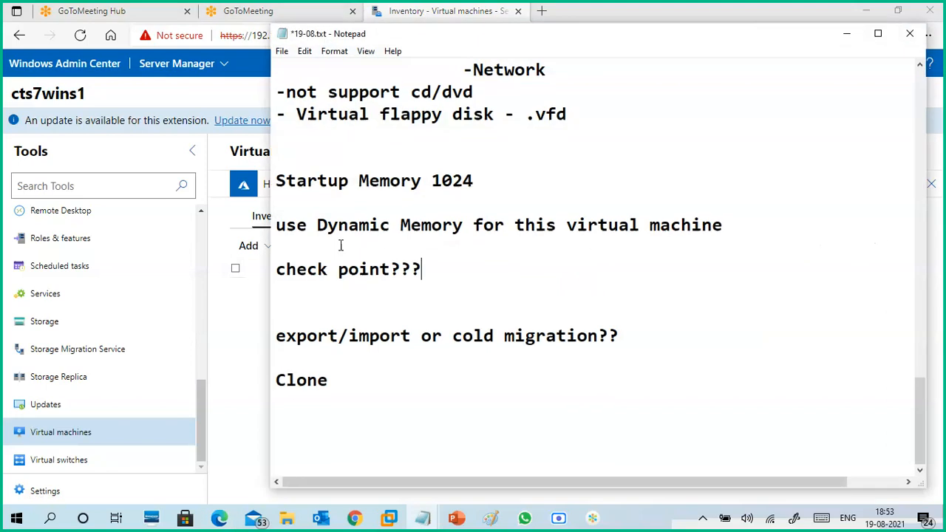
{"action": "left_click", "coordinate": [282, 51]}
{"action": "left_click", "coordinate": [295, 112]}
{"action": "left_click_drag", "start_coordinate": [276, 292], "coordinate": [393, 277]}
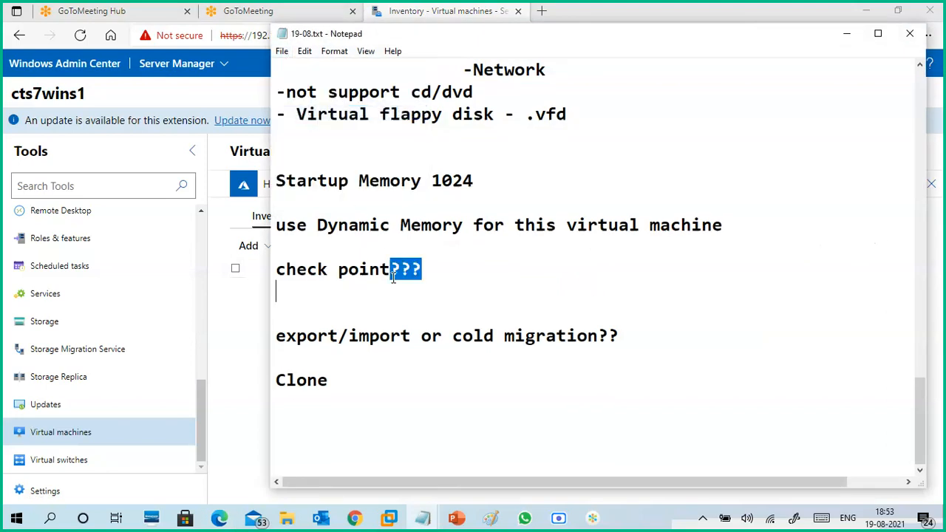
{"action": "left_click", "coordinate": [847, 33]}
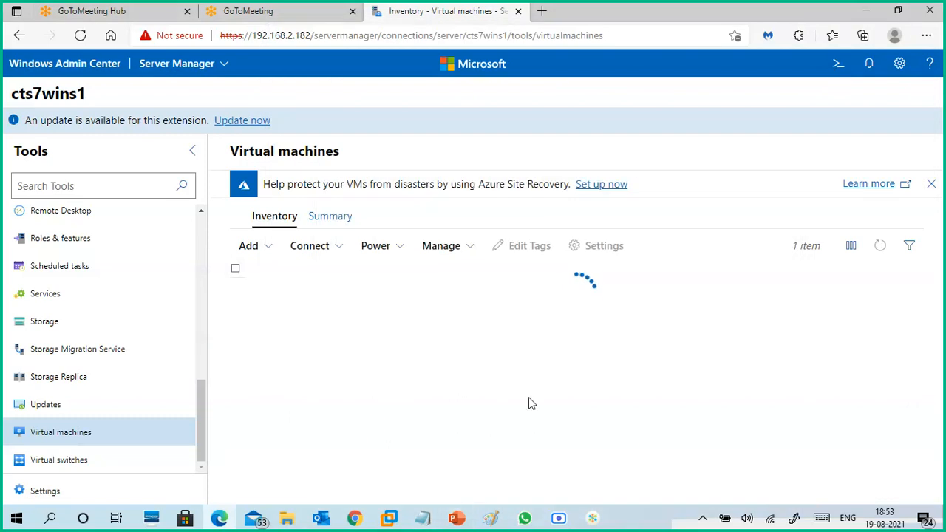
- Close PowerPoint and switch to the unsaved Paint drawing of the Windows Admin Center server and browser clients
{"action": "left_click", "coordinate": [461, 522]}
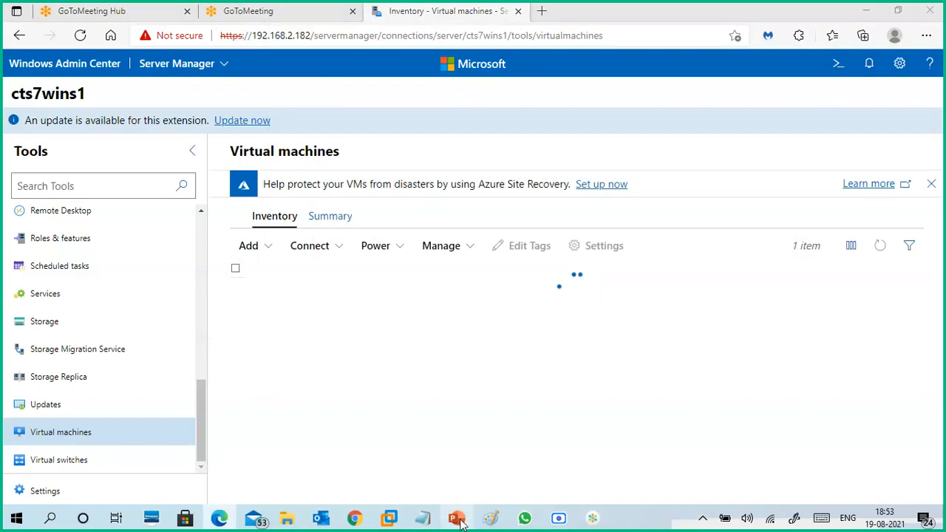
{"action": "left_click", "coordinate": [456, 519]}
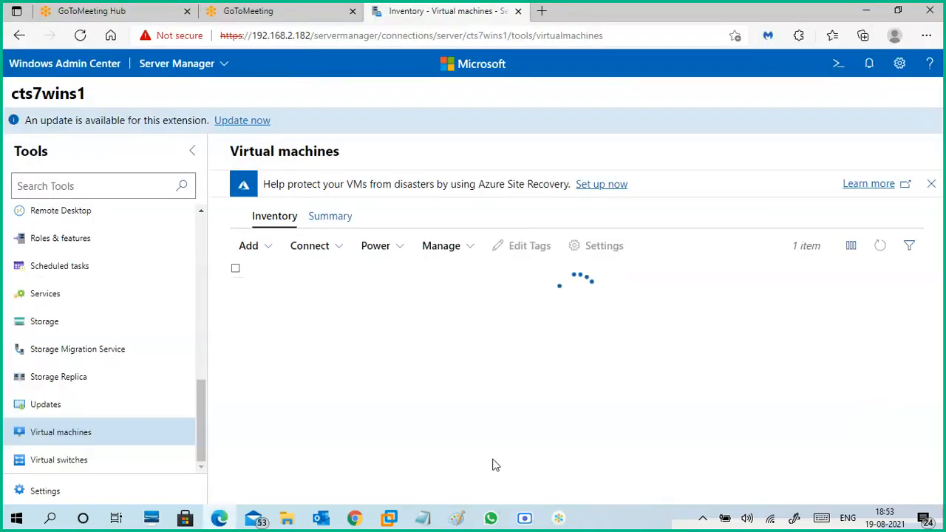
{"action": "left_click", "coordinate": [458, 519]}
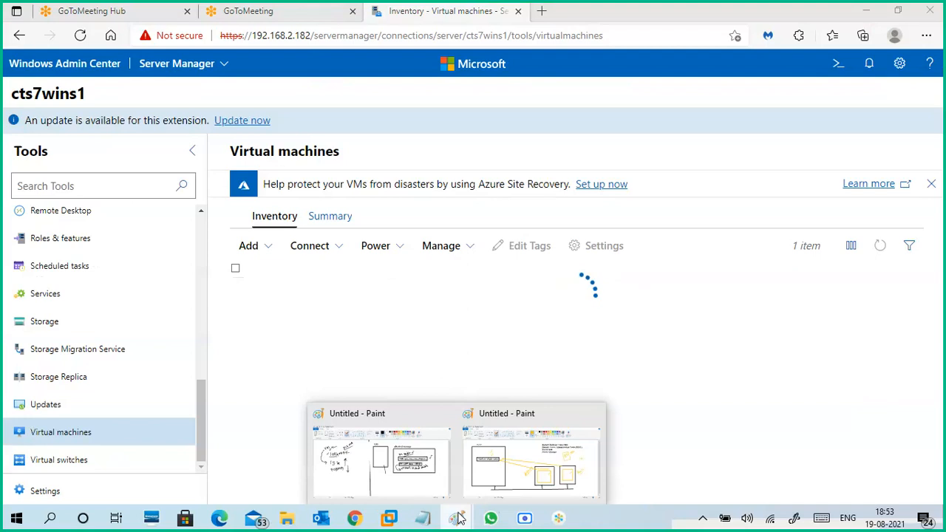
{"action": "left_click", "coordinate": [531, 462]}
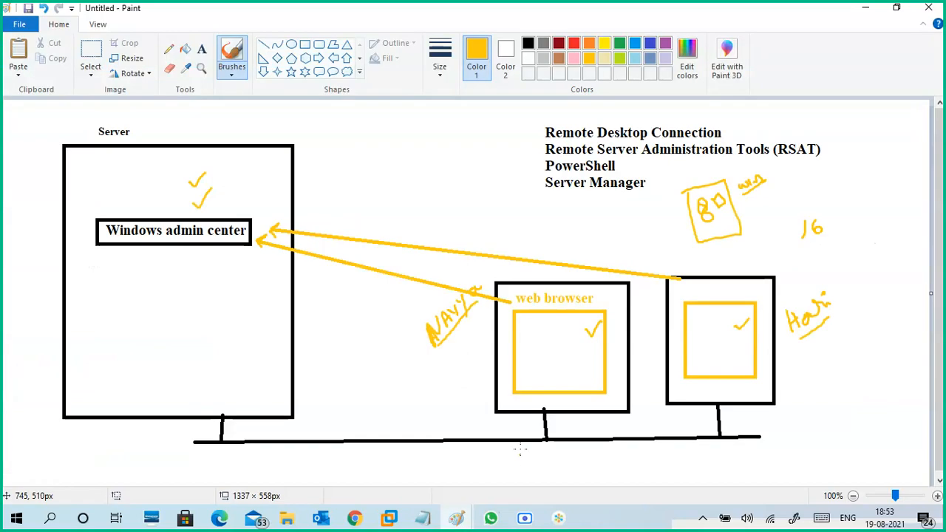
- Save the drawing as a PNG in the CTS7 2021 folder with a name beginning "virtualization 12", and minimize Paint
{"action": "left_click", "coordinate": [20, 26]}
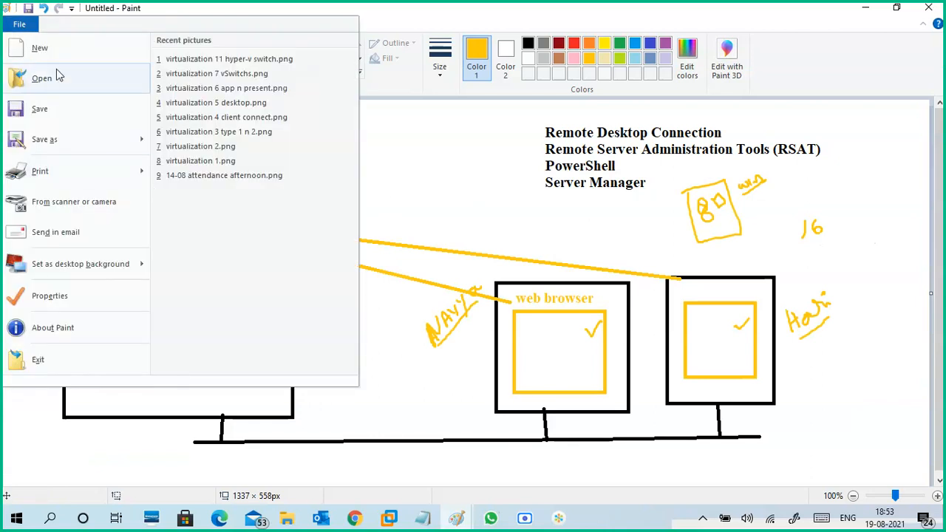
{"action": "left_click", "coordinate": [70, 110]}
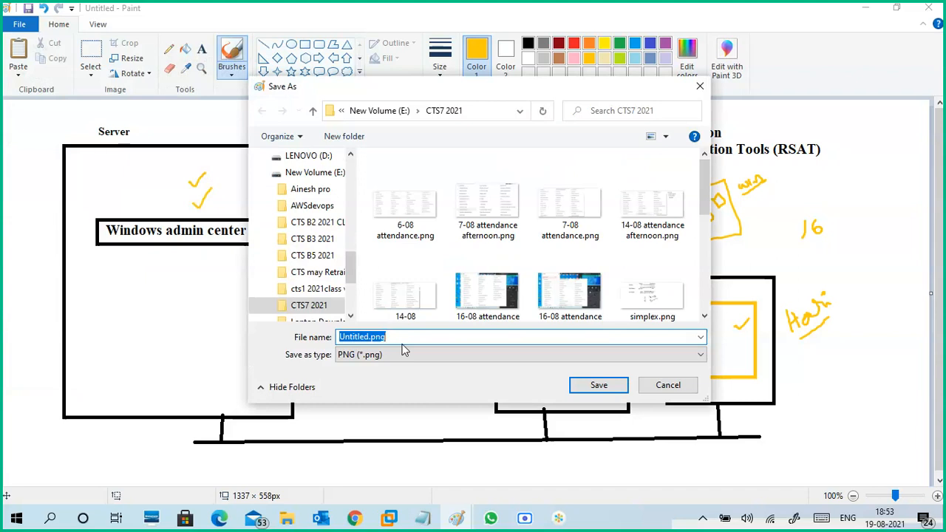
{"action": "type", "text": "virt"}
{"action": "key", "text": "Down"}
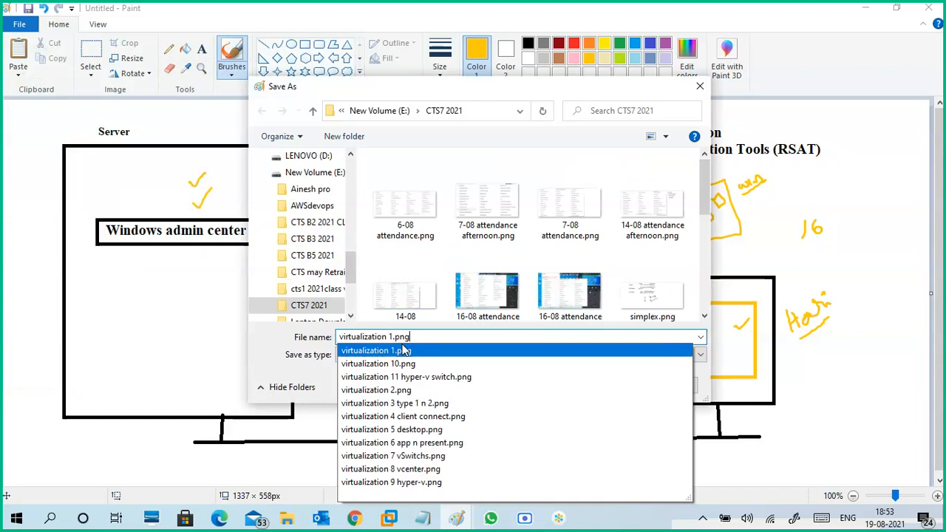
{"action": "key", "text": "BackSpace"}
{"action": "key", "text": "BackSpace"}
{"action": "key", "text": "BackSpace"}
{"action": "key", "text": "BackSpace"}
{"action": "key", "text": "BackSpace"}
{"action": "key", "text": "BackSpace"}
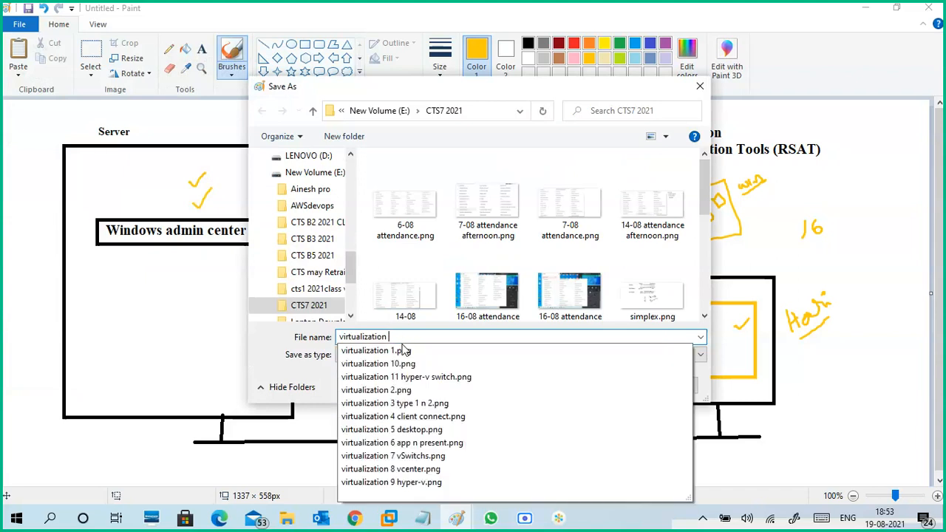
{"action": "type", "text": "12"}
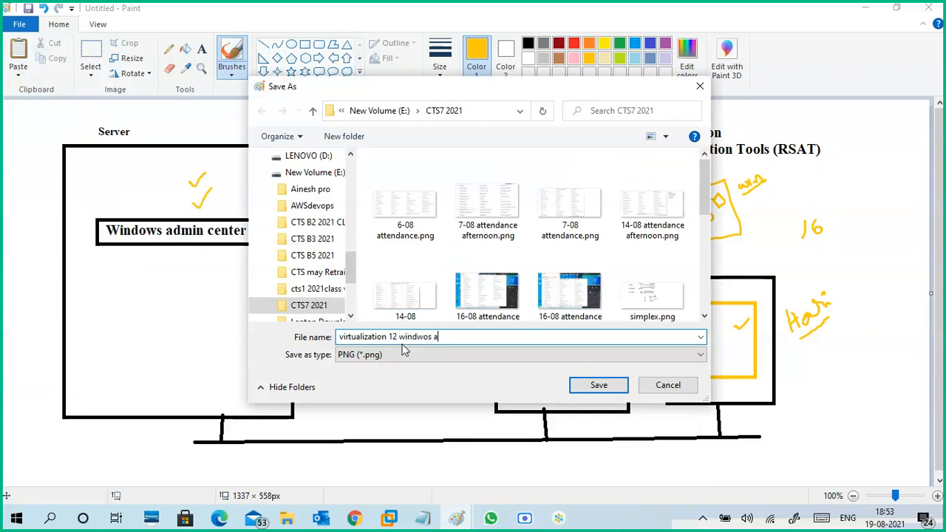
{"action": "type", "text": " window"}
{"action": "key", "text": "BackSpace"}
{"action": "type", "text": "ow"}
{"action": "left_click", "coordinate": [597, 386]}
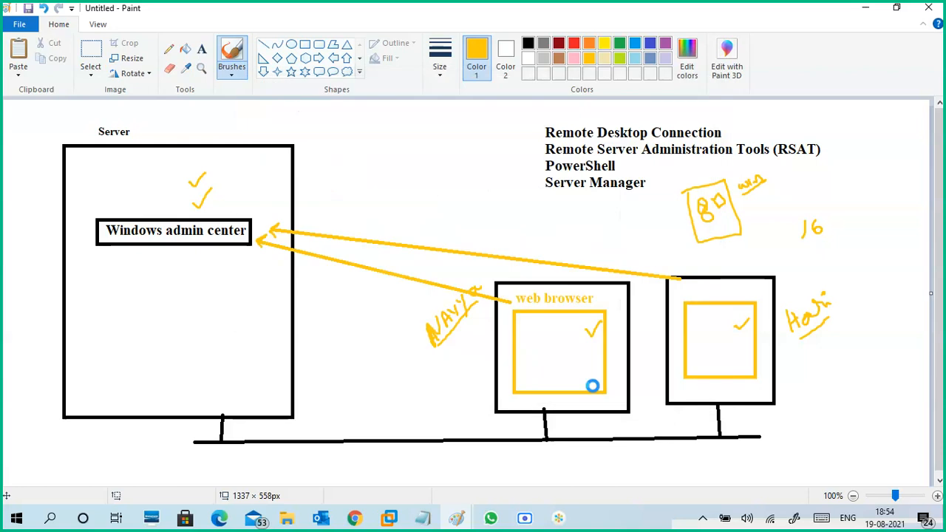
{"action": "left_click", "coordinate": [866, 8]}
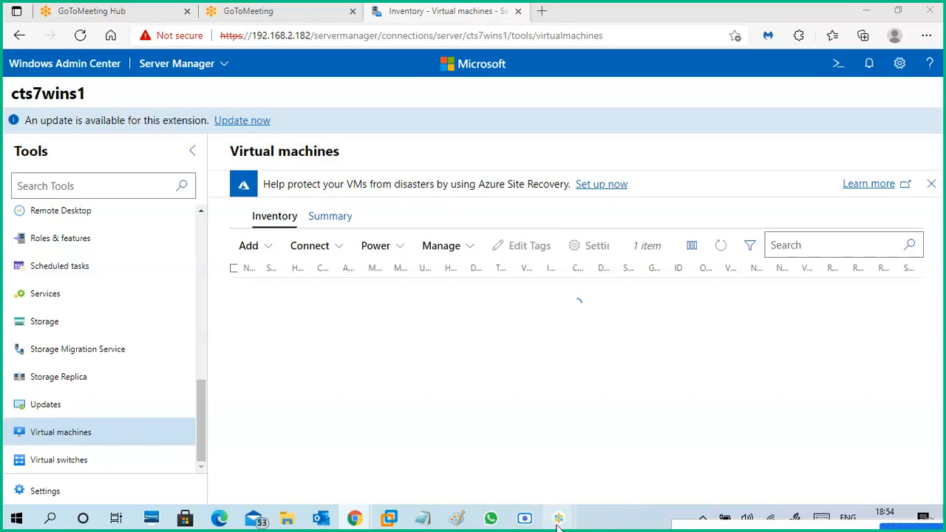
- Switch to the GoTo meeting window, close its chat pane, and minimize the window
{"action": "left_click", "coordinate": [629, 459]}
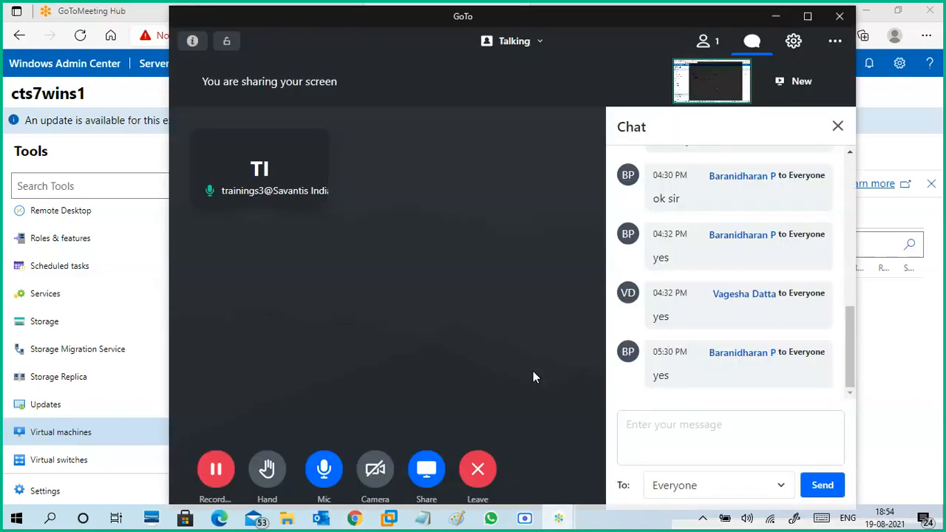
{"action": "left_click", "coordinate": [838, 128]}
{"action": "left_click", "coordinate": [775, 16]}
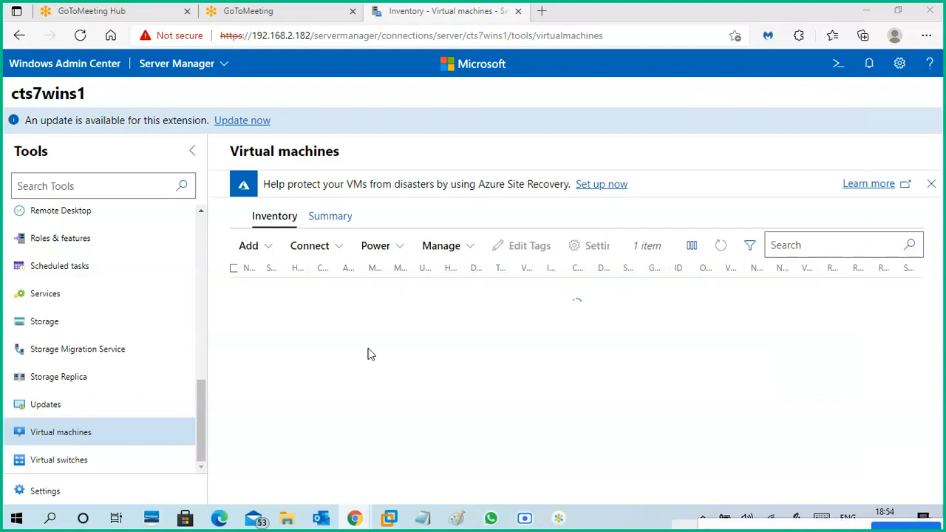
- Switch to the Google Meet call in Chrome, read the in-call messages, and close them
{"action": "mouse_move", "coordinate": [355, 520]}
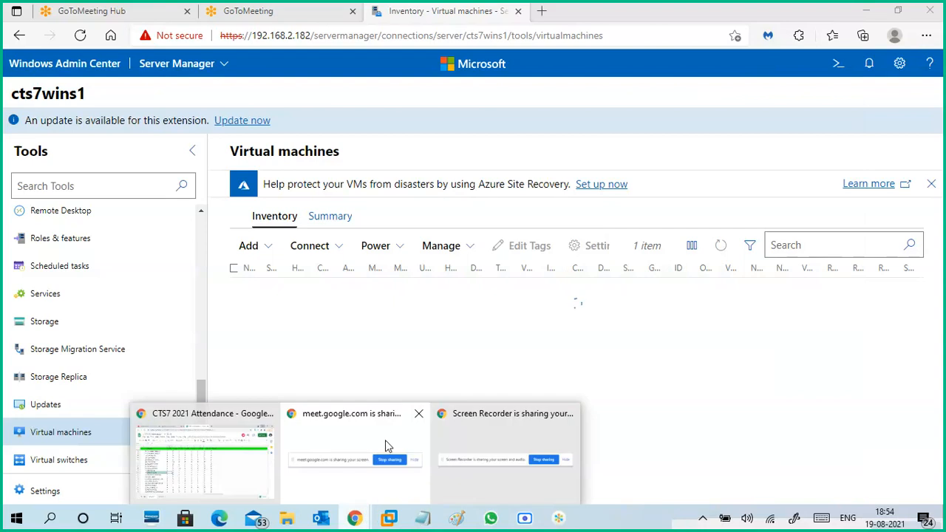
{"action": "left_click", "coordinate": [237, 424]}
{"action": "left_click", "coordinate": [233, 12]}
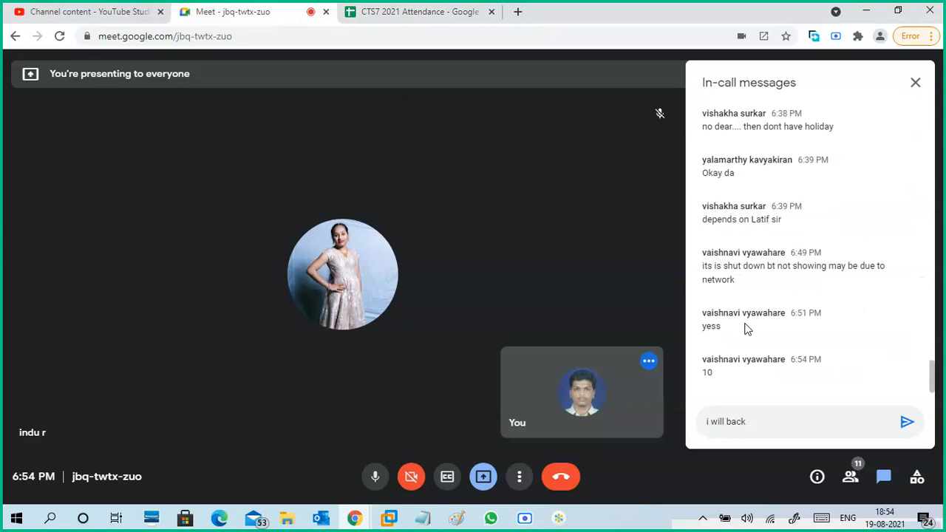
{"action": "left_click", "coordinate": [910, 89]}
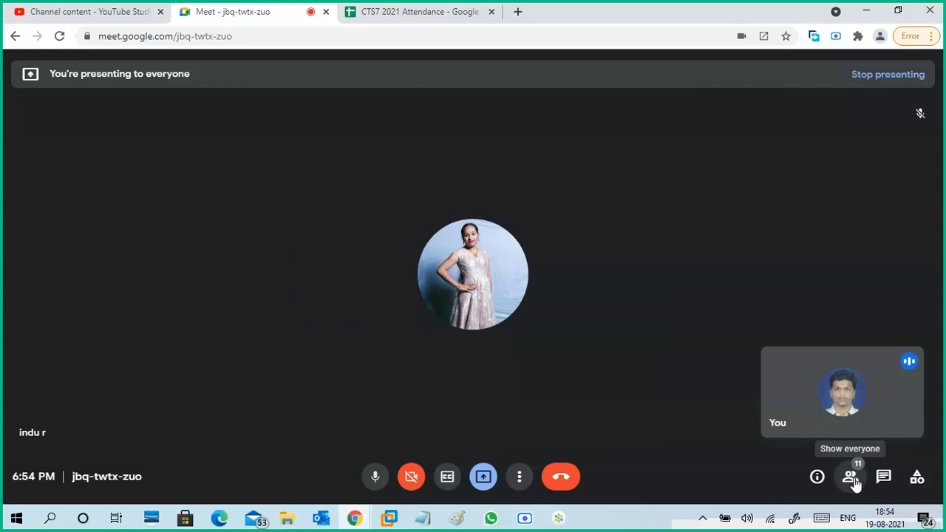
- Review the call's participant list and the CTS7 2021 Attendance sheet, and minimize Chrome
{"action": "left_click", "coordinate": [851, 478]}
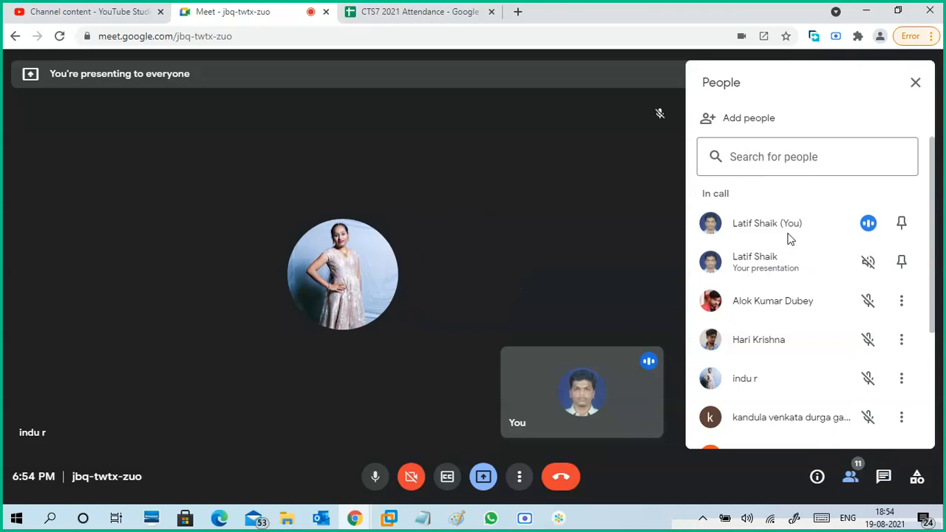
{"action": "scroll", "coordinate": [798, 281], "scroll_direction": "down", "scroll_amount": 3}
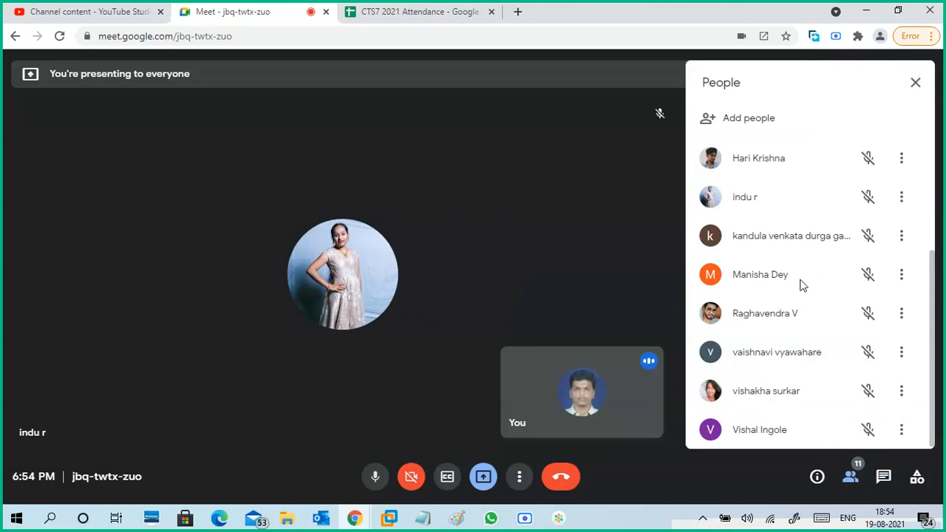
{"action": "left_click", "coordinate": [915, 82]}
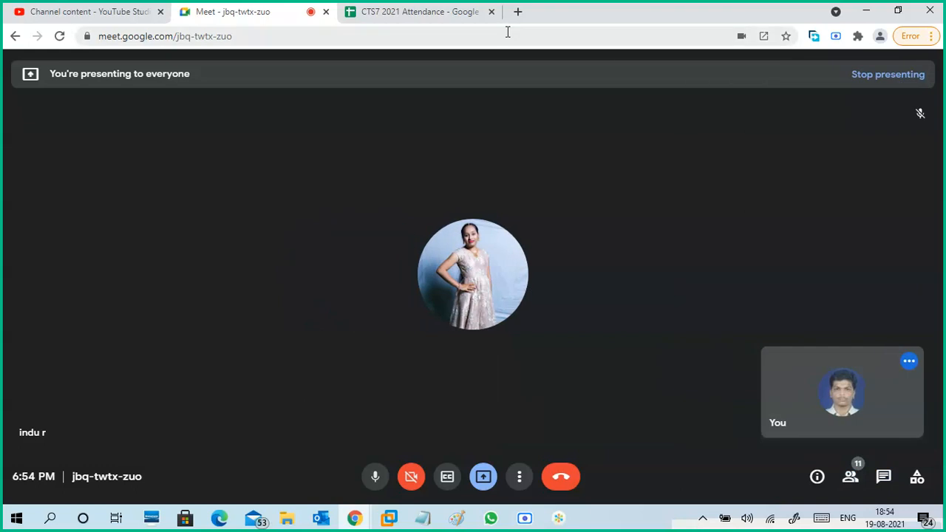
{"action": "left_click", "coordinate": [455, 11]}
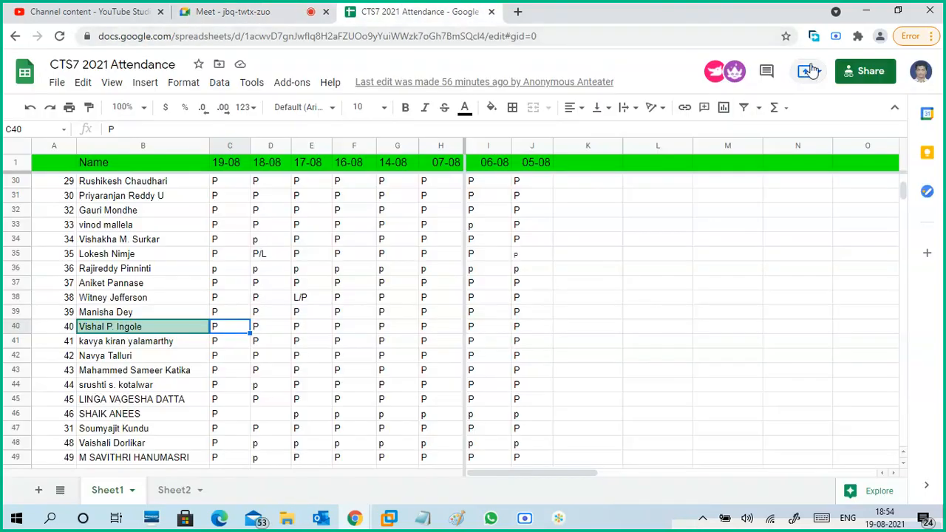
{"action": "left_click", "coordinate": [866, 11]}
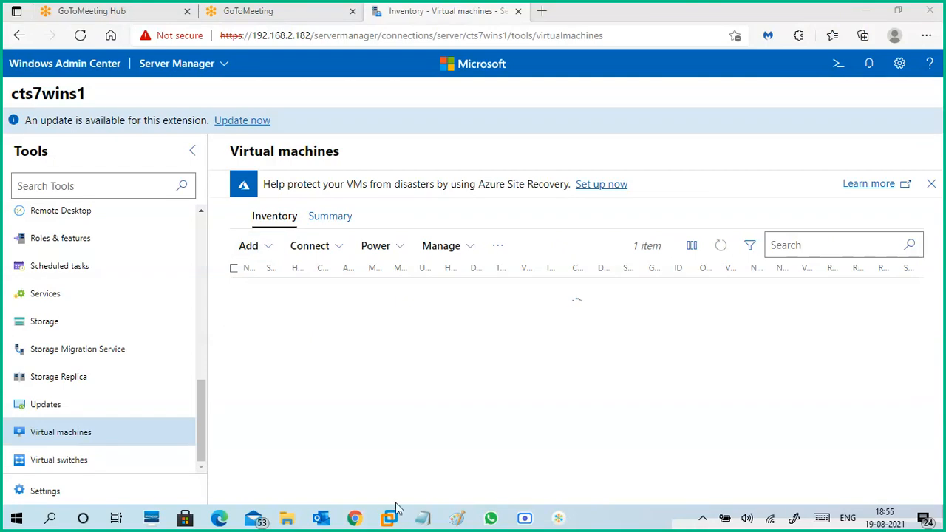
- Switch to Hyper-V Manager on the CTS7-WINS1 machine in VMware Workstation and select only VM2 among the virtual machines
{"action": "mouse_move", "coordinate": [392, 516]}
{"action": "left_click", "coordinate": [441, 441]}
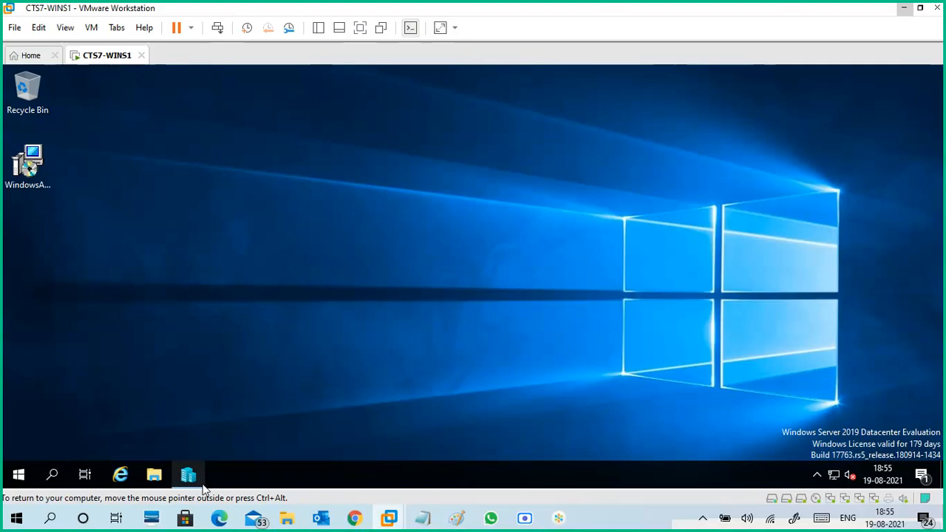
{"action": "left_click", "coordinate": [193, 475]}
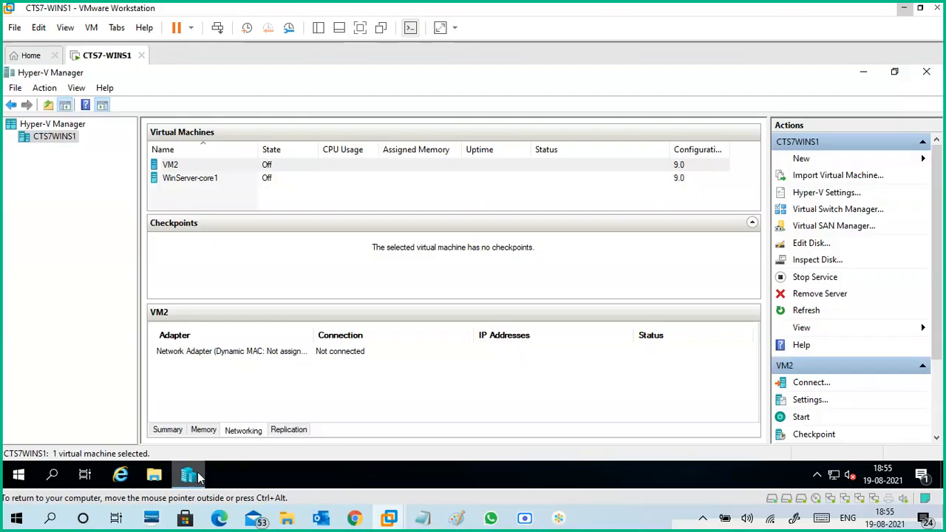
{"action": "left_click", "coordinate": [216, 181]}
{"action": "left_click", "coordinate": [214, 165], "text": "ctrl"}
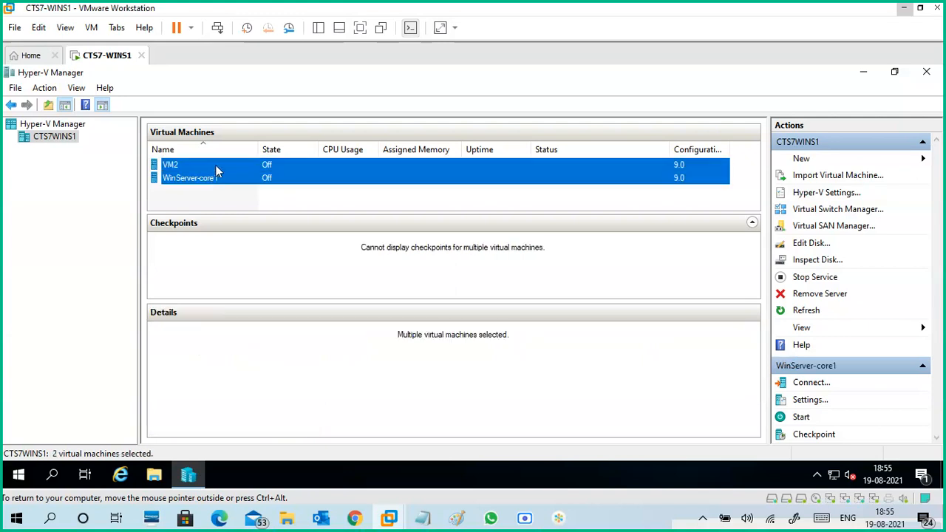
{"action": "left_click", "coordinate": [237, 170], "text": "ctrl"}
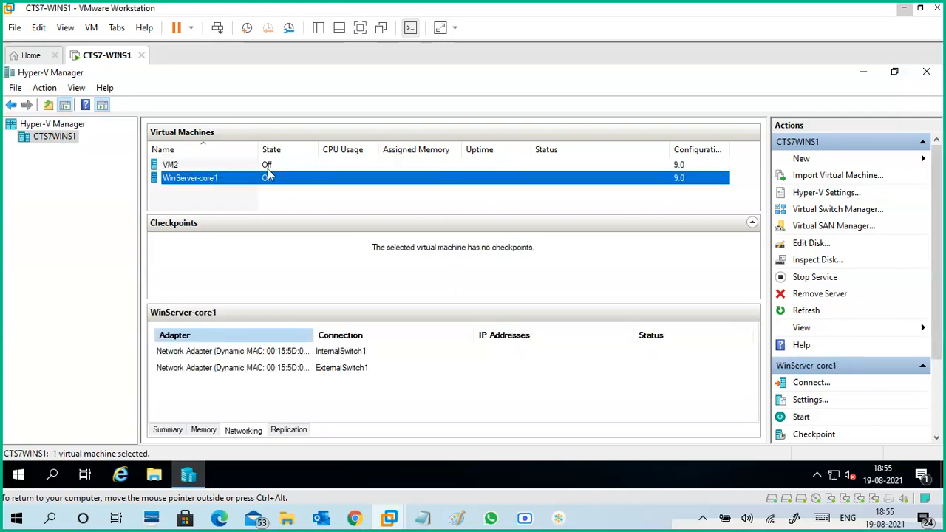
{"action": "left_click", "coordinate": [268, 166], "text": "ctrl"}
{"action": "left_click", "coordinate": [274, 166], "text": "ctrl"}
{"action": "left_click", "coordinate": [279, 165], "text": "ctrl"}
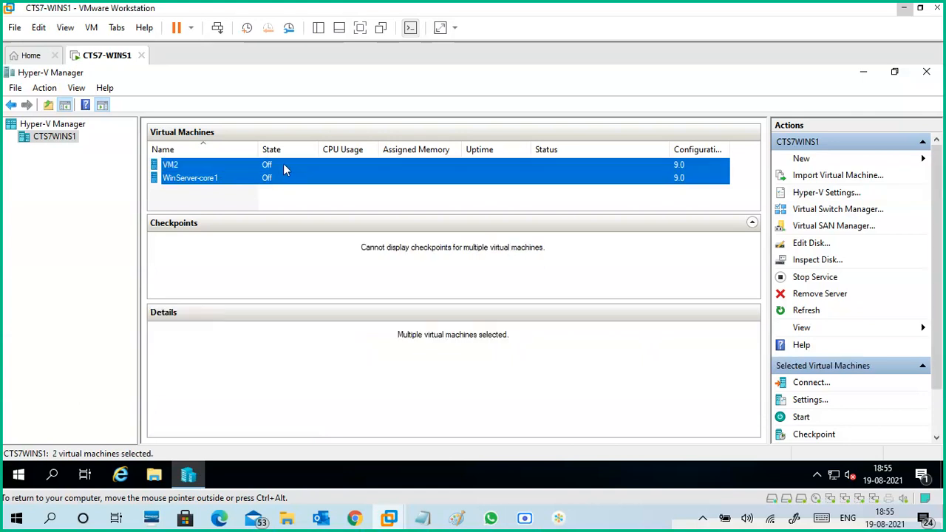
{"action": "left_click", "coordinate": [284, 164], "text": "ctrl"}
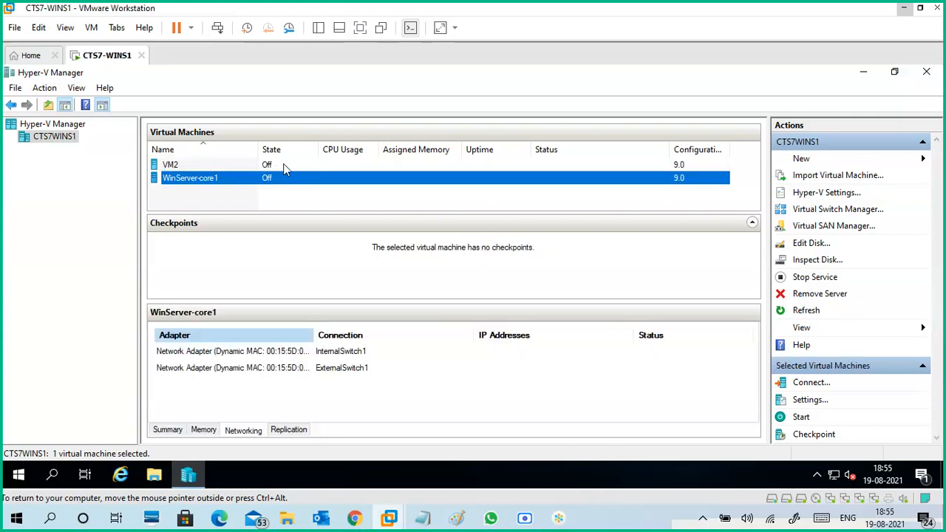
{"action": "left_click", "coordinate": [239, 167], "text": "ctrl"}
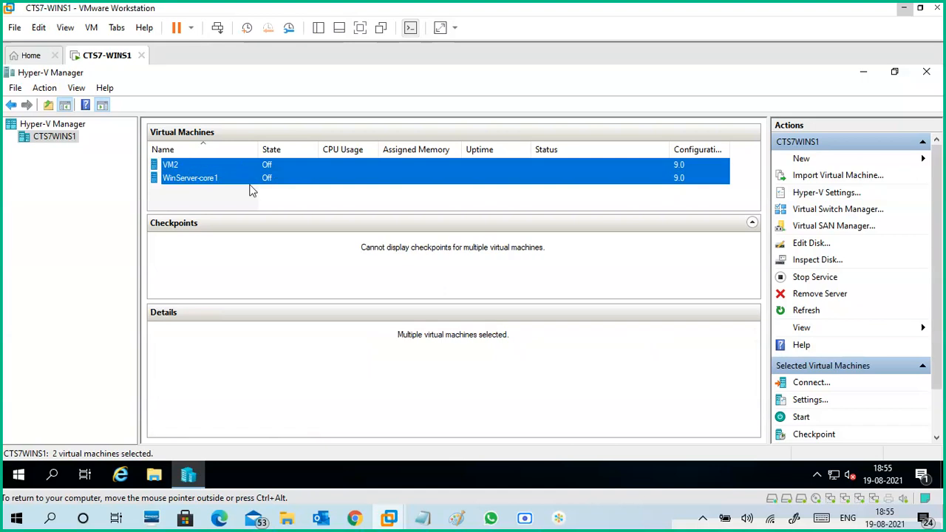
{"action": "left_click", "coordinate": [250, 183], "text": "ctrl"}
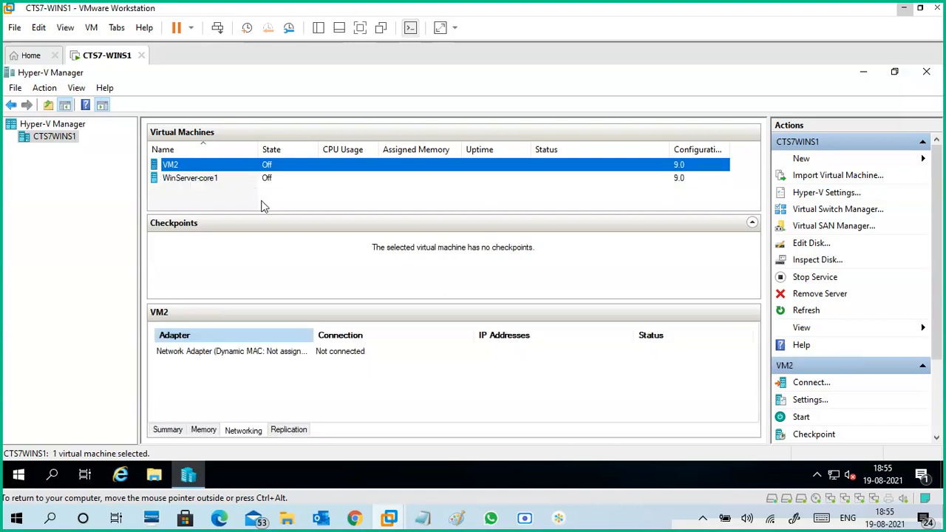
- Review VM2's summary, memory, networking and replication details, and minimize Hyper-V Manager and VMware Workstation
{"action": "left_click", "coordinate": [168, 430]}
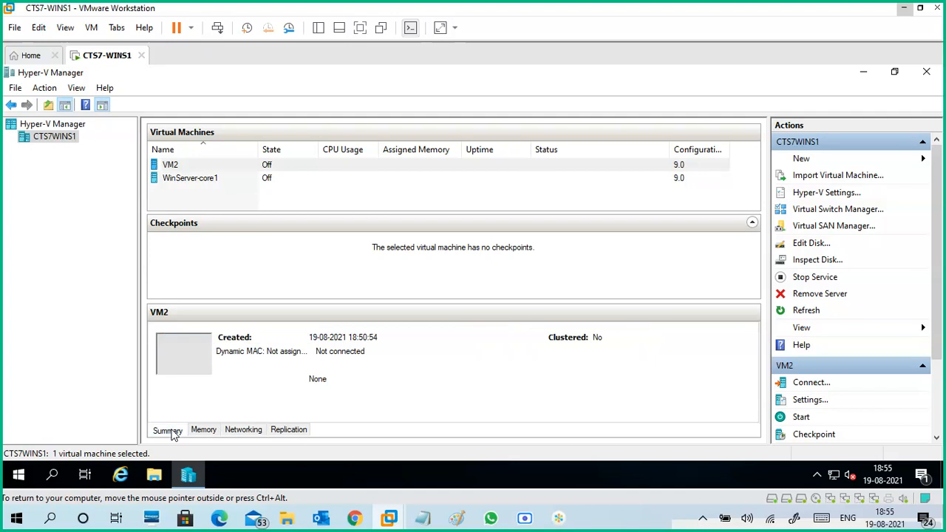
{"action": "left_click", "coordinate": [204, 430]}
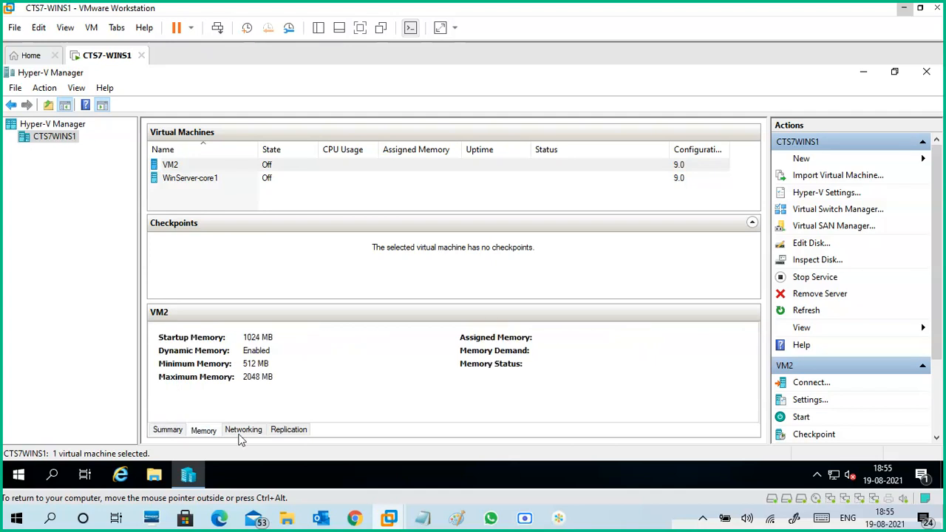
{"action": "left_click", "coordinate": [244, 430]}
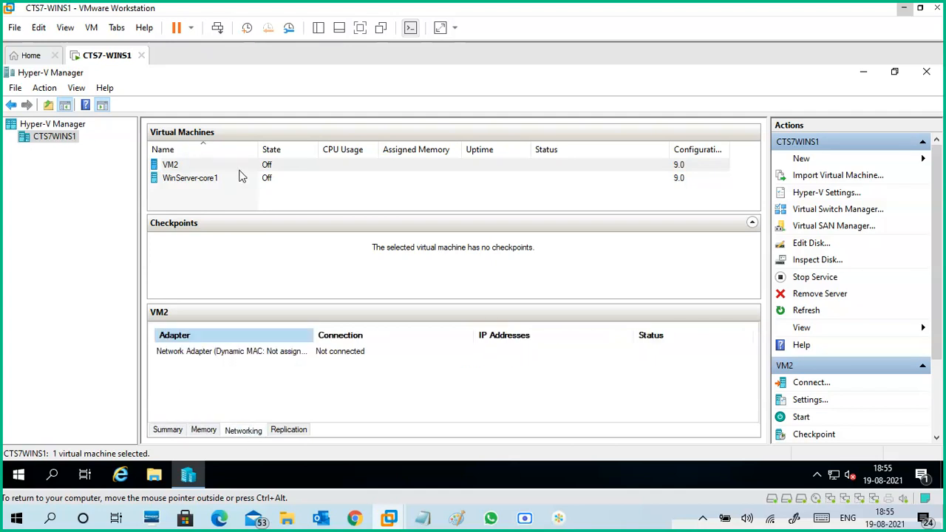
{"action": "left_click", "coordinate": [291, 431]}
{"action": "left_click", "coordinate": [254, 434]}
{"action": "left_click", "coordinate": [863, 72]}
{"action": "left_click", "coordinate": [903, 9]}
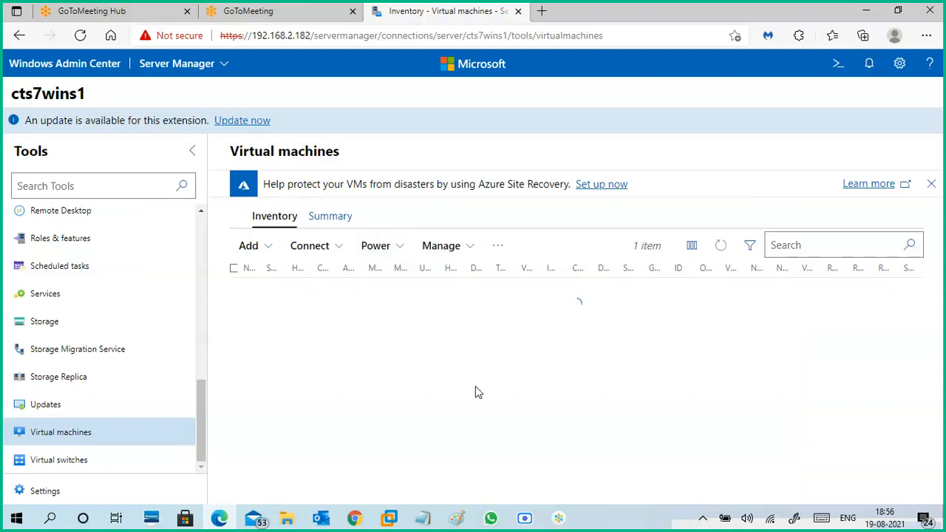
- Switch to the Scre.io recorder, pause and resume the screen recording, and minimize its window
{"action": "left_click", "coordinate": [525, 518]}
{"action": "left_click", "coordinate": [587, 444]}
{"action": "left_click", "coordinate": [587, 443]}
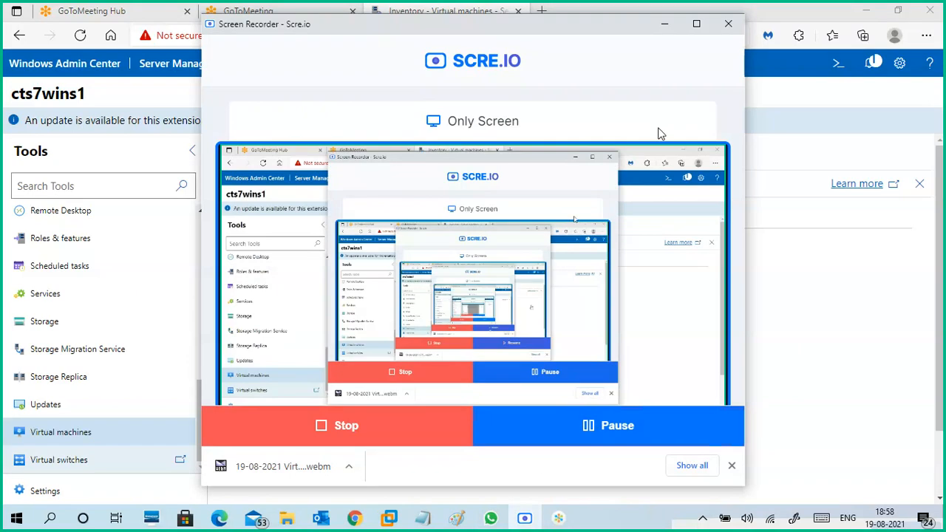
{"action": "left_click", "coordinate": [664, 24]}
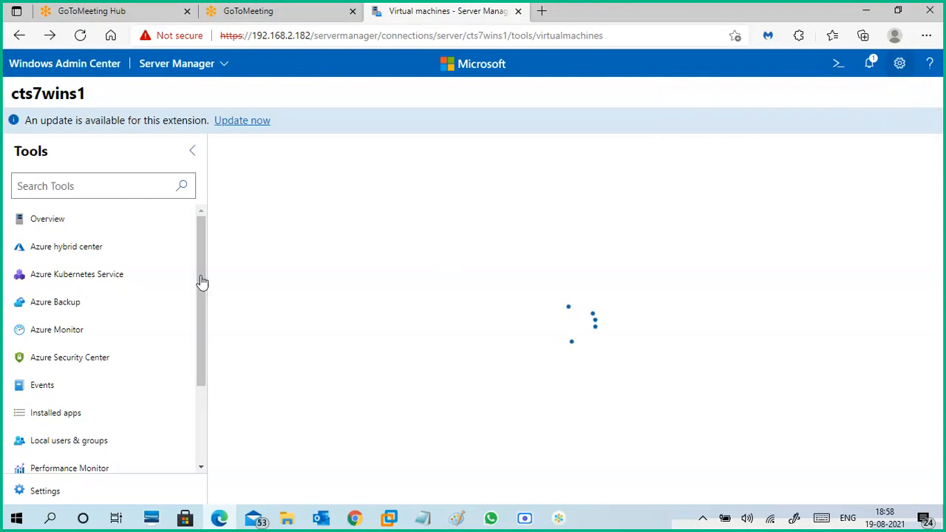
{"action": "left_click_drag", "start_coordinate": [200, 277], "coordinate": [204, 405]}
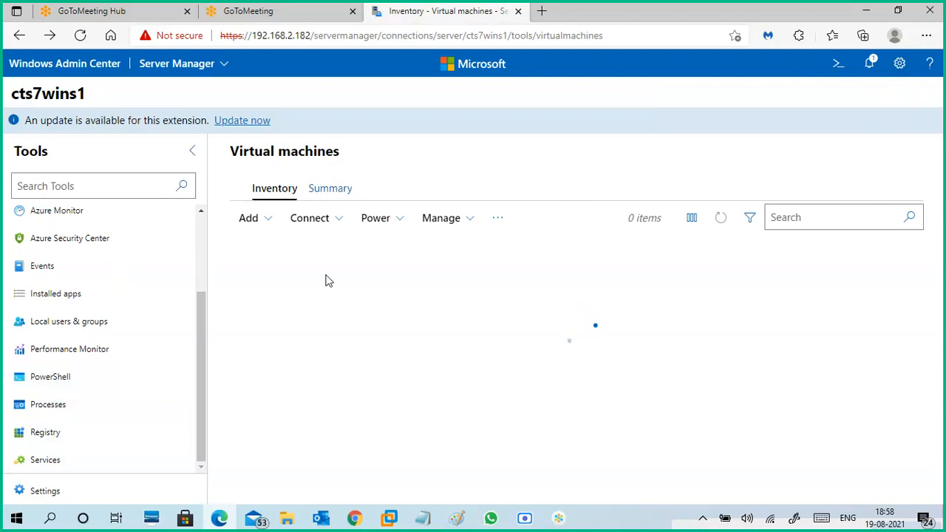
{"action": "left_click_drag", "start_coordinate": [200, 331], "coordinate": [204, 236]}
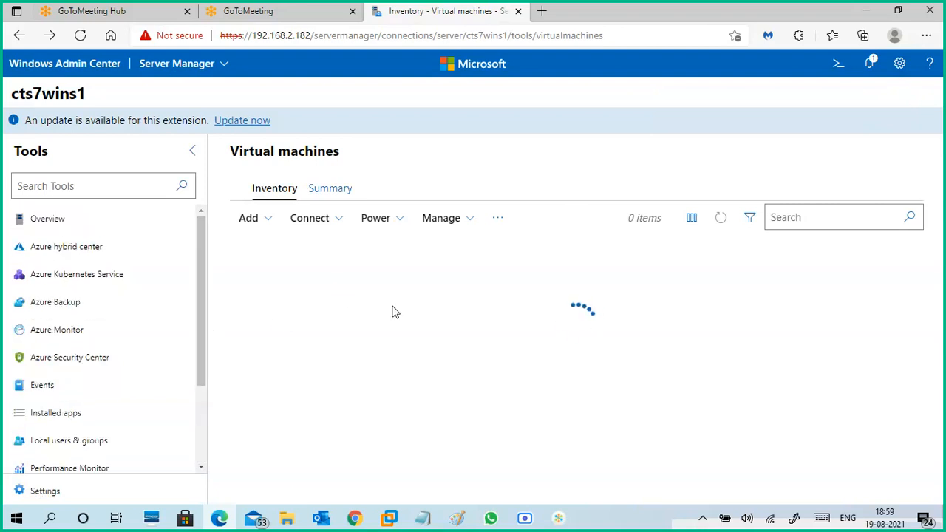
{"action": "left_click_drag", "start_coordinate": [203, 274], "coordinate": [209, 412]}
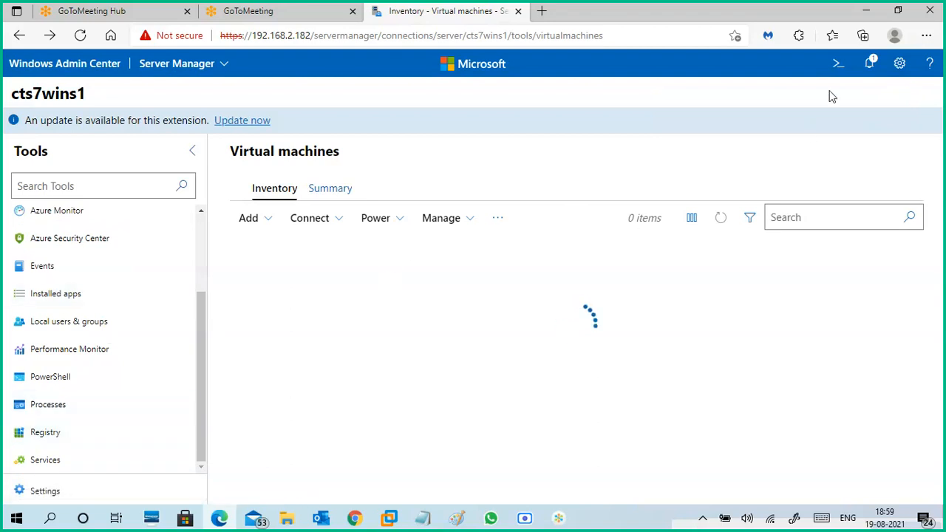
- Review the Windows Admin Center notifications under info, active, errors and warnings, and all, and close them
{"action": "left_click", "coordinate": [868, 67]}
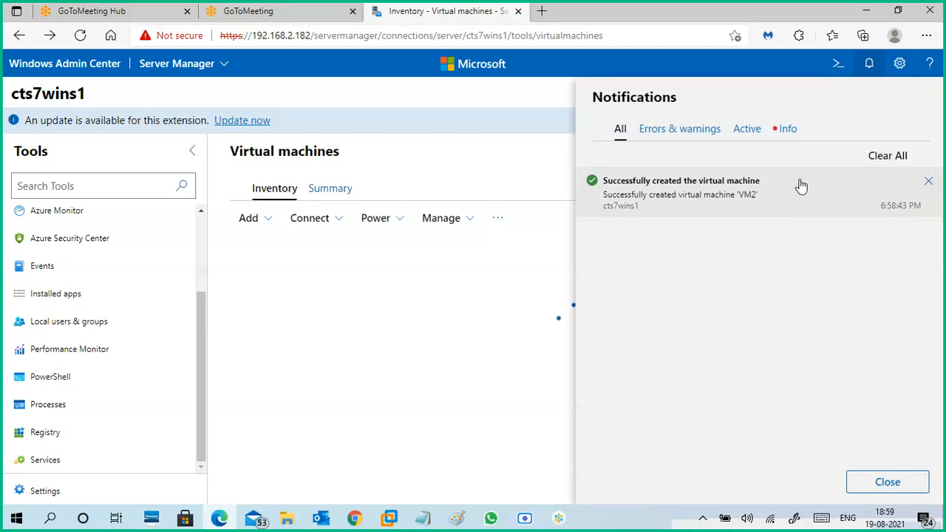
{"action": "left_click", "coordinate": [785, 129]}
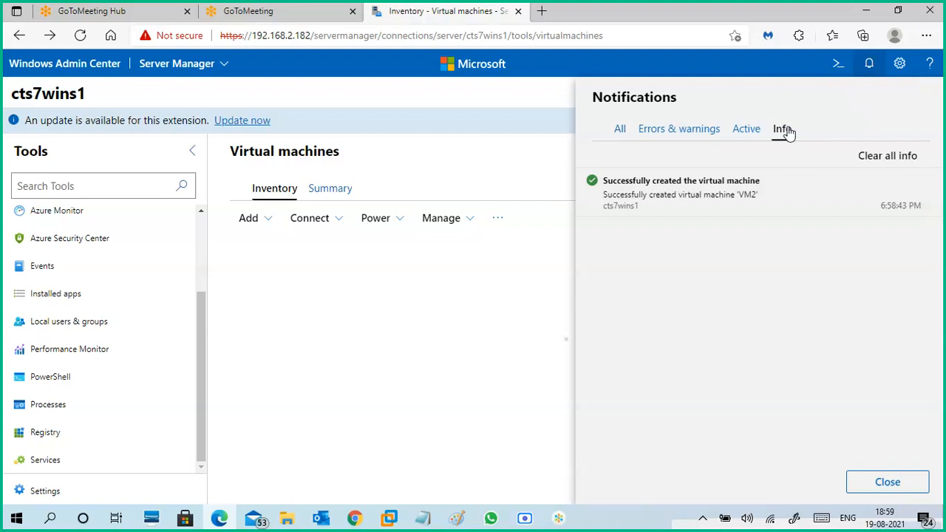
{"action": "left_click", "coordinate": [744, 131]}
{"action": "left_click", "coordinate": [676, 131]}
{"action": "left_click", "coordinate": [619, 131]}
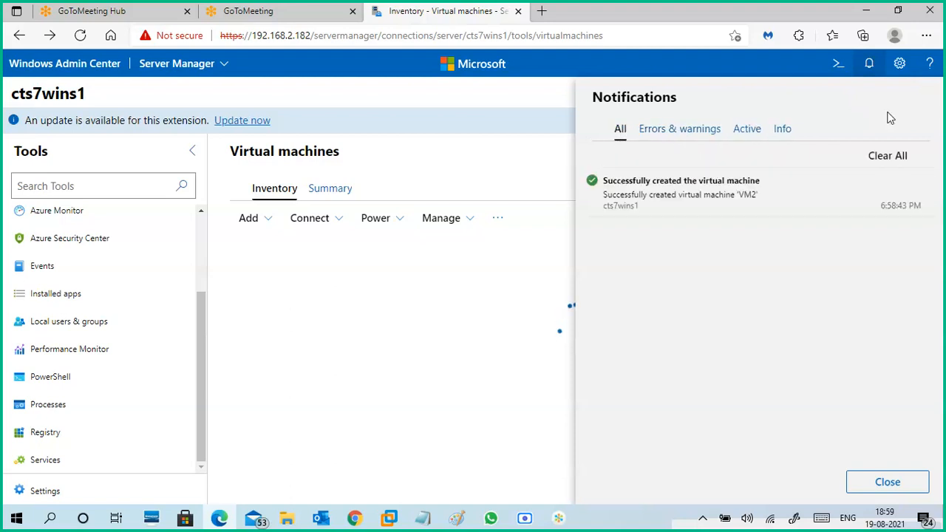
{"action": "left_click", "coordinate": [547, 119]}
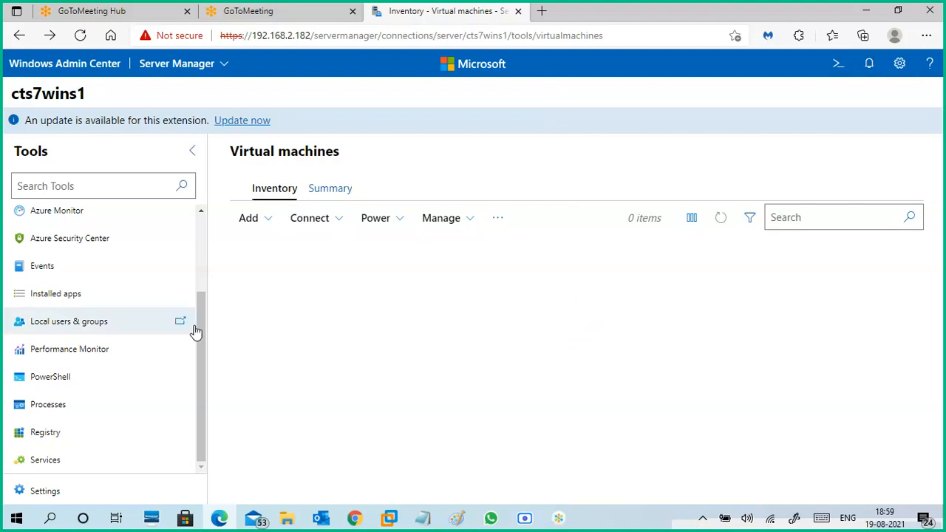
- Open VM2 from the virtual machines inventory and examine its management options, properties, checkpoints and related networks
{"action": "left_click_drag", "start_coordinate": [204, 306], "coordinate": [205, 215]}
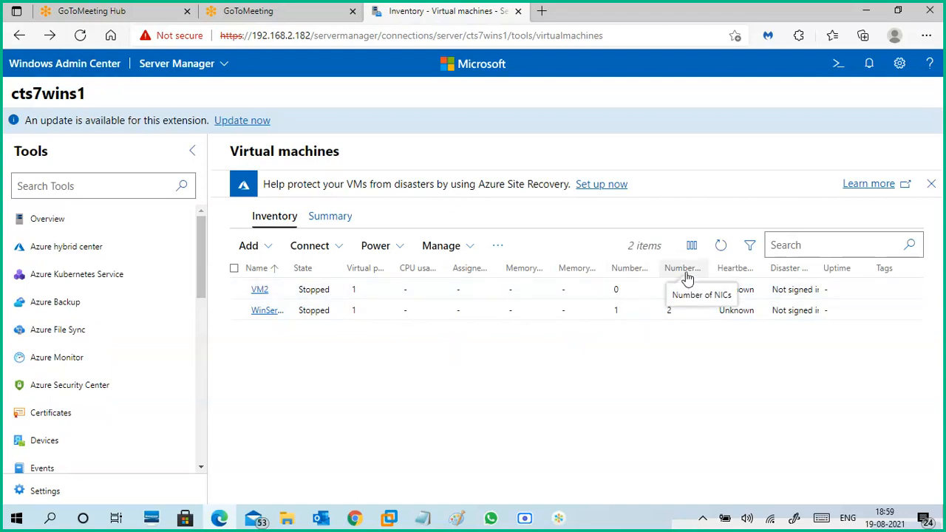
{"action": "left_click", "coordinate": [260, 294]}
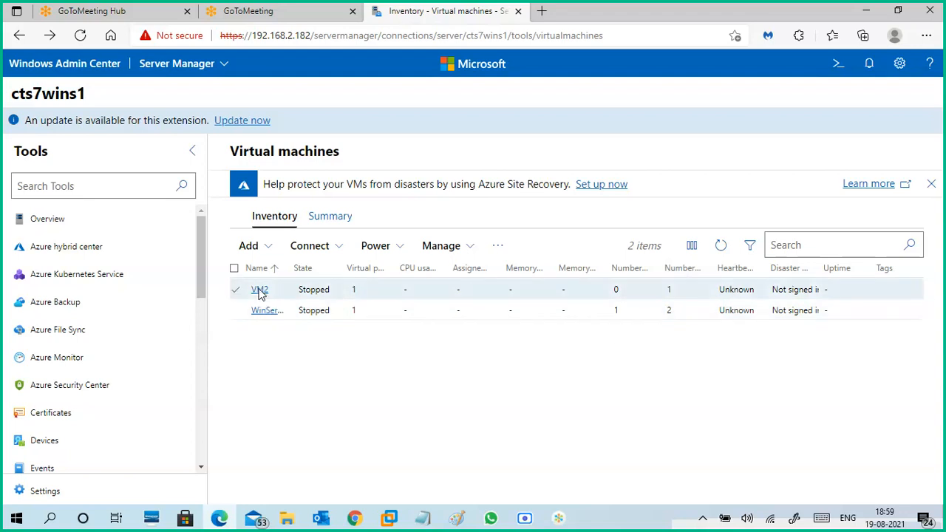
{"action": "left_click", "coordinate": [259, 292]}
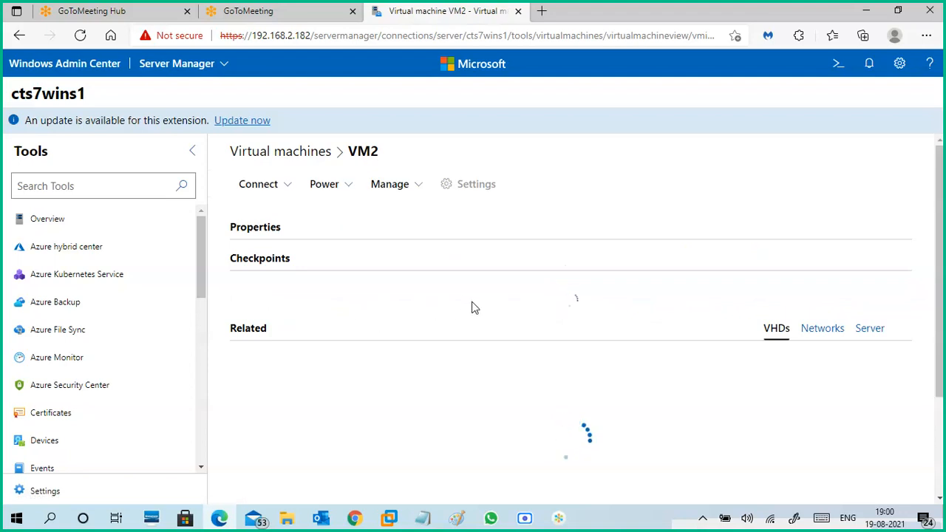
{"action": "left_click", "coordinate": [823, 332]}
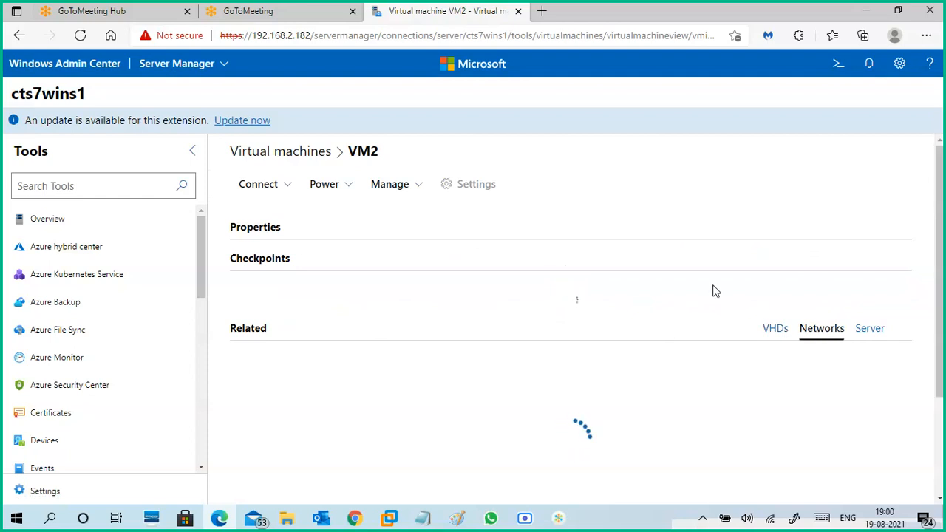
{"action": "left_click", "coordinate": [417, 191]}
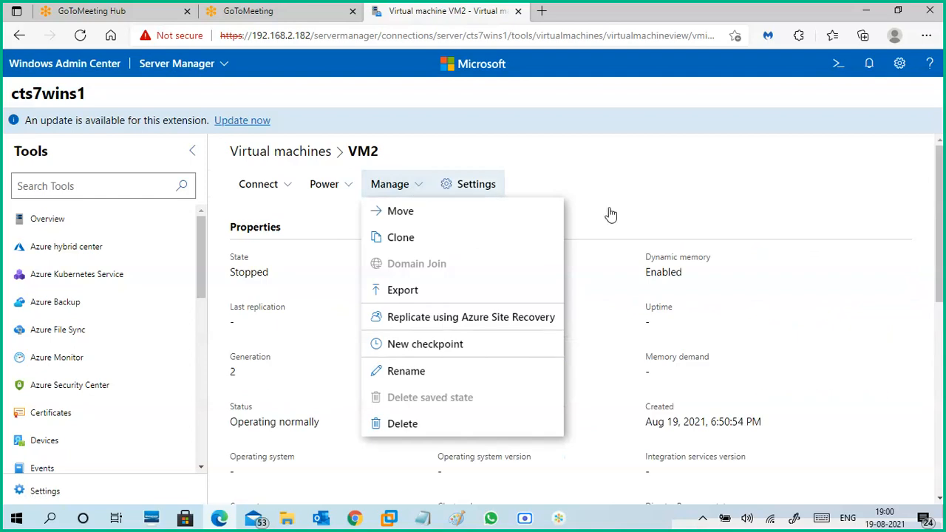
{"action": "left_click", "coordinate": [684, 197]}
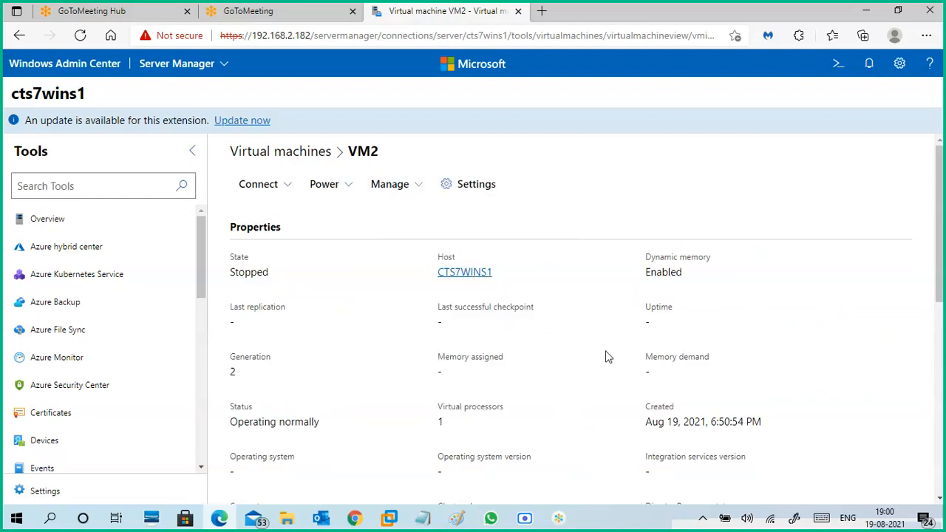
{"action": "scroll", "coordinate": [607, 379], "scroll_direction": "down", "scroll_amount": 6}
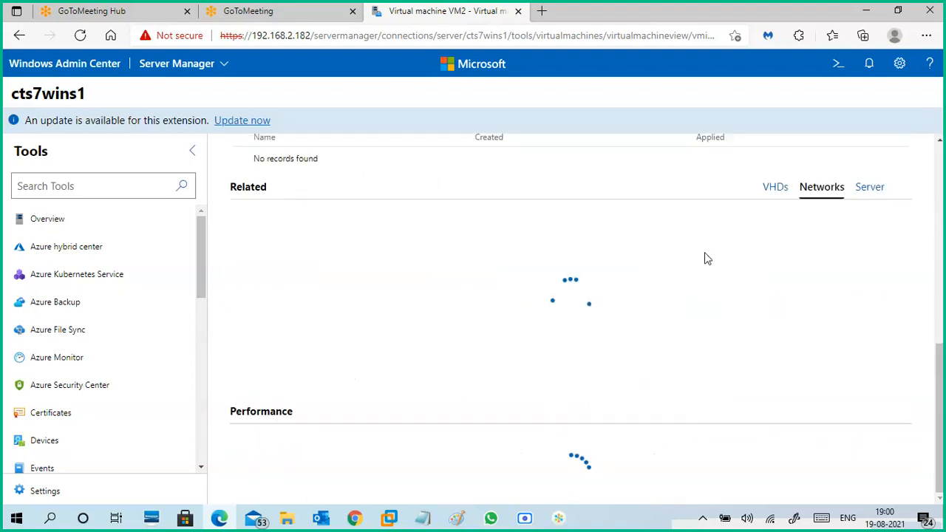
{"action": "scroll", "coordinate": [661, 292], "scroll_direction": "up", "scroll_amount": 2}
{"action": "scroll", "coordinate": [661, 294], "scroll_direction": "down", "scroll_amount": 2}
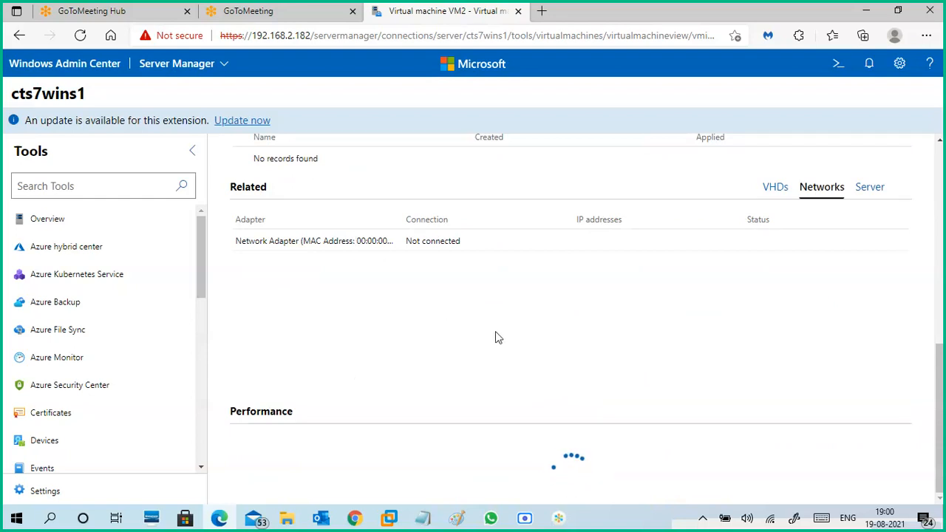
{"action": "scroll", "coordinate": [501, 342], "scroll_direction": "up", "scroll_amount": 7}
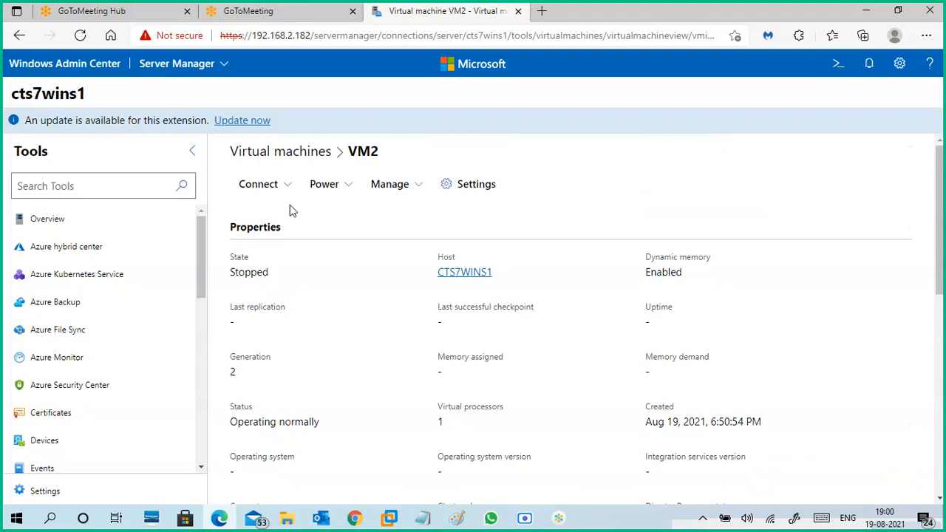
- Look through the connection, power and management options available for VM2
{"action": "left_click", "coordinate": [290, 192]}
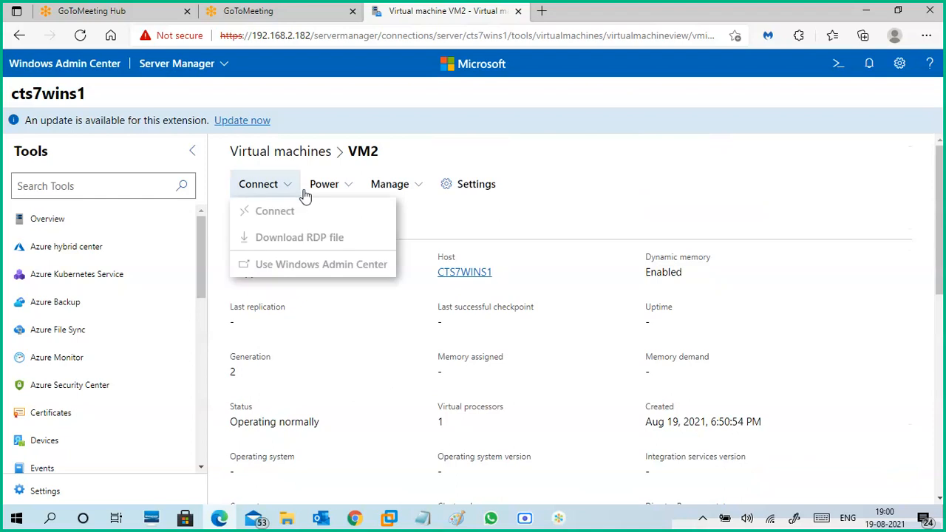
{"action": "left_click", "coordinate": [351, 190]}
{"action": "left_click", "coordinate": [412, 190]}
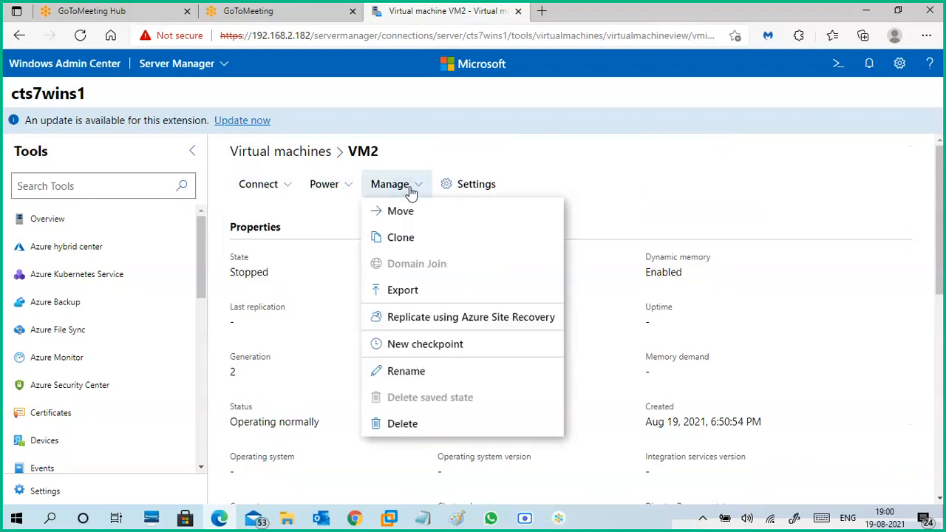
- Open the settings for VM2 and review its general, memory and processor settings
{"action": "left_click", "coordinate": [451, 187]}
{"action": "left_click", "coordinate": [450, 187]}
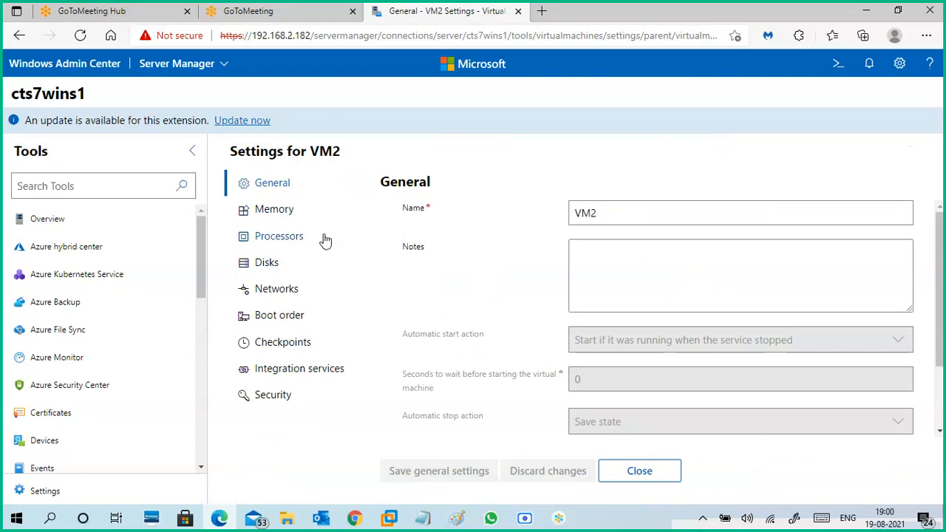
{"action": "left_click", "coordinate": [291, 212]}
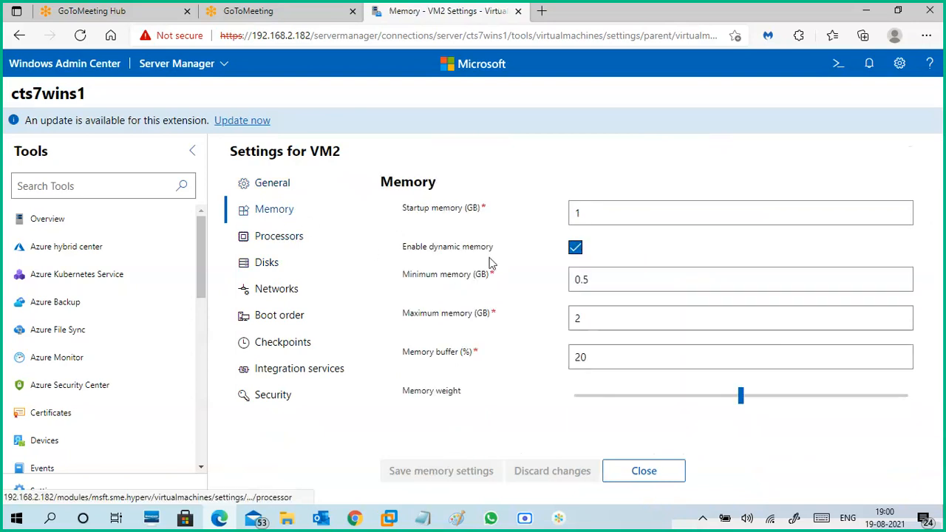
{"action": "left_click", "coordinate": [289, 238]}
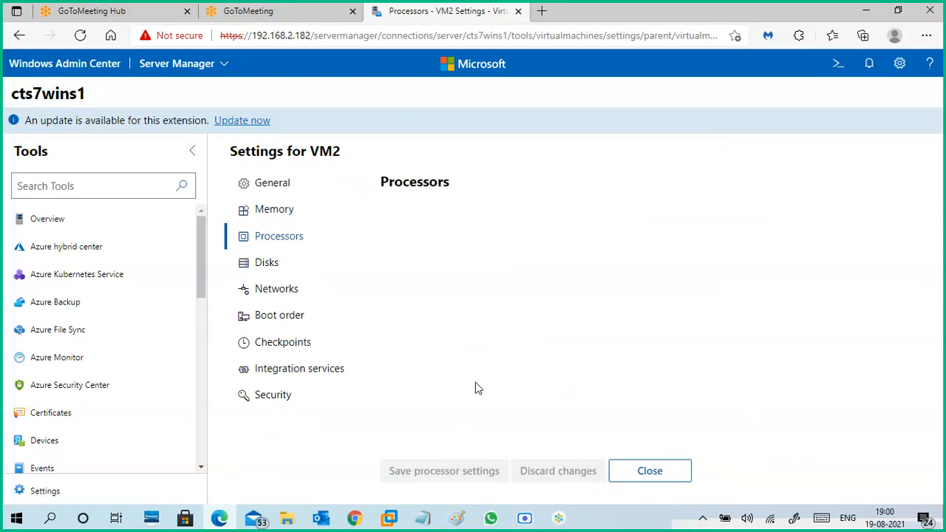
- Open the network settings for VM2 and look through the server's tools list down to the virtual machine and virtual switch tools
{"action": "left_click", "coordinate": [286, 290]}
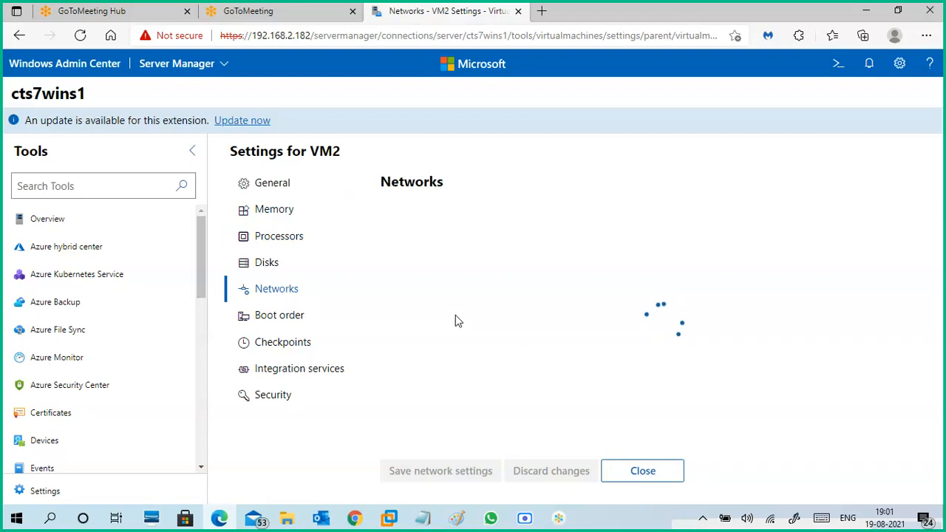
{"action": "left_click_drag", "start_coordinate": [205, 271], "coordinate": [207, 323]}
{"action": "scroll", "coordinate": [207, 323], "scroll_direction": "down", "scroll_amount": 1}
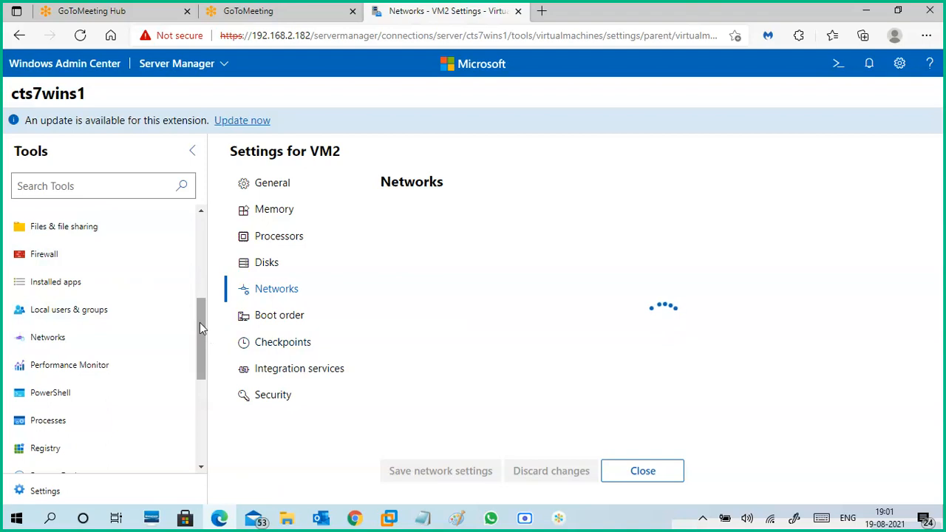
{"action": "left_click_drag", "start_coordinate": [200, 321], "coordinate": [202, 381]}
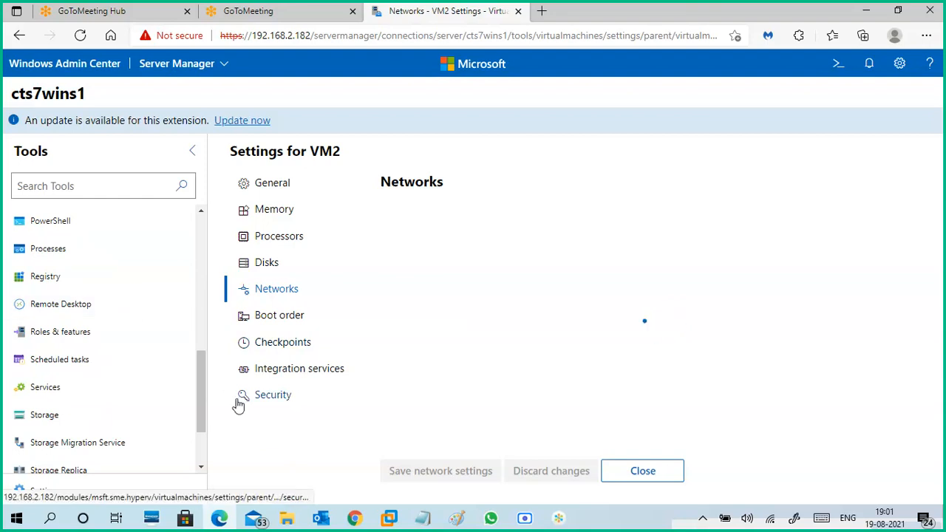
{"action": "scroll", "coordinate": [199, 367], "scroll_direction": "up", "scroll_amount": 1}
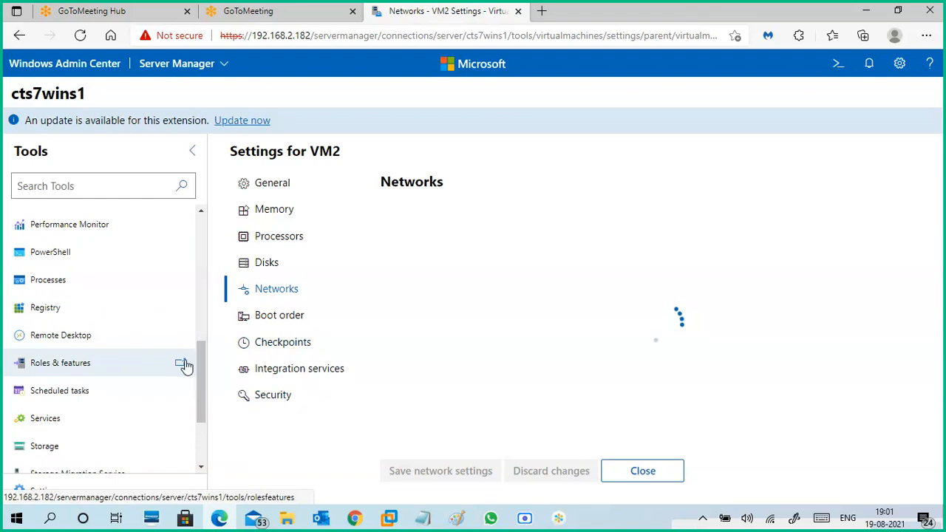
{"action": "left_click_drag", "start_coordinate": [203, 363], "coordinate": [207, 433]}
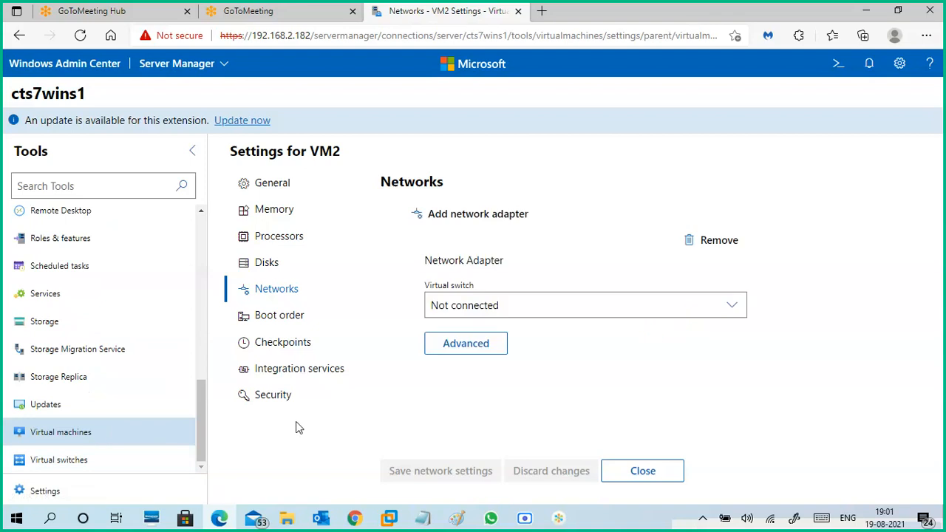
- Connect VM2's network adapter to the virtual switch PrivateSwtich1, check the isolation mode choices, and save the network settings
{"action": "left_click", "coordinate": [731, 306]}
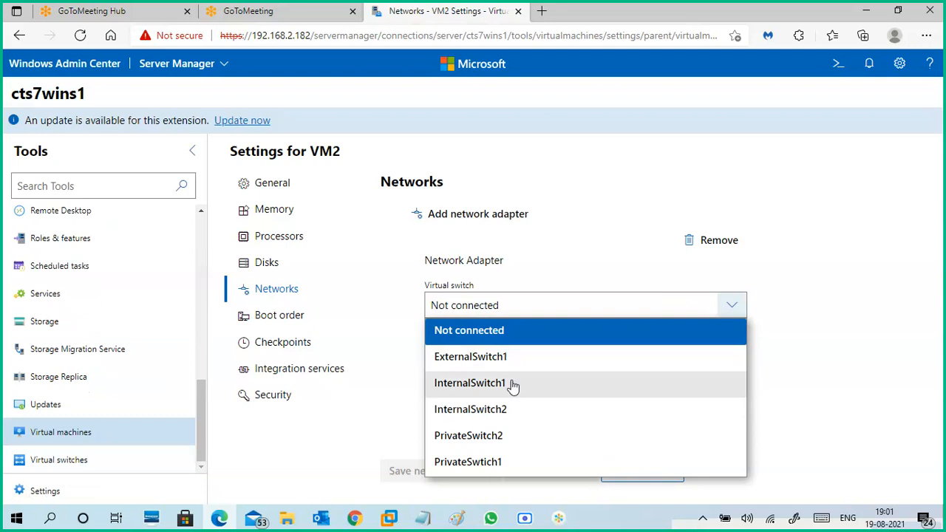
{"action": "left_click", "coordinate": [488, 462]}
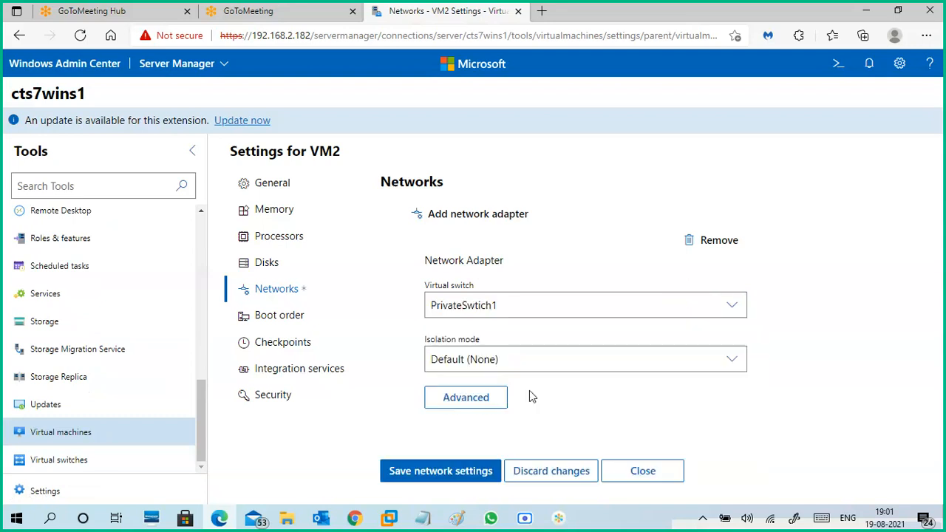
{"action": "left_click", "coordinate": [538, 358]}
{"action": "left_click", "coordinate": [538, 357]}
{"action": "left_click", "coordinate": [459, 471]}
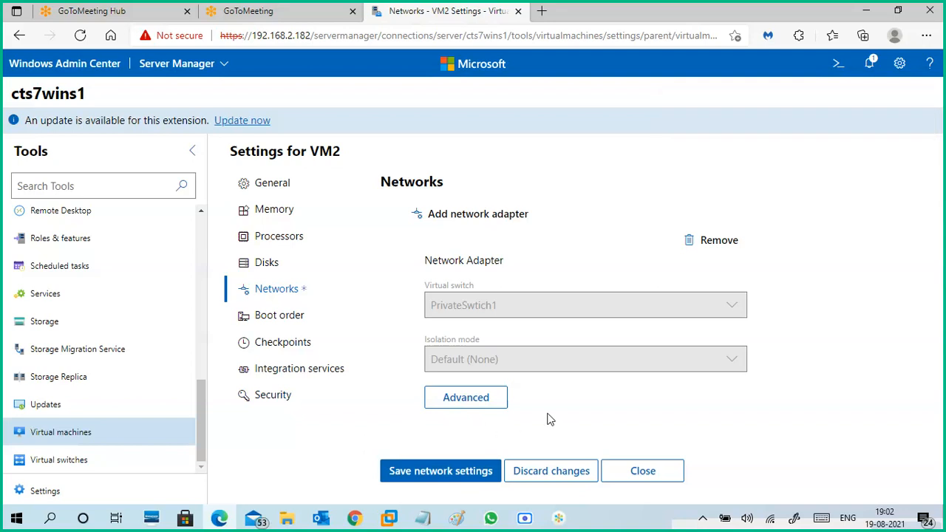
{"action": "left_click", "coordinate": [265, 268]}
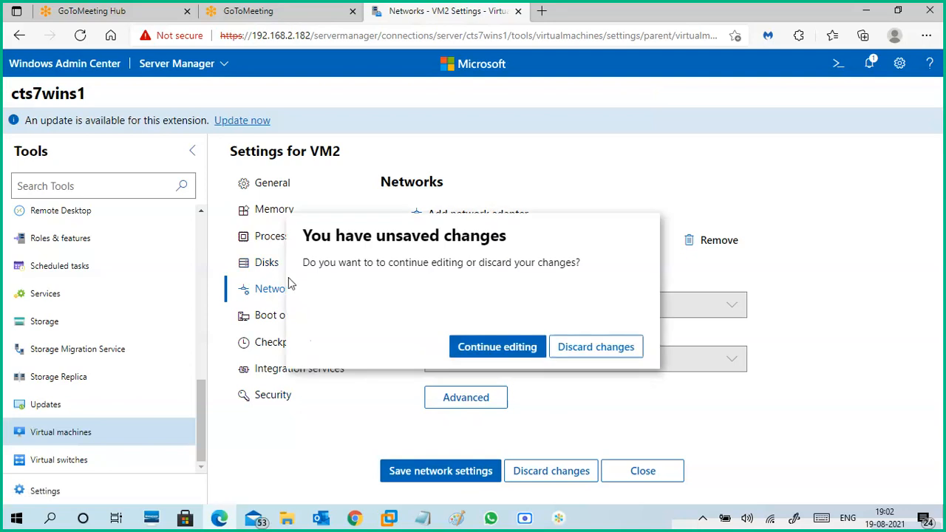
{"action": "left_click", "coordinate": [509, 352]}
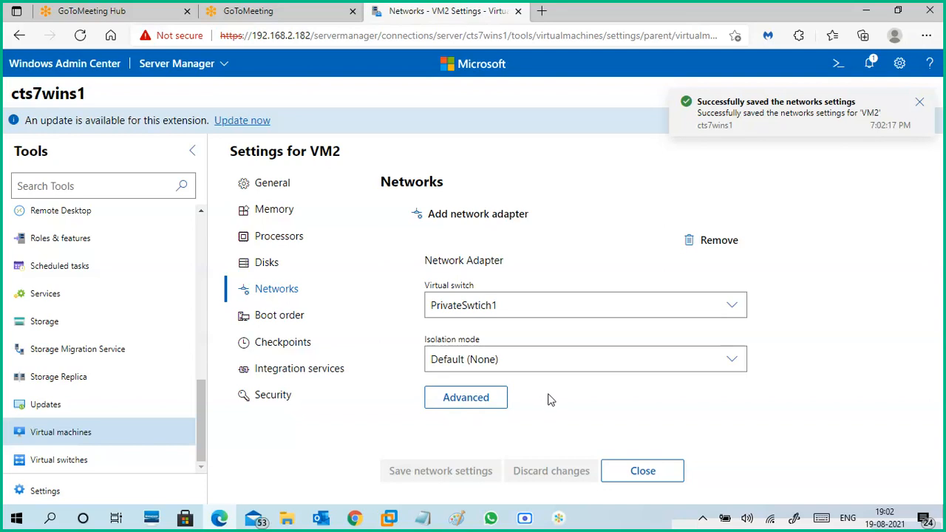
- Review the disk, processor, boot order, checkpoint and integration services settings of VM2, and close its settings
{"action": "left_click", "coordinate": [267, 263]}
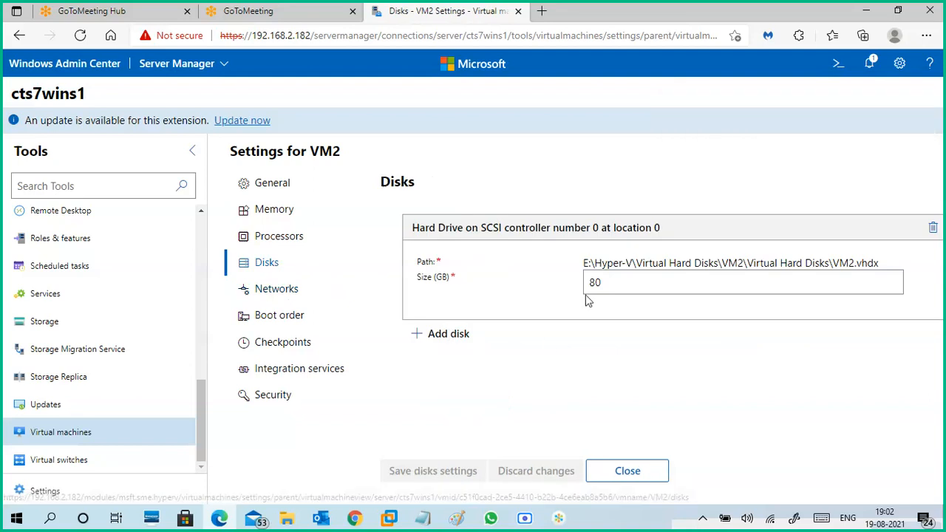
{"action": "left_click", "coordinate": [268, 240]}
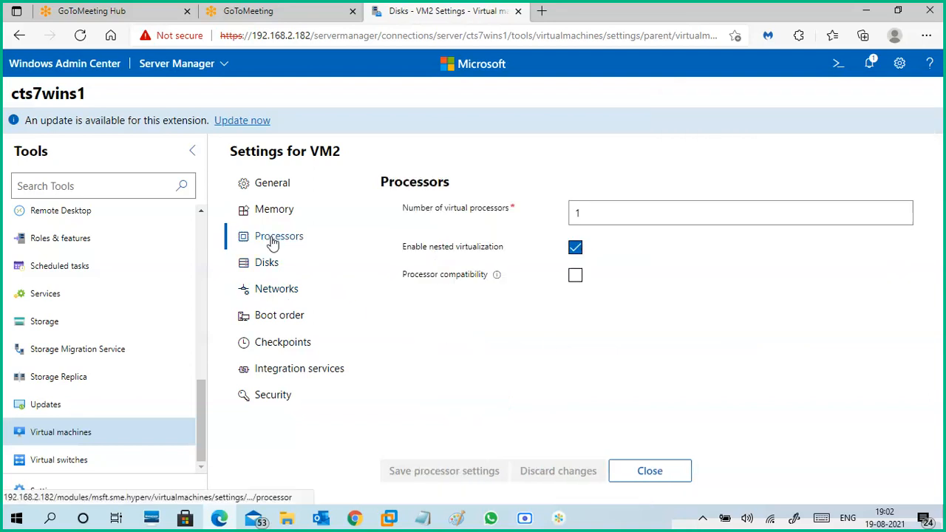
{"action": "left_click", "coordinate": [280, 316]}
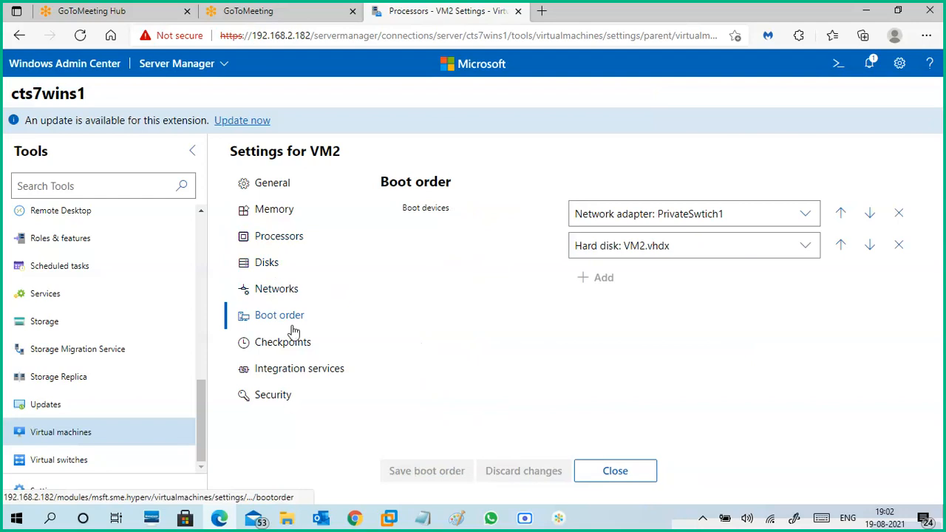
{"action": "left_click", "coordinate": [298, 347]}
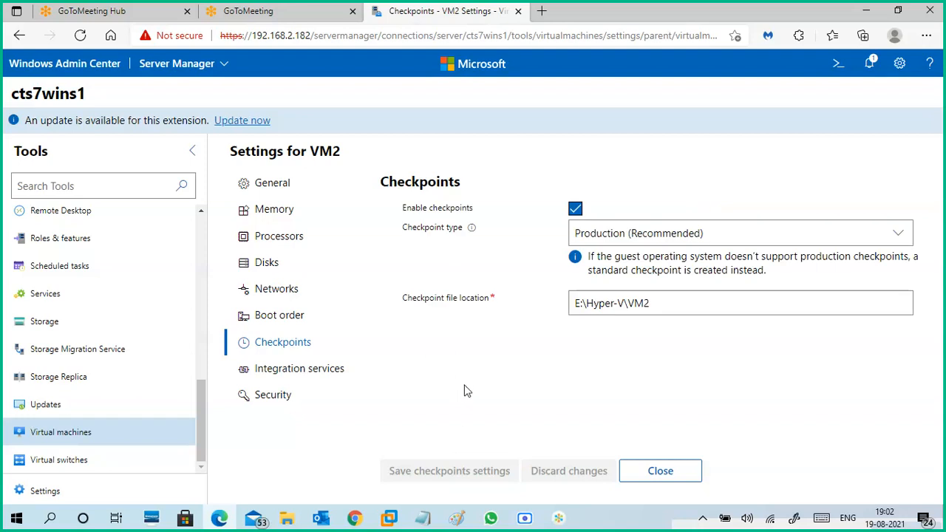
{"action": "left_click", "coordinate": [342, 373]}
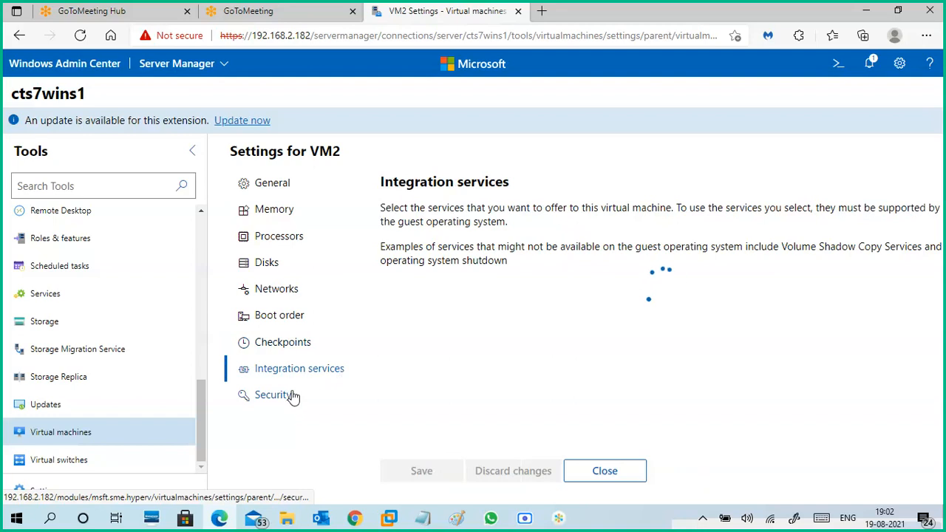
{"action": "left_click", "coordinate": [604, 476]}
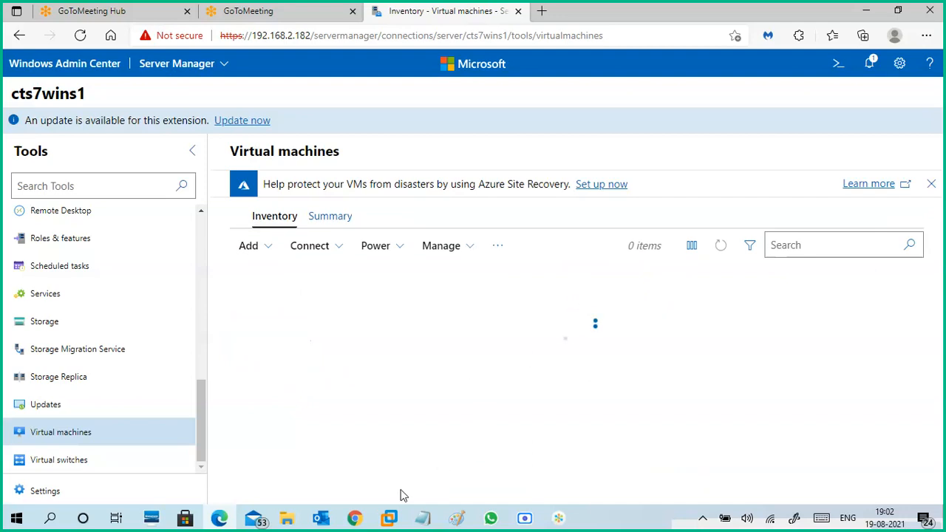
- Switch to the CTS7-WINS1 machine in VMware Workstation and check VM2's network adapter connection in Hyper-V Manager
{"action": "left_click", "coordinate": [387, 517]}
{"action": "left_click", "coordinate": [447, 468]}
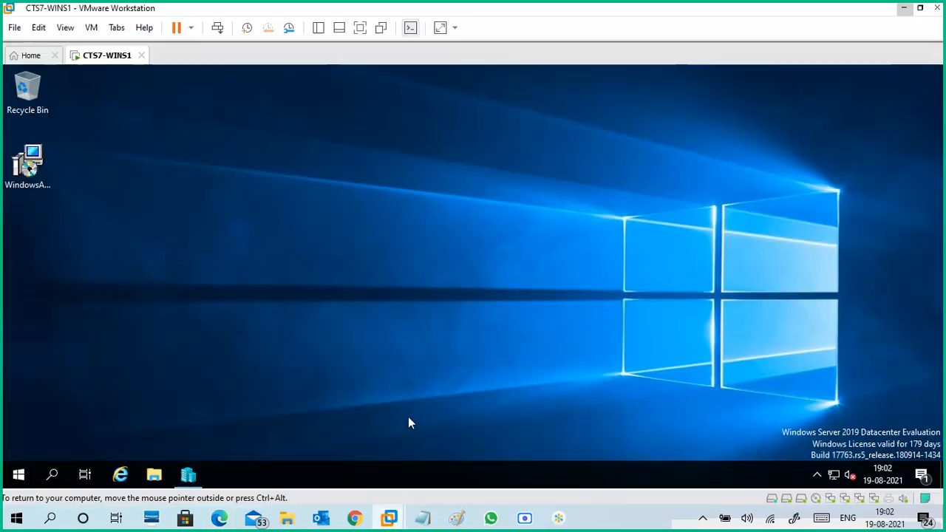
{"action": "left_click", "coordinate": [190, 474]}
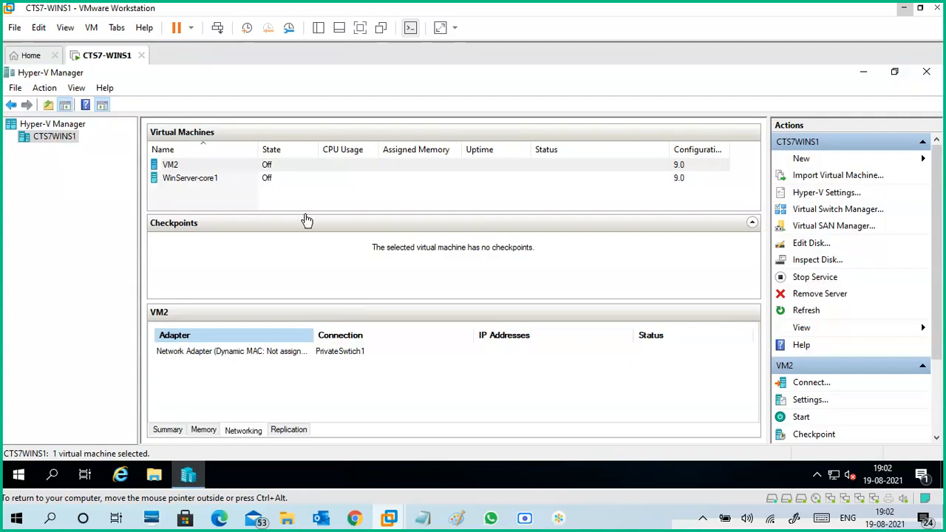
{"action": "left_click", "coordinate": [241, 170]}
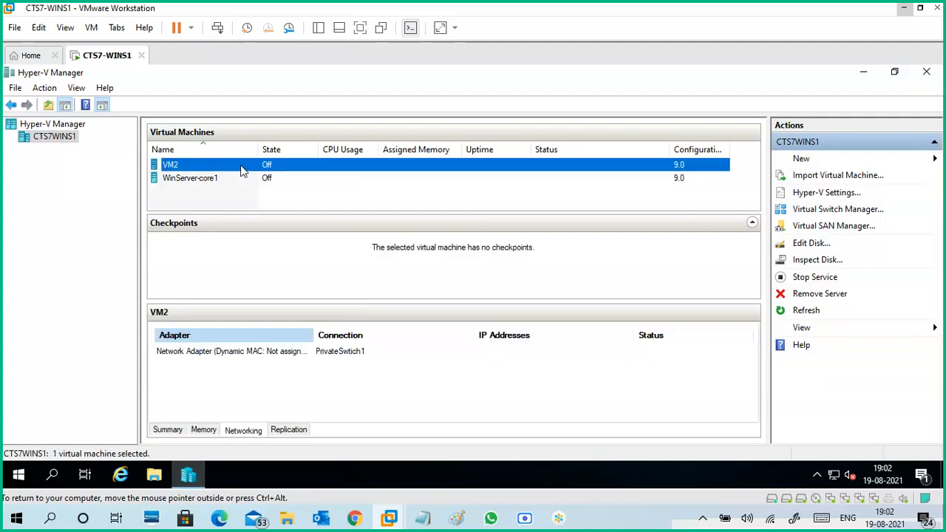
{"action": "left_click", "coordinate": [336, 357]}
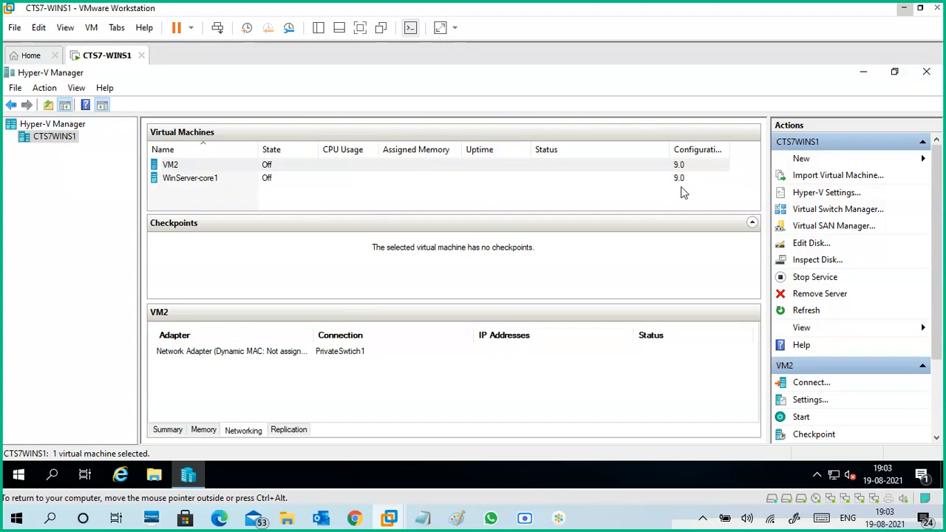
{"action": "left_click", "coordinate": [903, 9]}
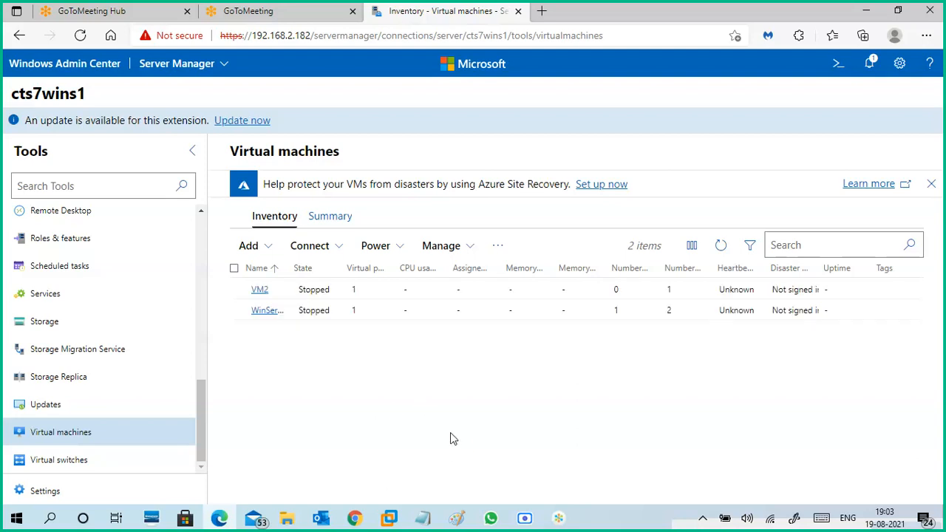
- Switch to the Google Meet call in Chrome, show its participants, and glance at the channel content in YouTube Studio
{"action": "mouse_move", "coordinate": [363, 520]}
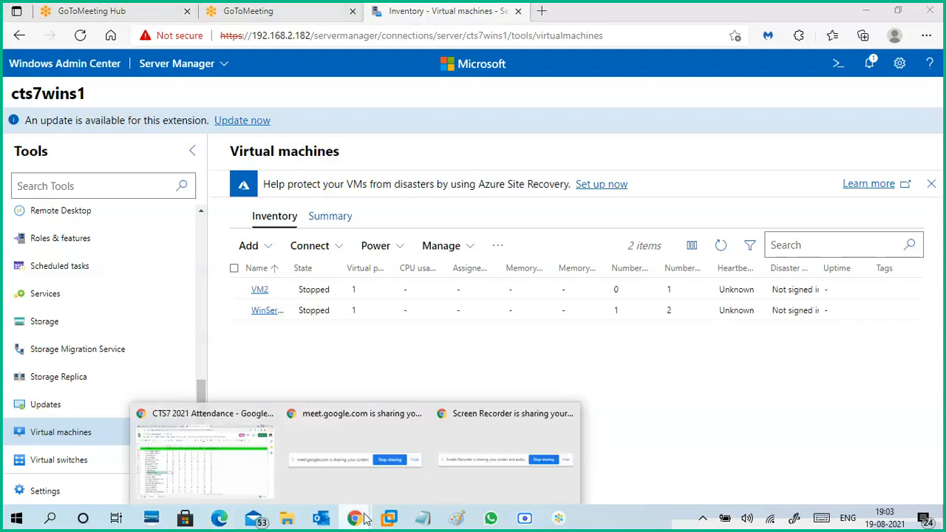
{"action": "left_click", "coordinate": [245, 458]}
{"action": "left_click", "coordinate": [247, 11]}
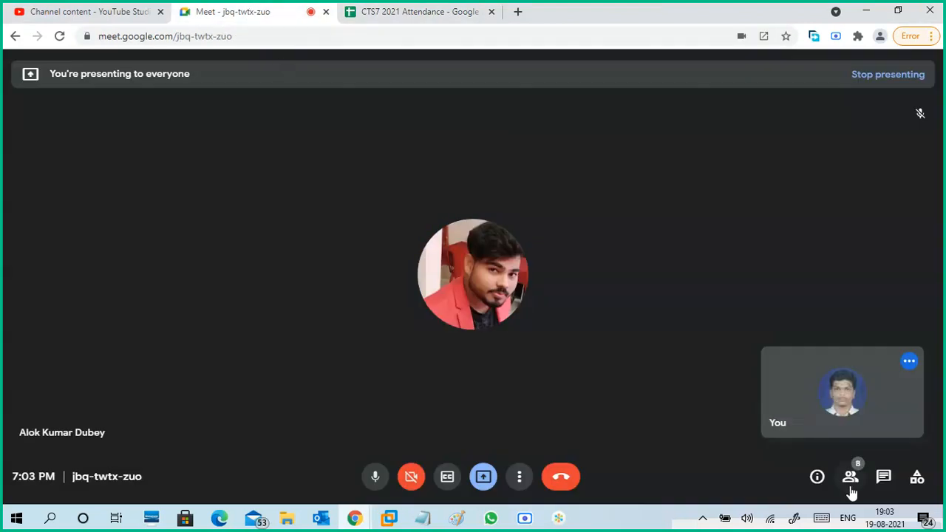
{"action": "left_click", "coordinate": [851, 477]}
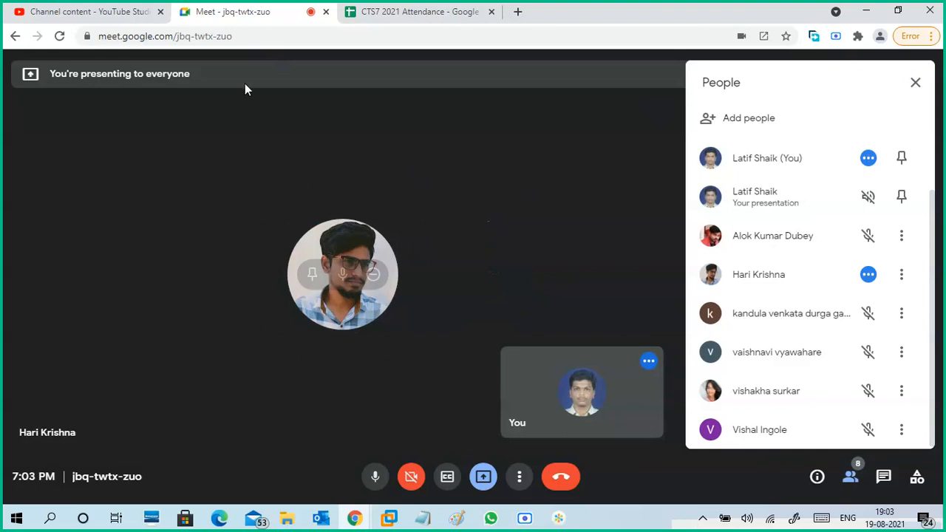
{"action": "left_click", "coordinate": [130, 17]}
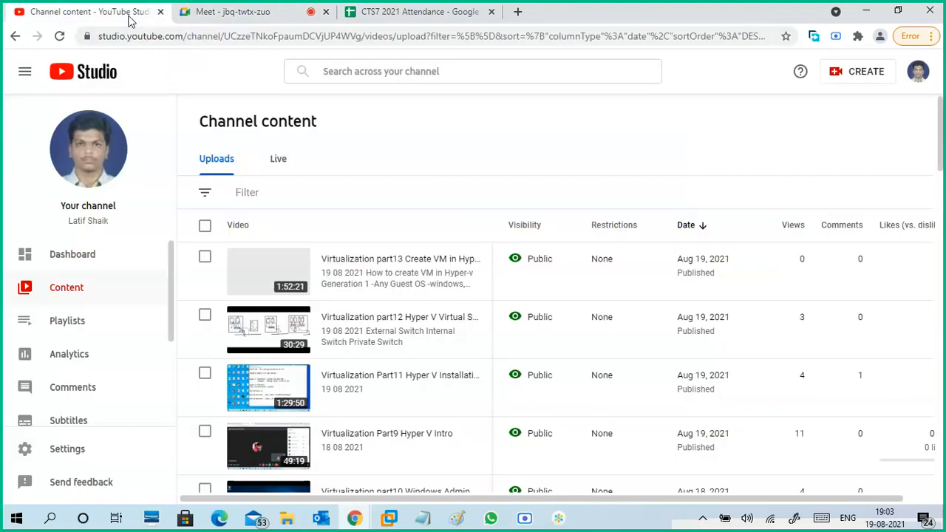
{"action": "left_click", "coordinate": [253, 18]}
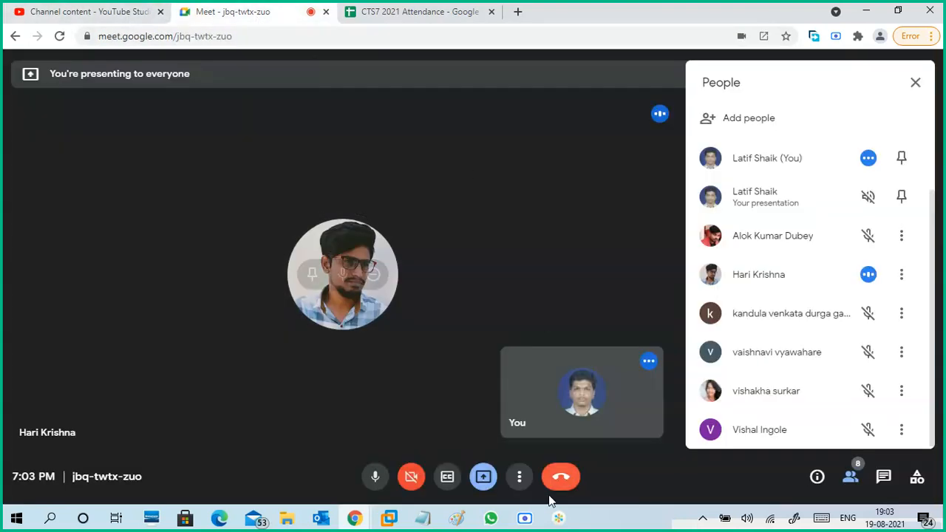